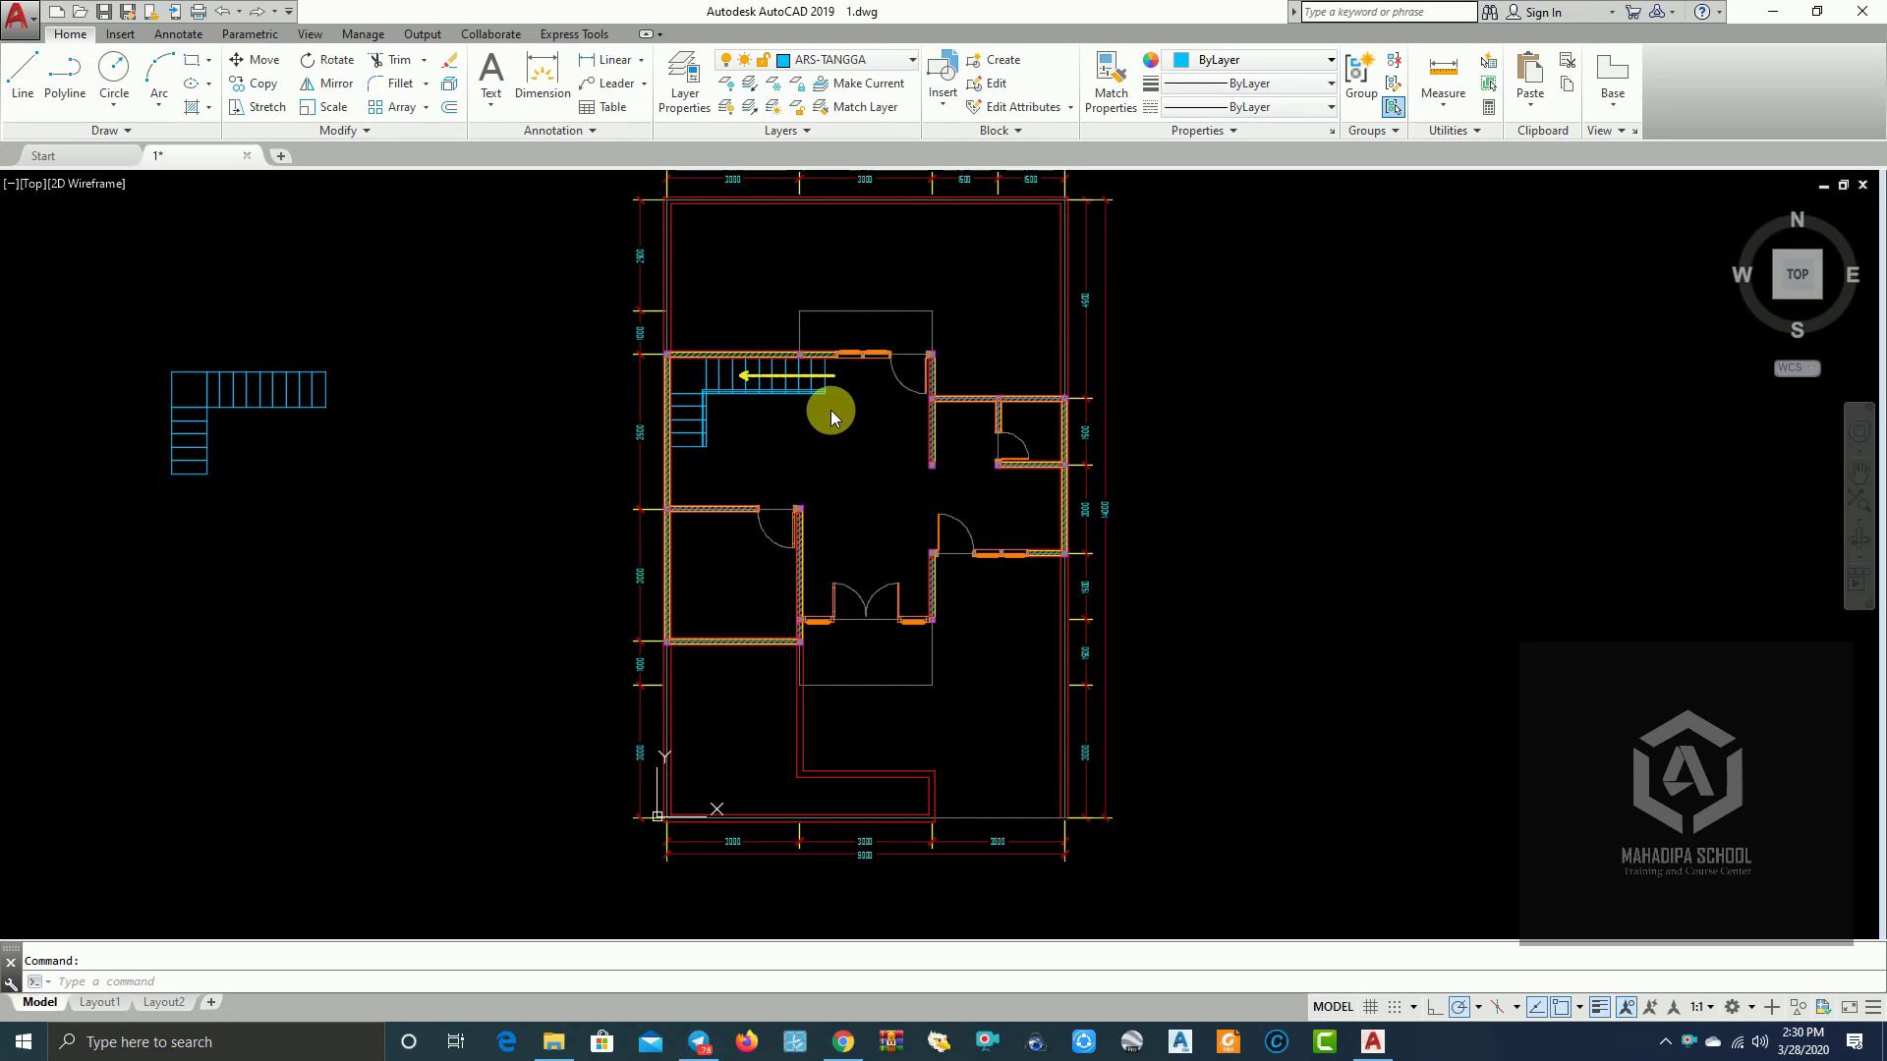
Step: Add a new layer ARS-TEXT in Layer Properties and set it as the current layer
scroll(751, 373, up, 4)
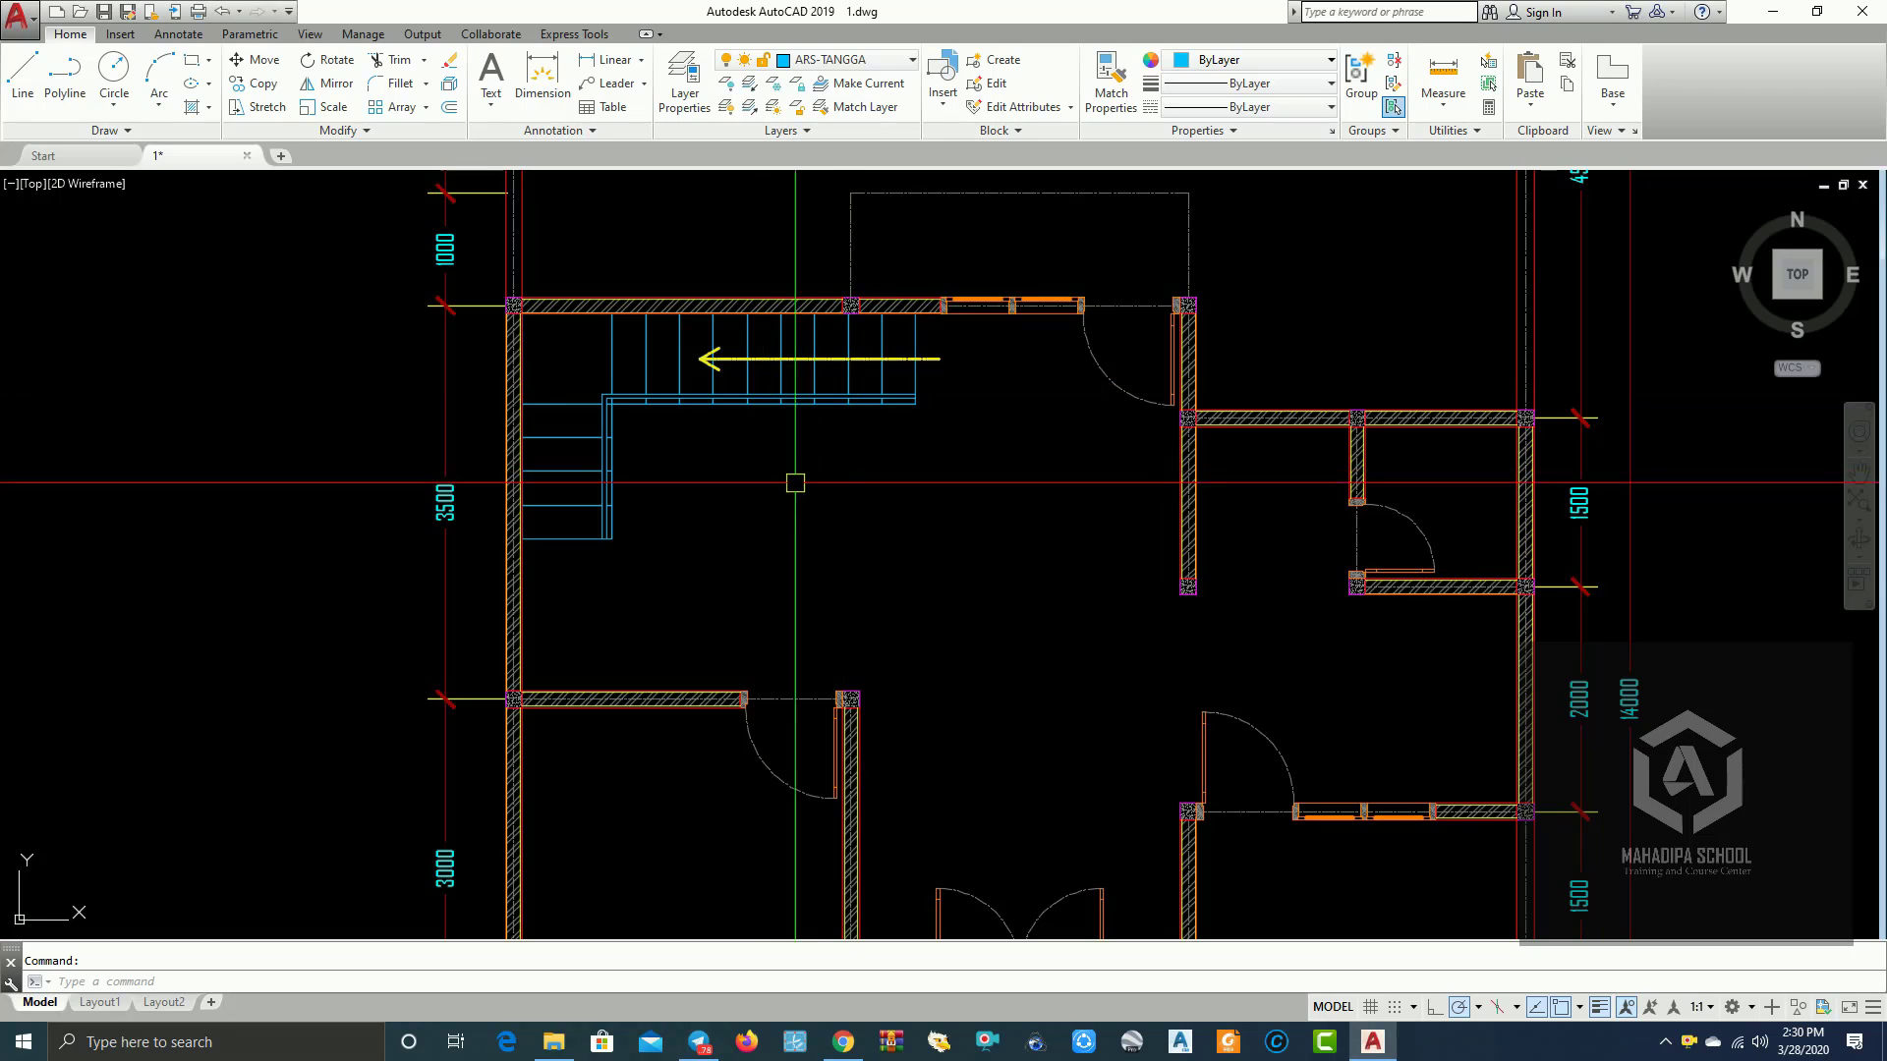
scroll(736, 481, up, 2)
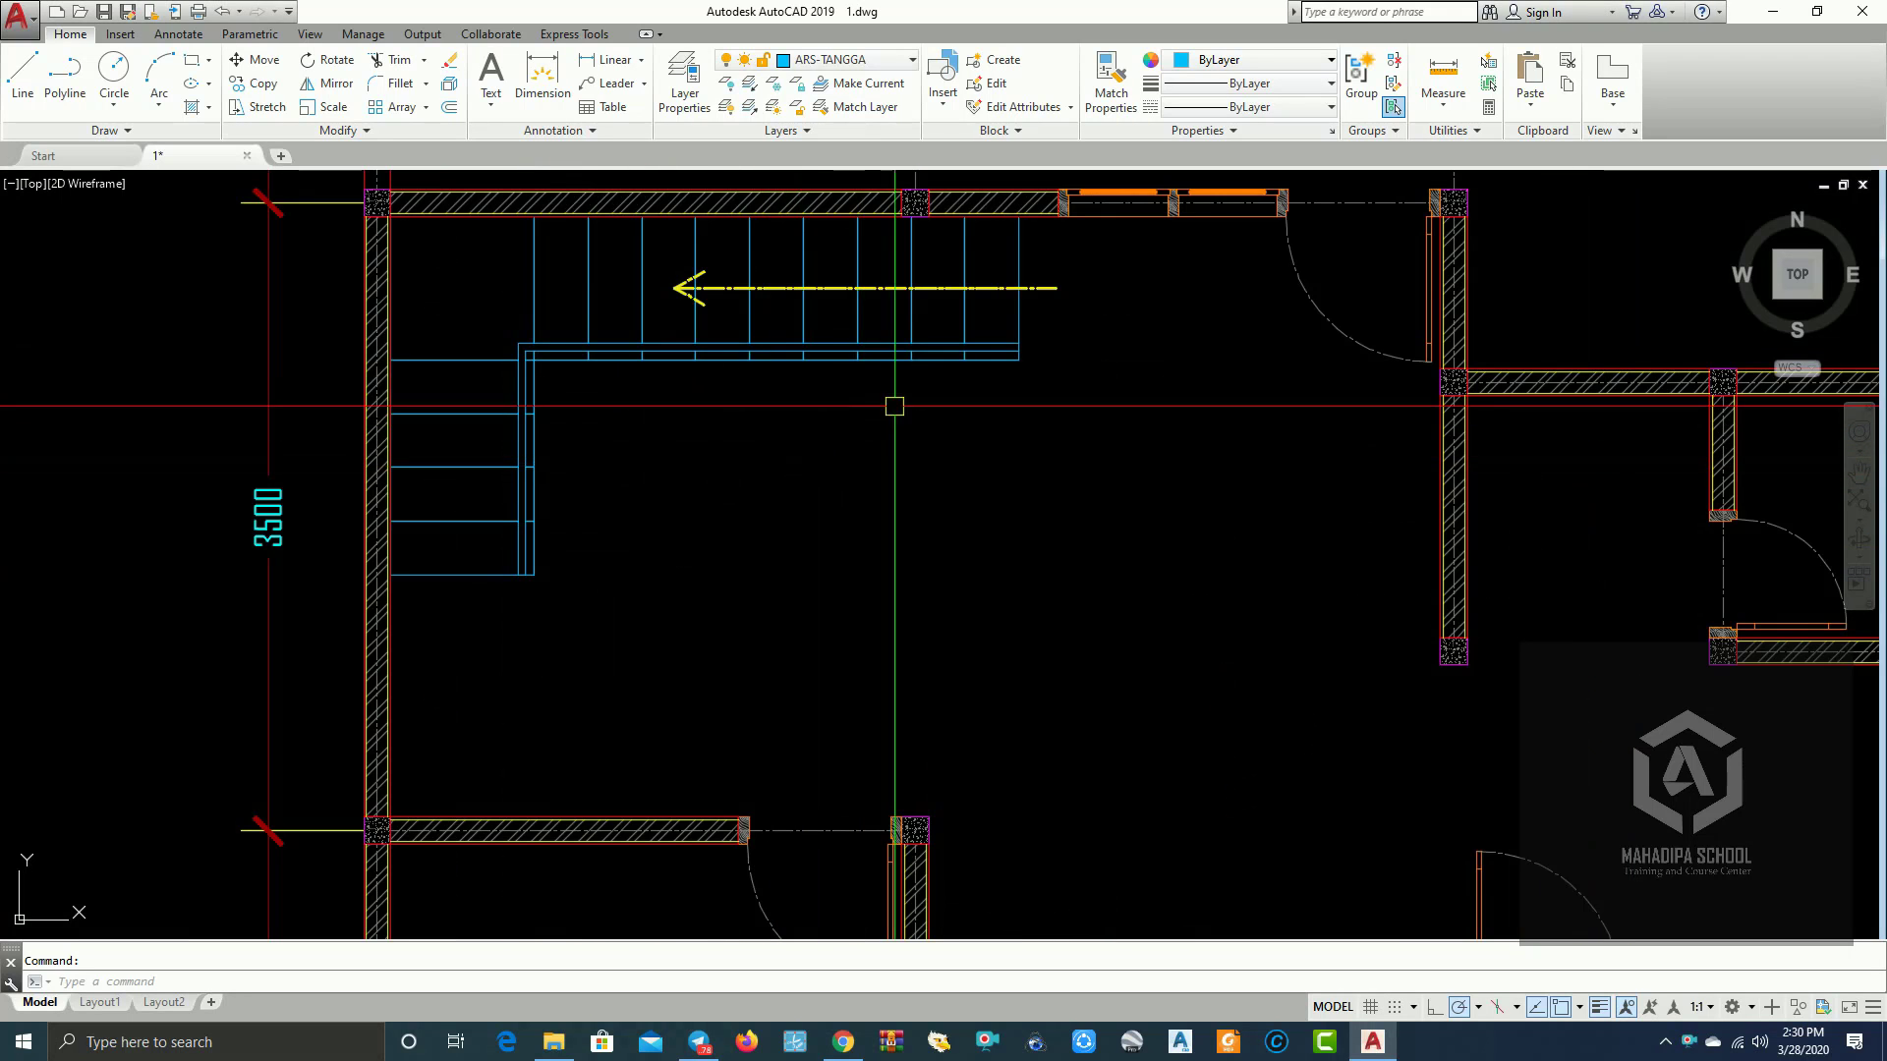
scroll(787, 391, down, 2)
scroll(841, 463, down, 4)
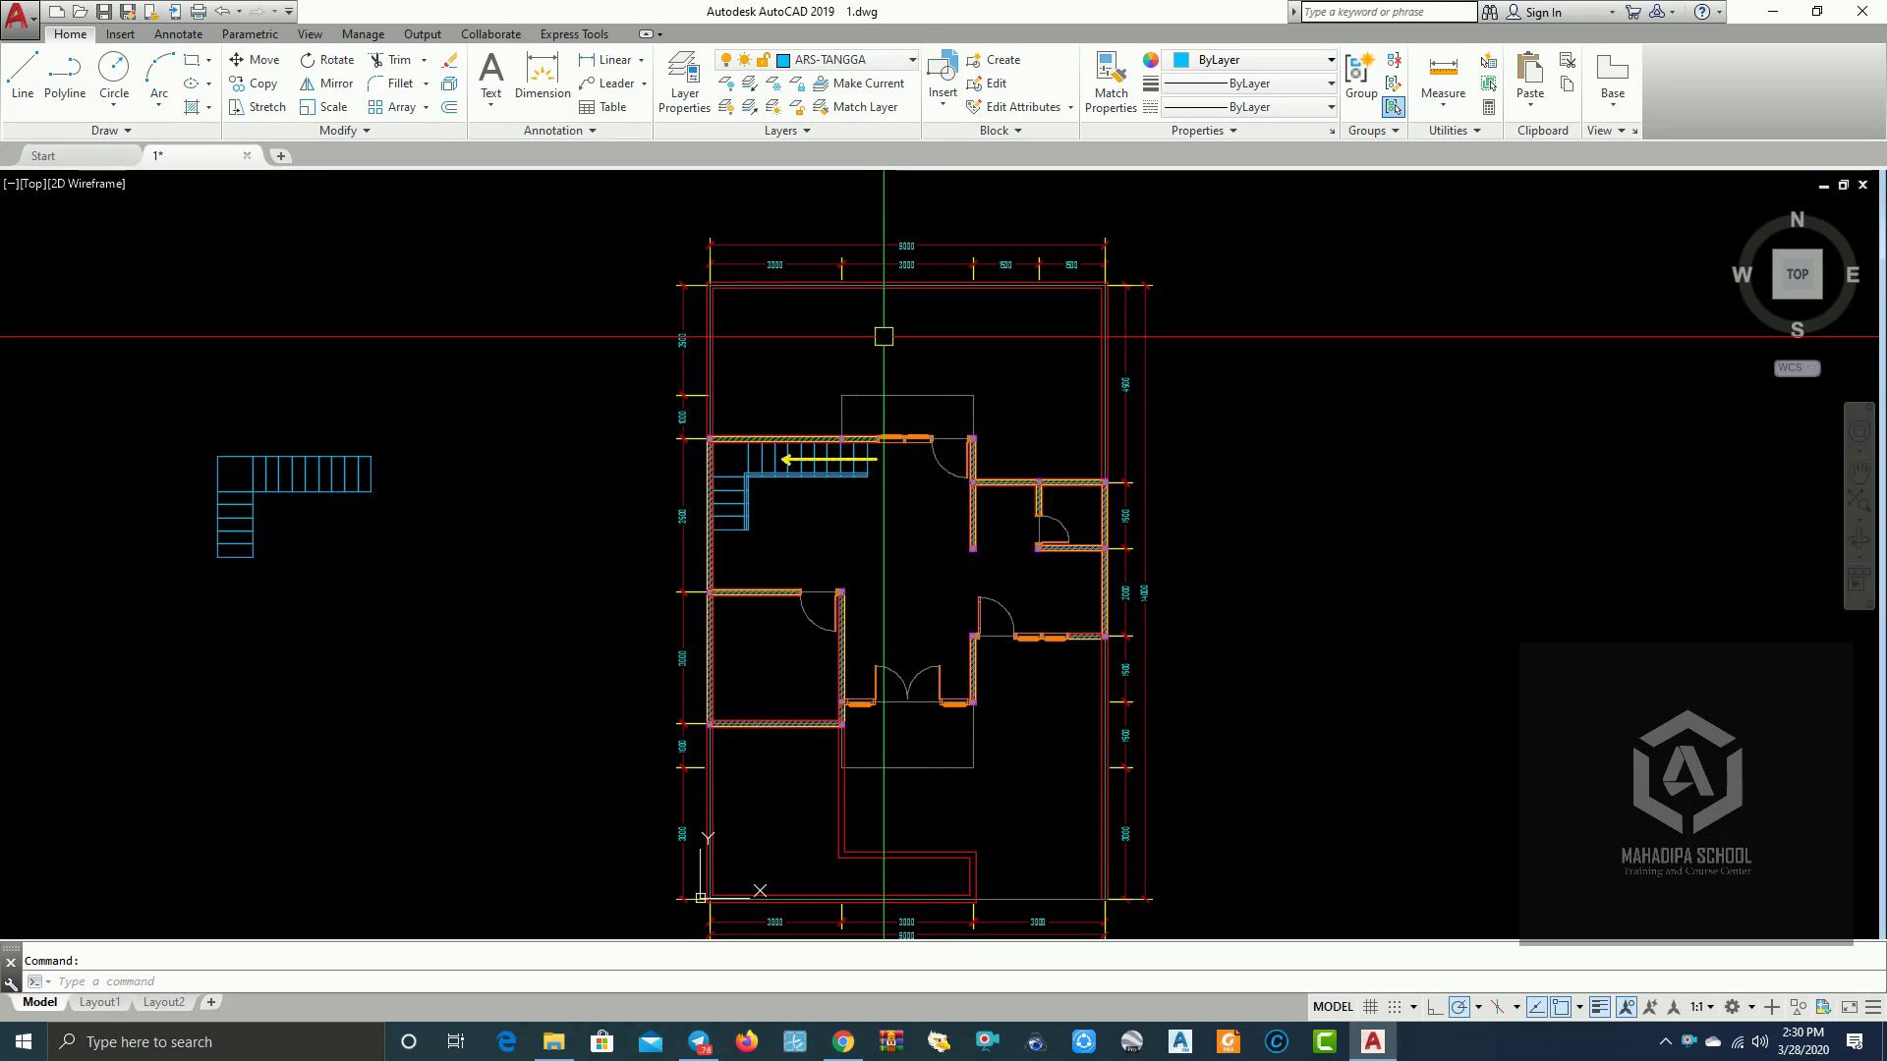
click(897, 59)
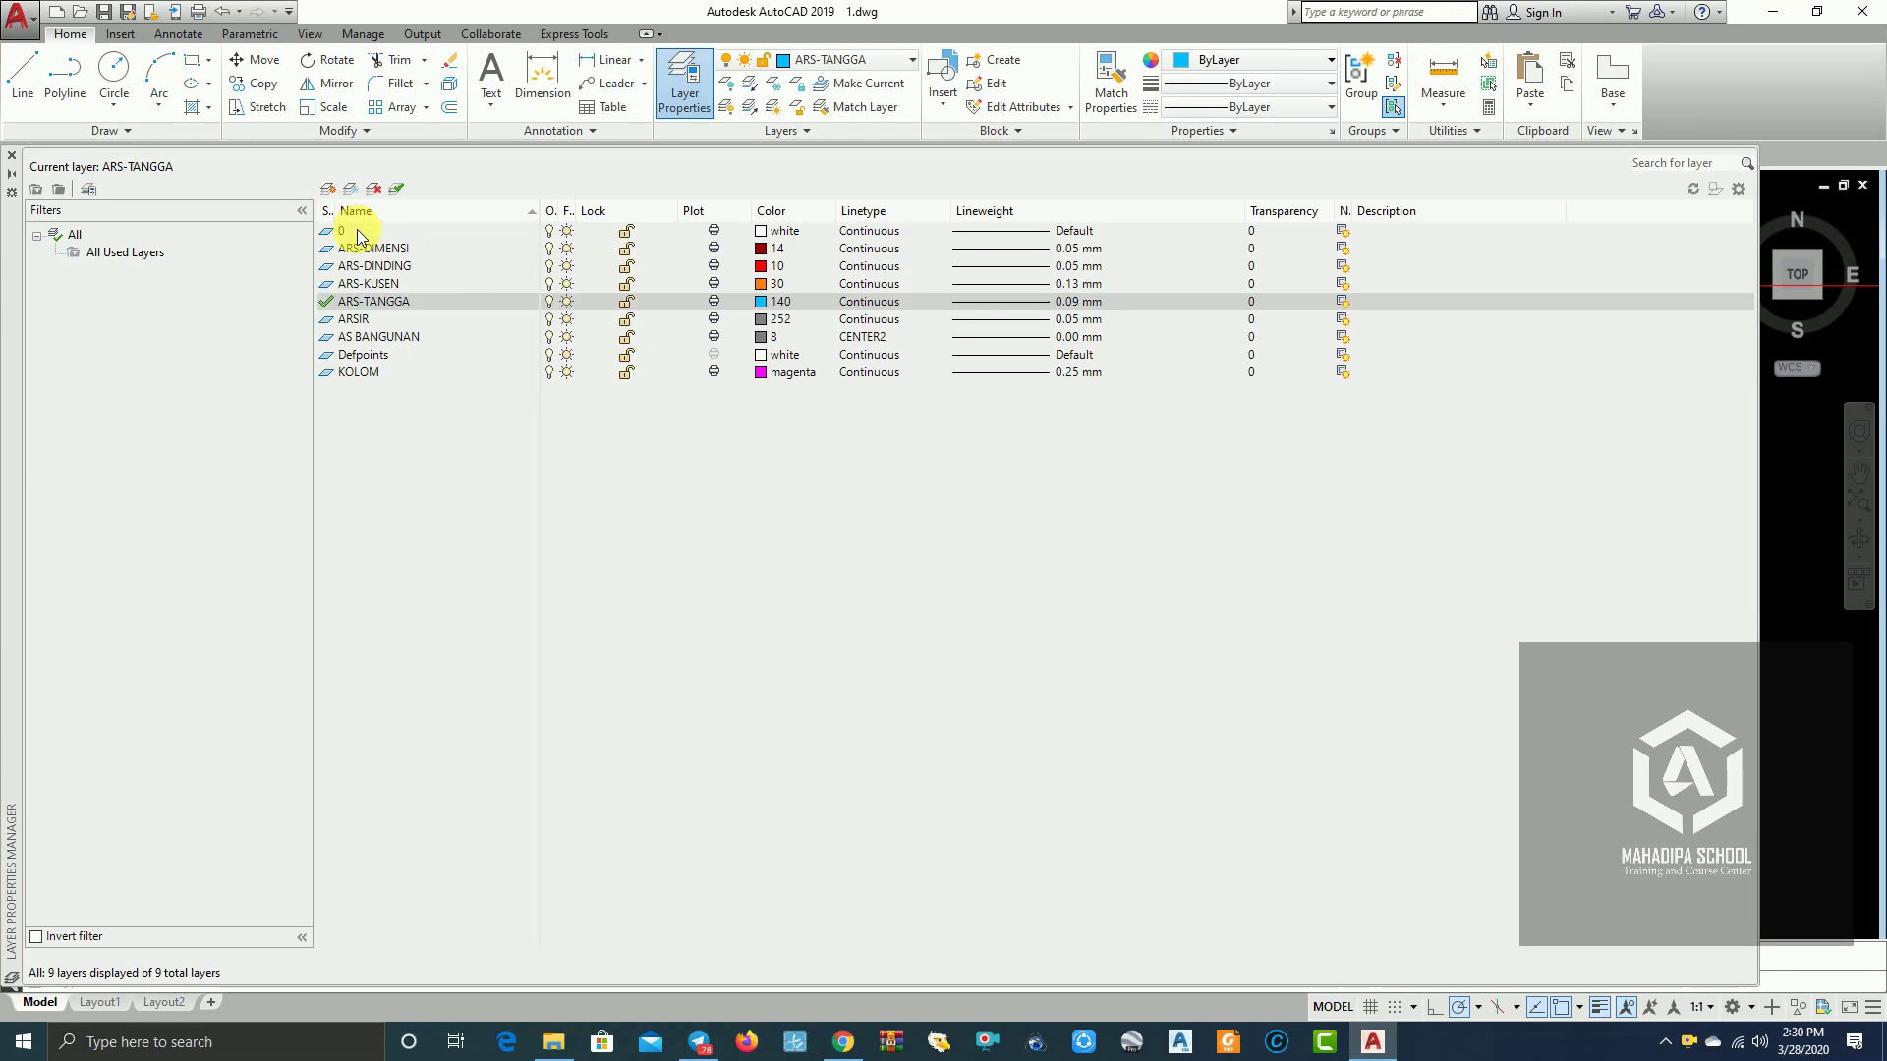
click(344, 229)
click(328, 190)
text(ARS-TEXT)
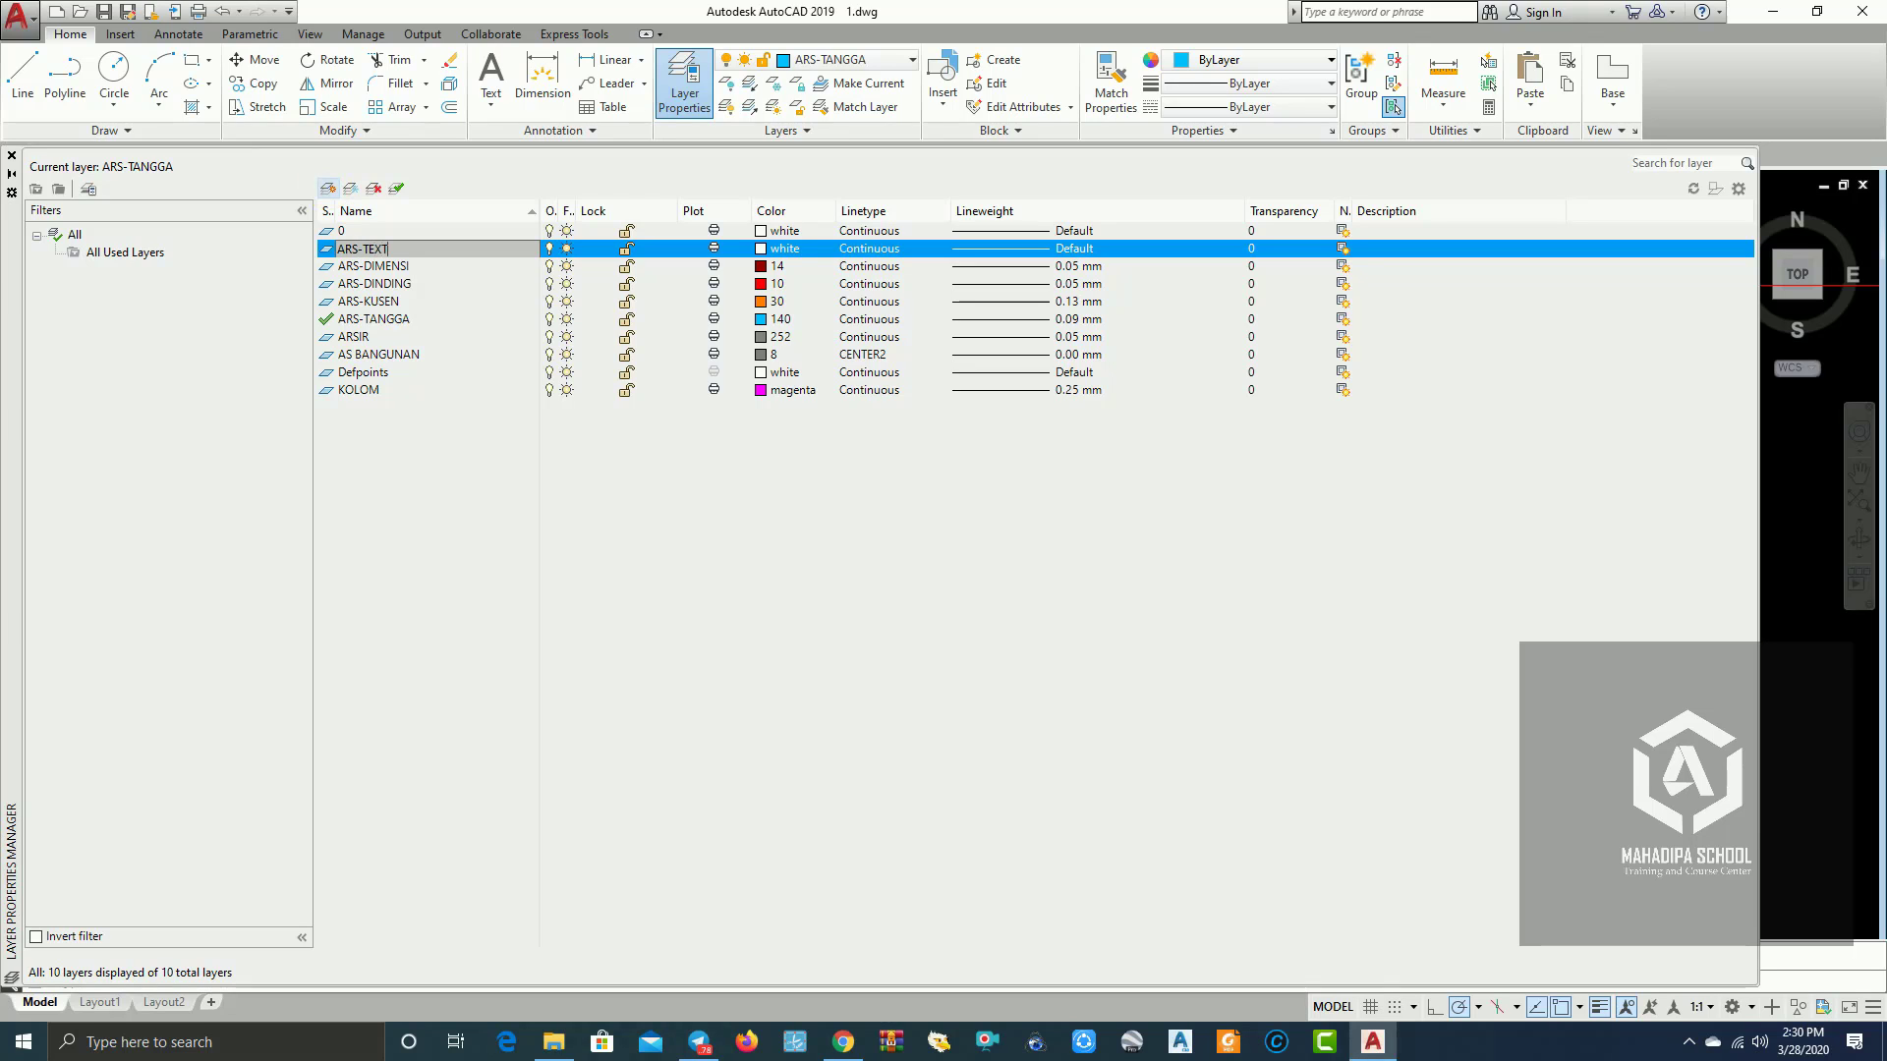
click(329, 190)
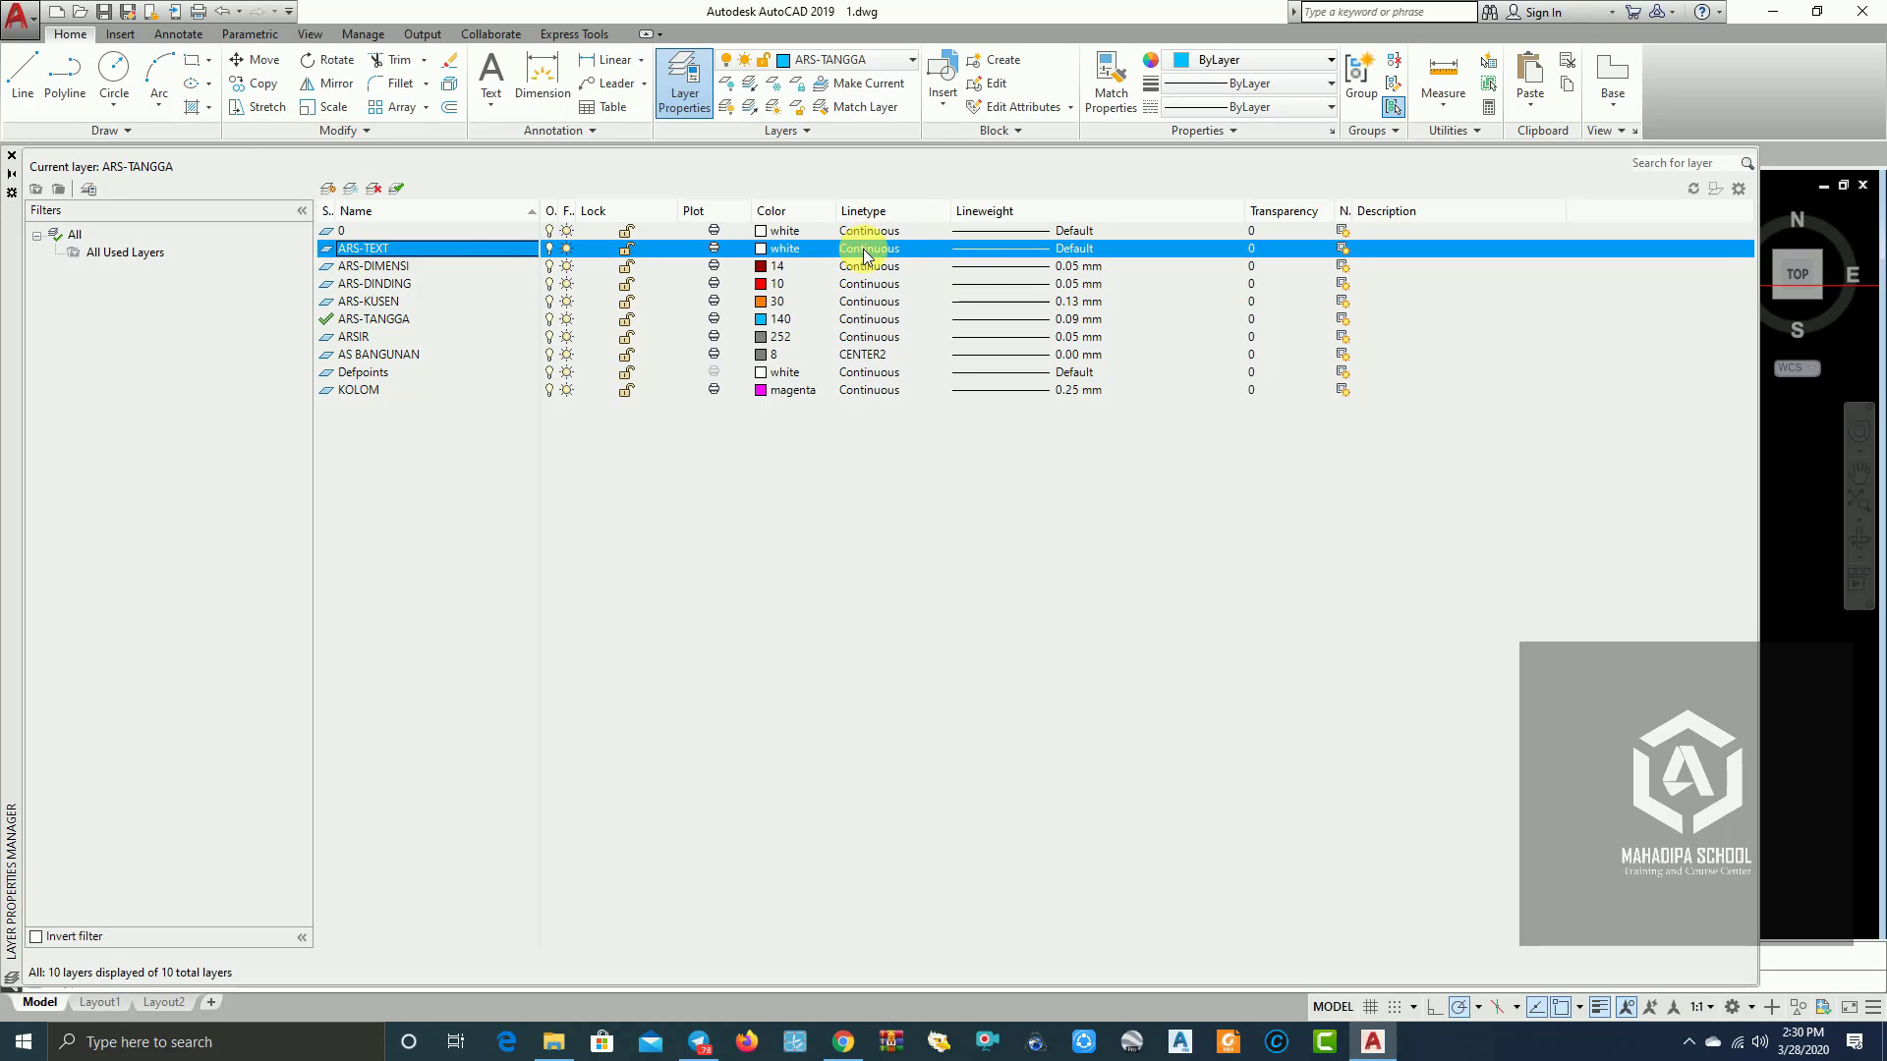
click(397, 189)
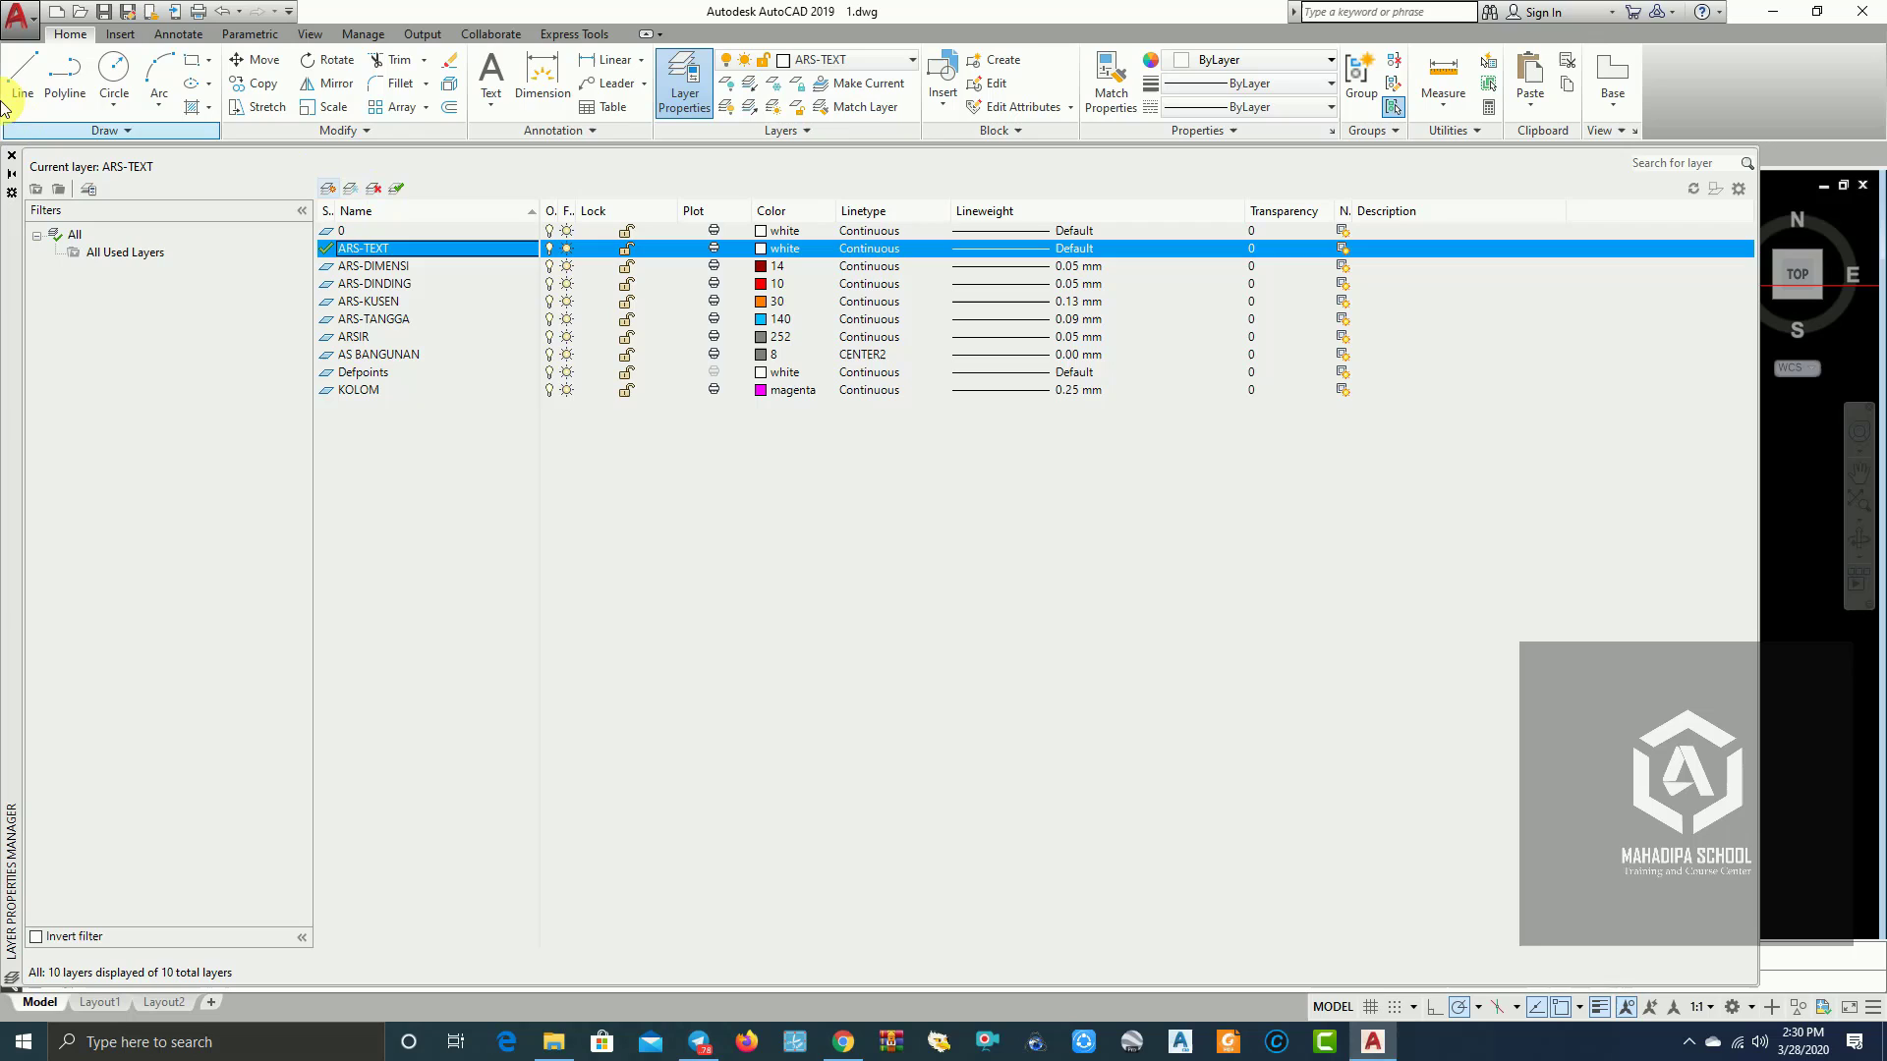
Step: Close the Layer Properties palette and bring the top of the floor plan into view
click(13, 160)
scroll(652, 328, down, 2)
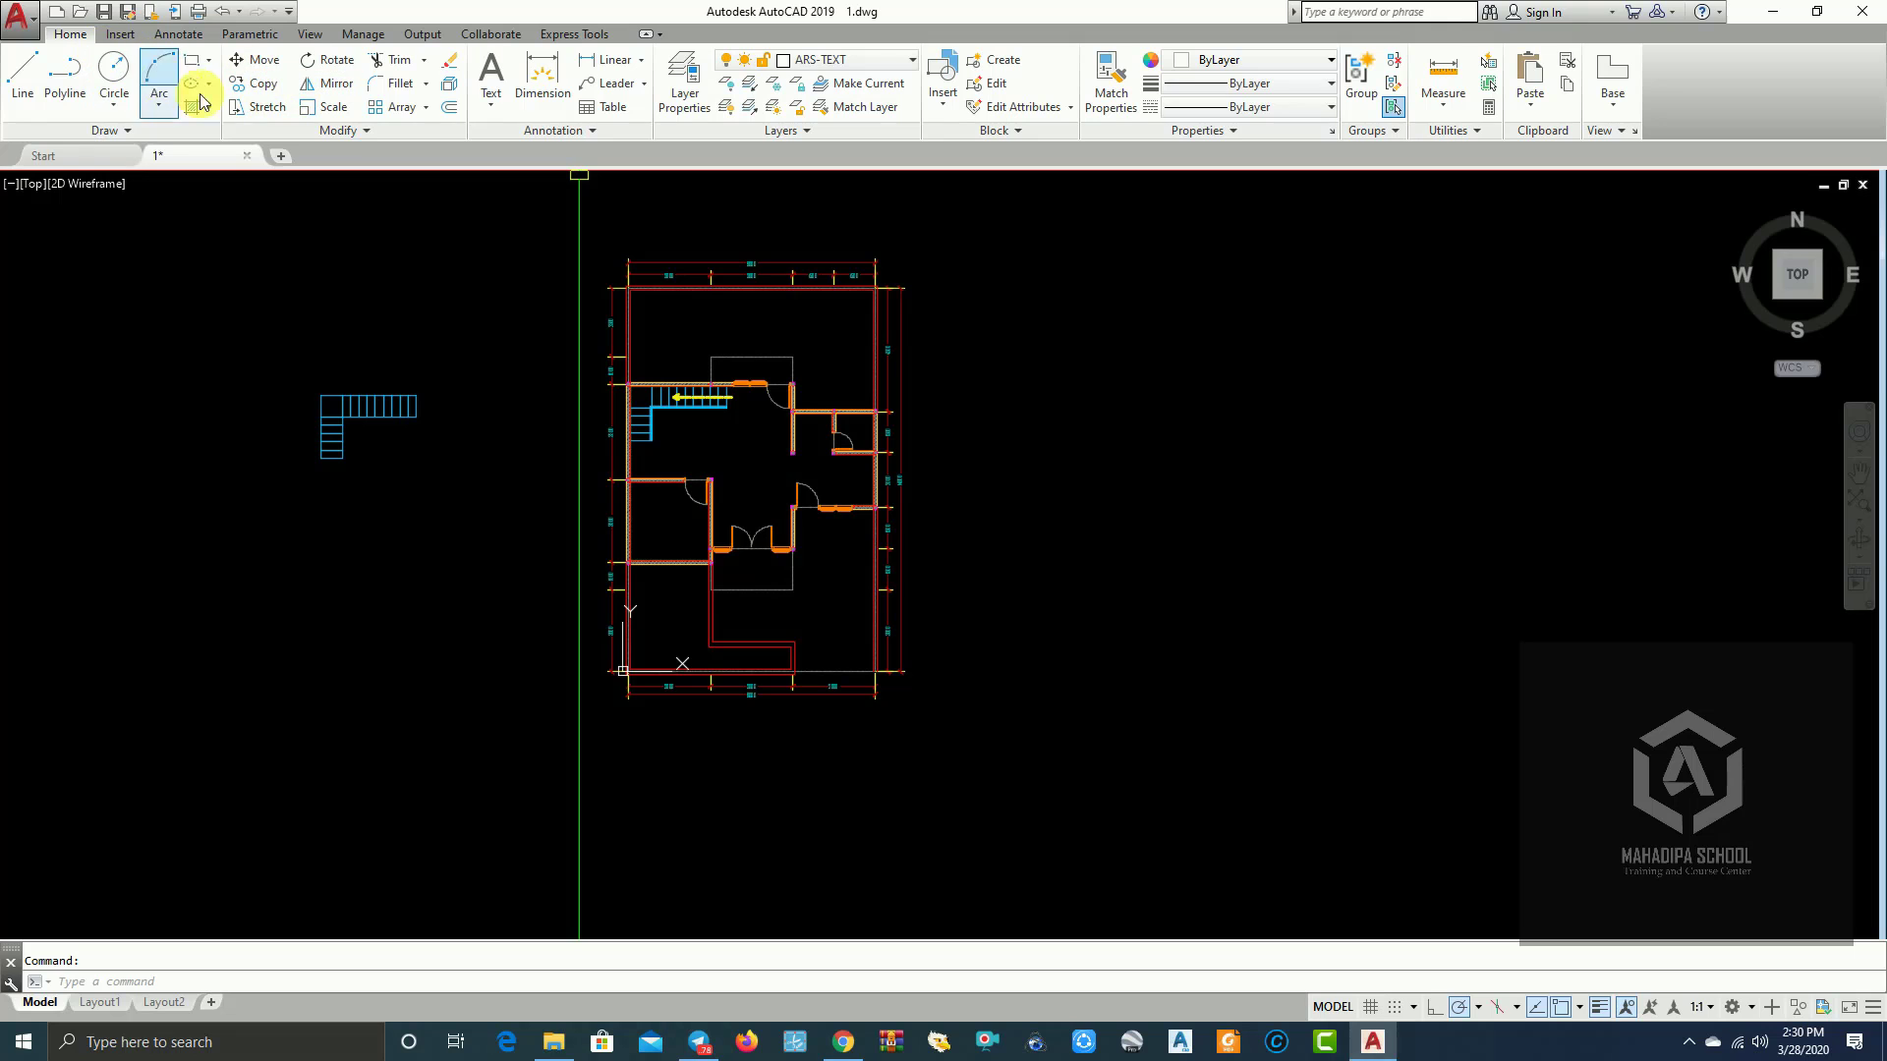
scroll(674, 328, up, 2)
scroll(746, 393, up, 1)
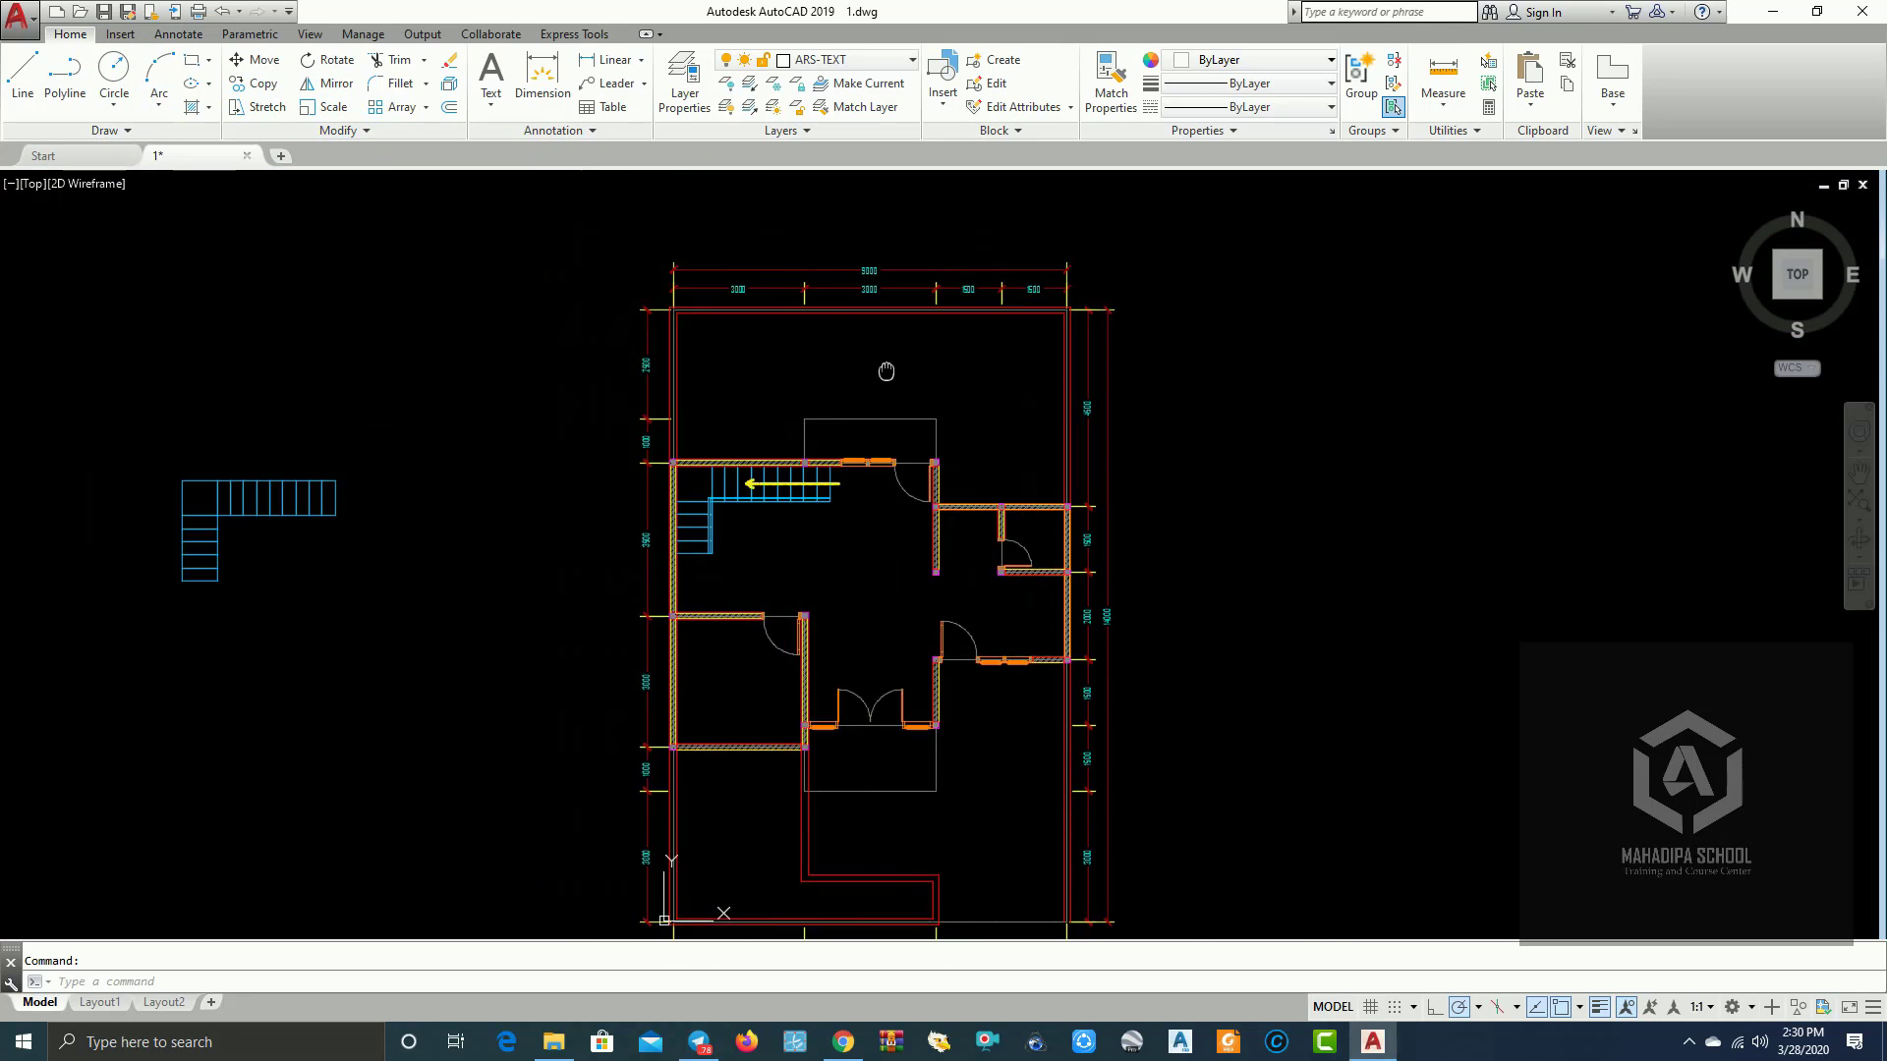
scroll(839, 447, up, 1)
middle_drag(839, 447, 609, 520)
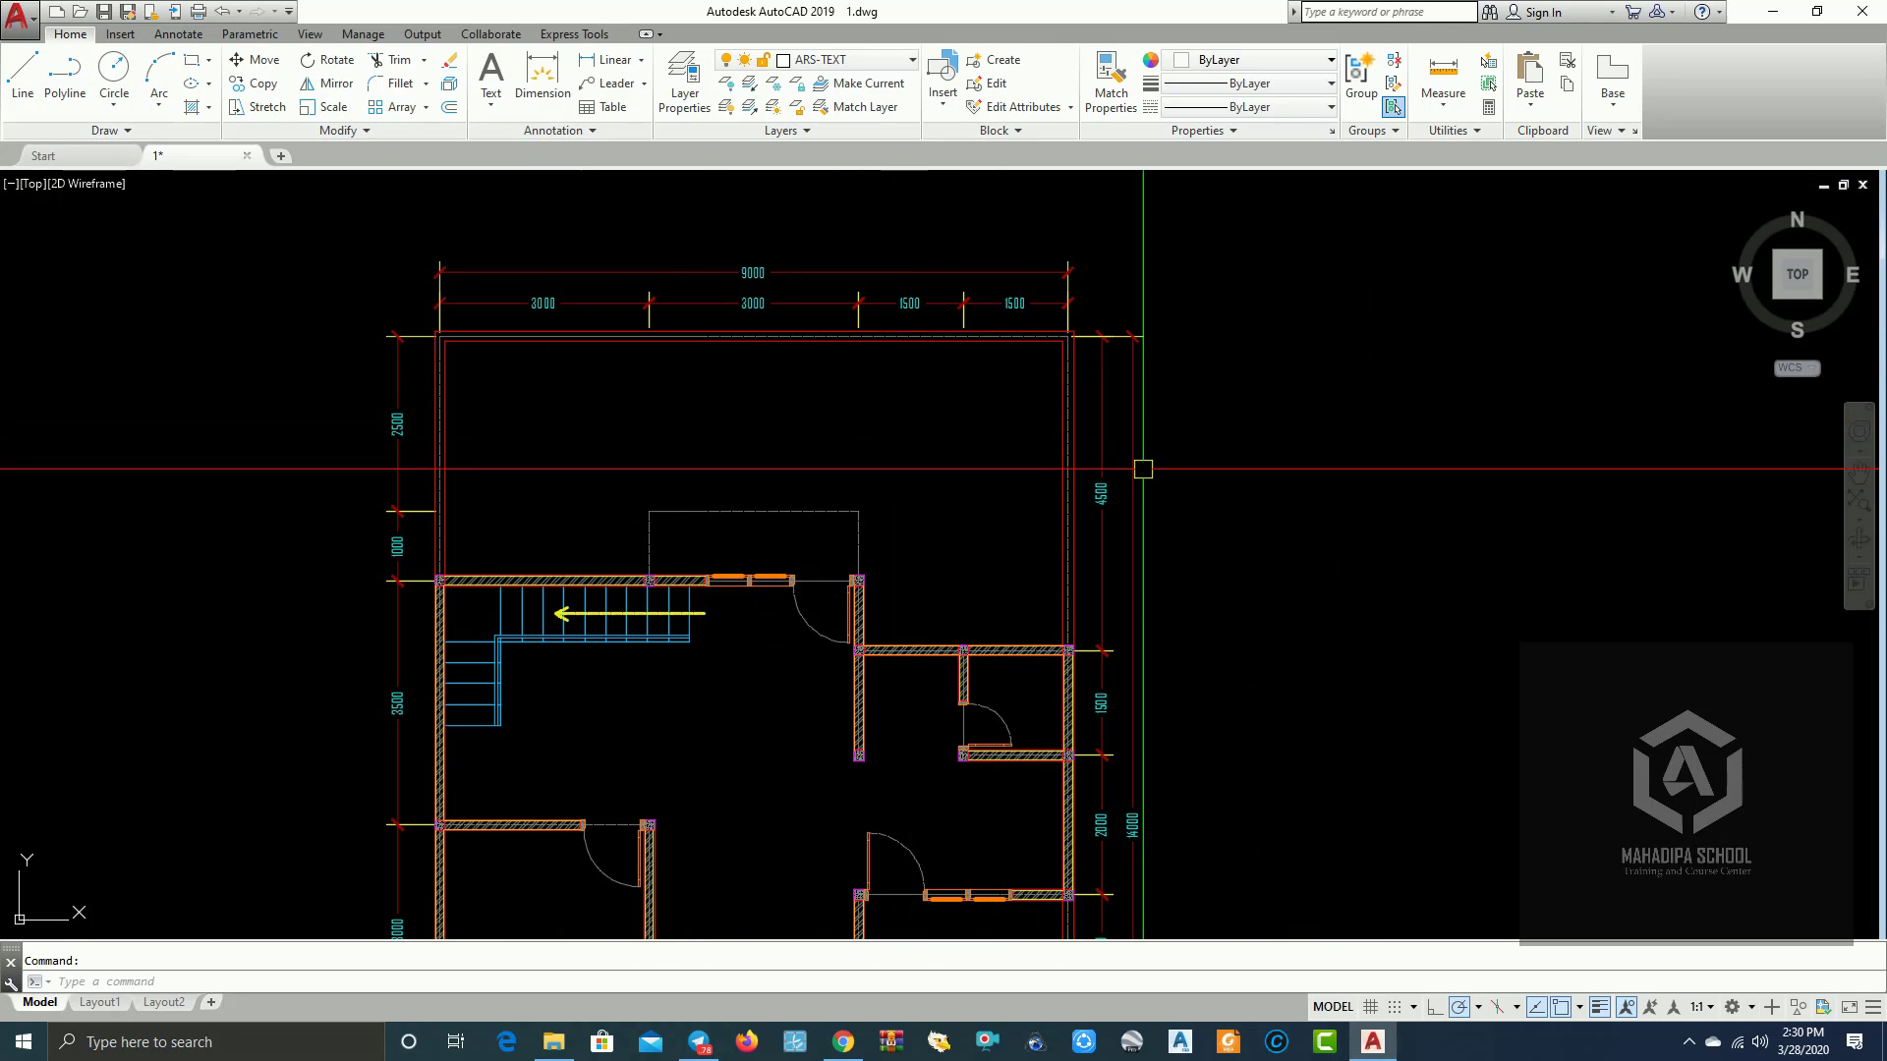
middle_drag(559, 371, 674, 441)
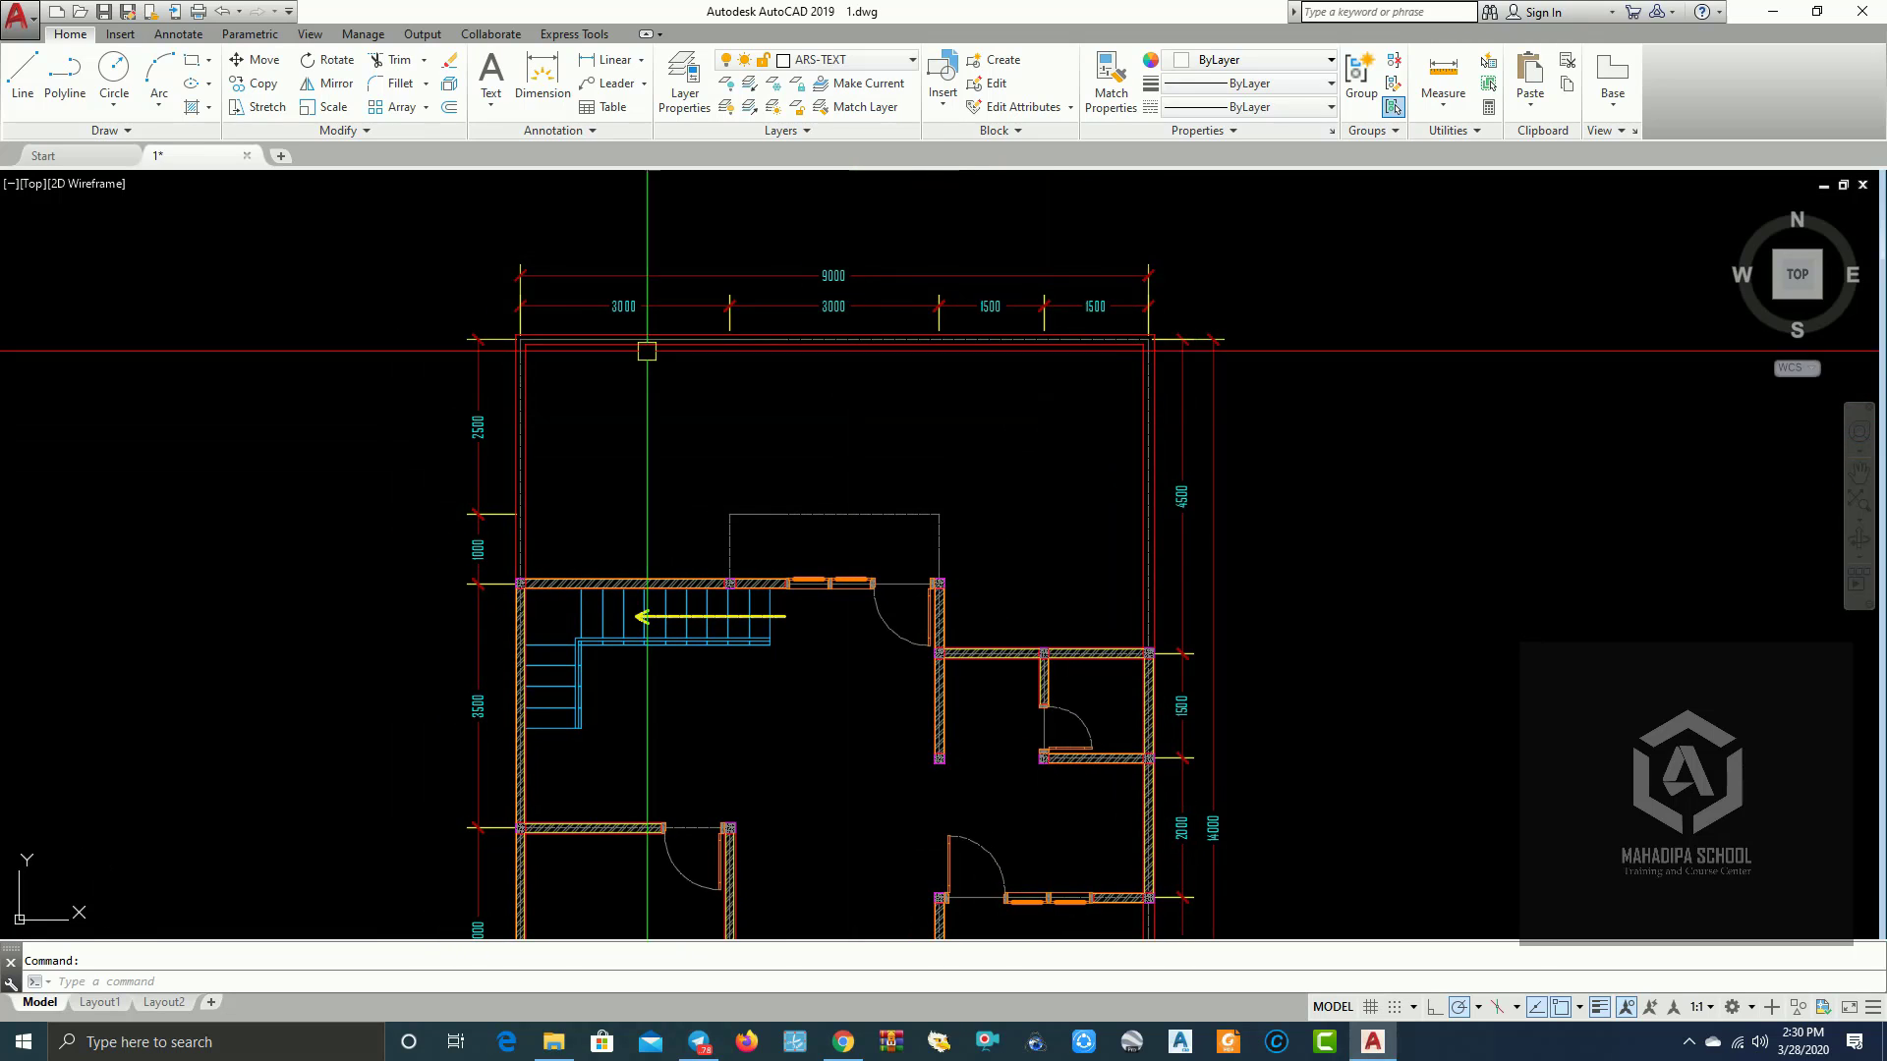
Step: Try an attribute definition with tag KETERANGAN in TEXT DIMENSI style, then cancel it
text(A)
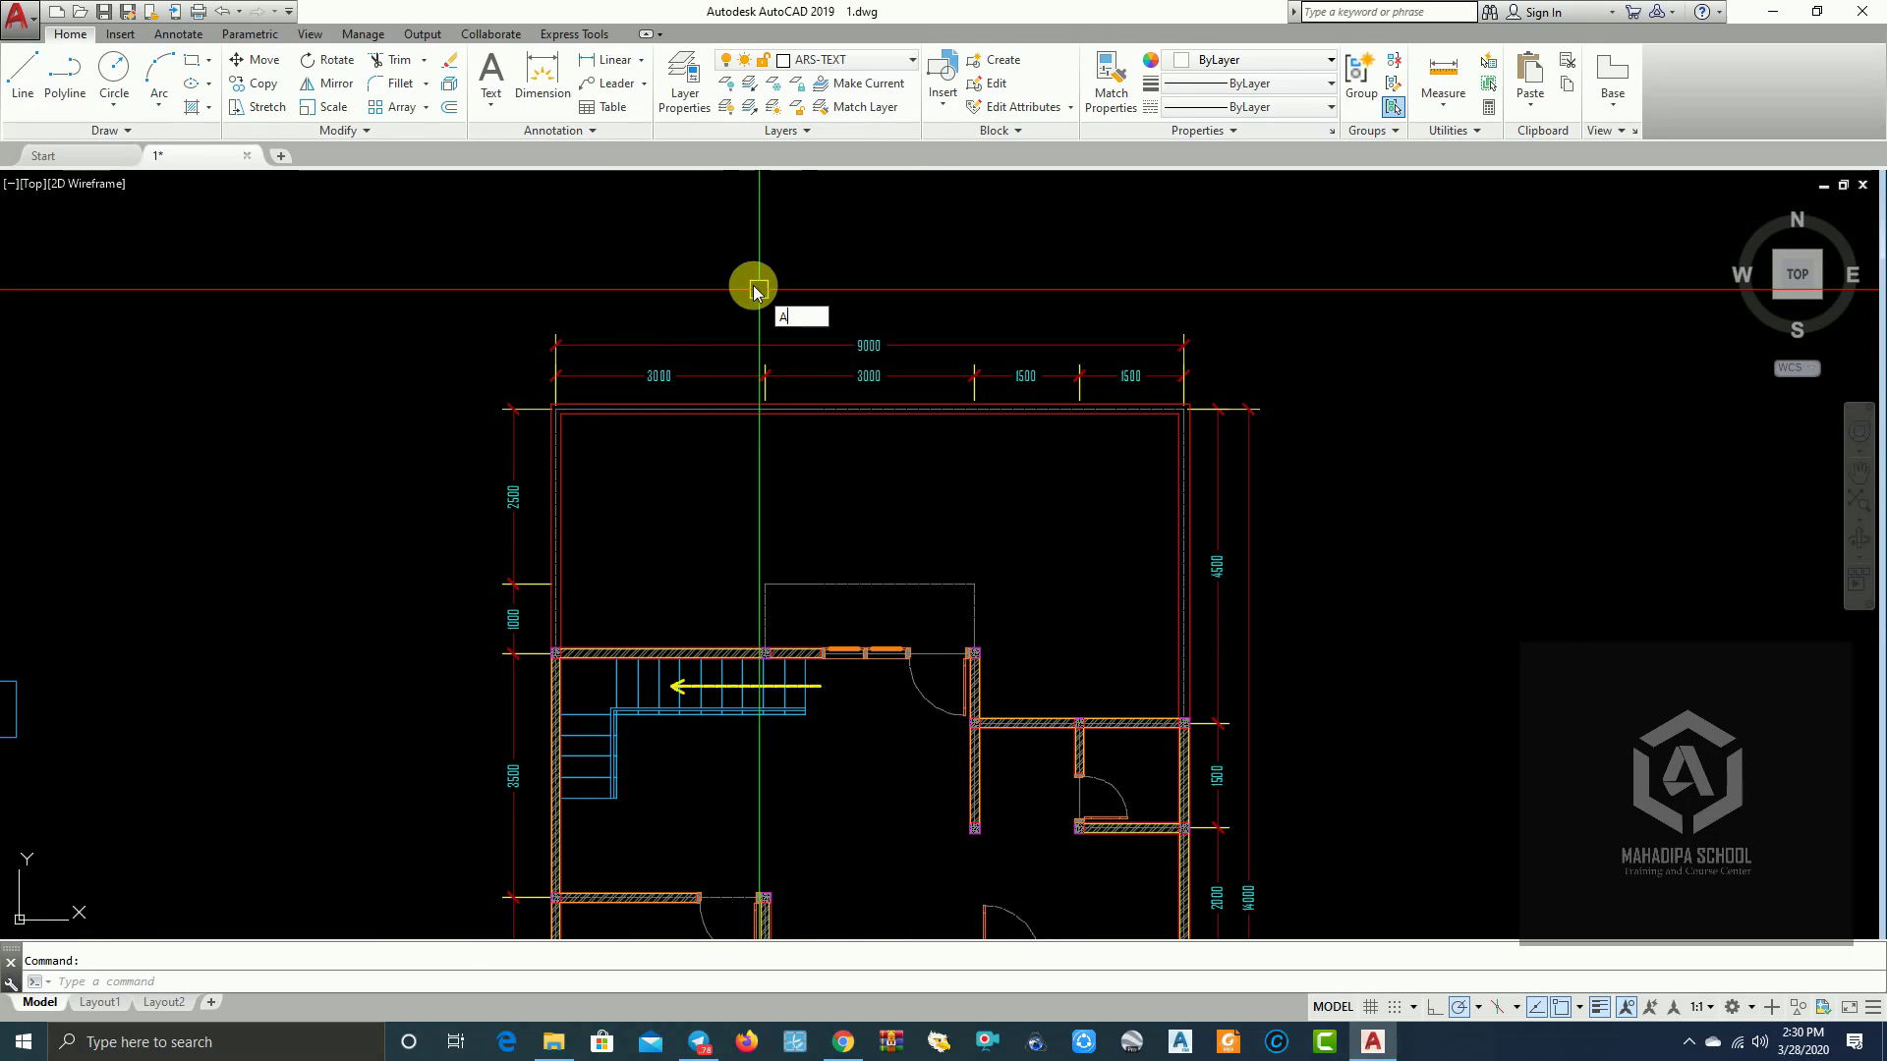
text(TT)
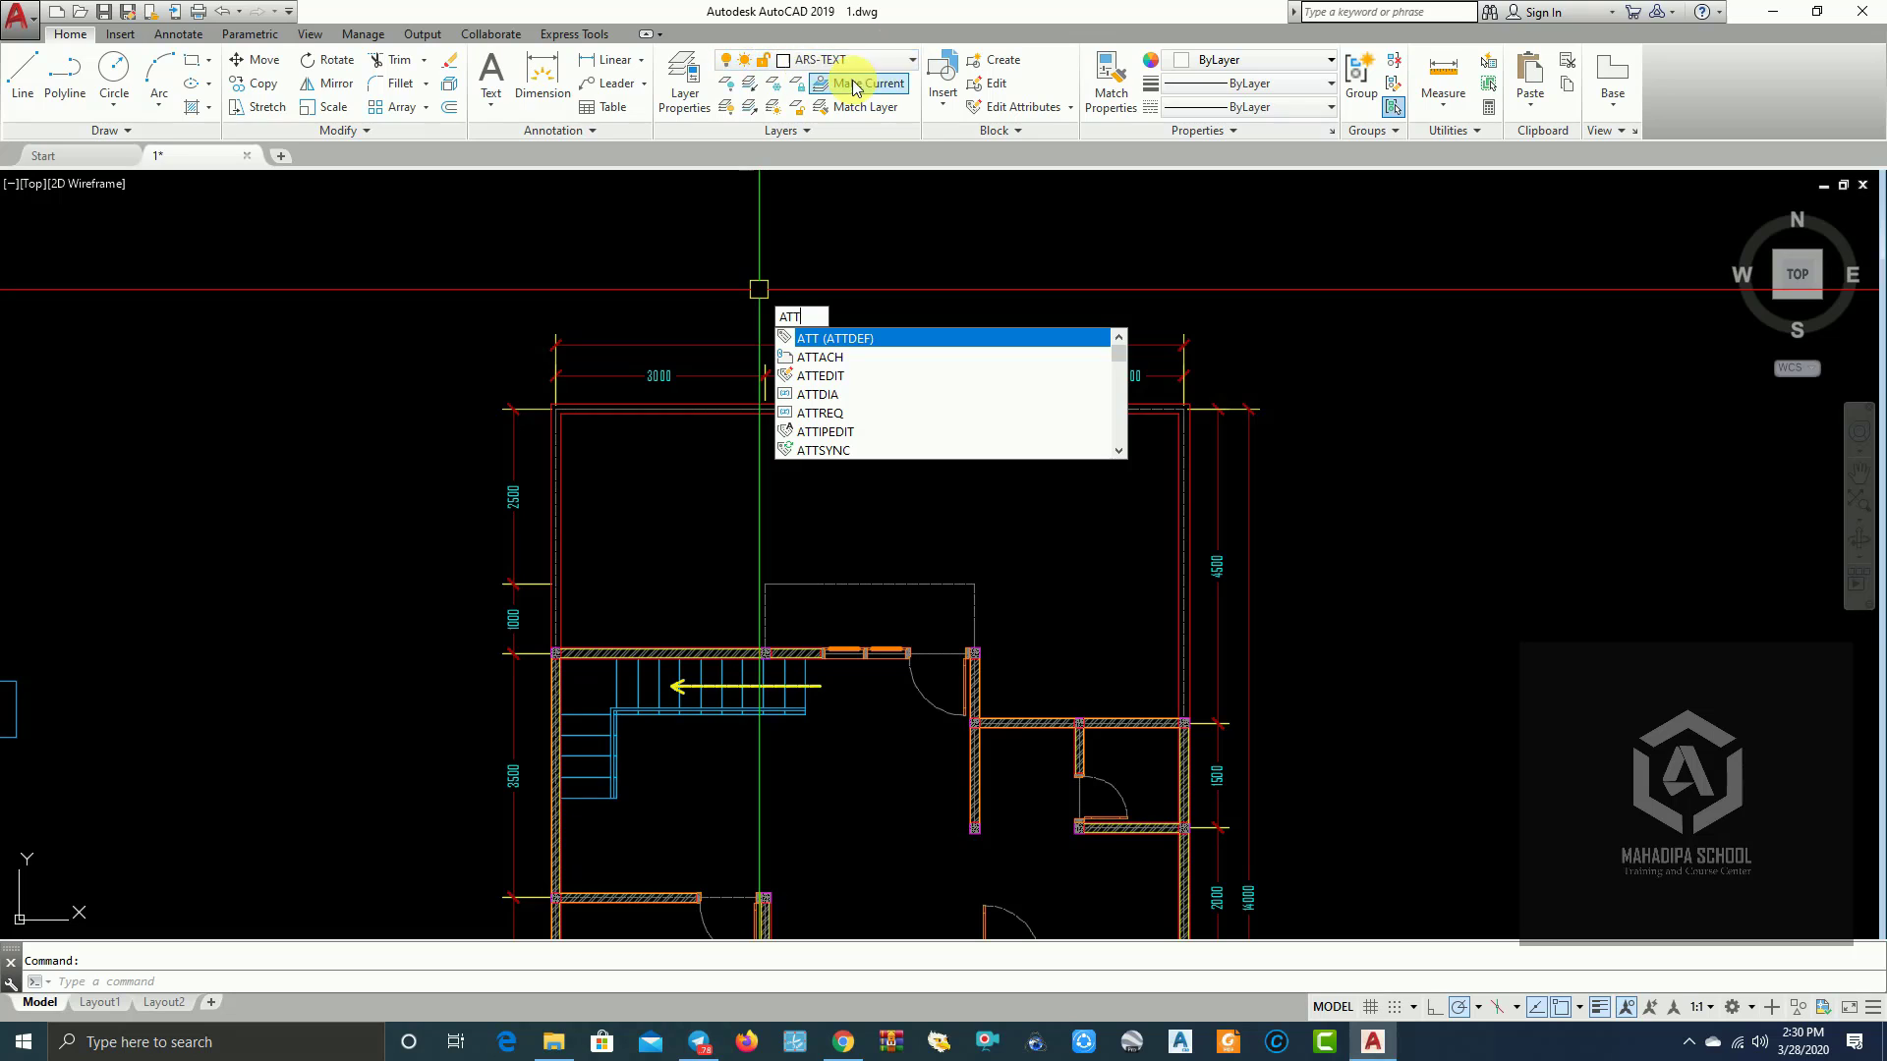
click(815, 338)
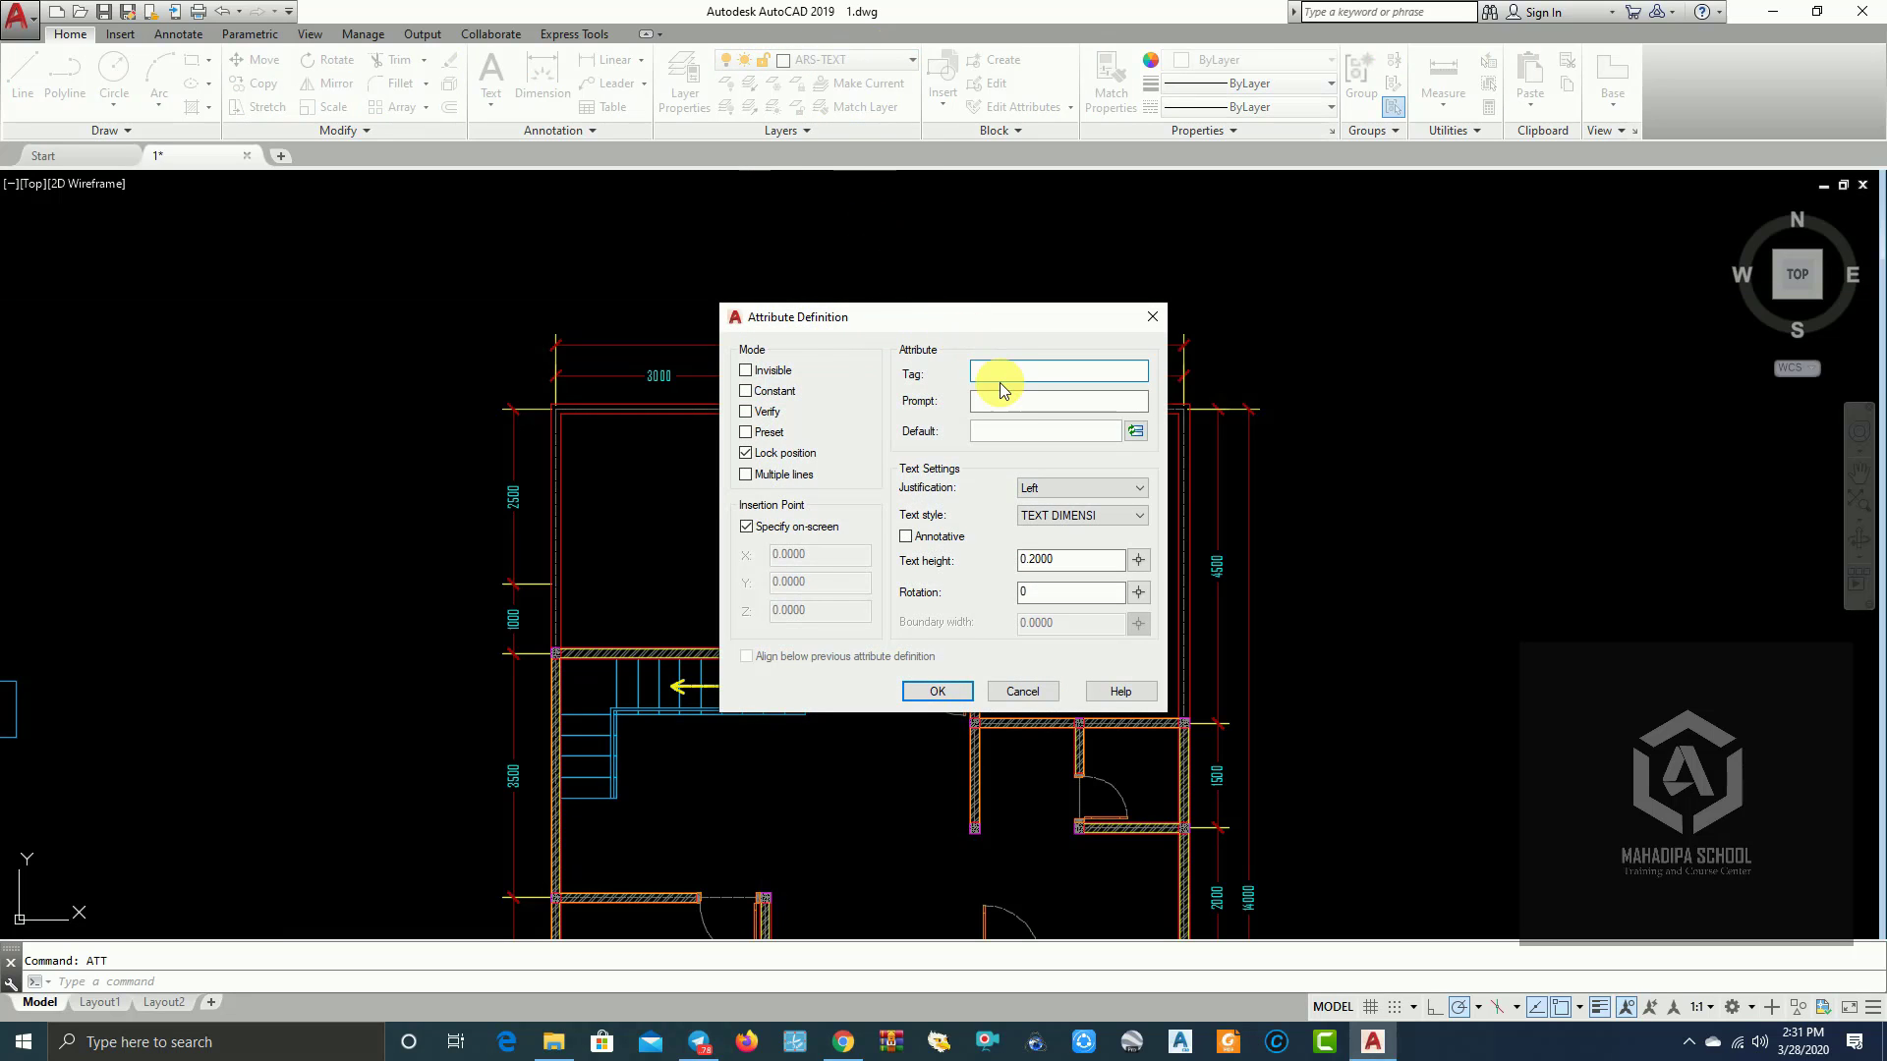
text(KETERANGAN)
click(1096, 519)
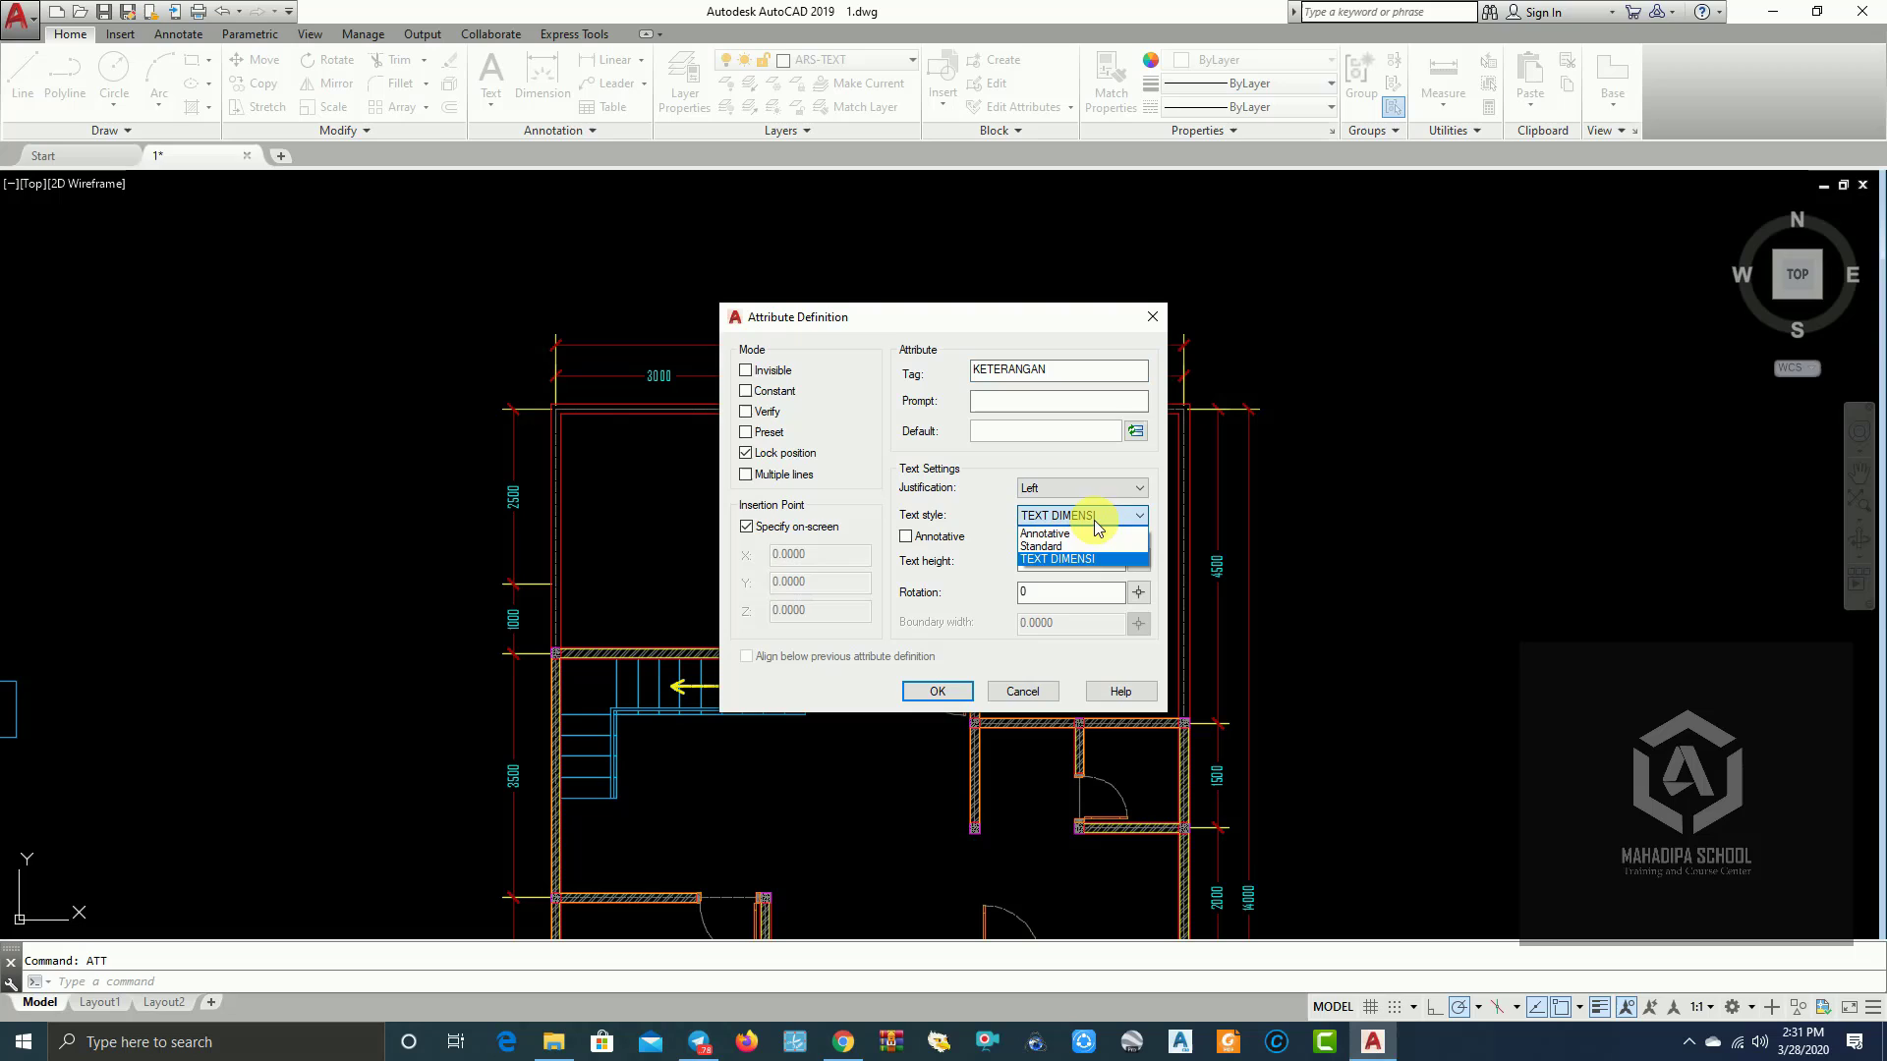
click(1047, 560)
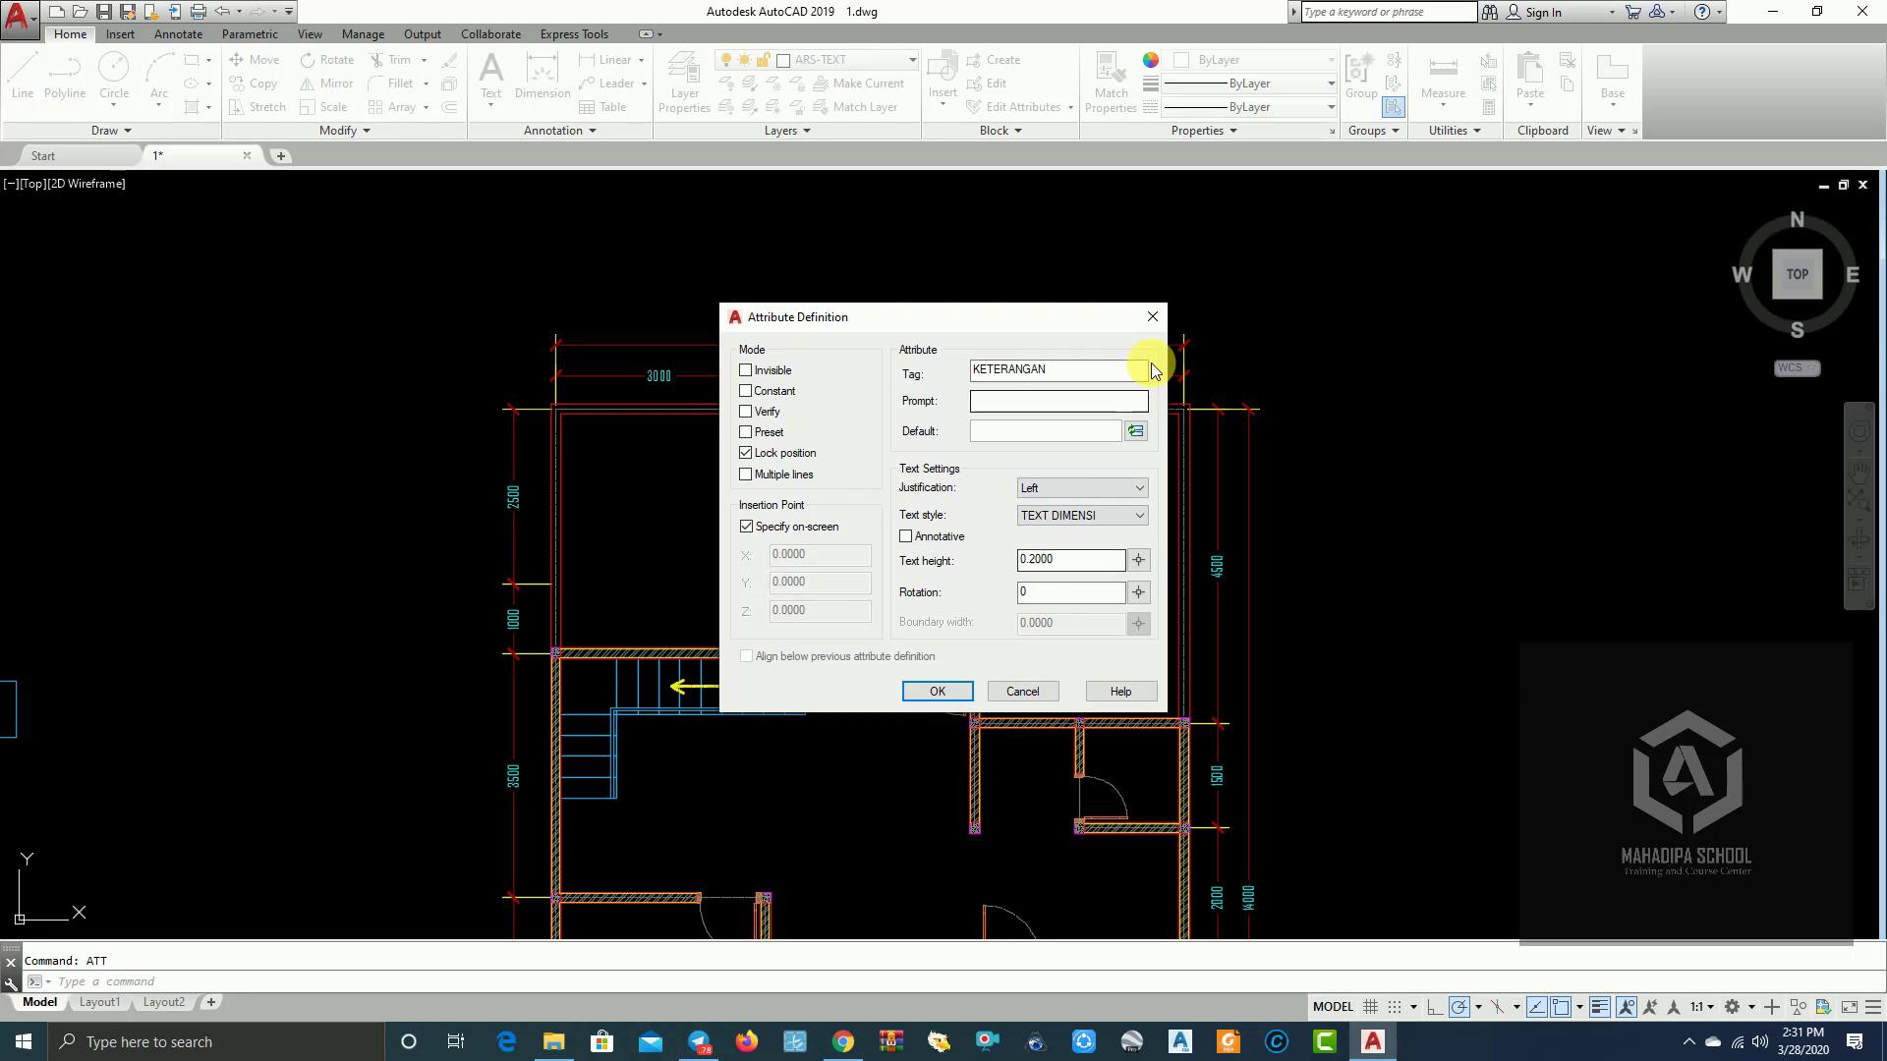
click(1155, 320)
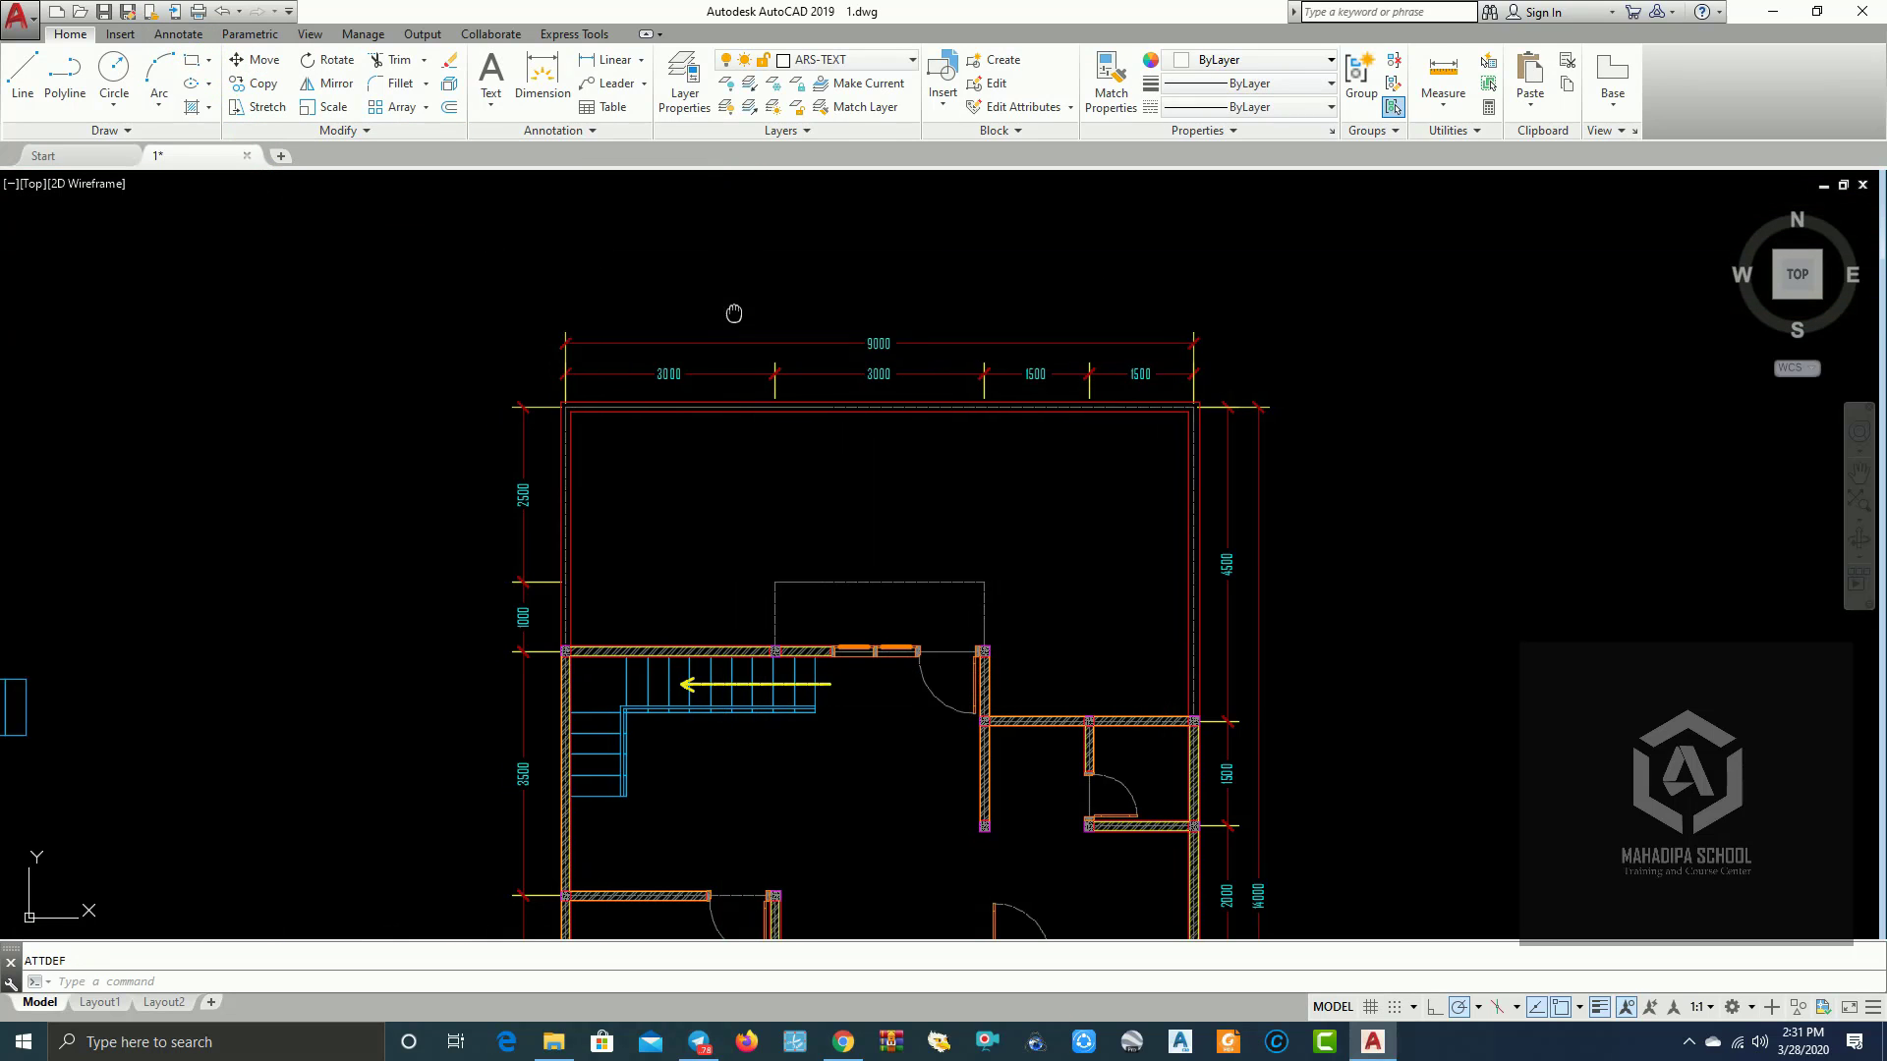
Step: Create a new text style named KETERANGAN in the Text Style dialog
scroll(786, 300, up, 1)
scroll(755, 358, up, 3)
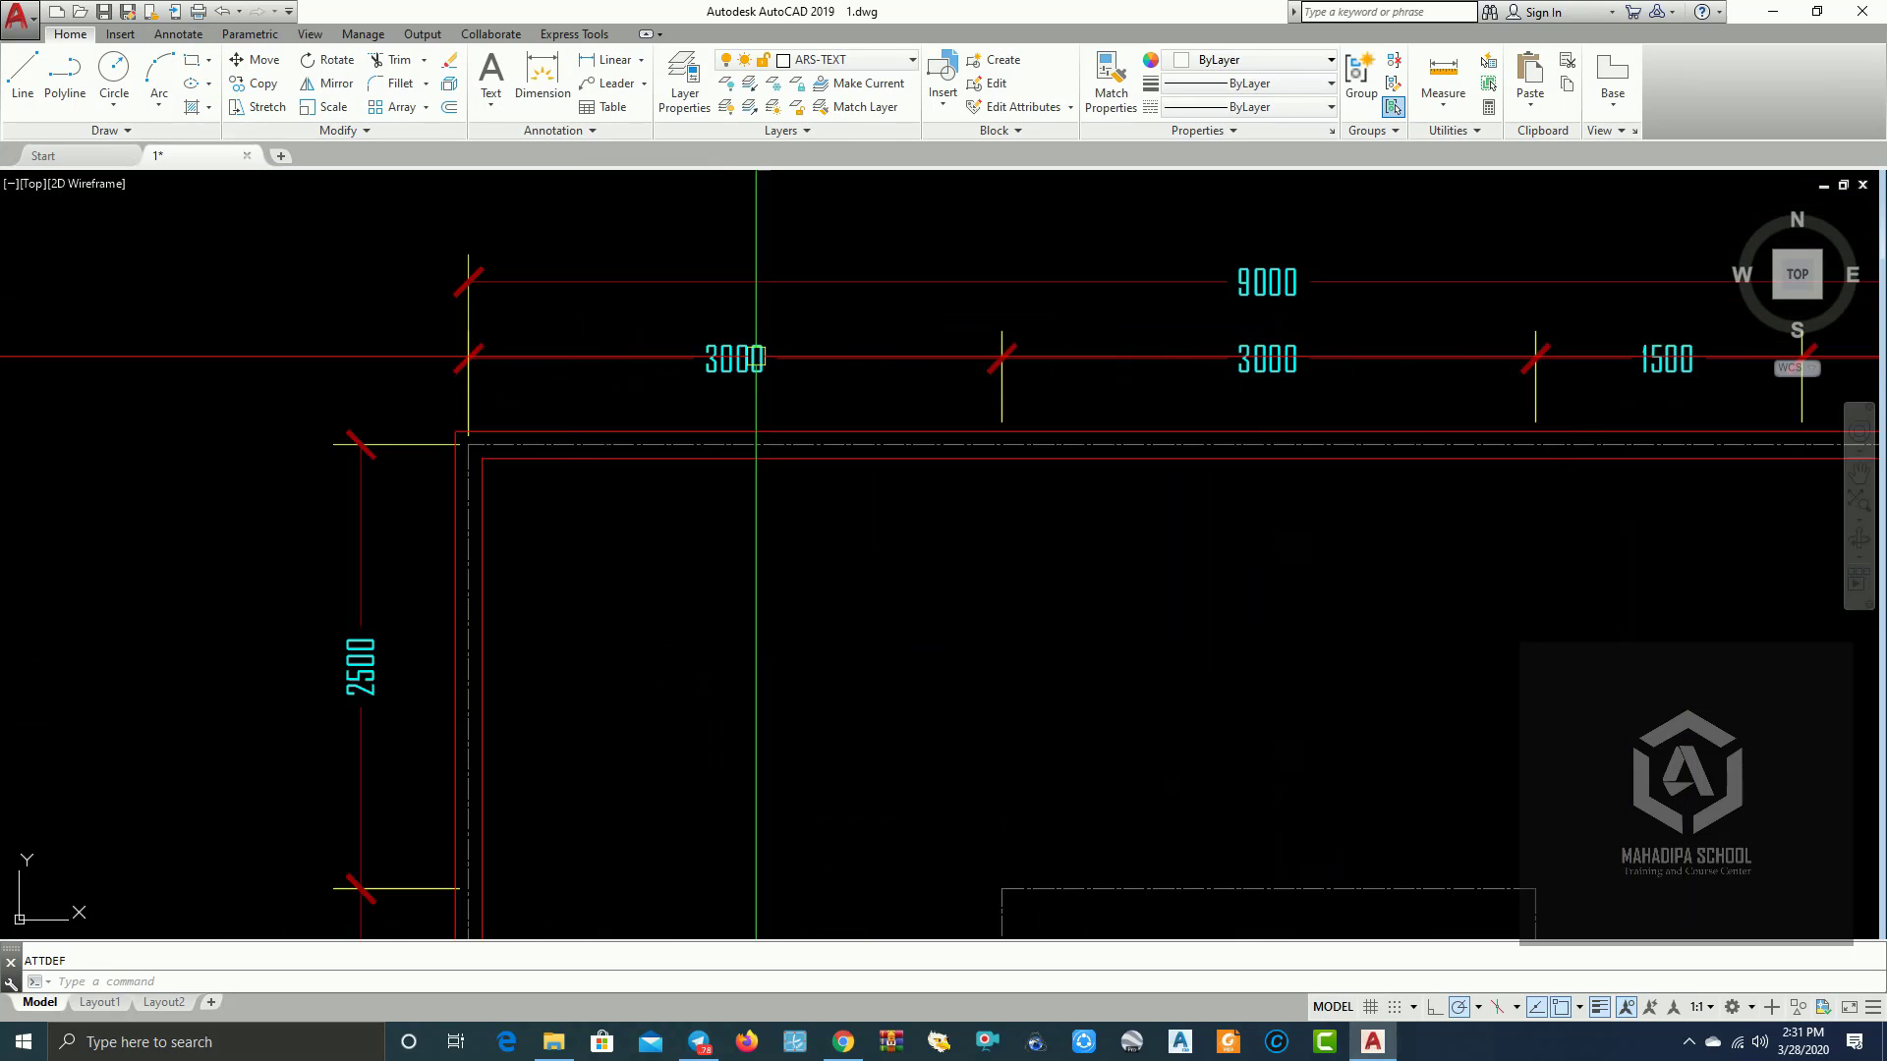
click(179, 33)
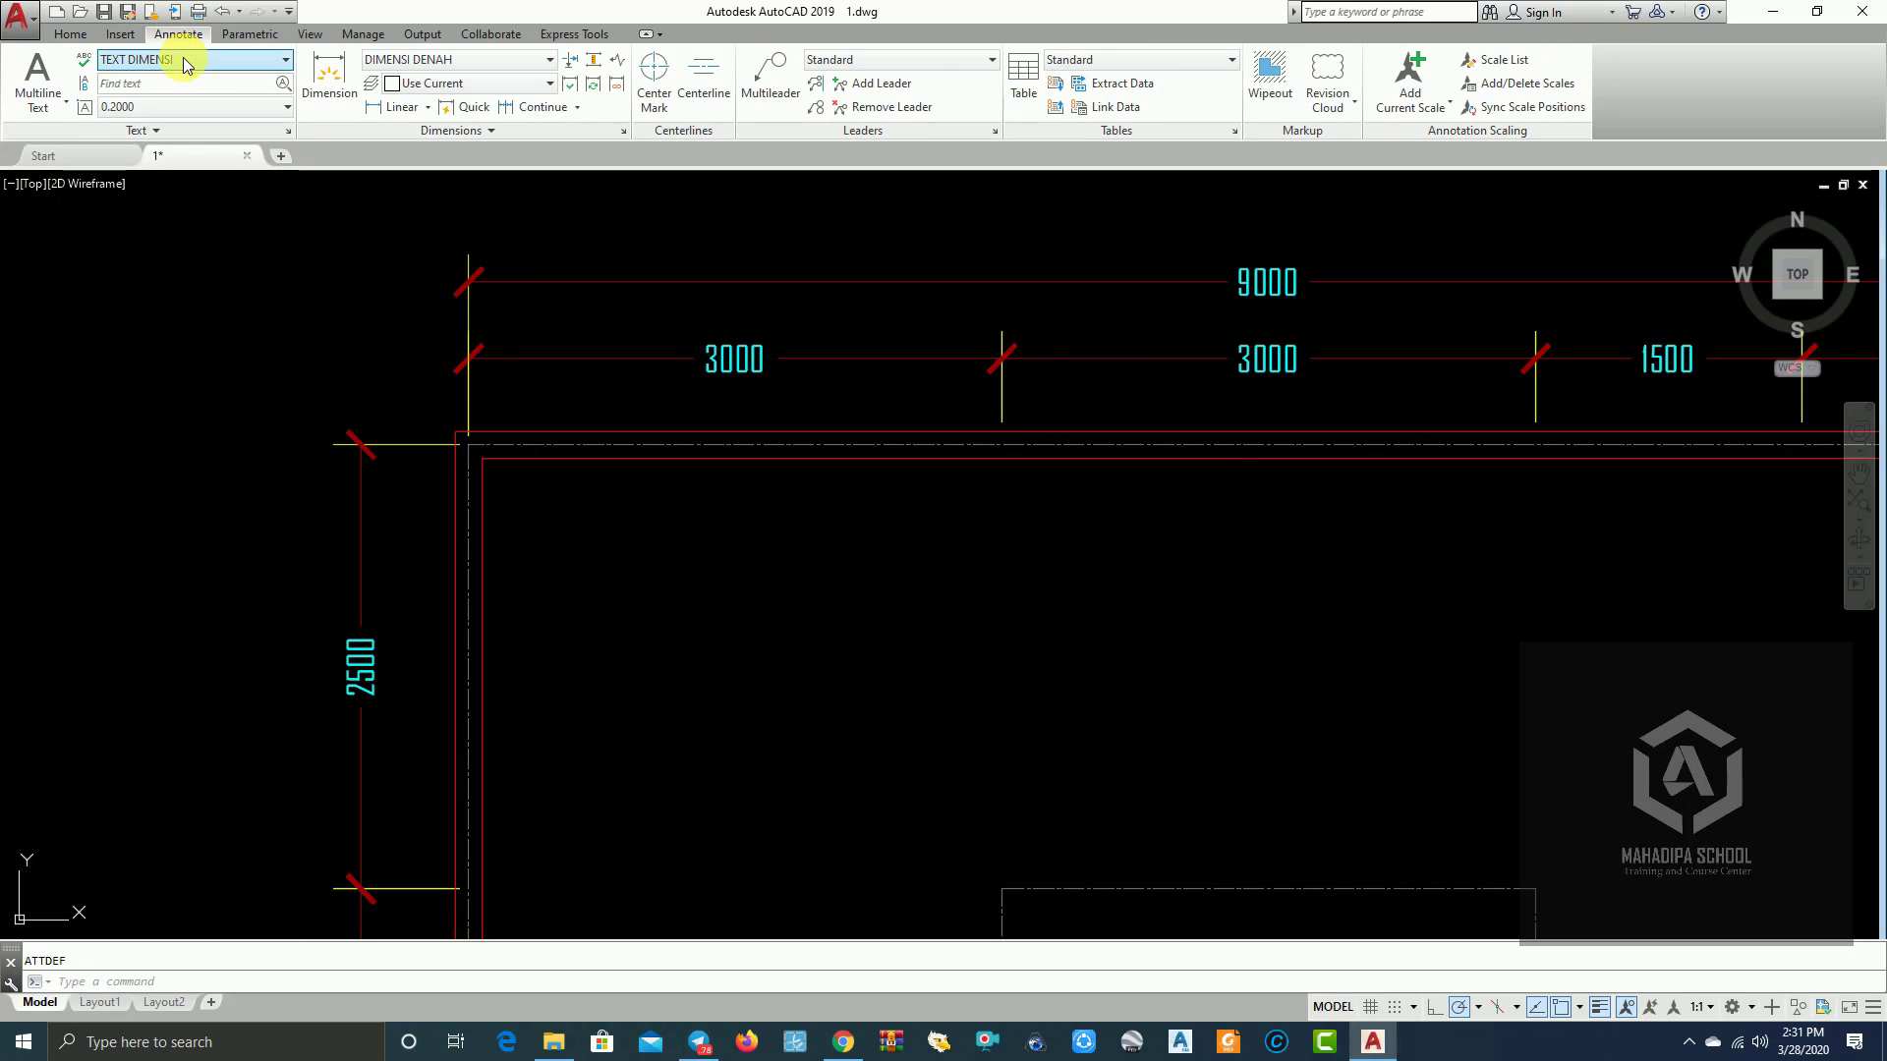
click(290, 132)
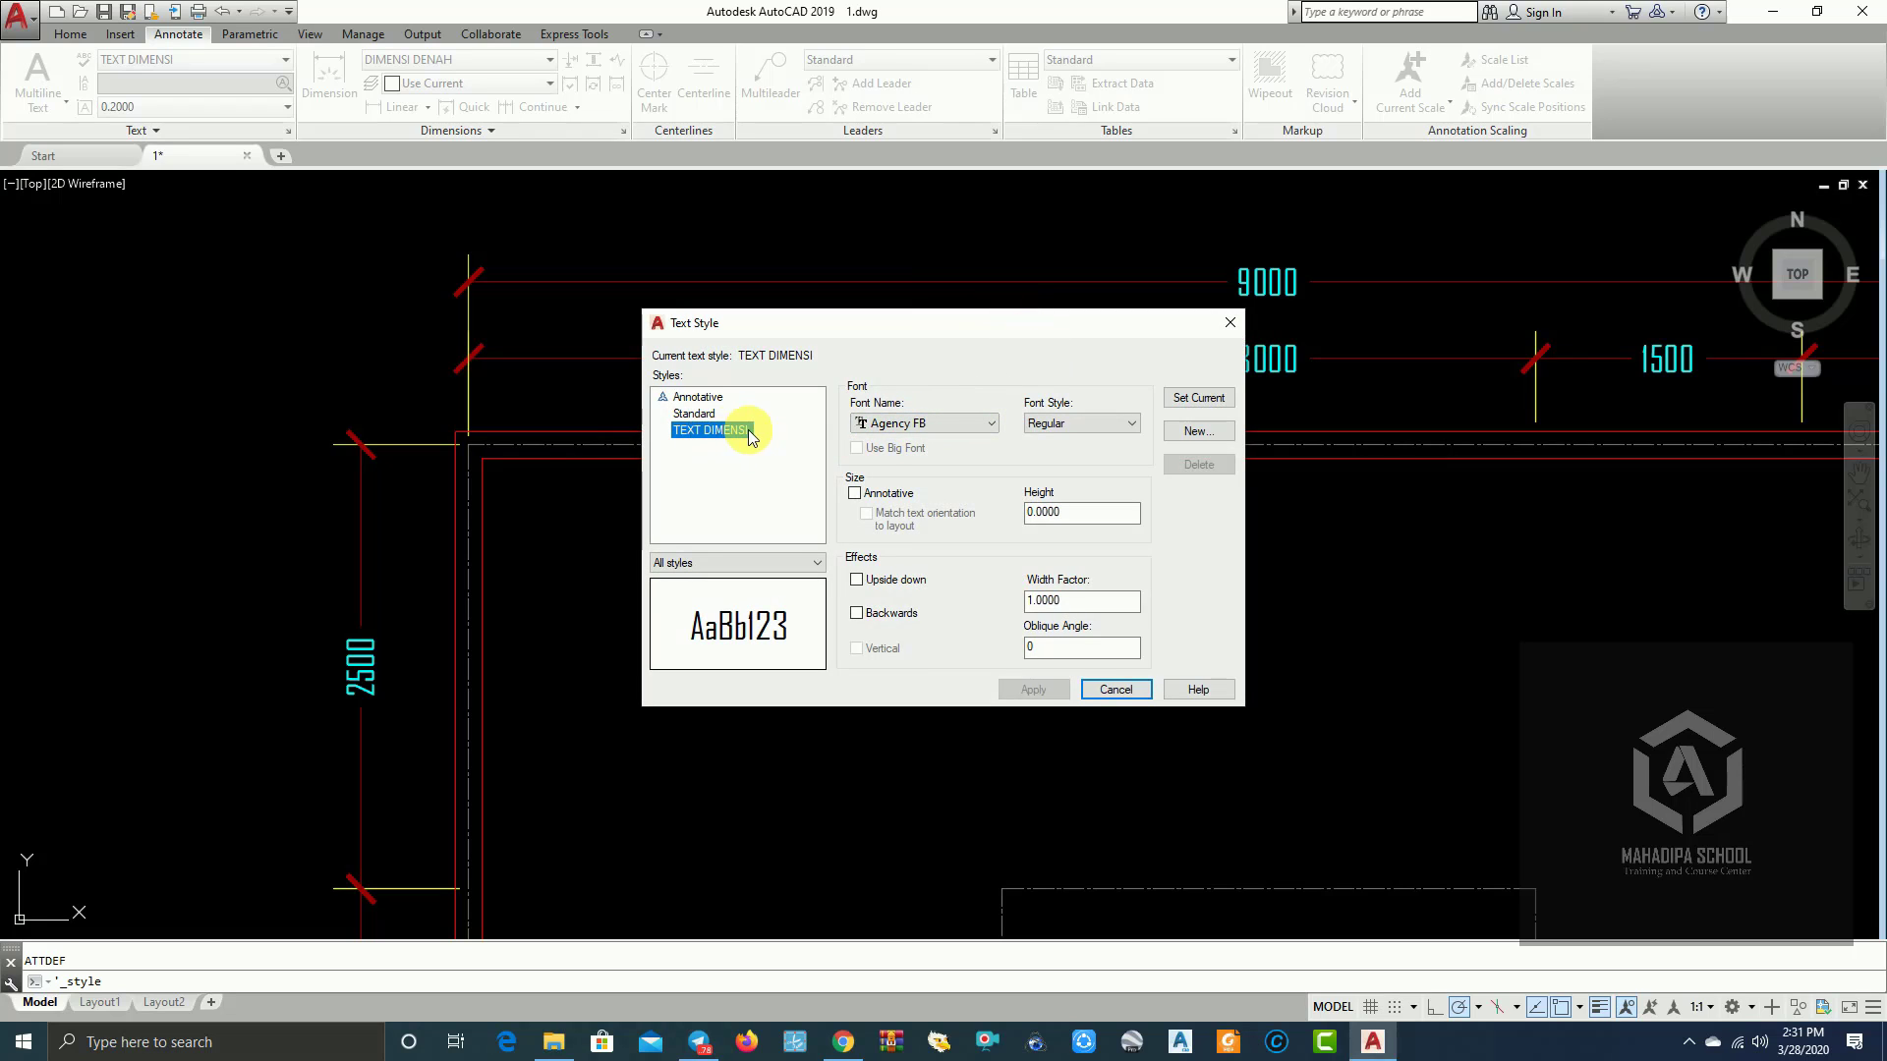
click(1197, 432)
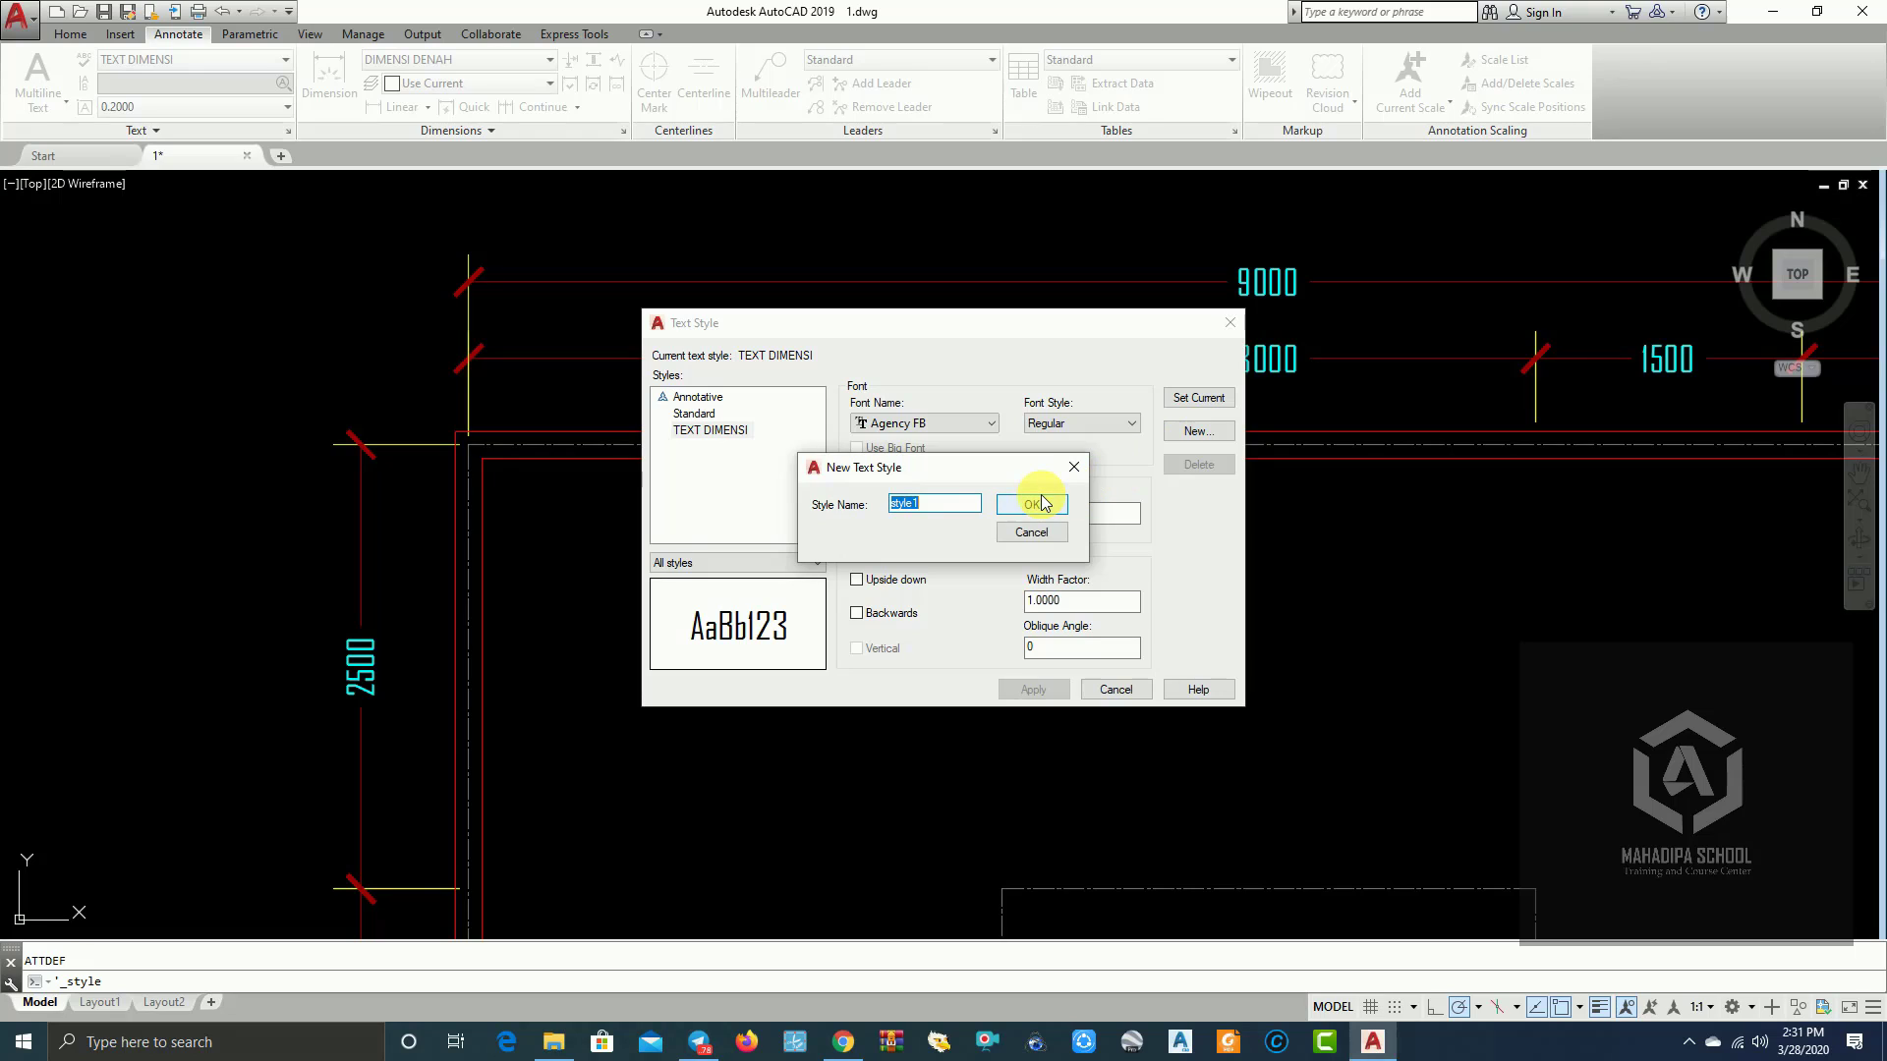
key(BackSpace)
text(KET)
text(ERANGAN)
click(1032, 505)
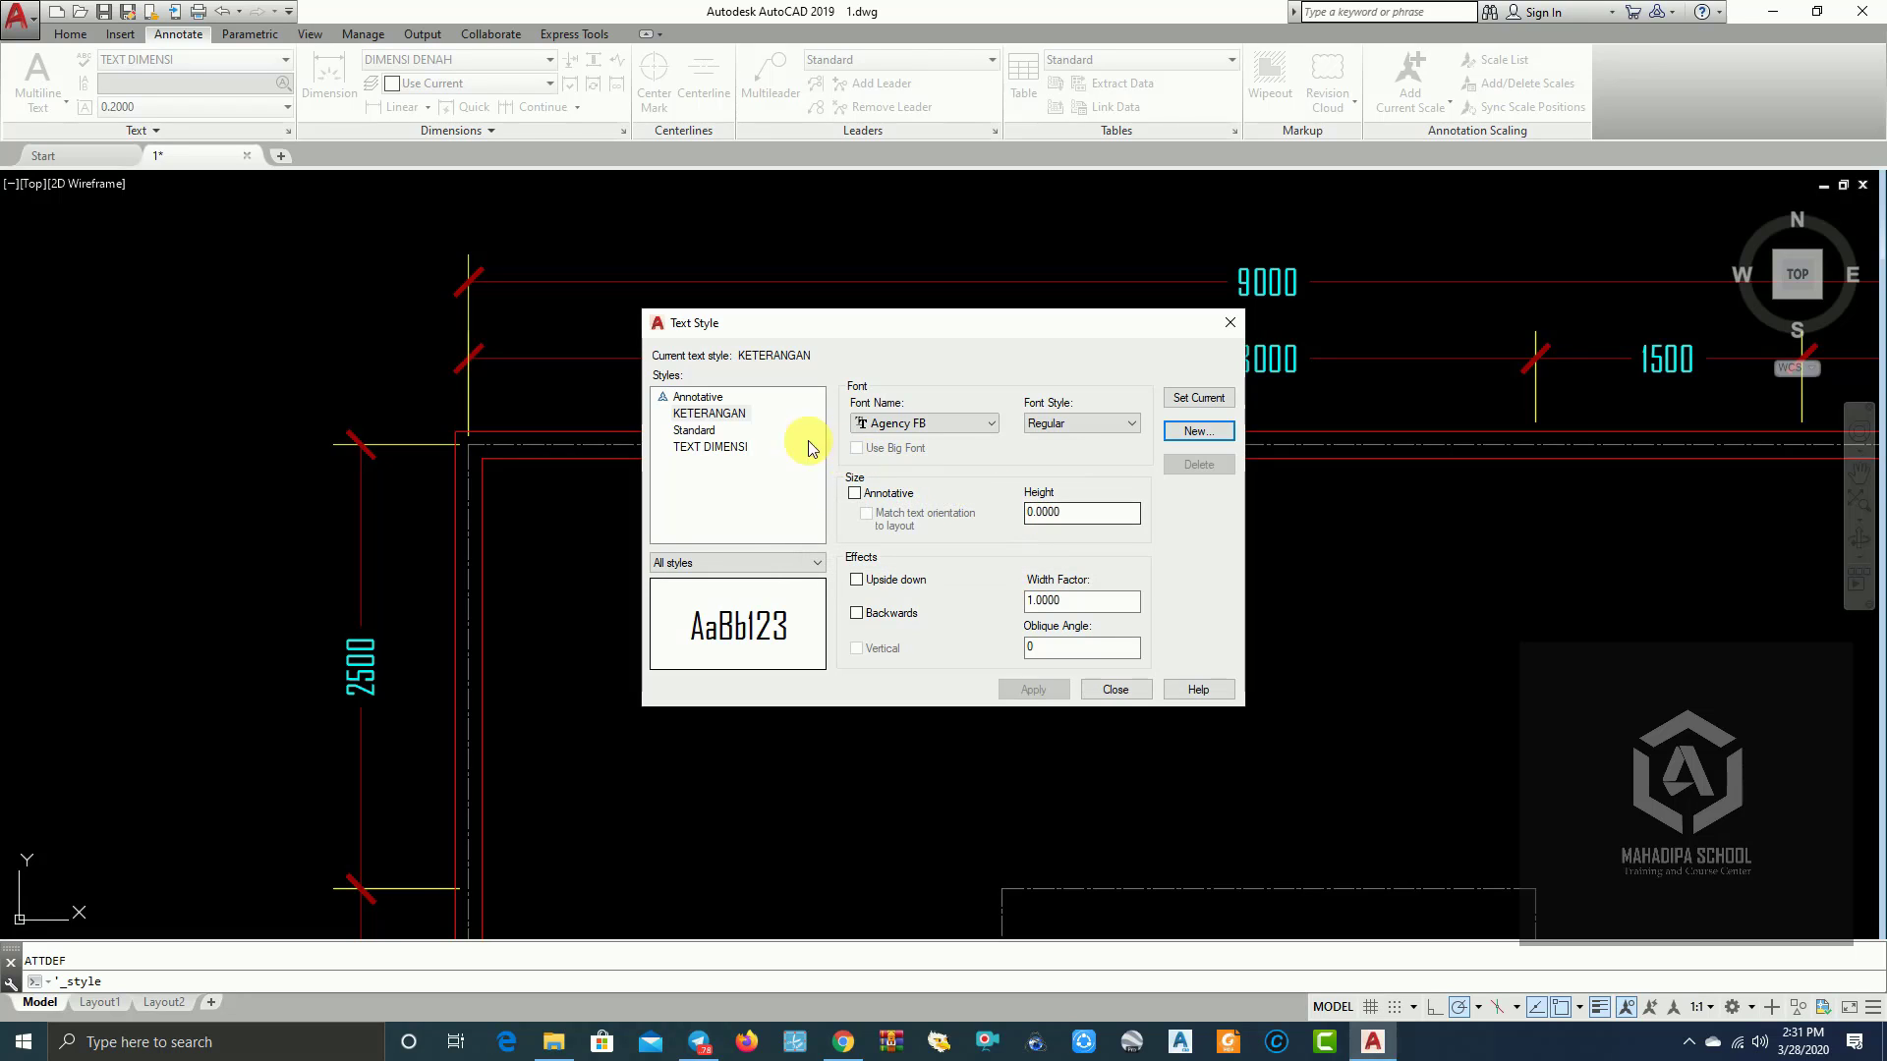
Step: Give the KETERANGAN style the Agency FB font and make it current
click(710, 413)
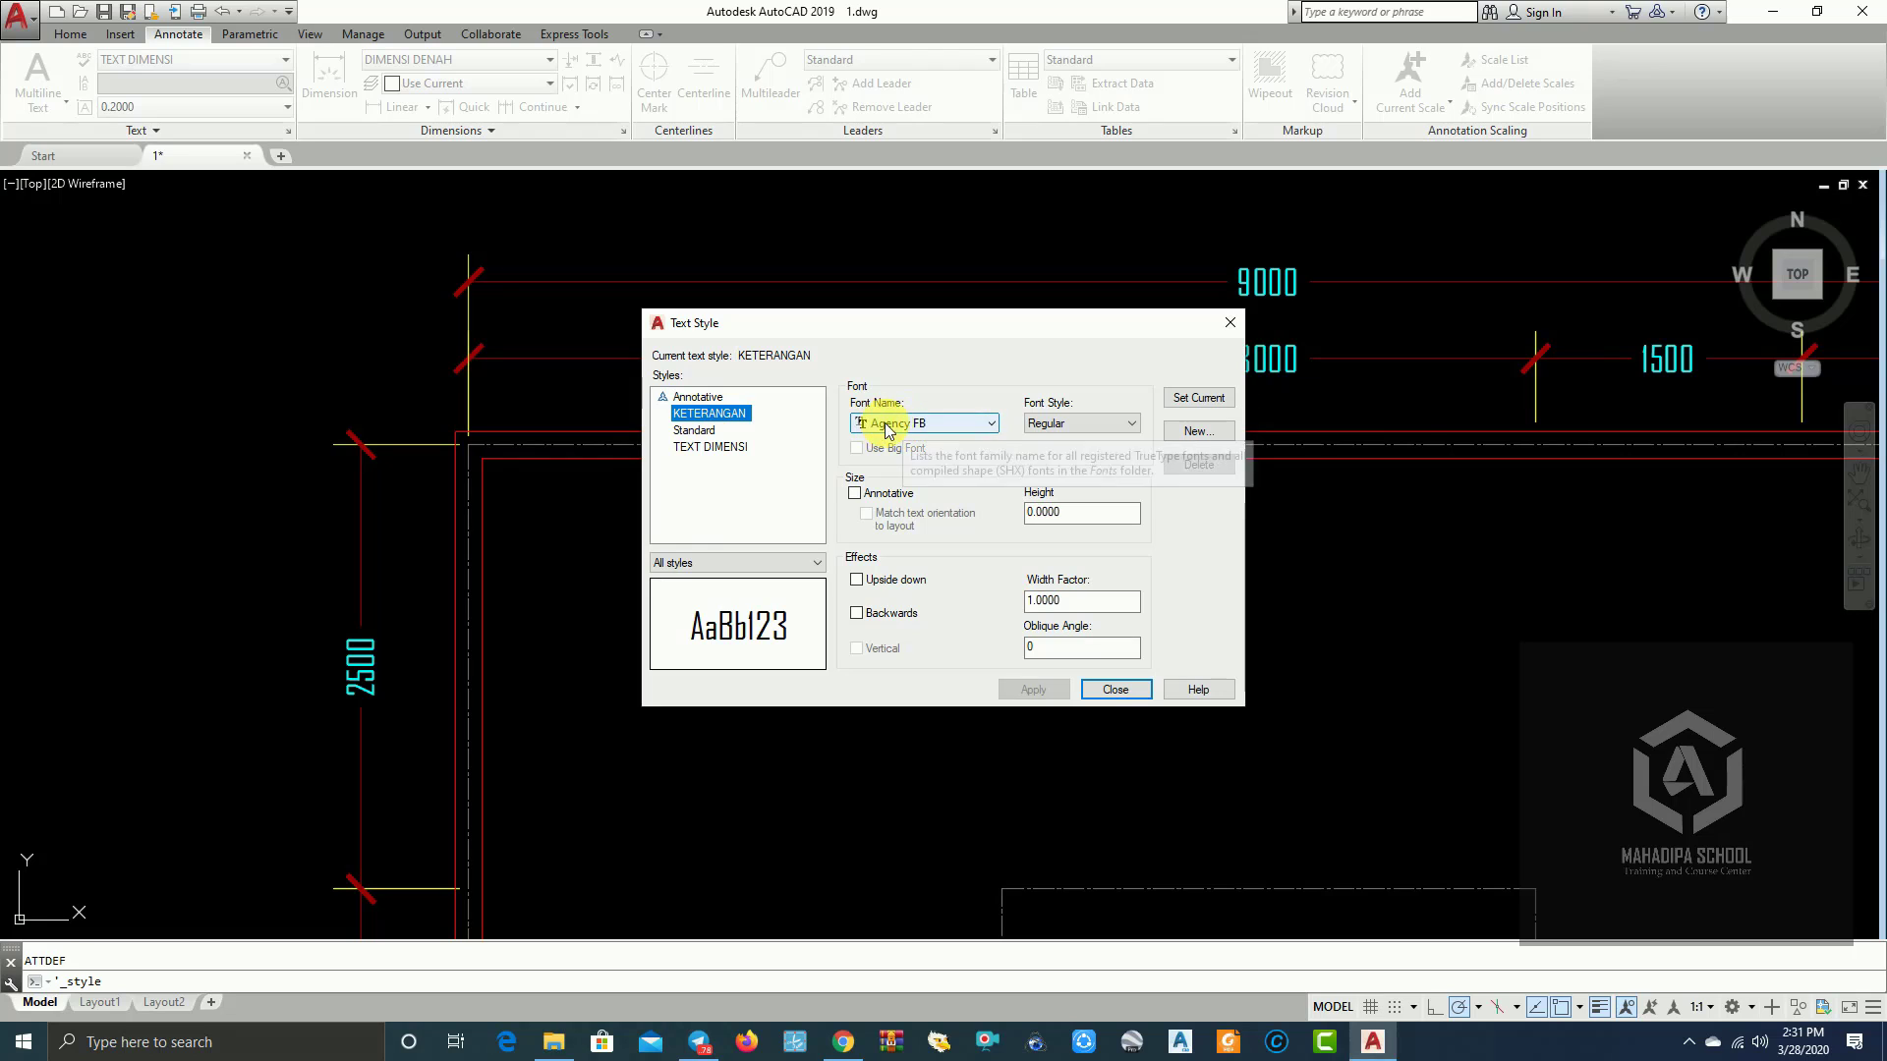
click(949, 424)
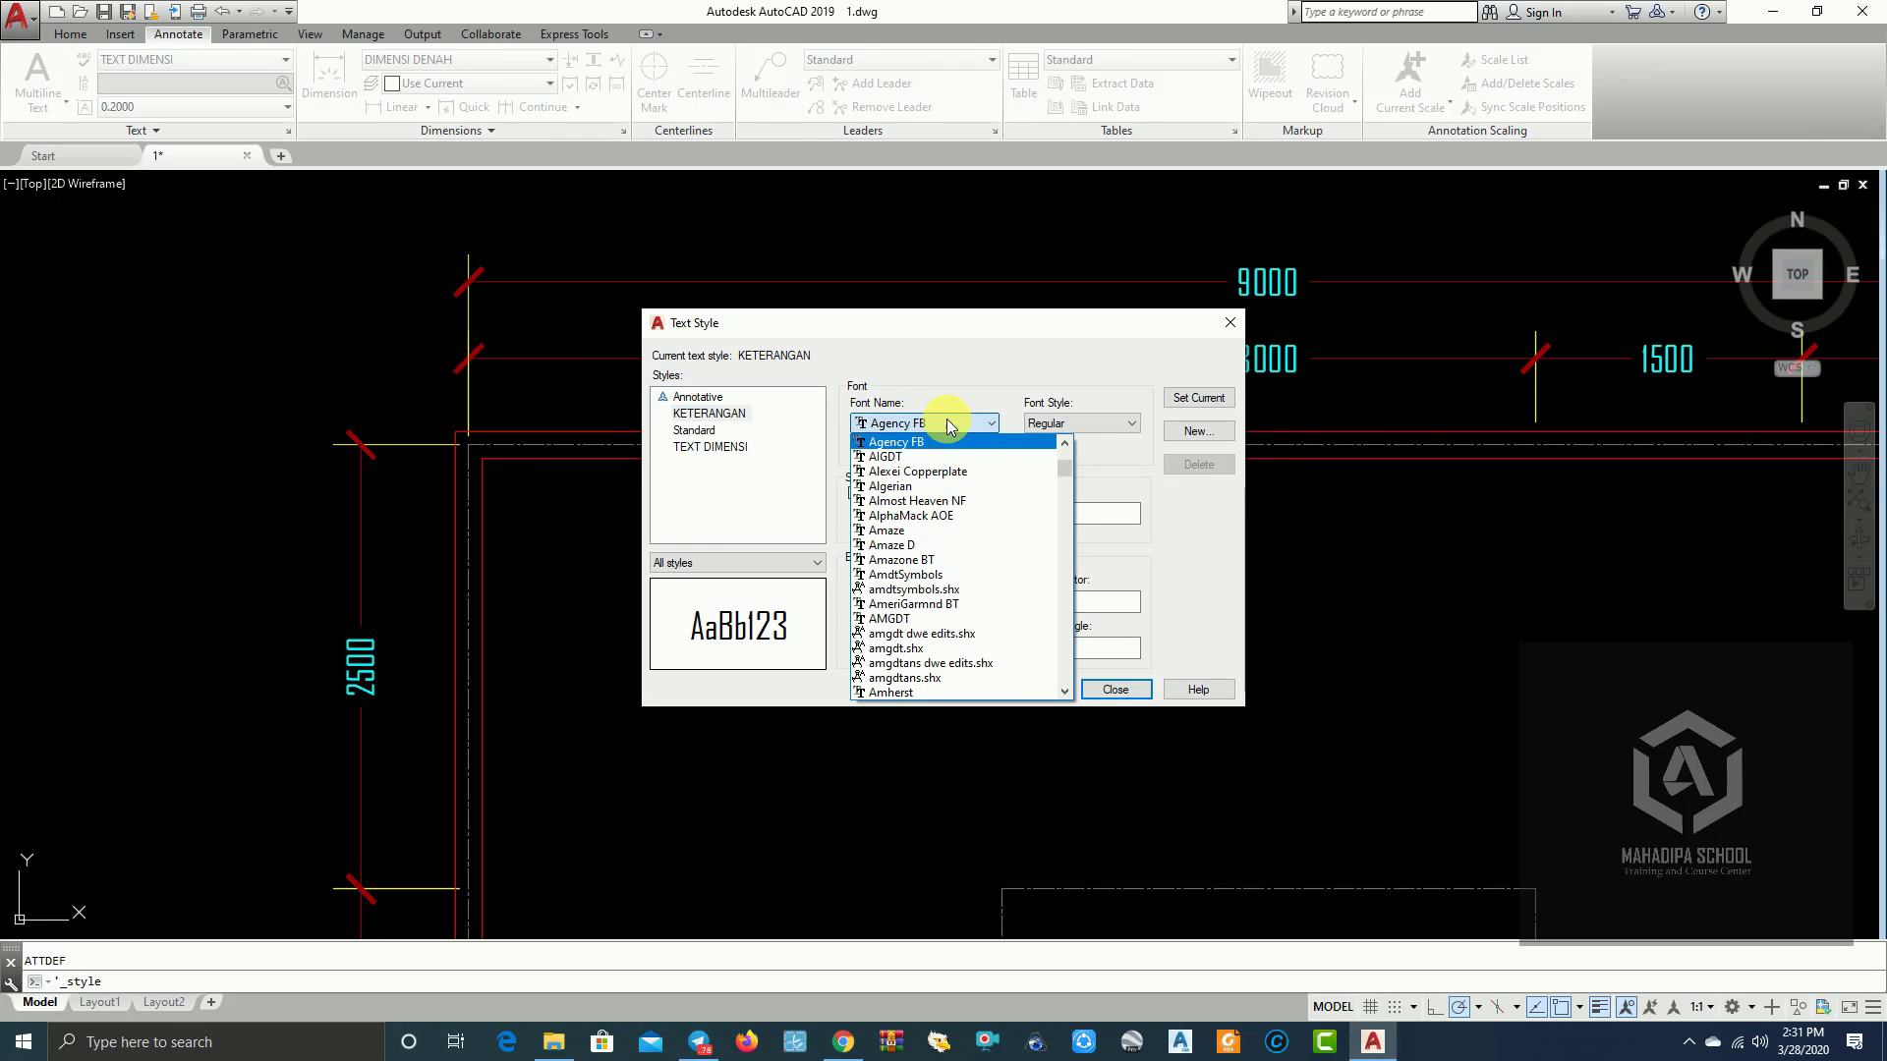
click(991, 423)
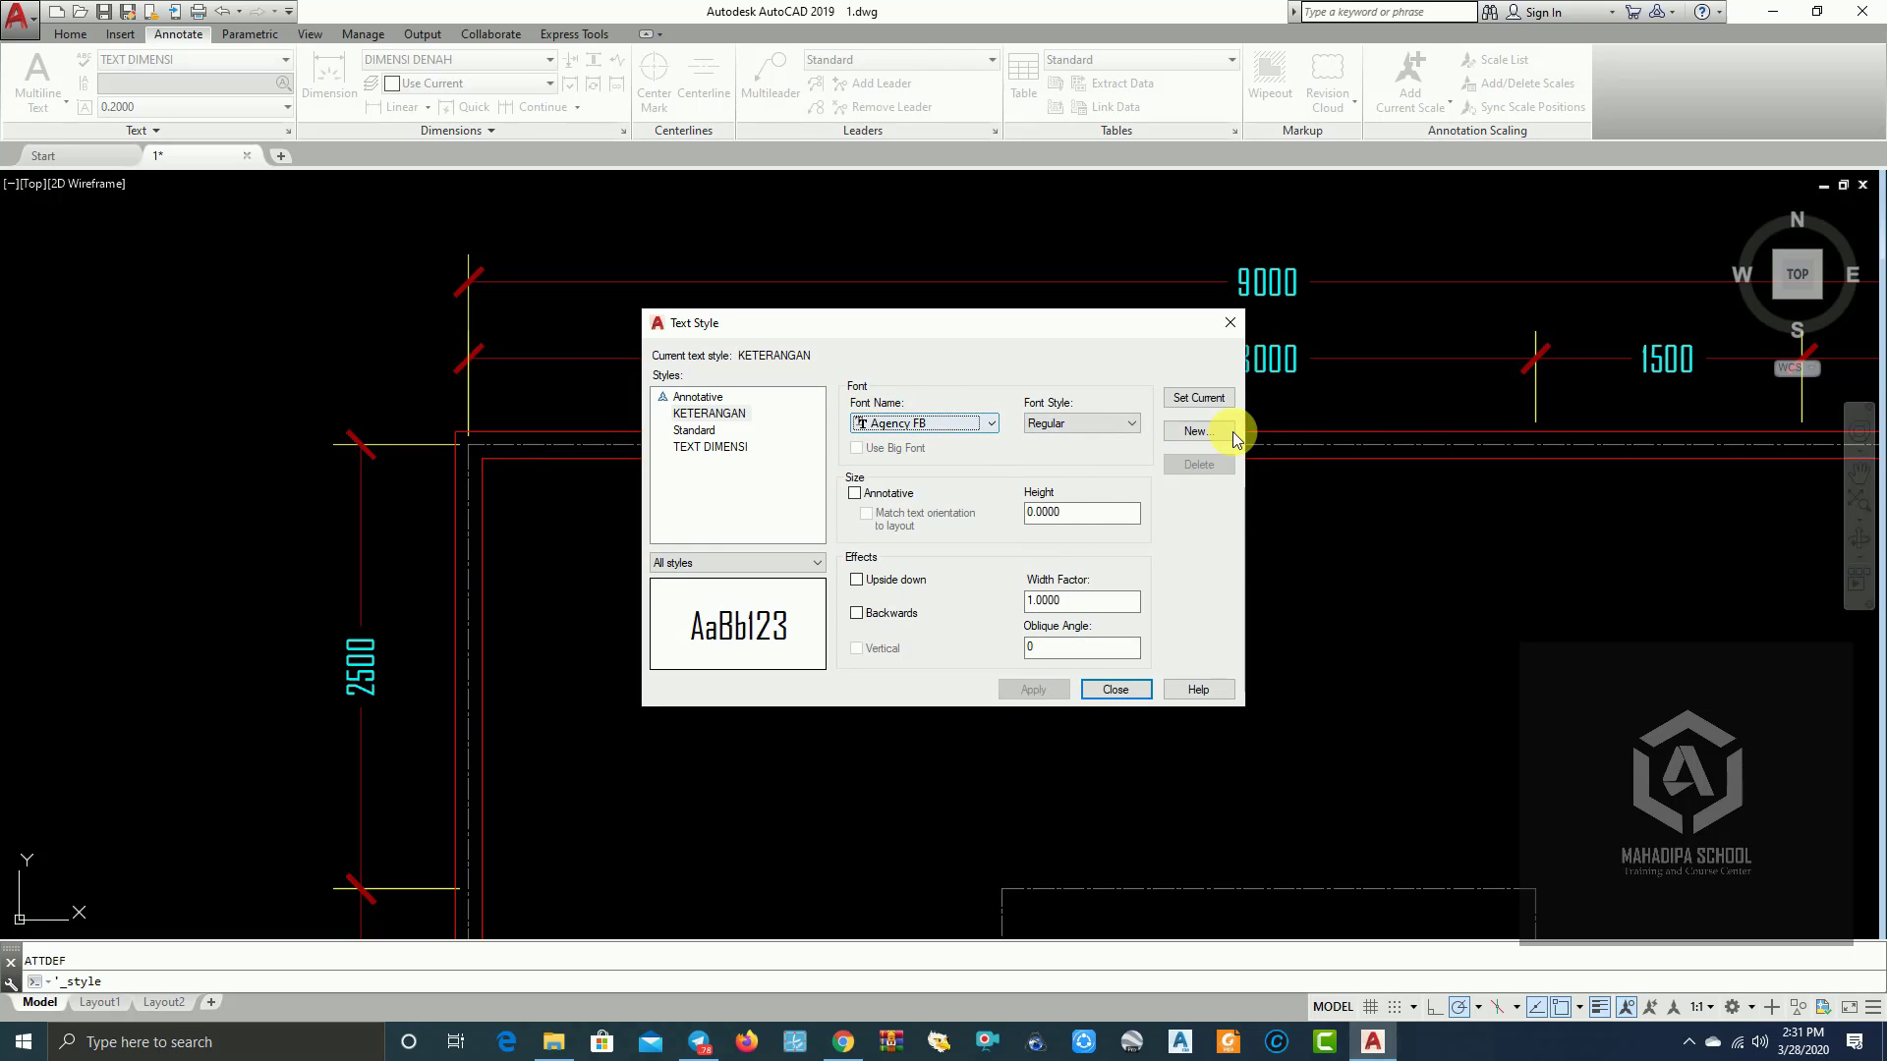
click(1218, 399)
Step: Define an attribute tagged KETERANGAN, Middle center justified, in the KETERANGAN text style
click(1125, 690)
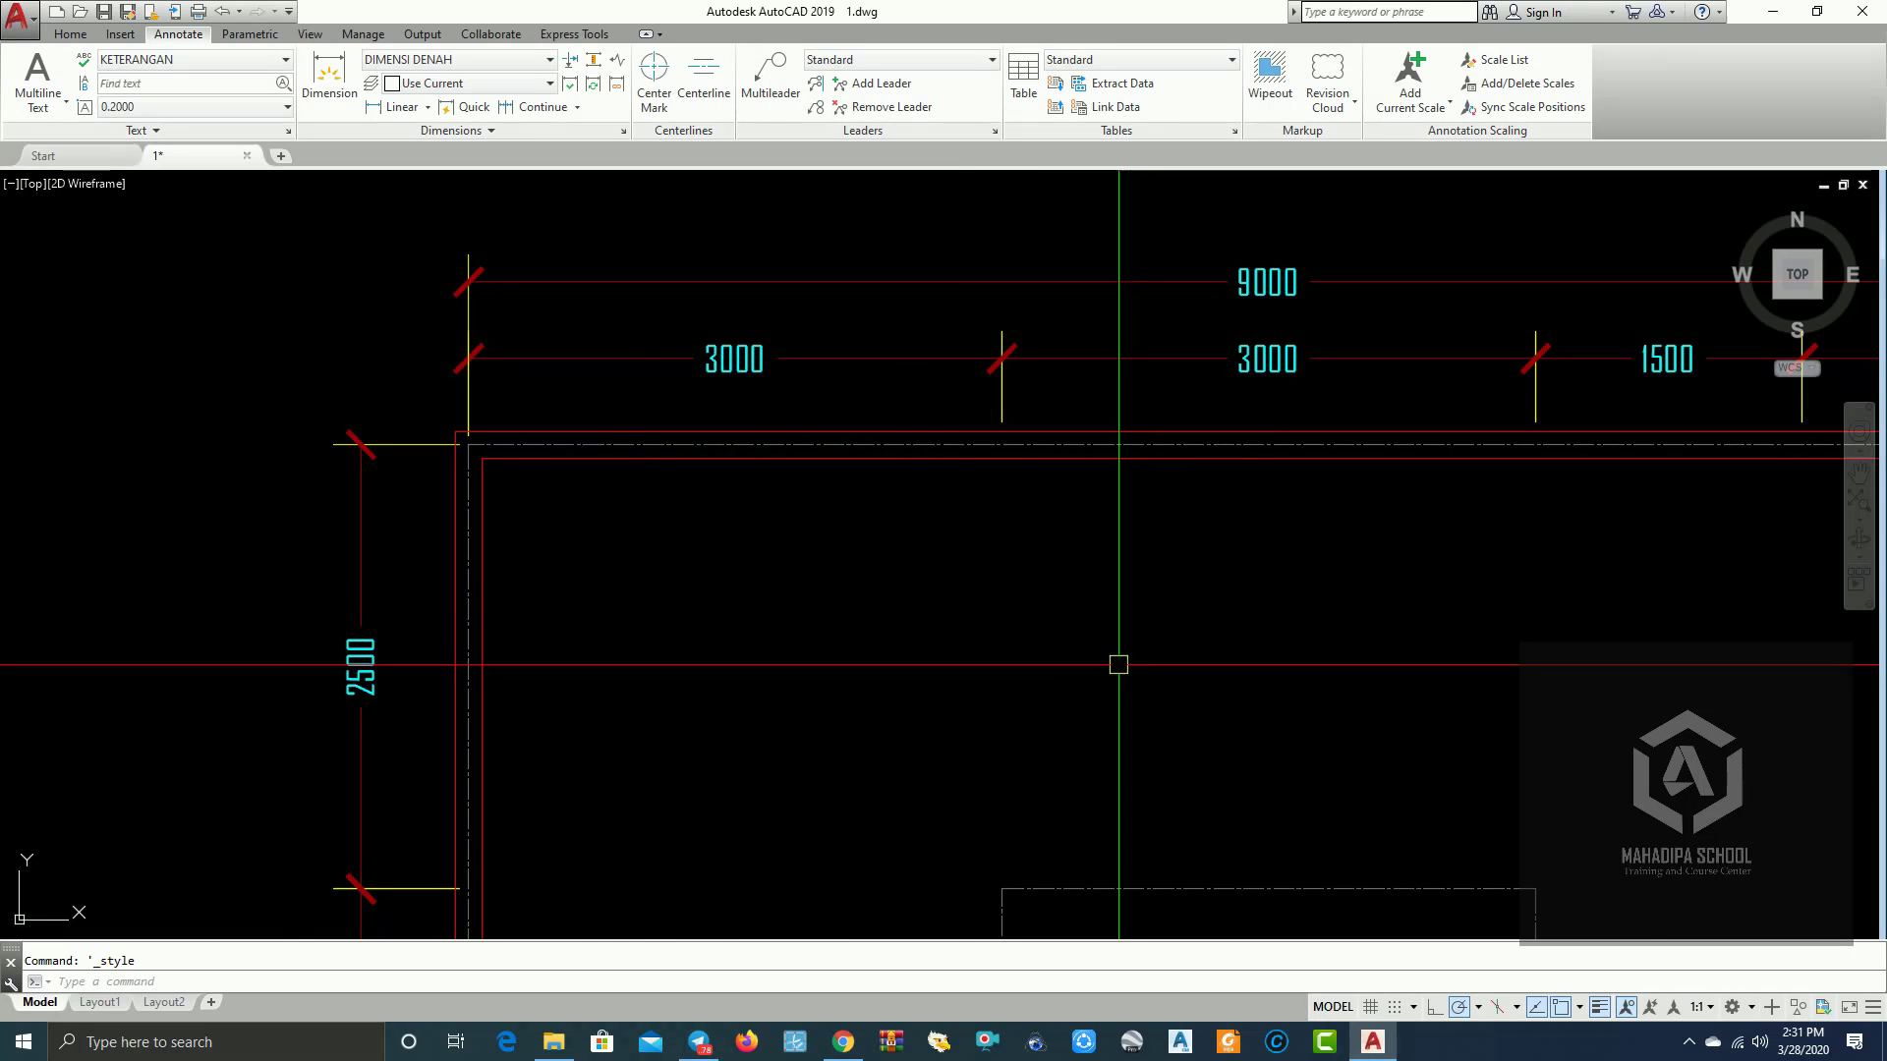
scroll(1118, 664, down, 2)
text(AT)
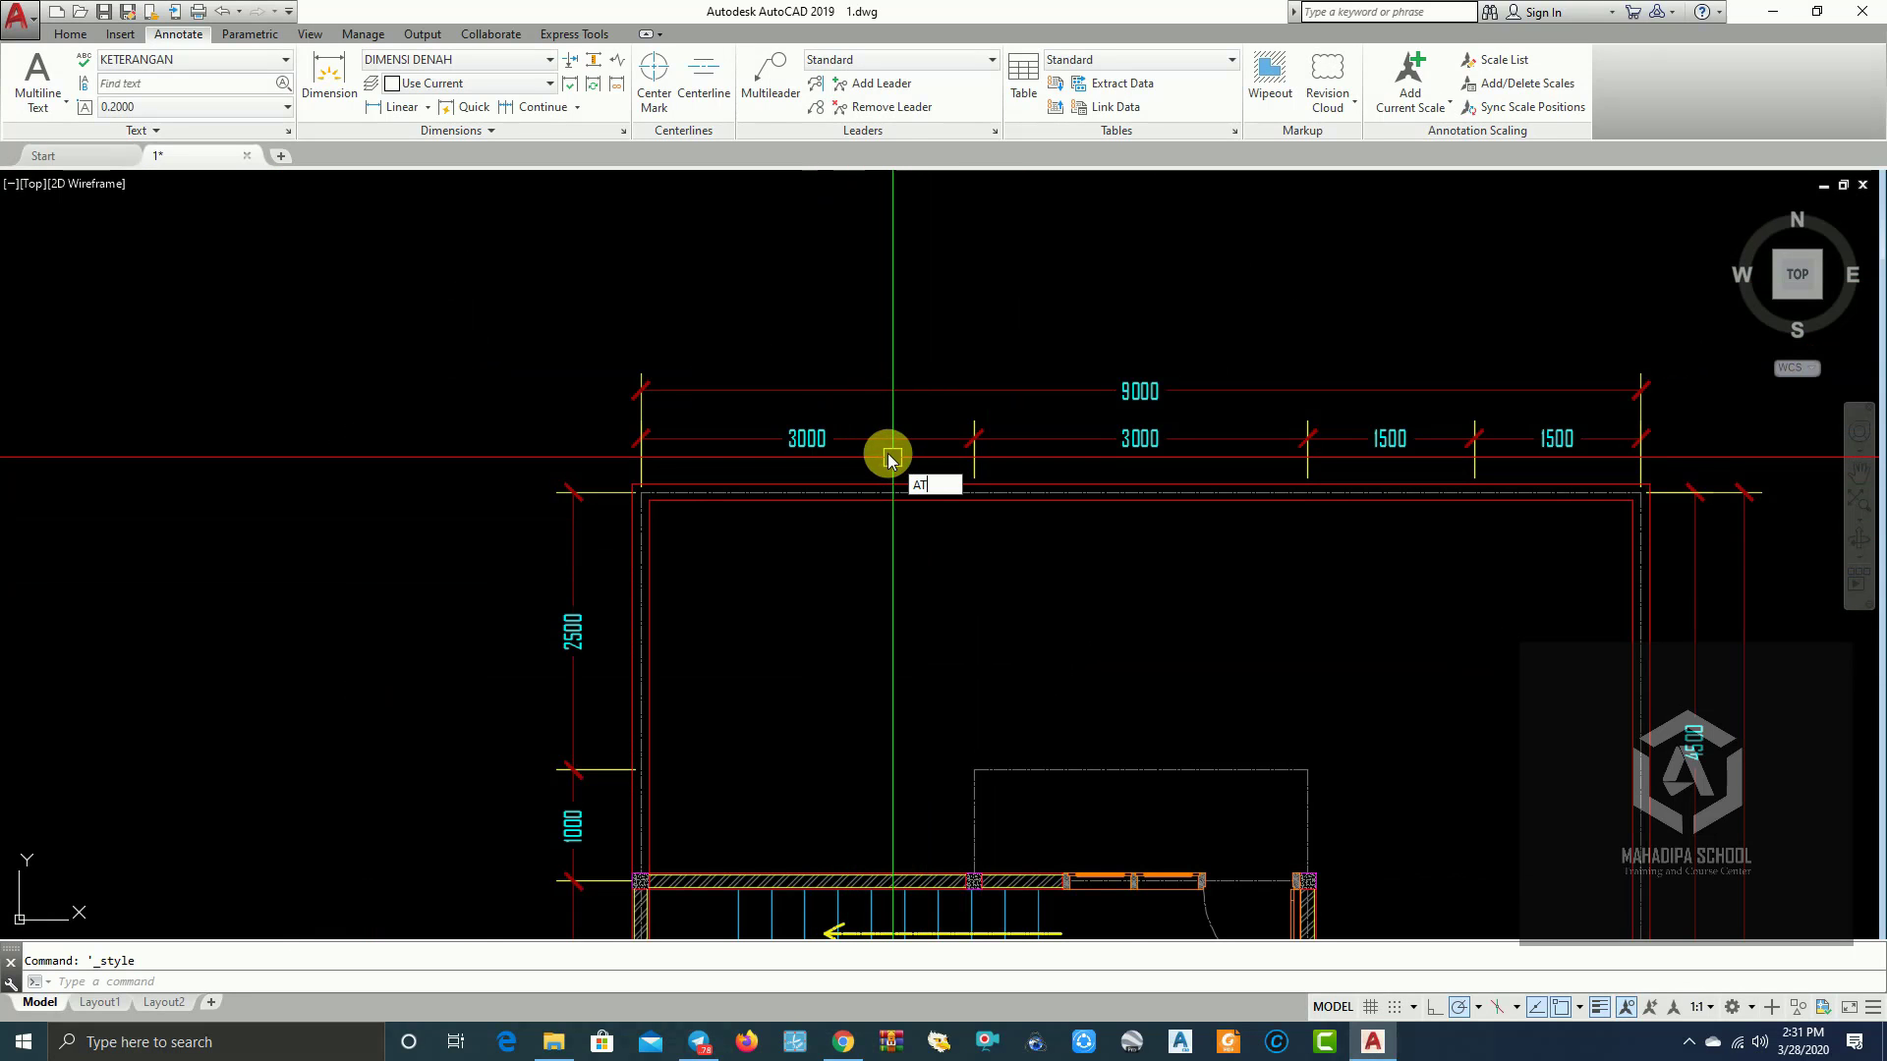
text(T)
key(Return)
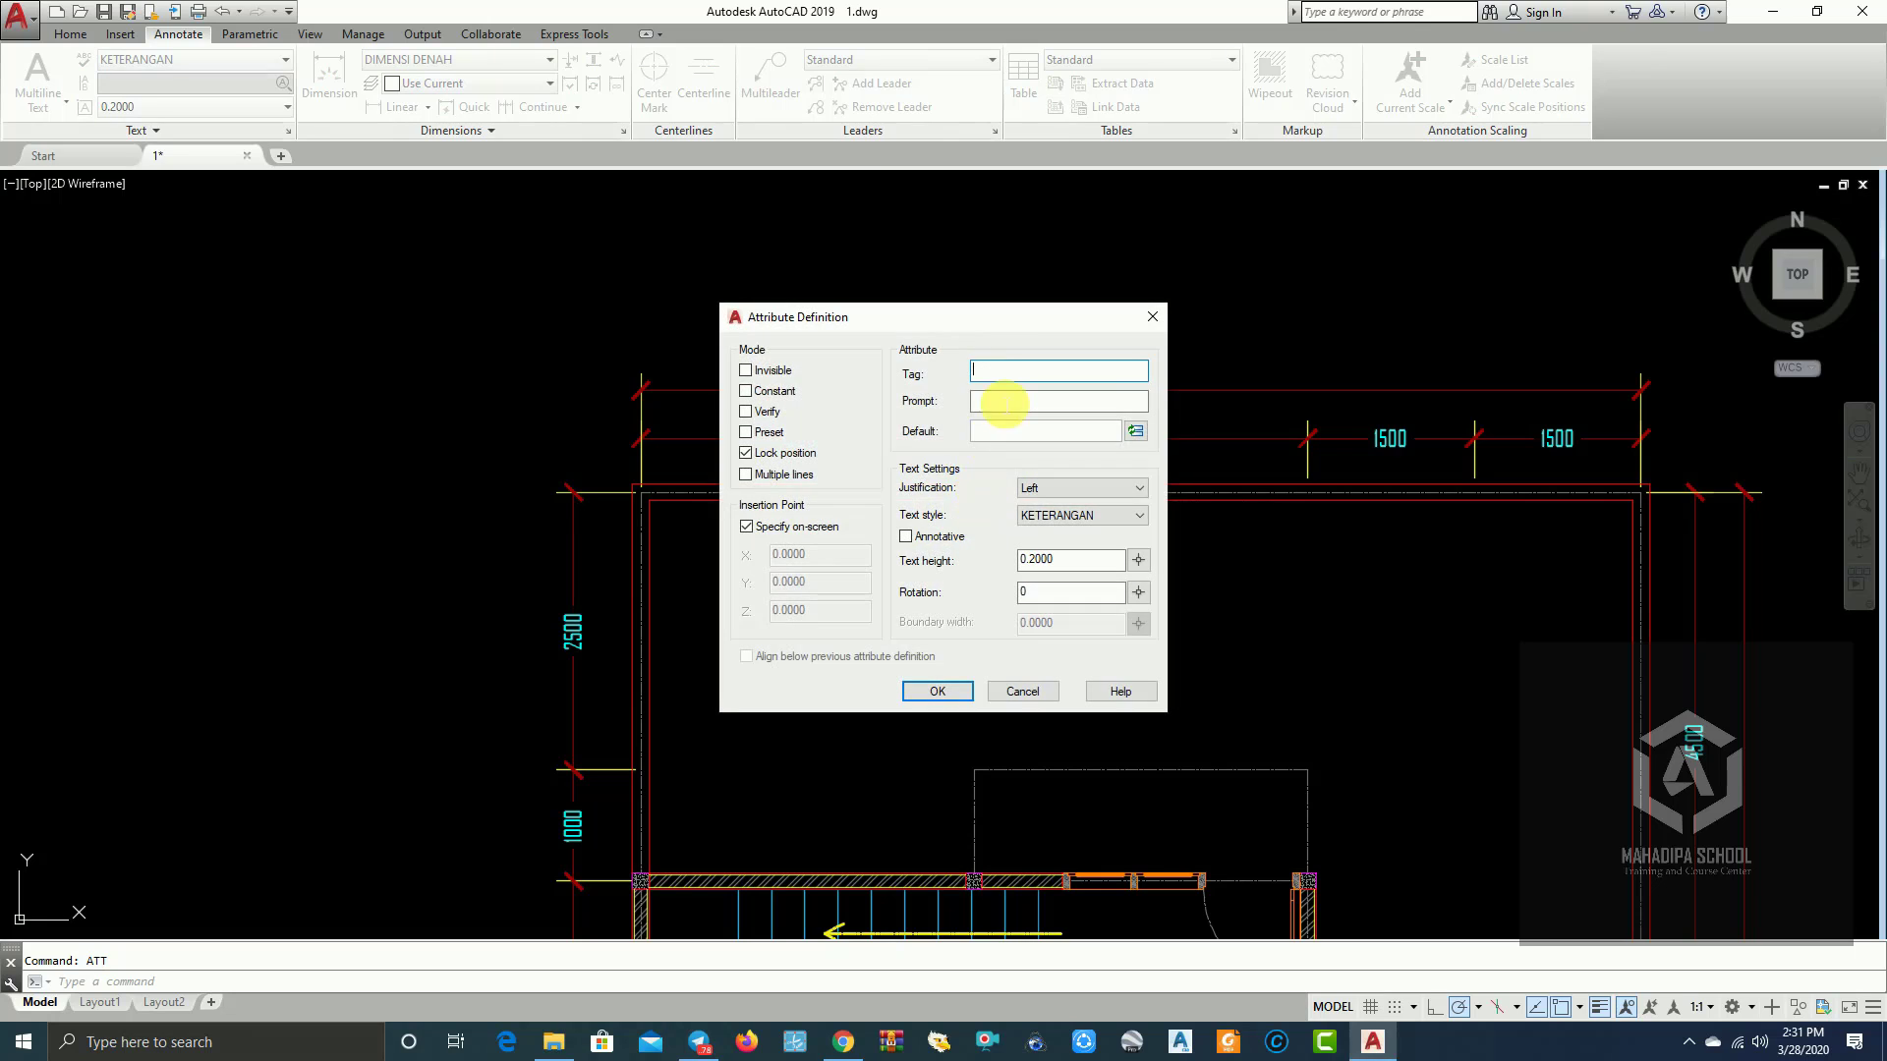
text(KETERANGAN)
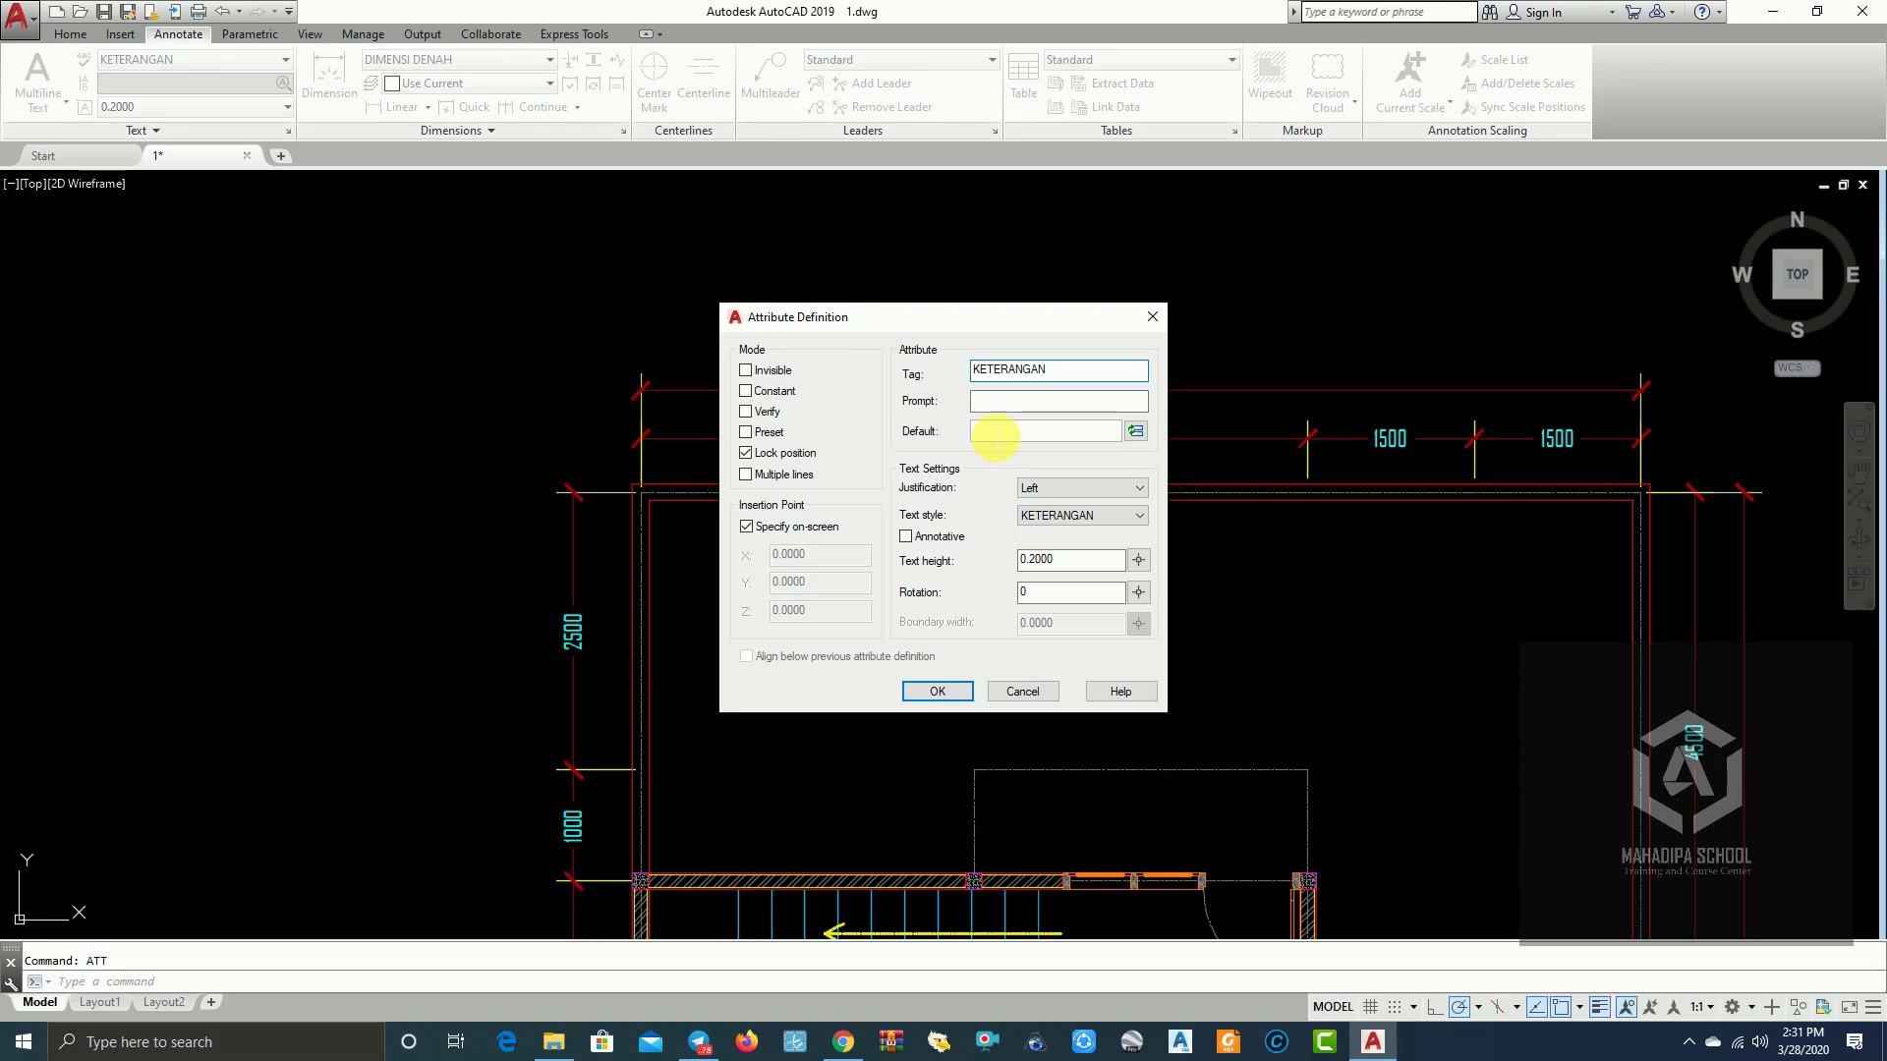
click(989, 403)
click(994, 431)
click(1048, 498)
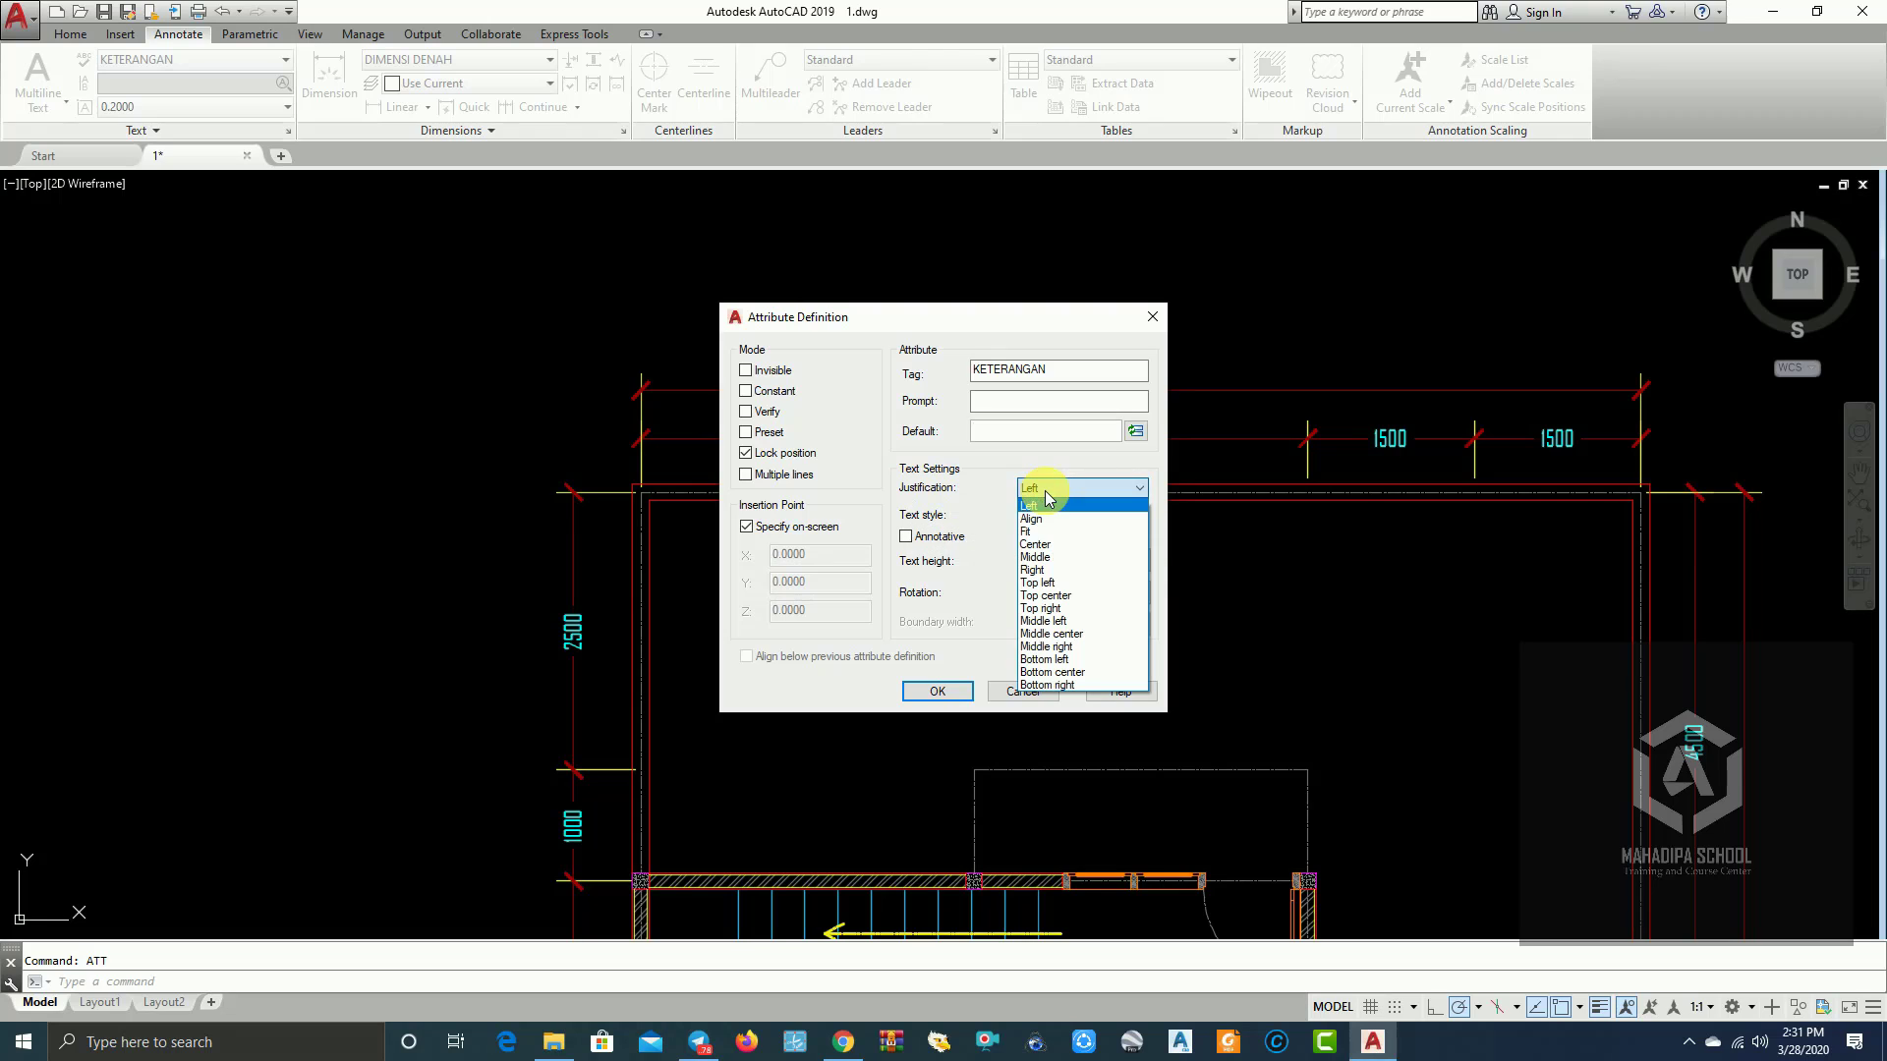
click(1050, 634)
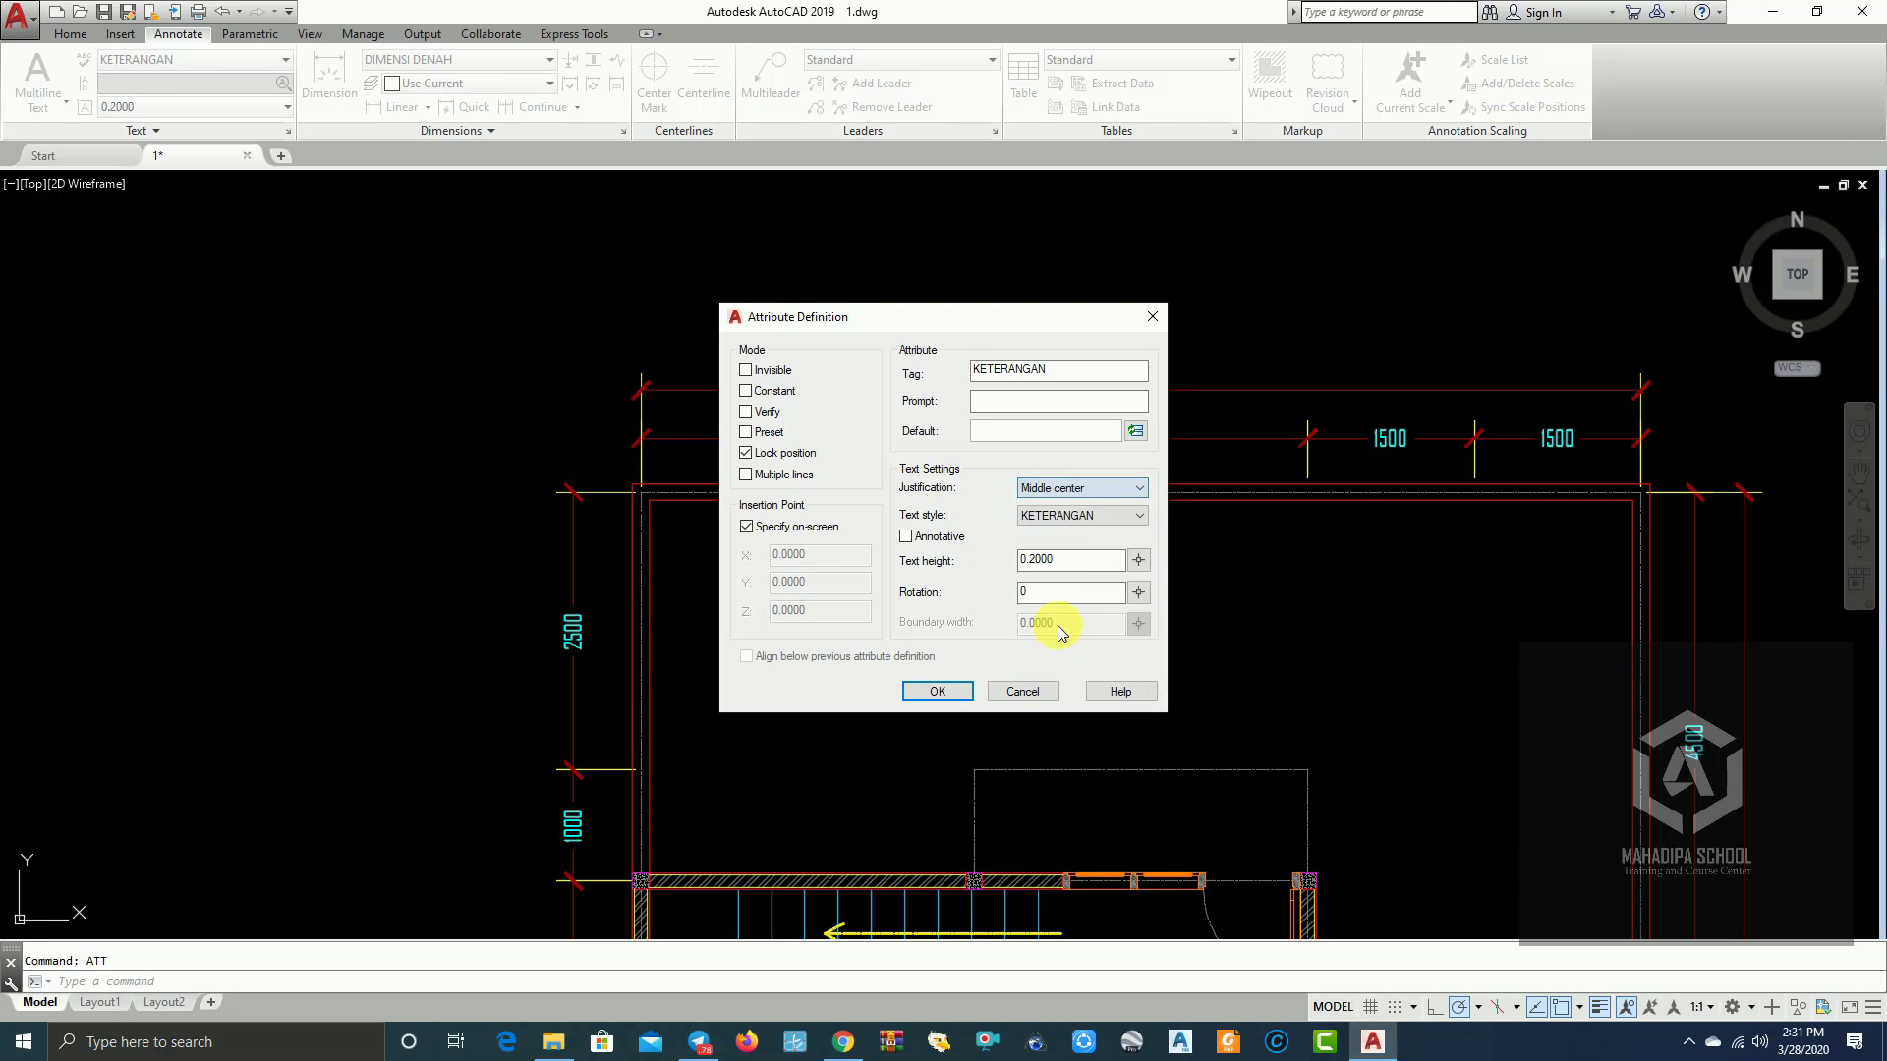
click(1100, 521)
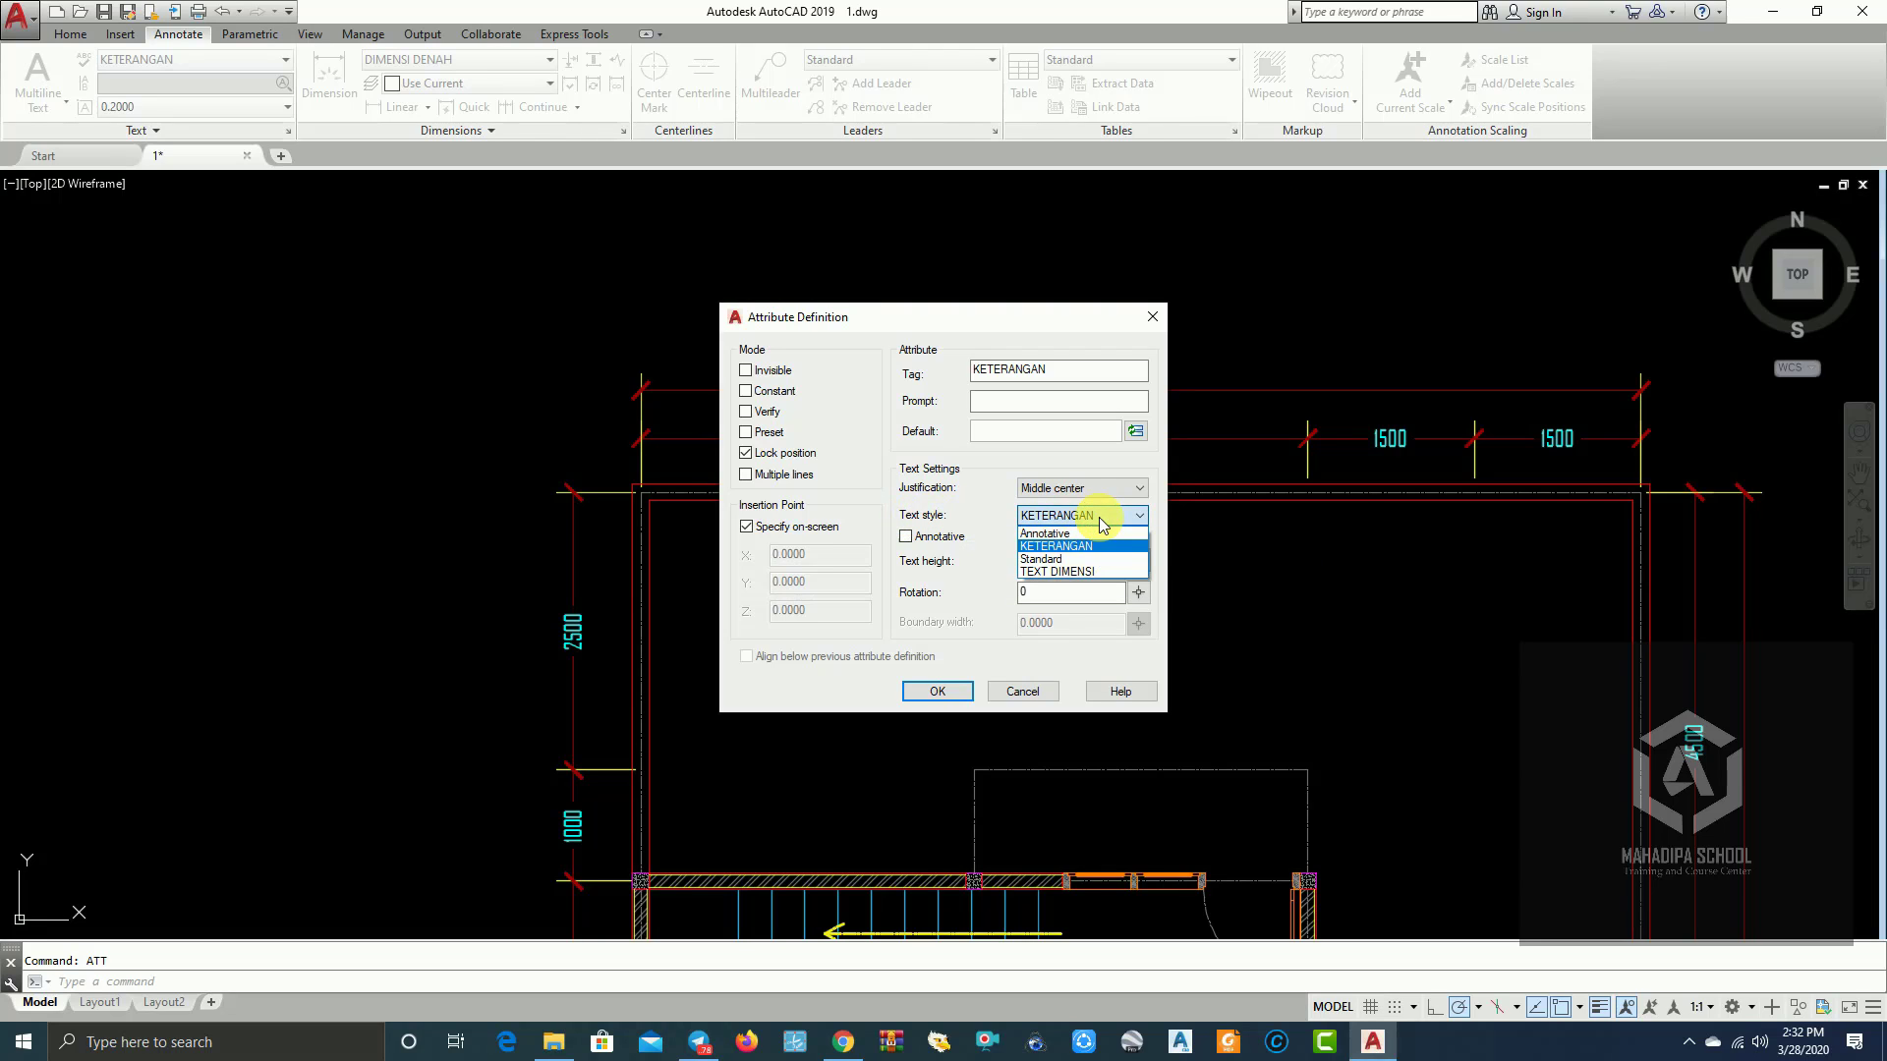
click(1047, 545)
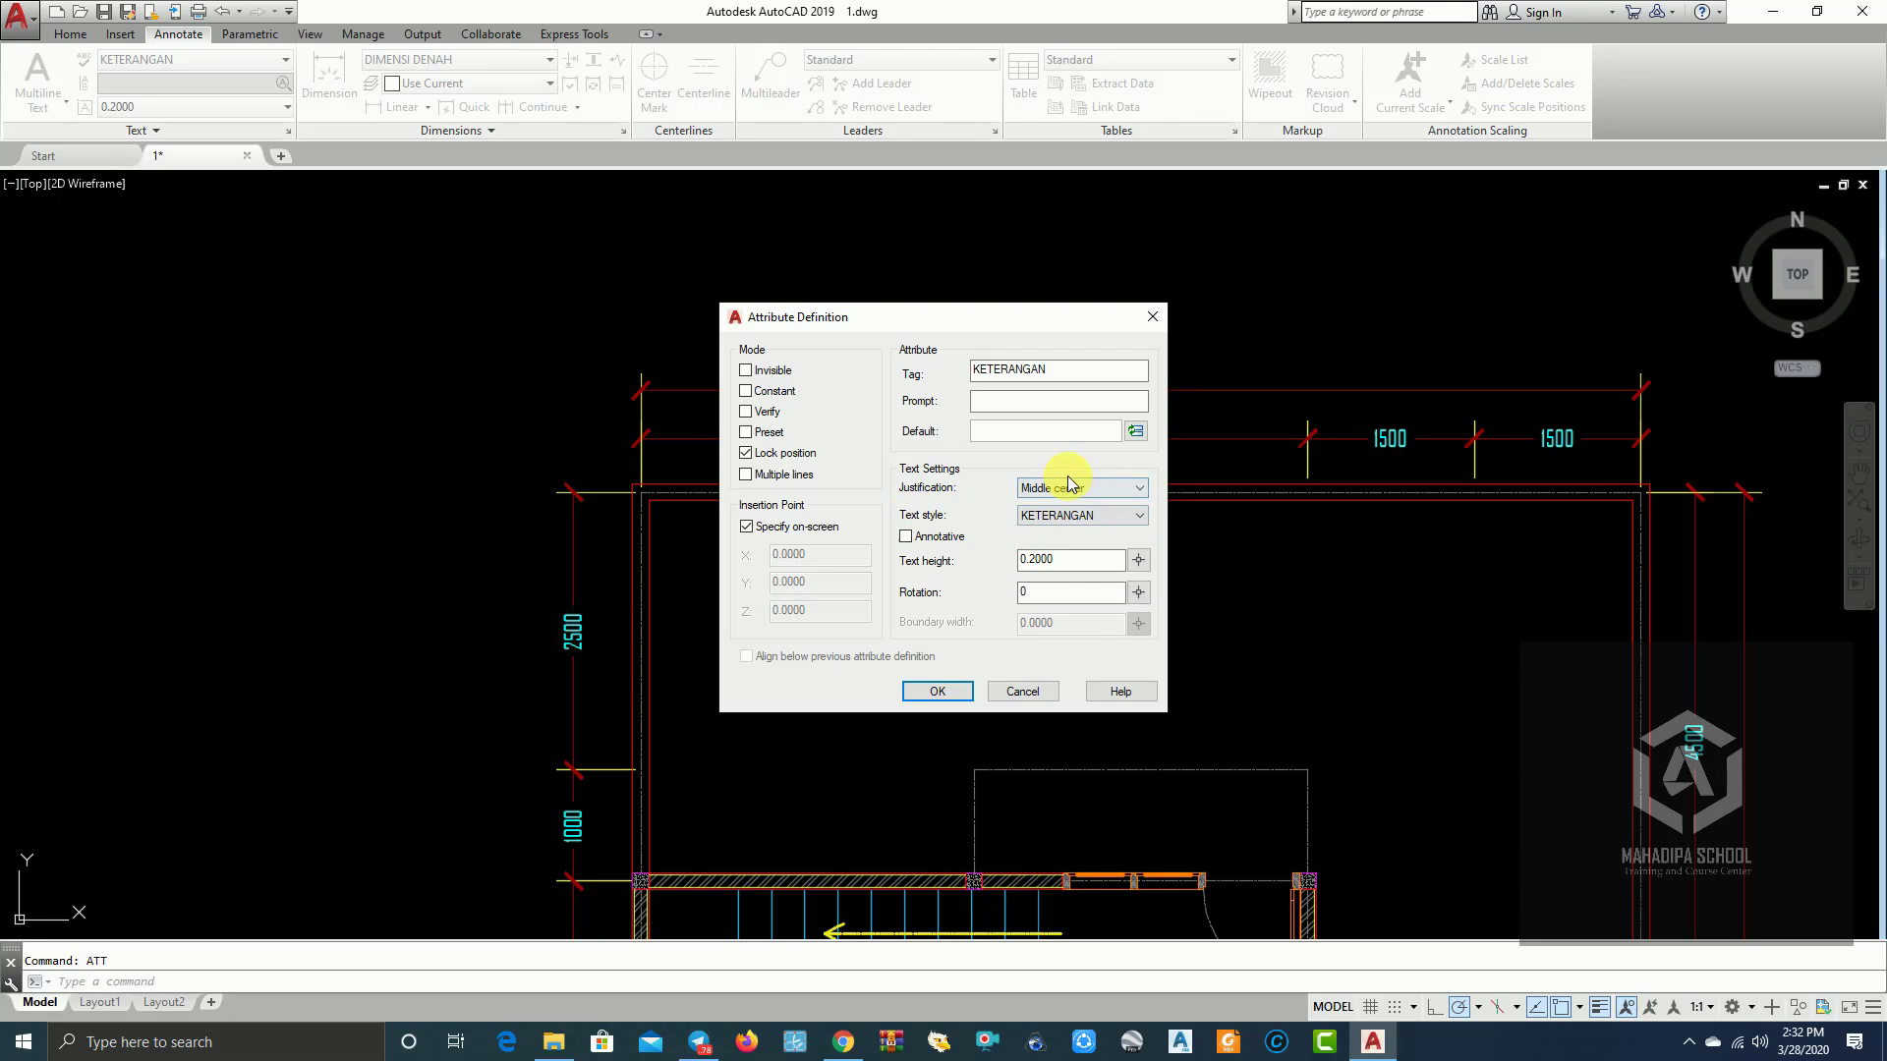
Step: Set the attribute's text height to 130 and place it above the floor plan
click(1024, 560)
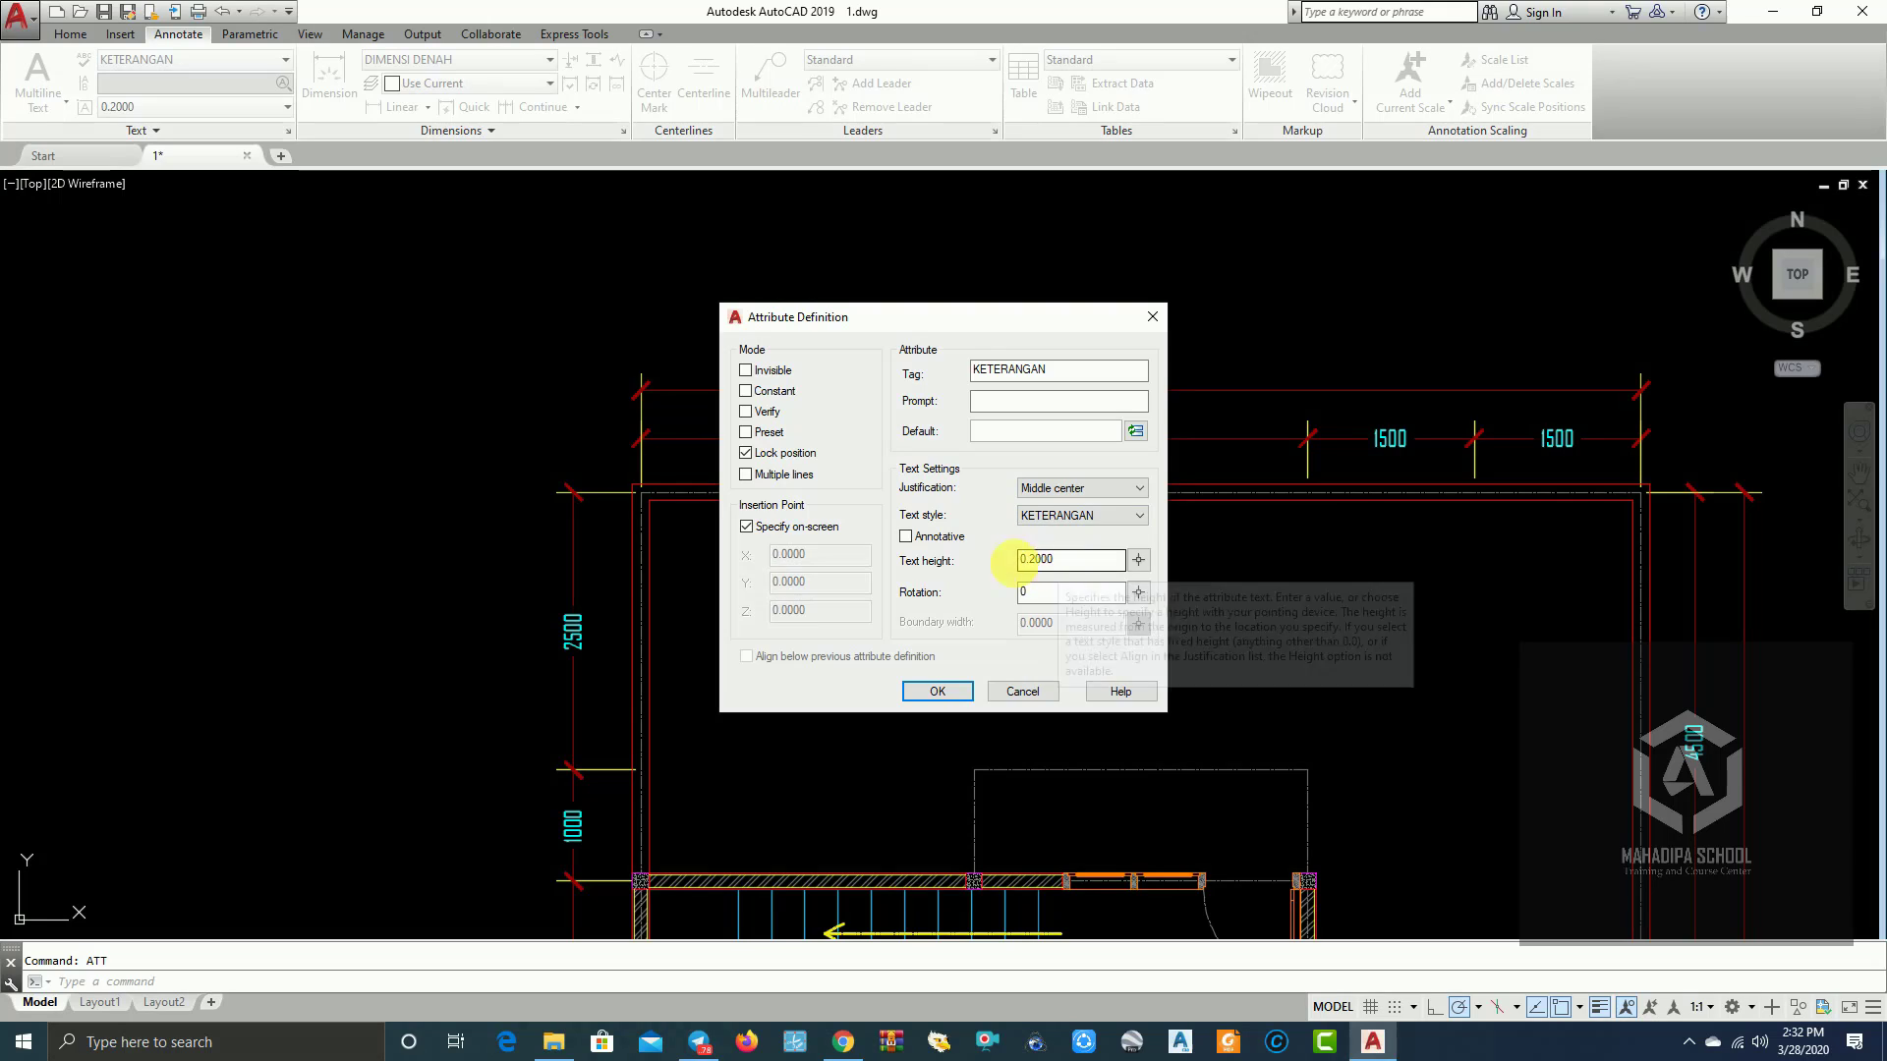
drag(1078, 573, 1015, 575)
text(130)
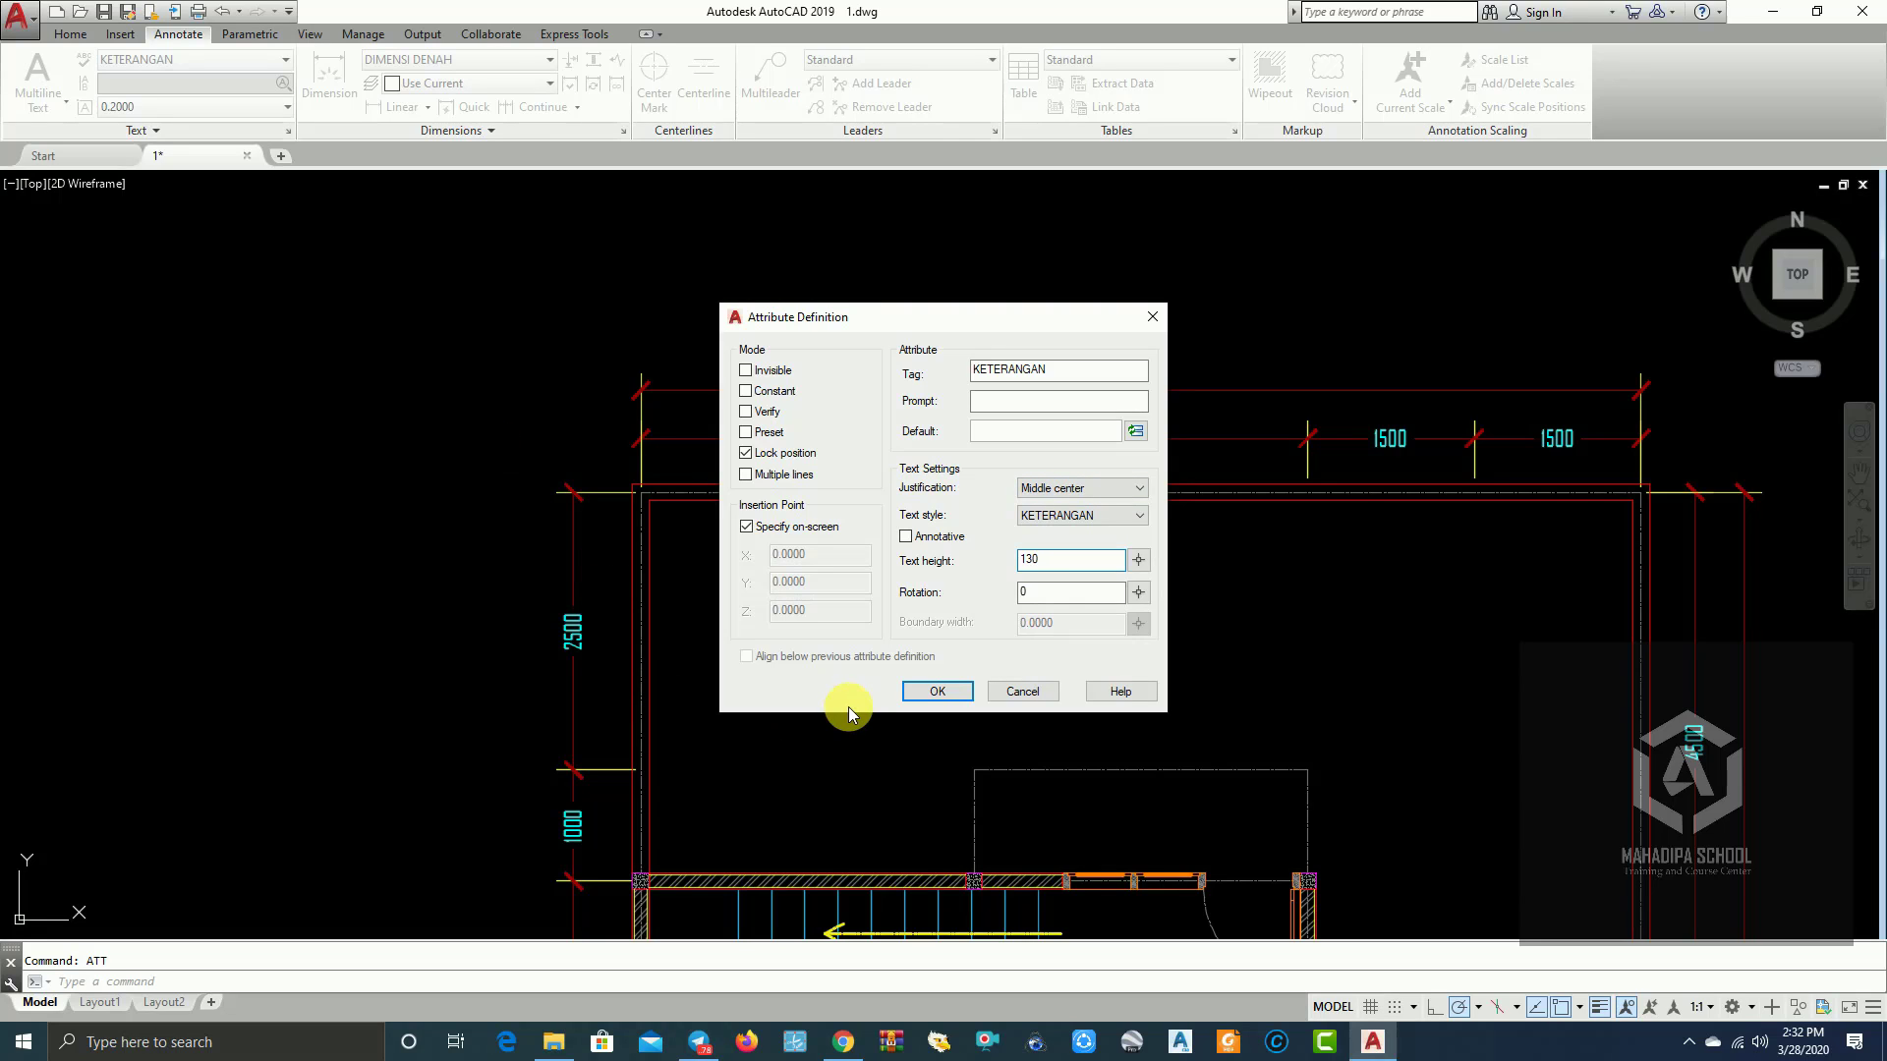
click(938, 694)
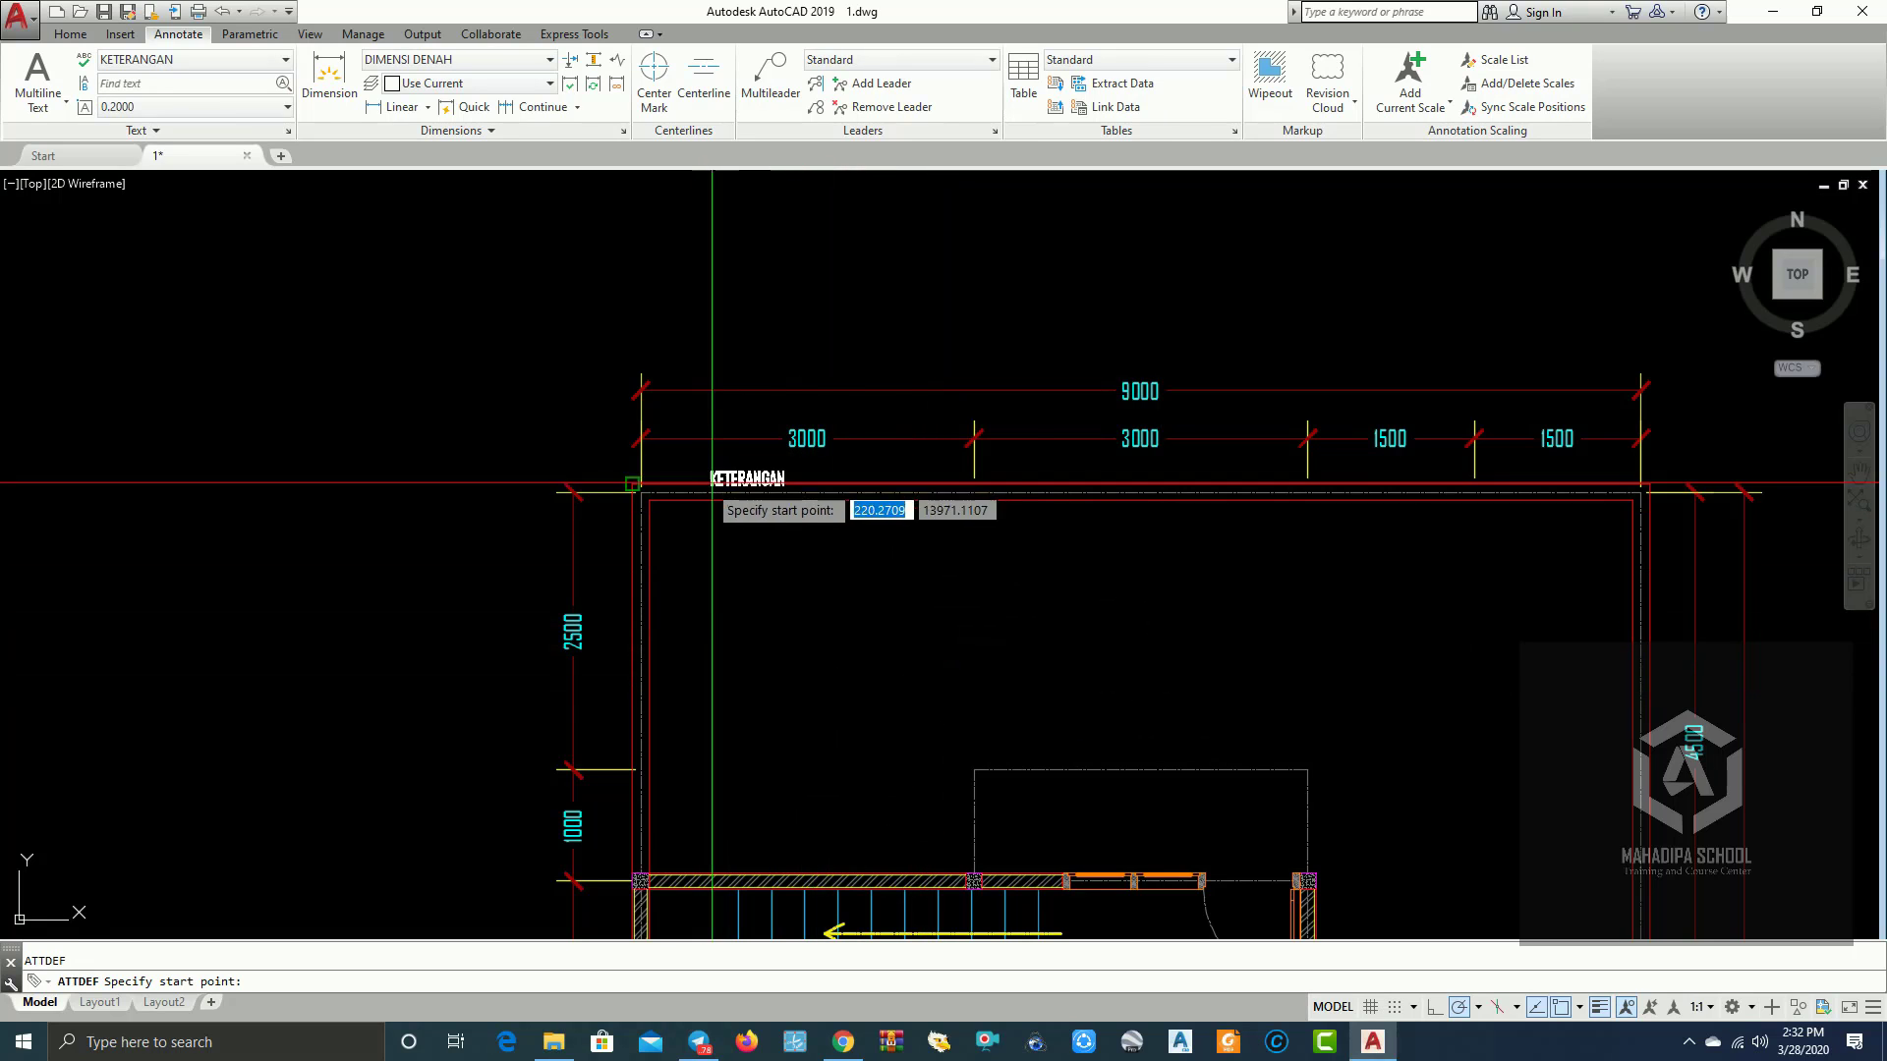
scroll(711, 483, up, 2)
scroll(747, 432, up, 2)
scroll(841, 436, up, 1)
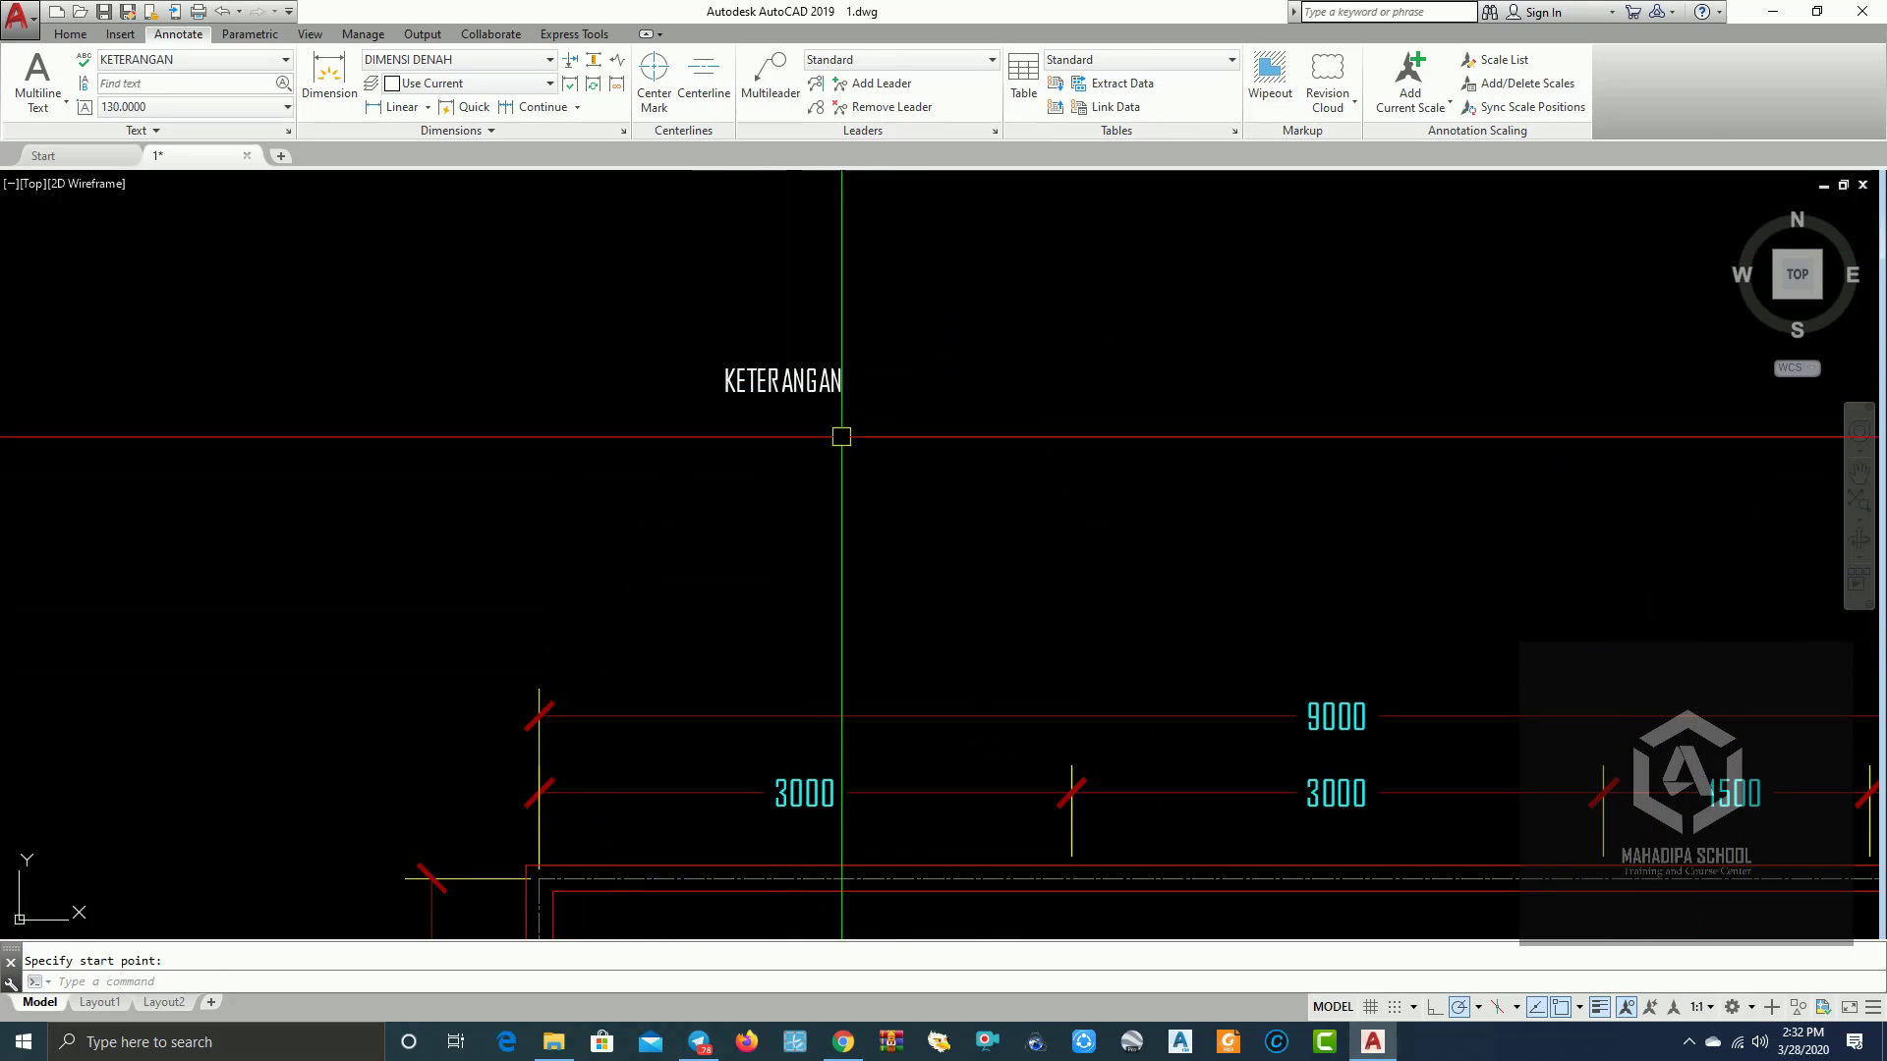
scroll(841, 436, up, 2)
click(834, 409)
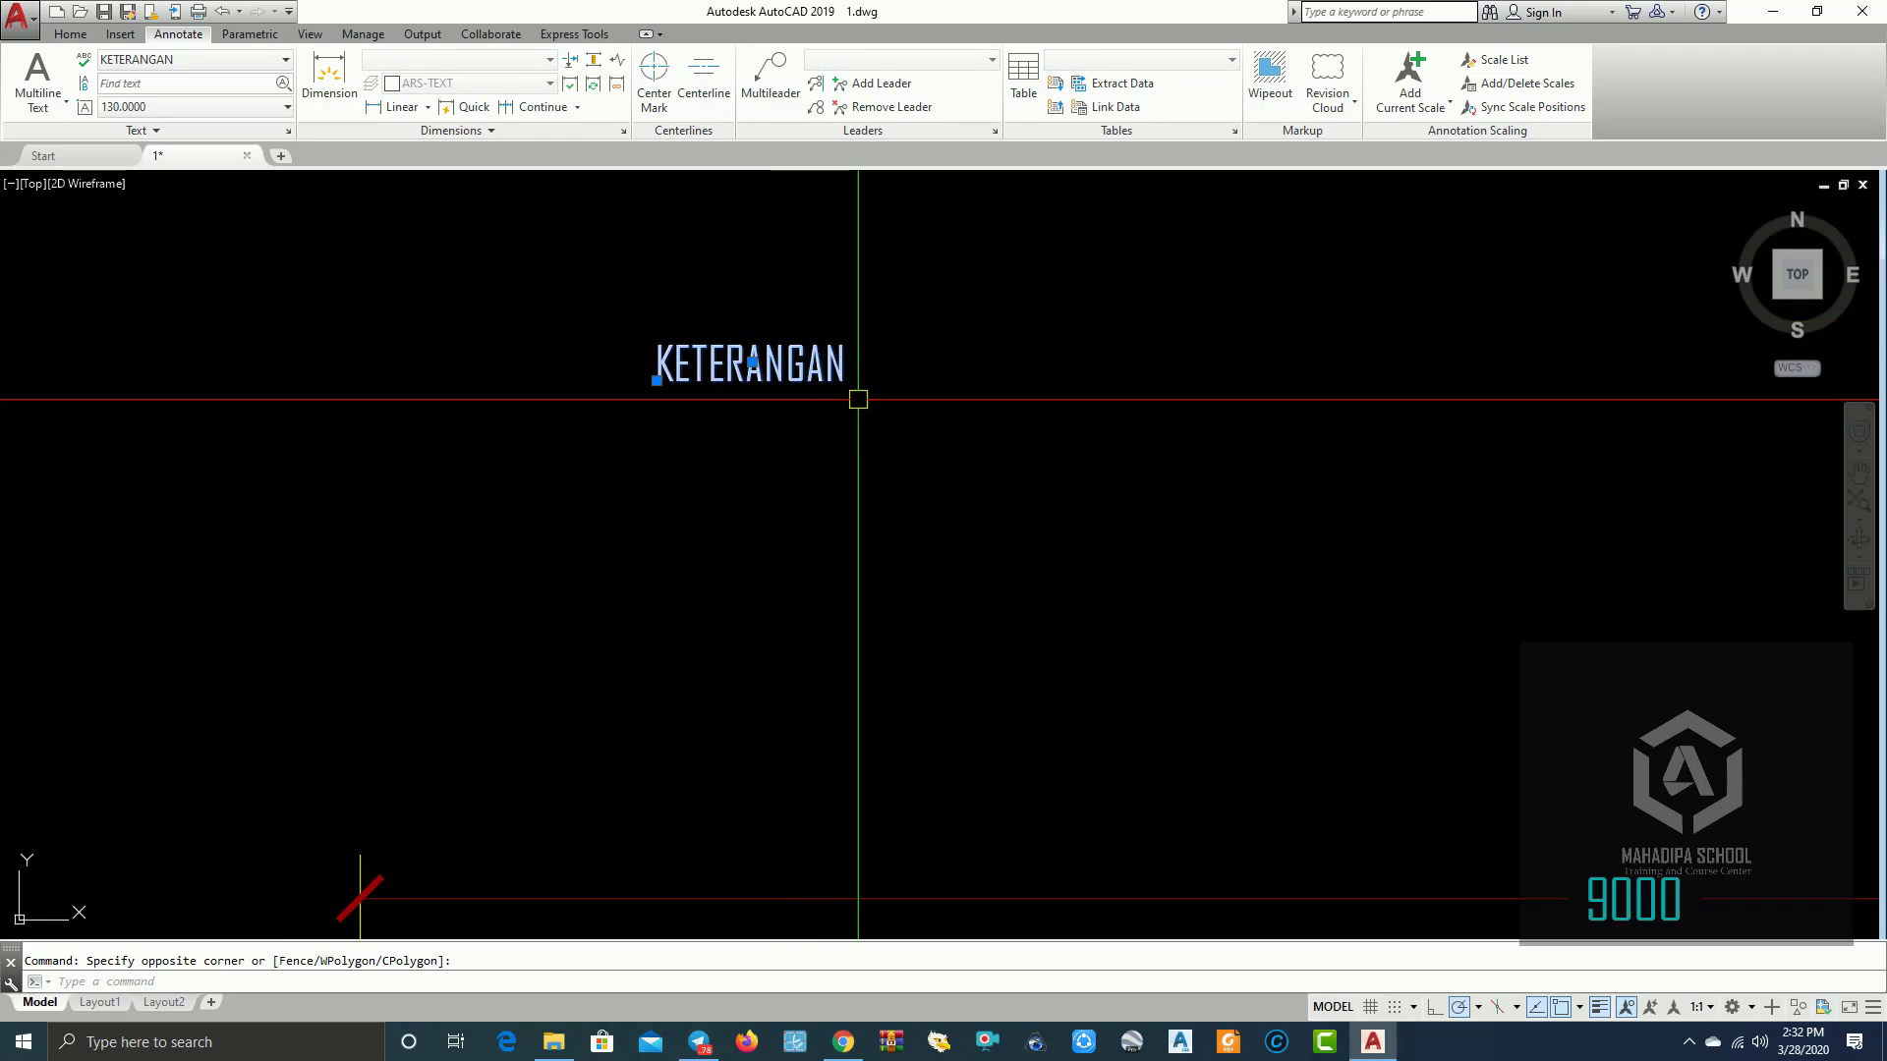
Step: Copy the KETERANGAN attribute directly beneath the original
click(858, 399)
text(c)
key(Return)
click(954, 350)
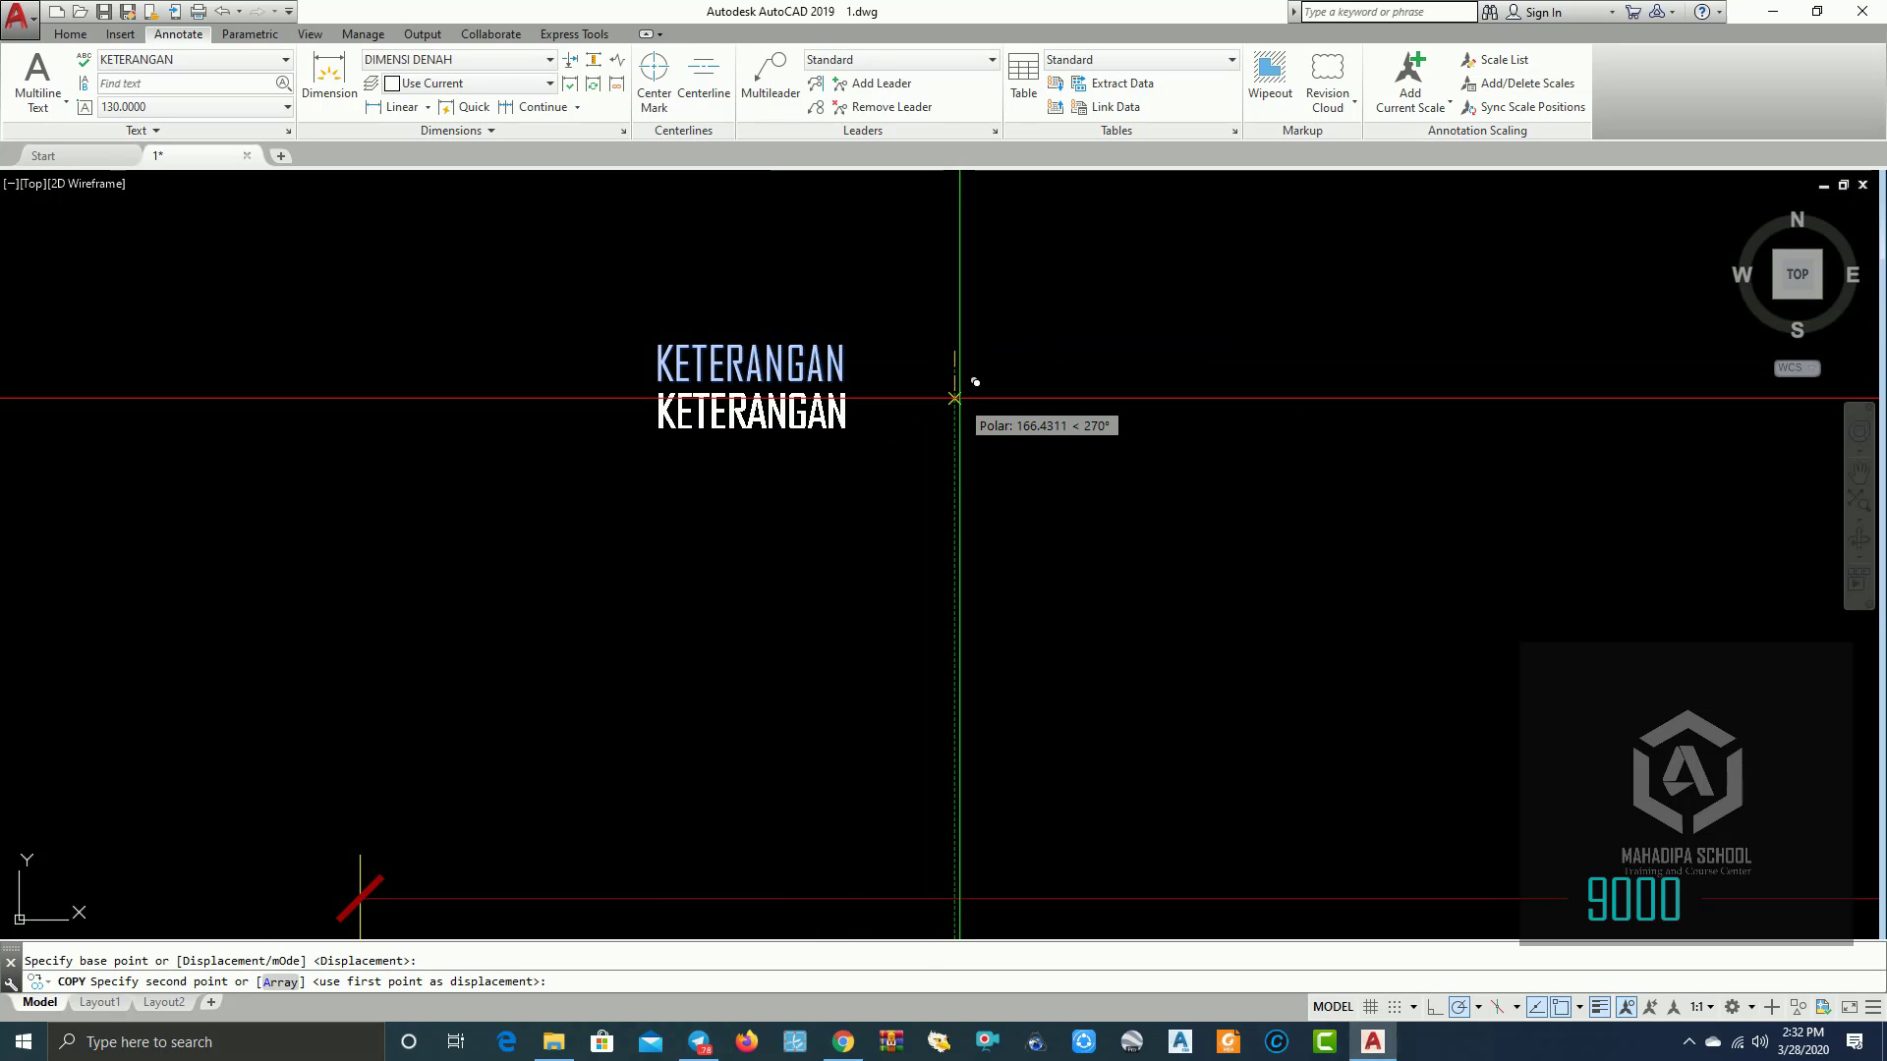
click(954, 398)
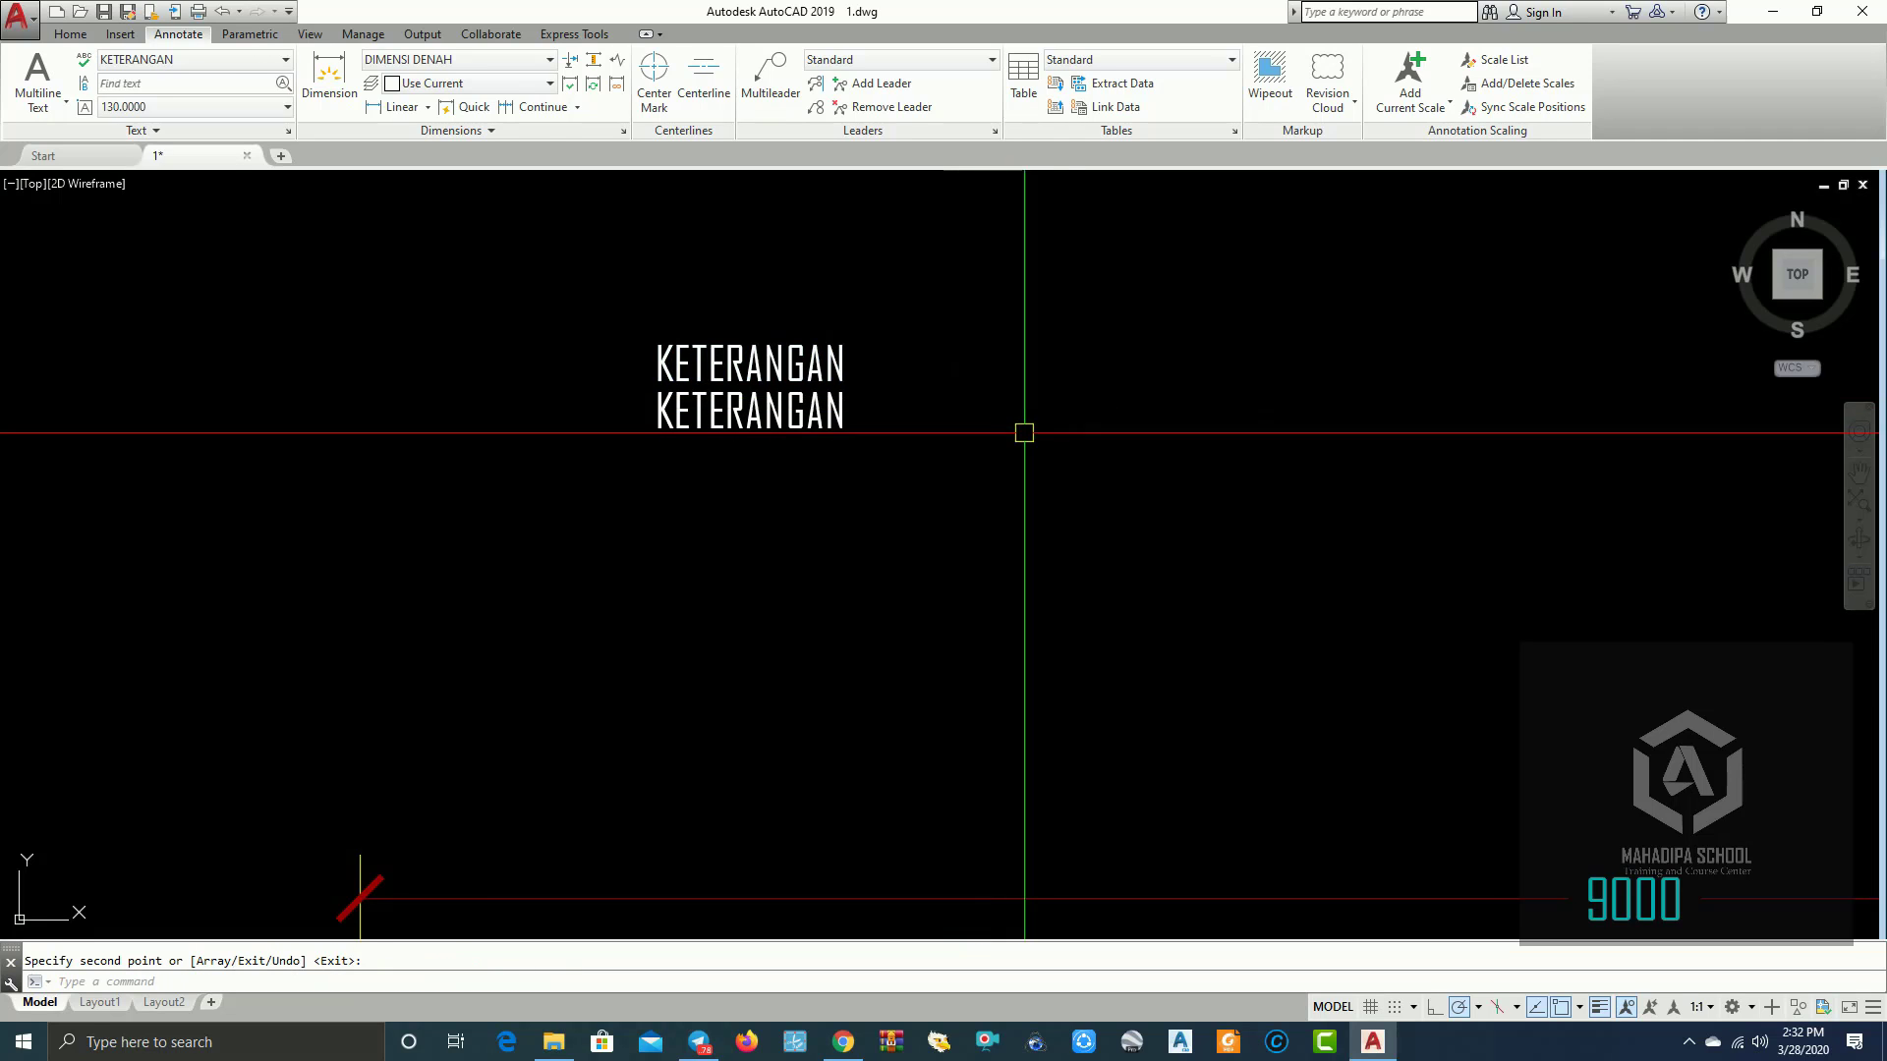
Step: Window-select both stacked KETERANGAN attributes
scroll(961, 431, down, 2)
scroll(928, 412, up, 4)
scroll(1079, 530, down, 6)
scroll(1079, 530, down, 1)
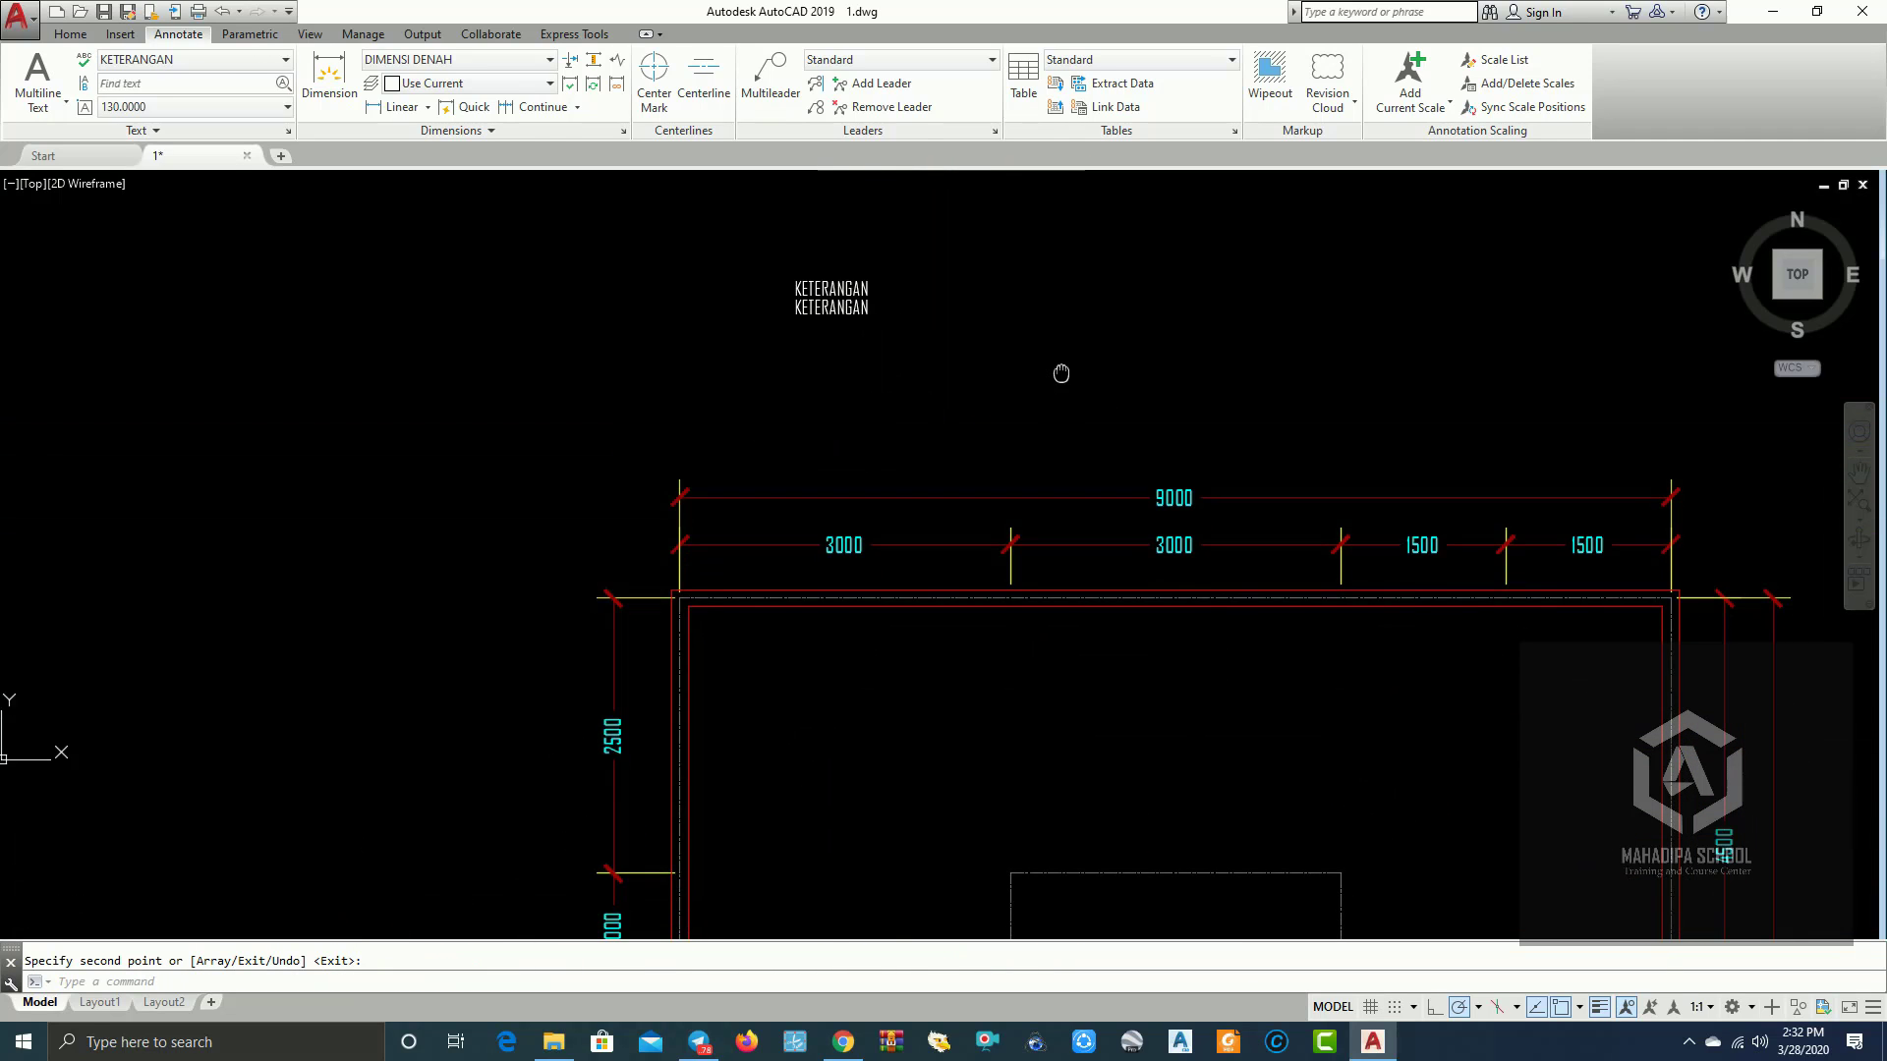
scroll(1107, 450, down, 1)
scroll(914, 393, up, 3)
scroll(1023, 367, up, 2)
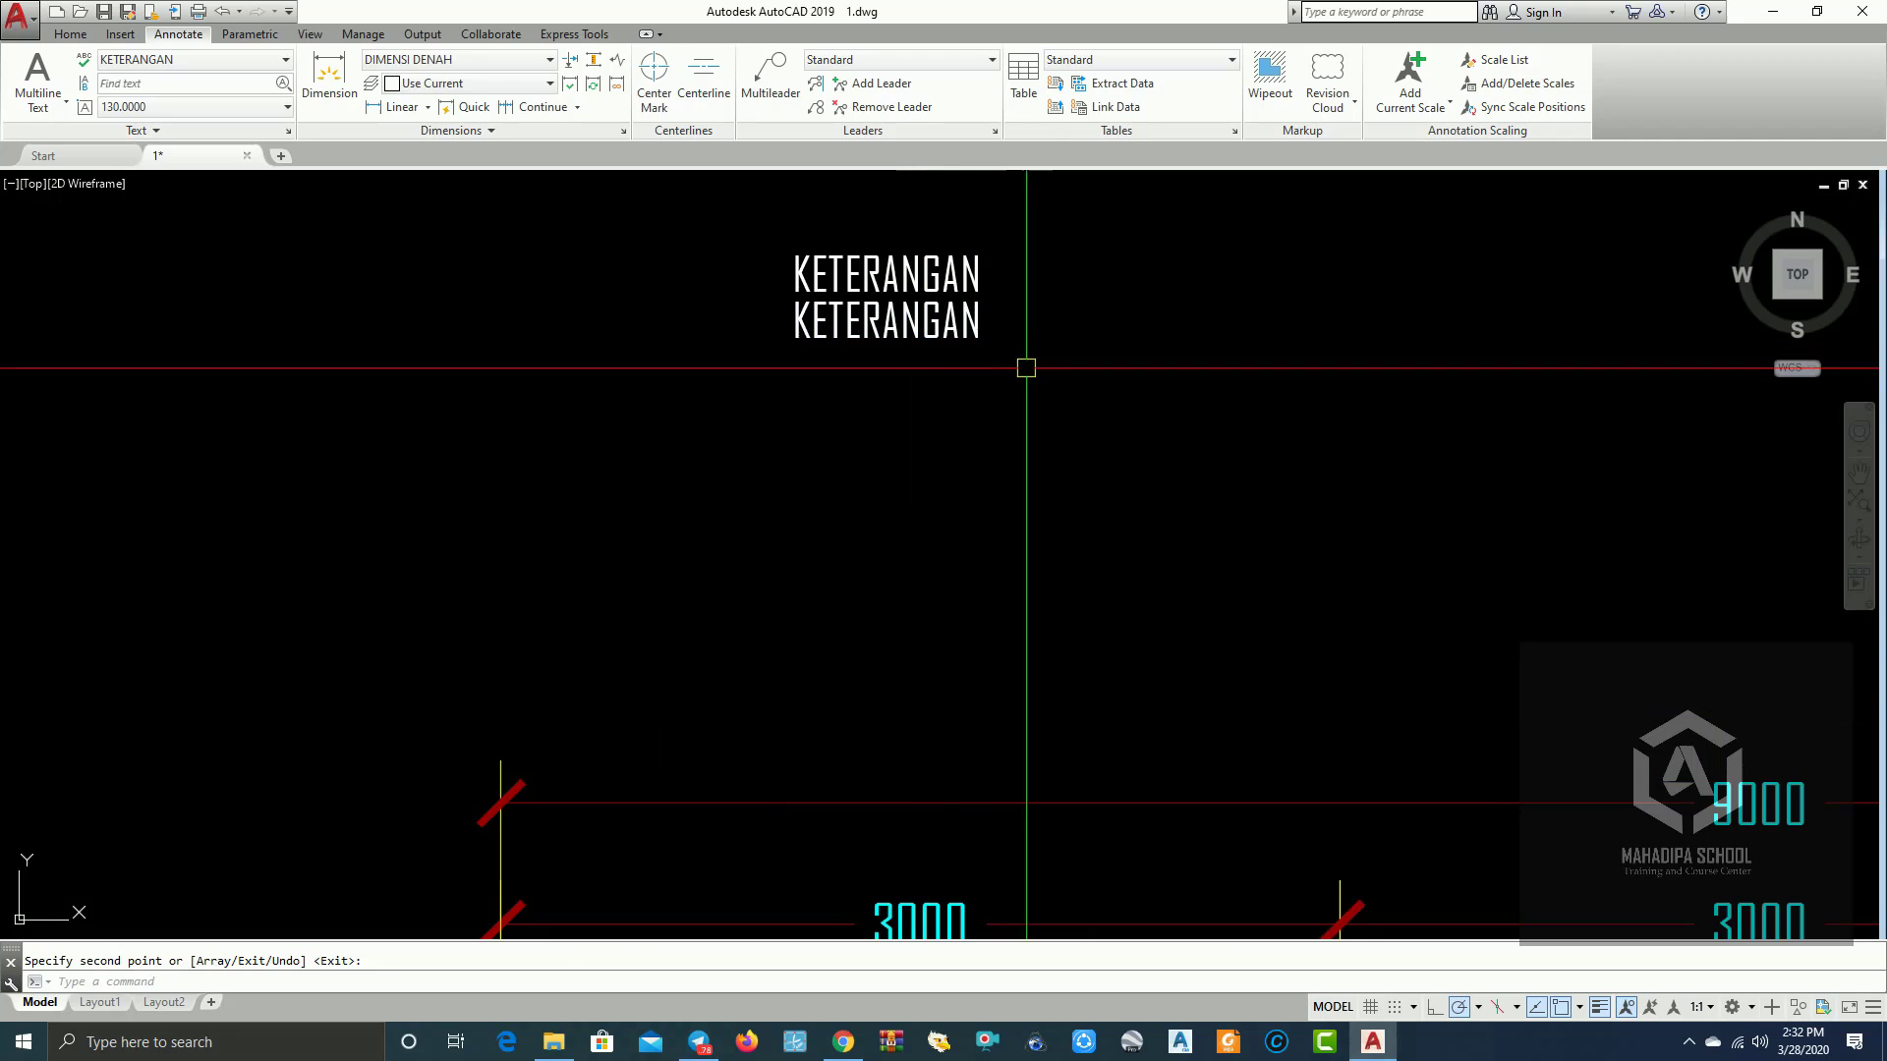
click(1027, 365)
scroll(1009, 325, down, 3)
scroll(1124, 463, up, 3)
key(Escape)
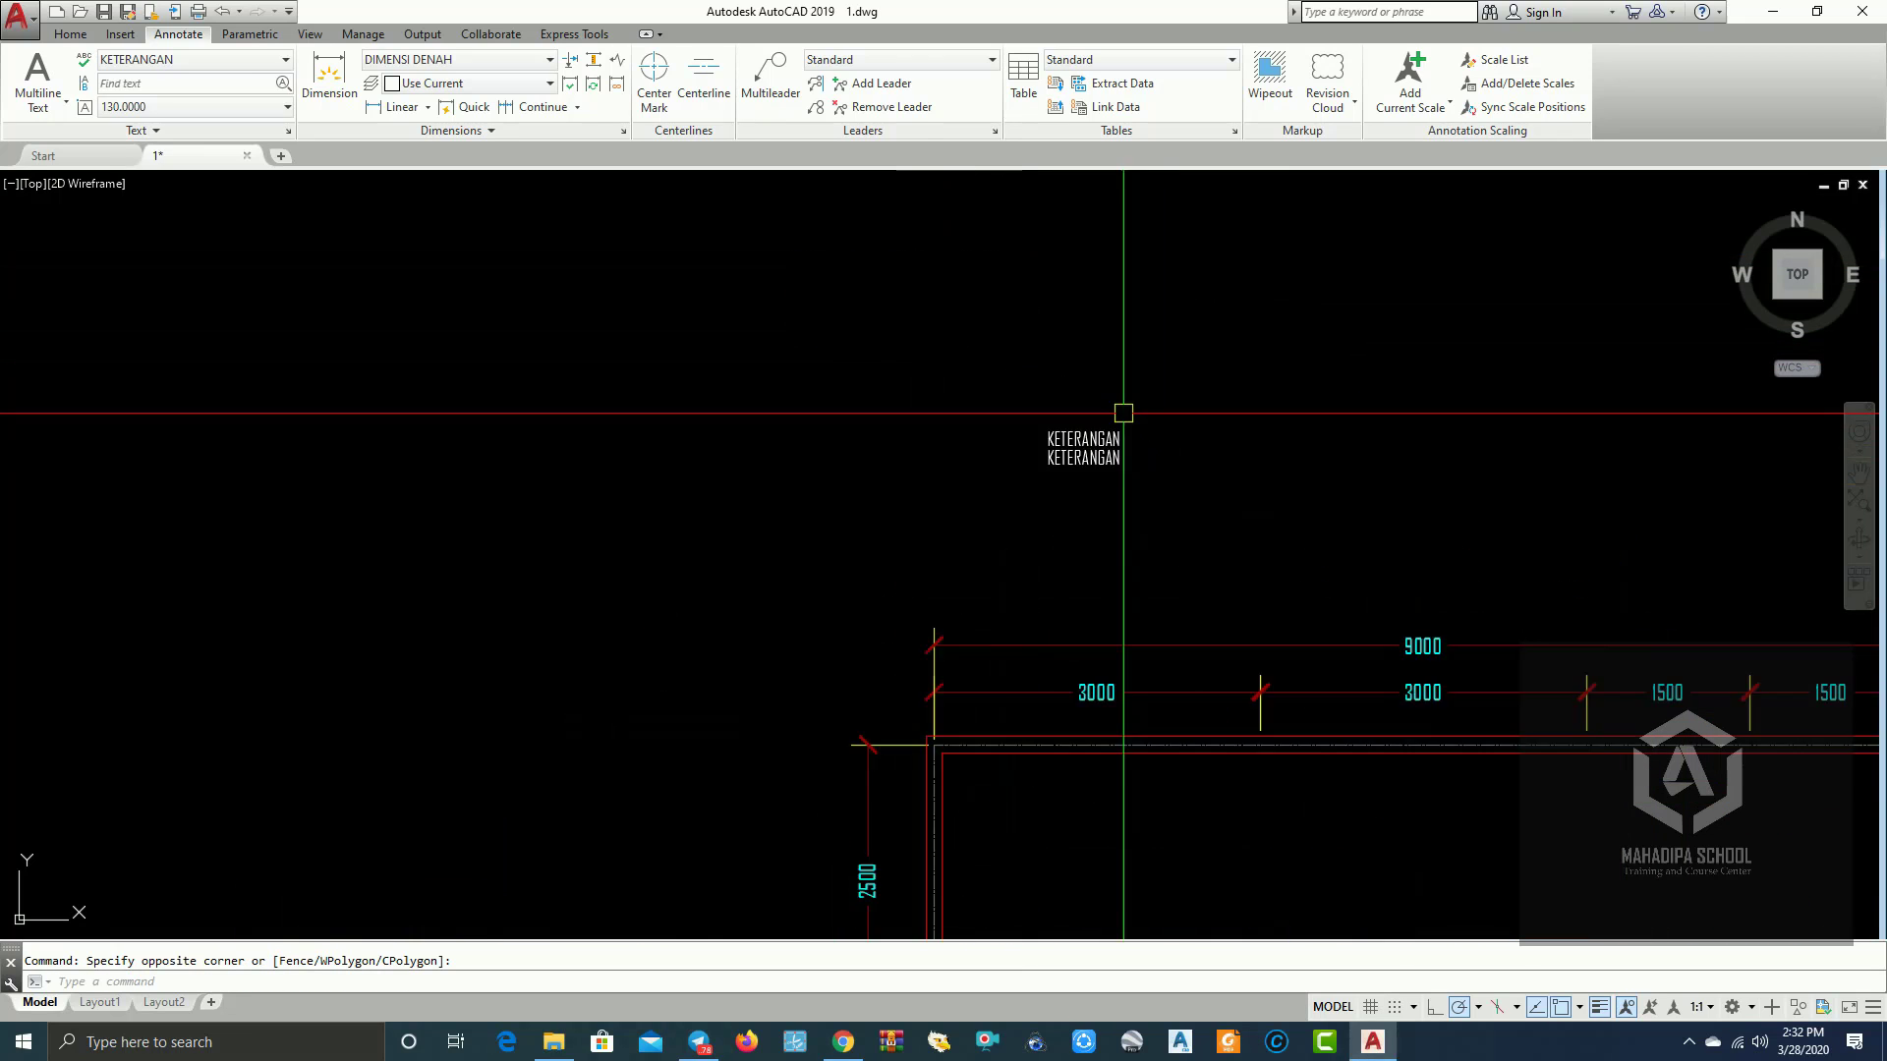
scroll(1124, 409, up, 2)
scroll(1129, 522, up, 1)
click(1155, 618)
click(1016, 353)
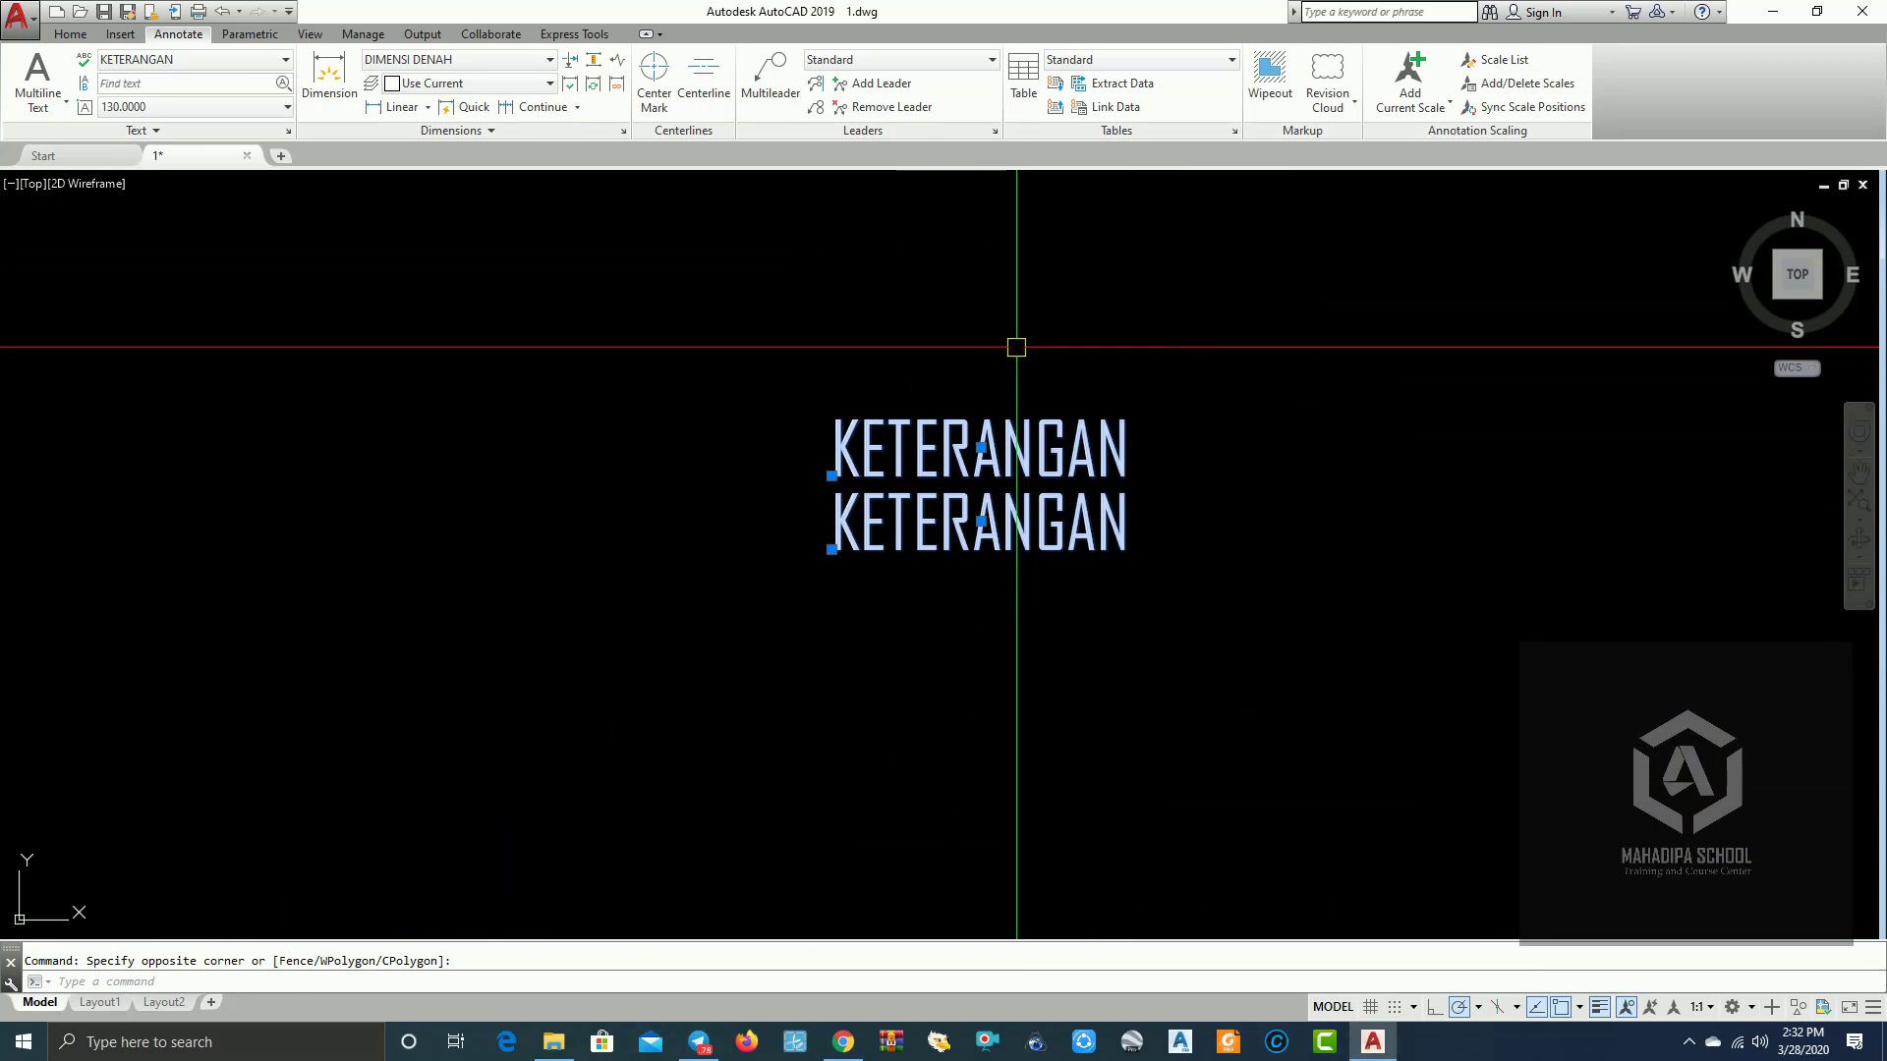
Step: Make the two attributes into block KET DENAH, base point at the text's lower-left corner
click(1222, 627)
click(1114, 564)
key(Return)
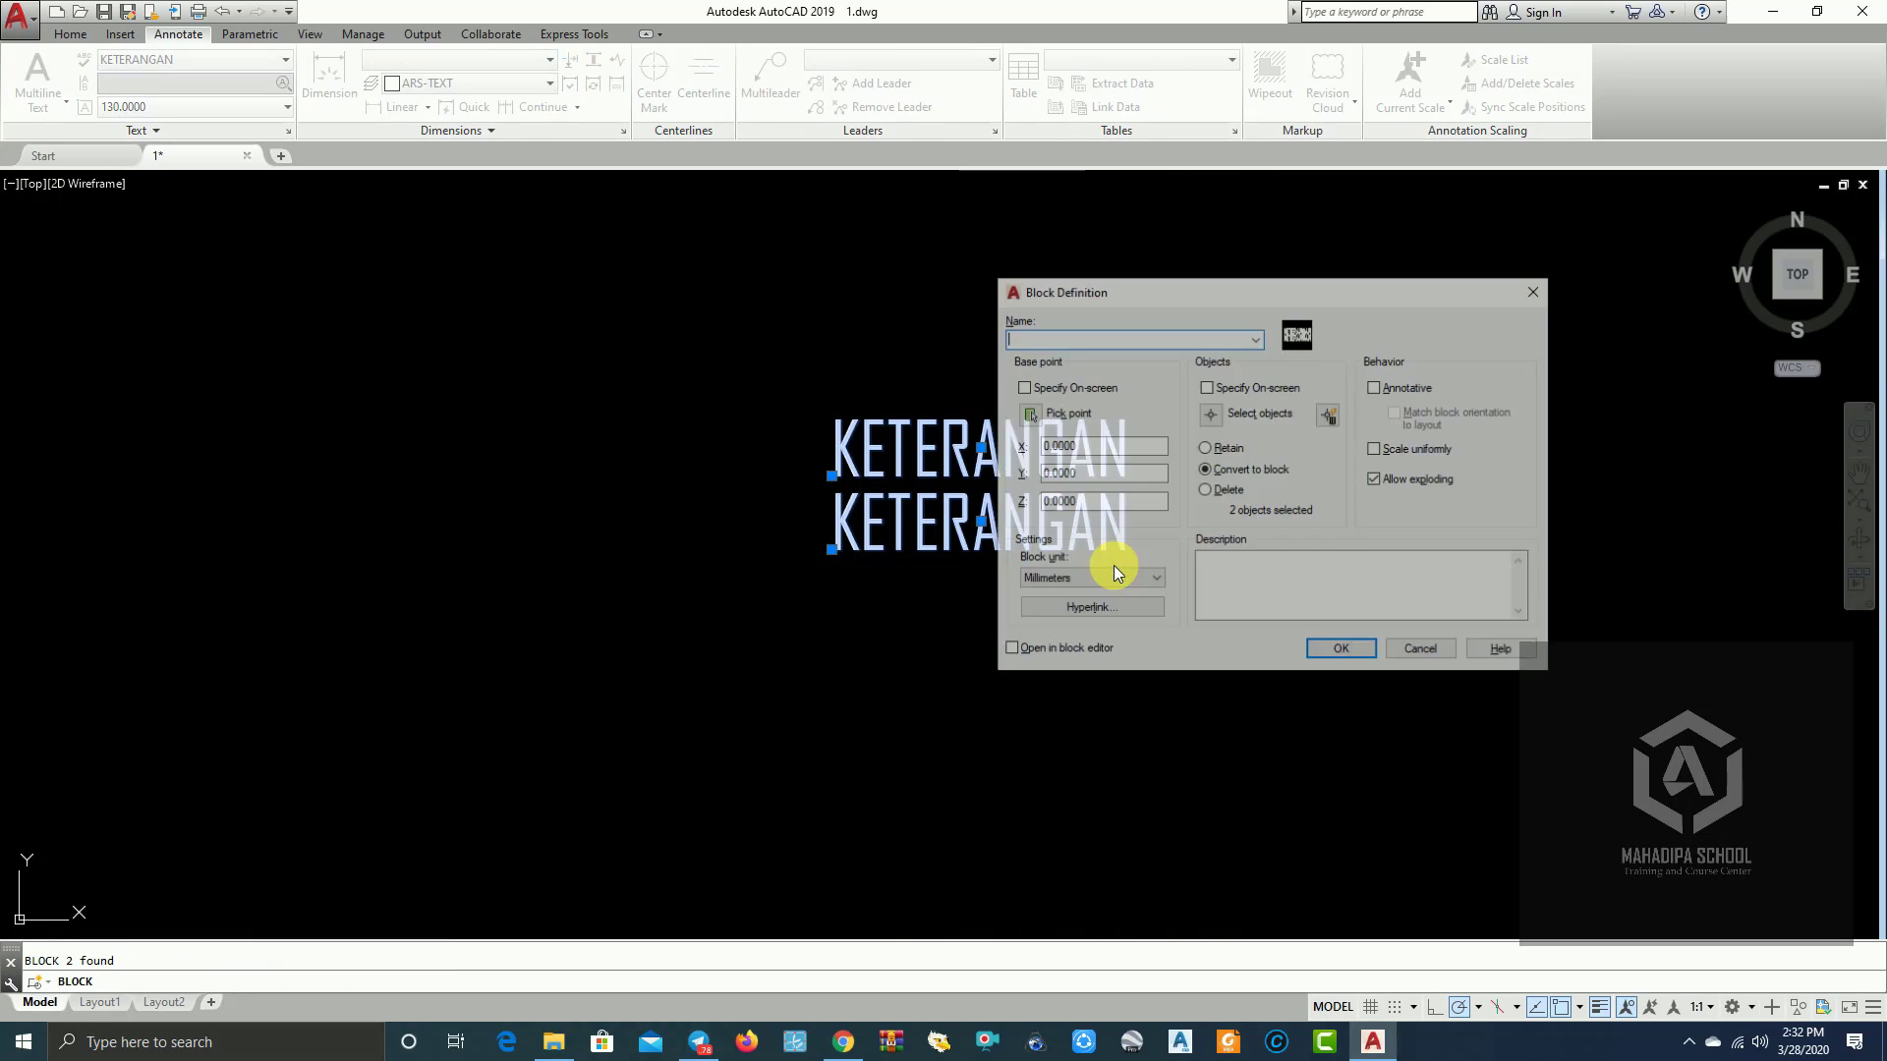
text(KET DENAH)
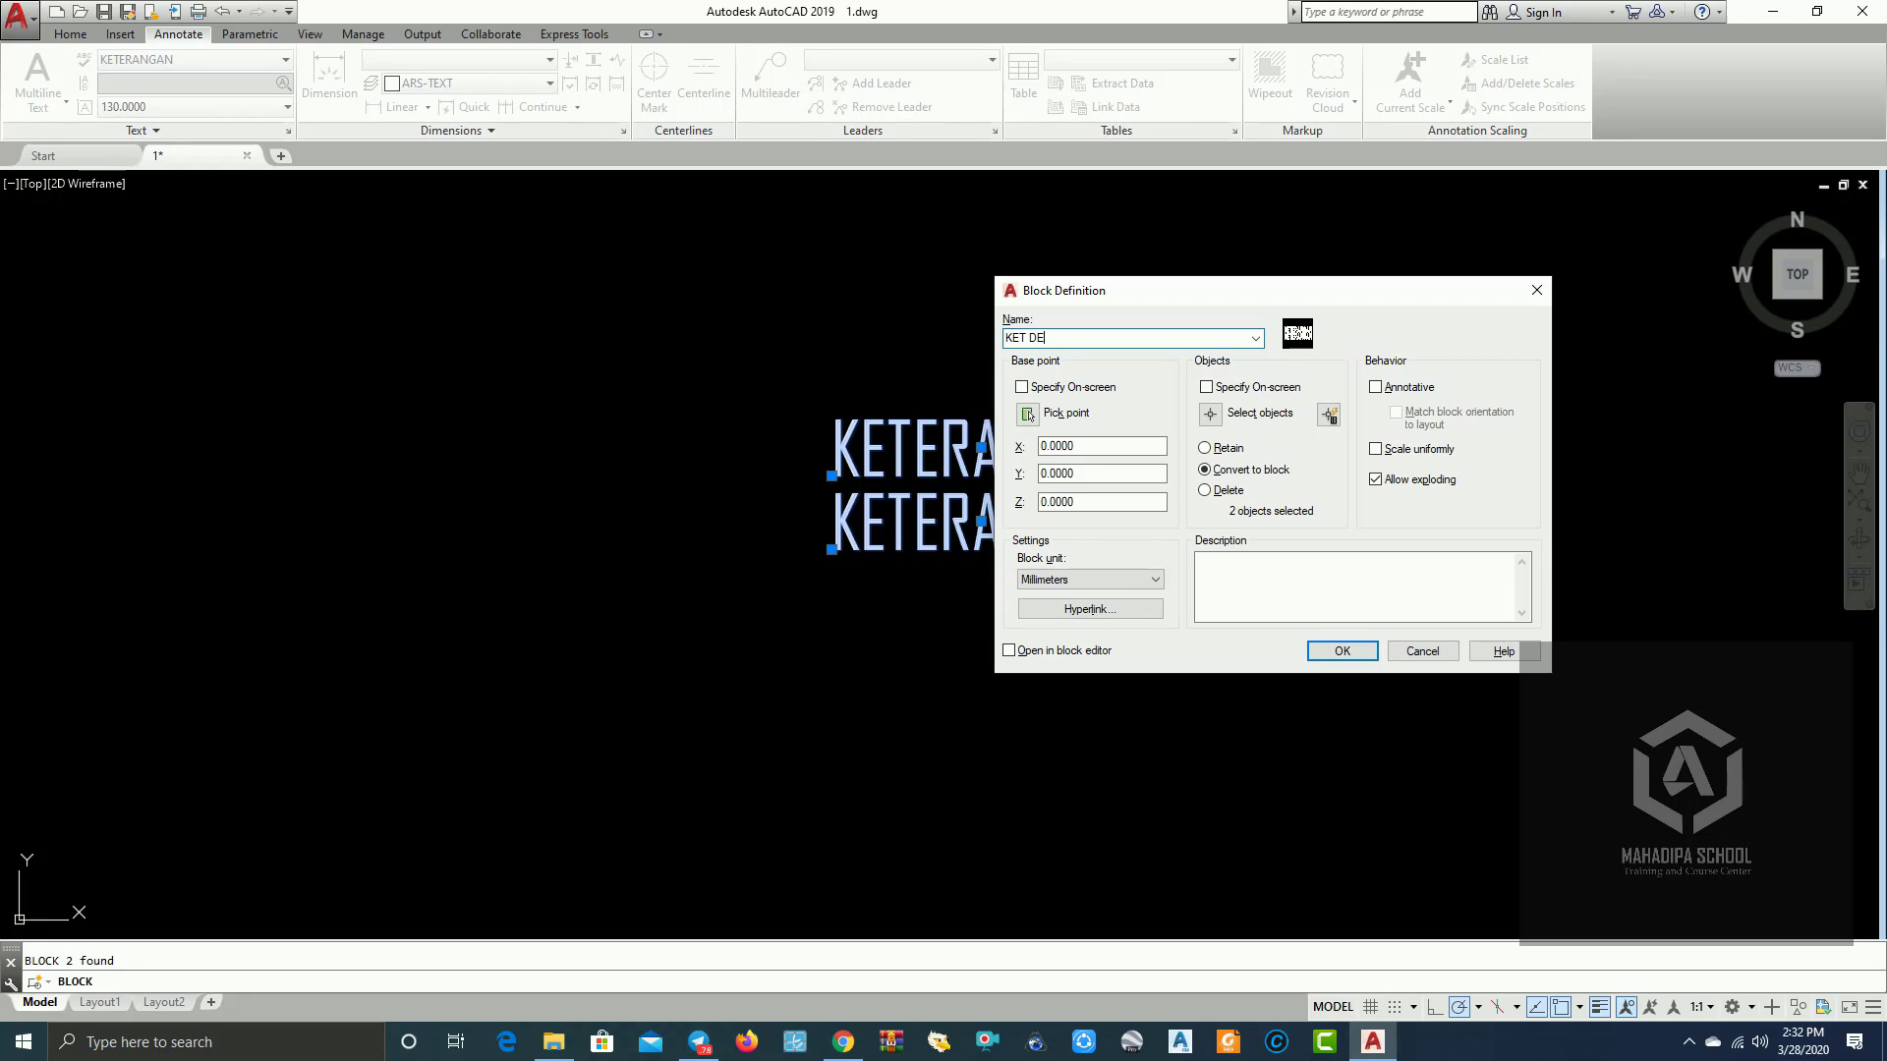
click(1027, 414)
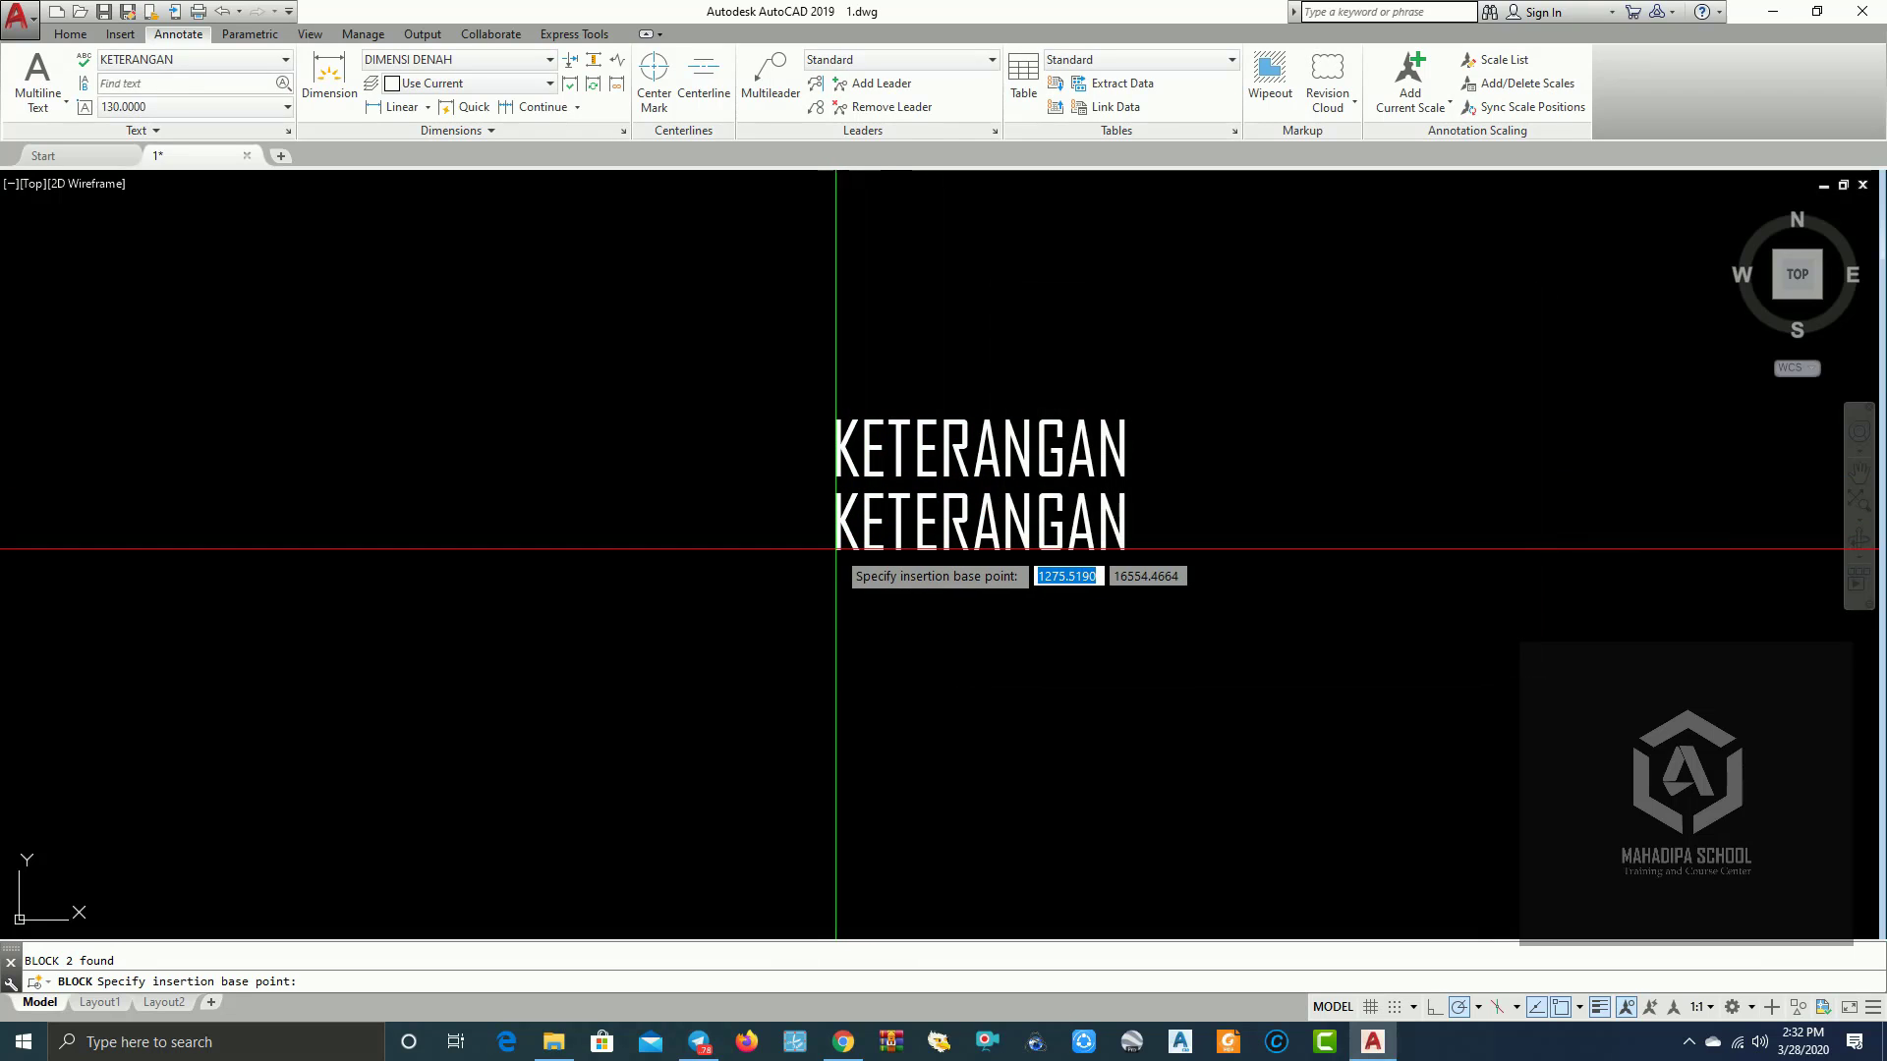
click(833, 551)
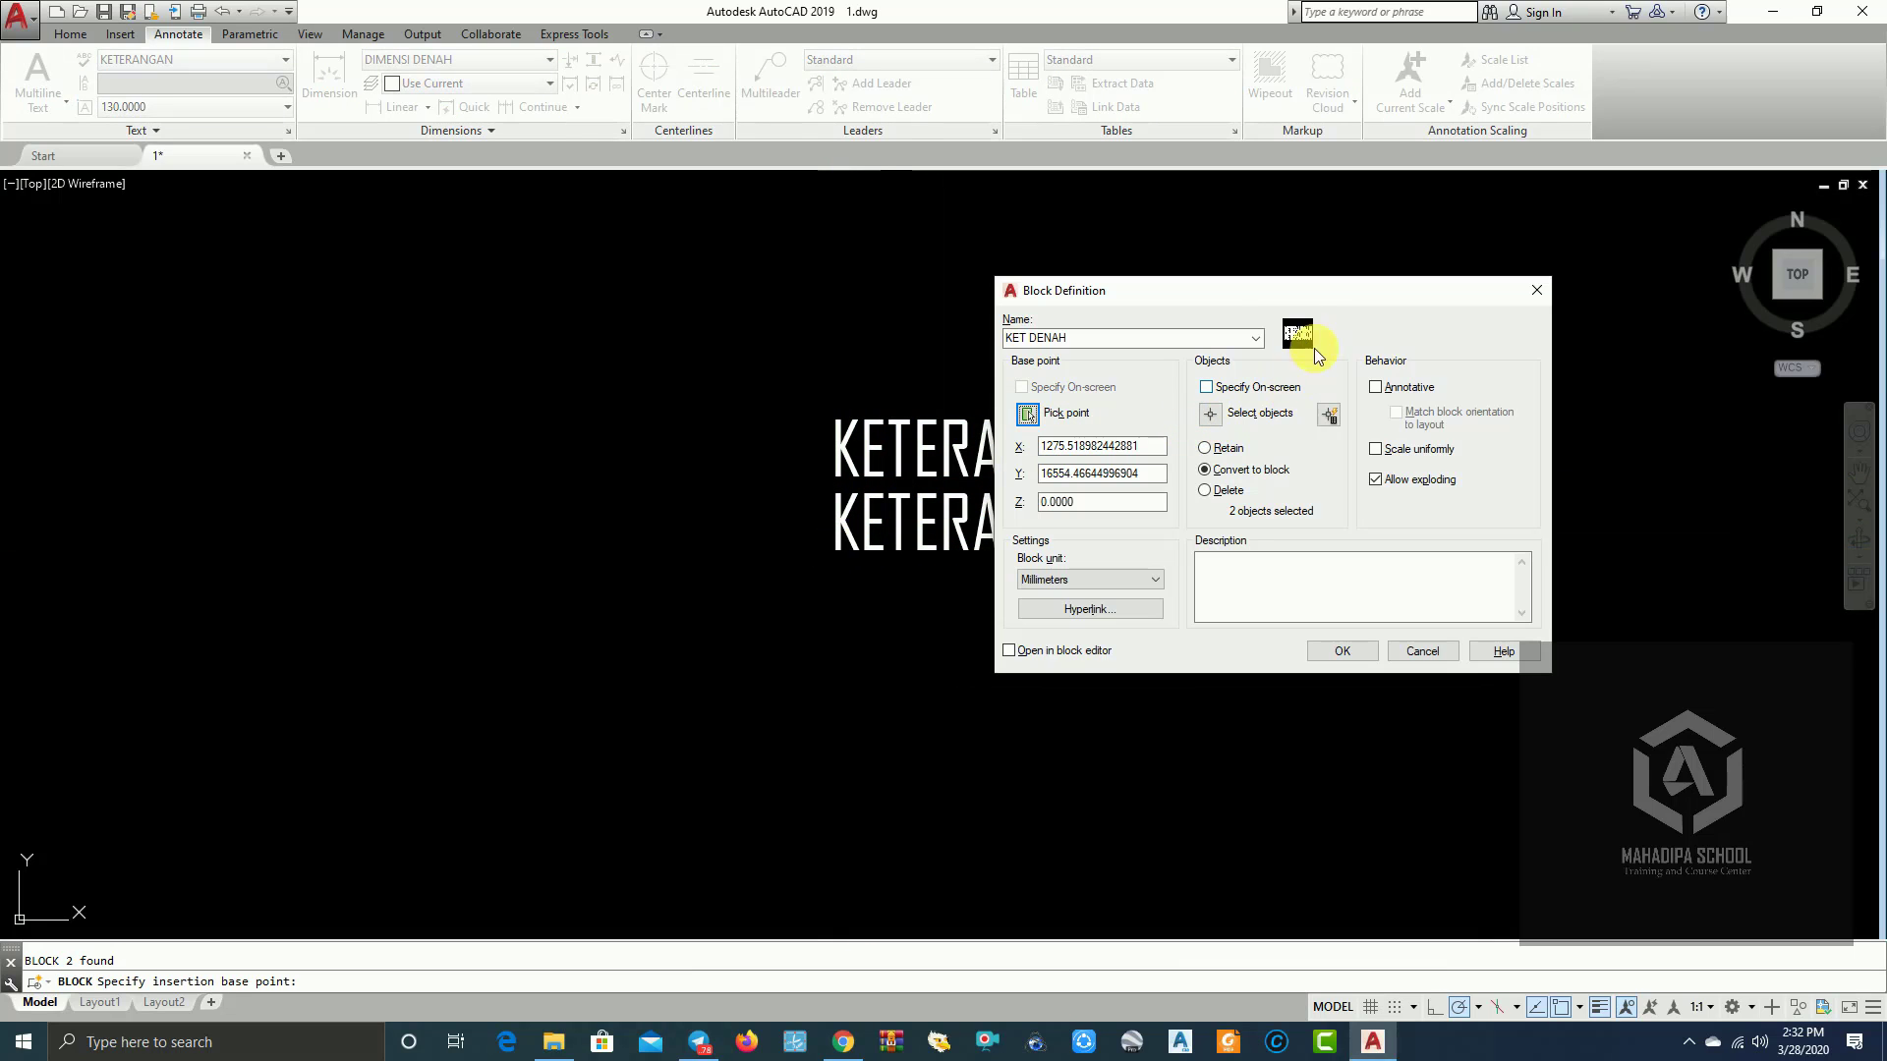
click(1357, 652)
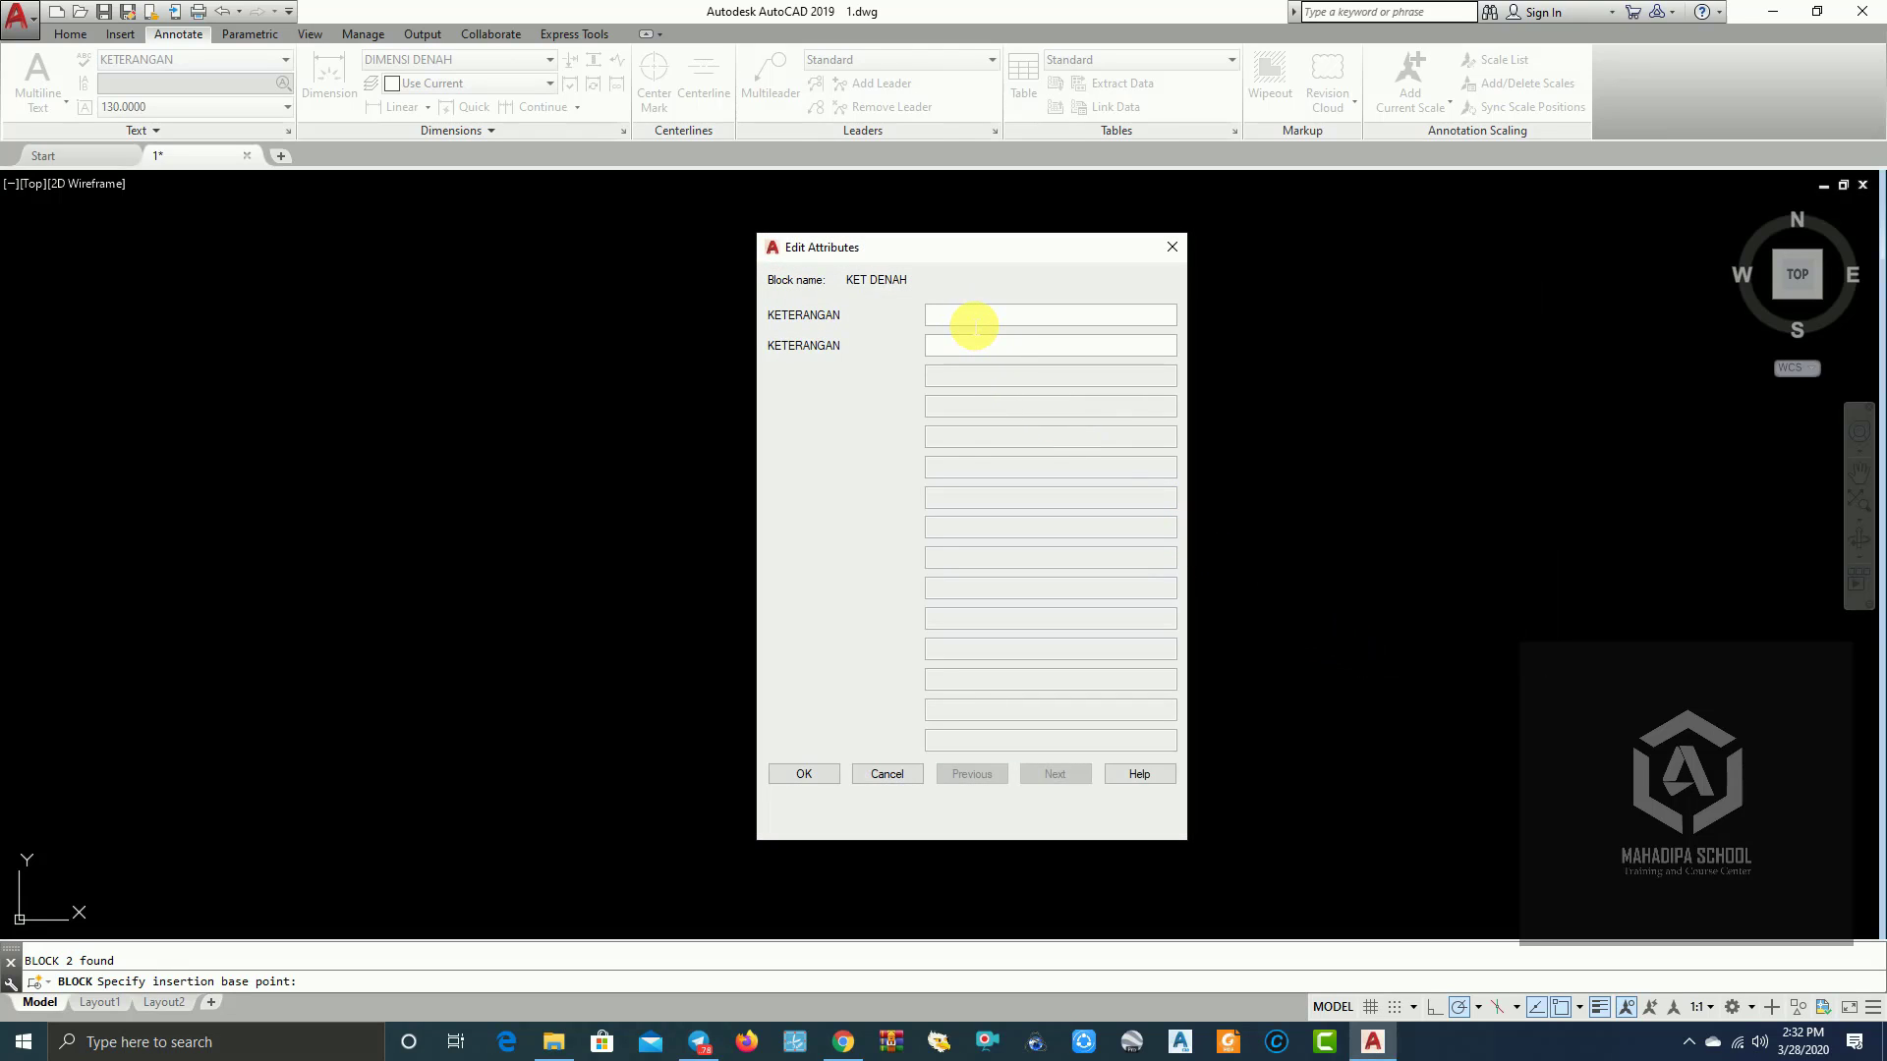
Step: Enter %%P 0.00 as the level and HALAMAN as the room name for the block
text(%%P)
click(944, 355)
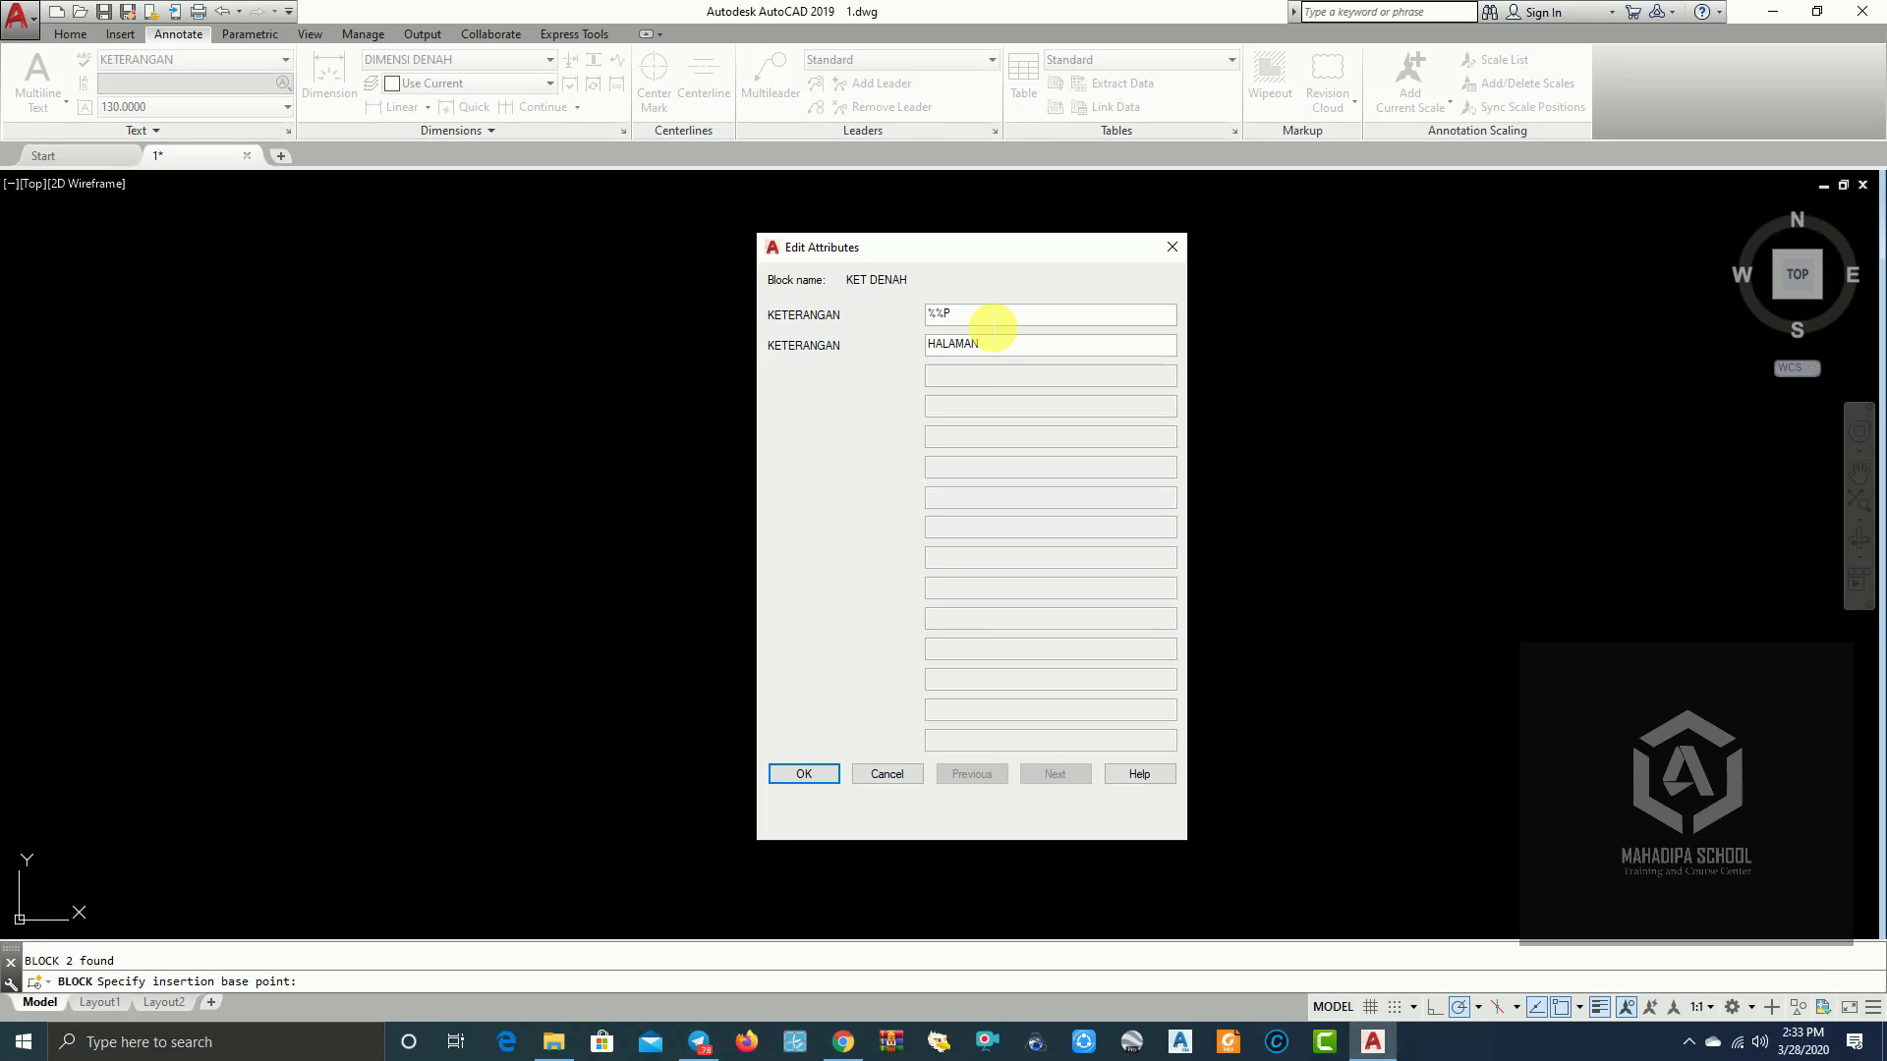
text(HALAMAN)
click(804, 774)
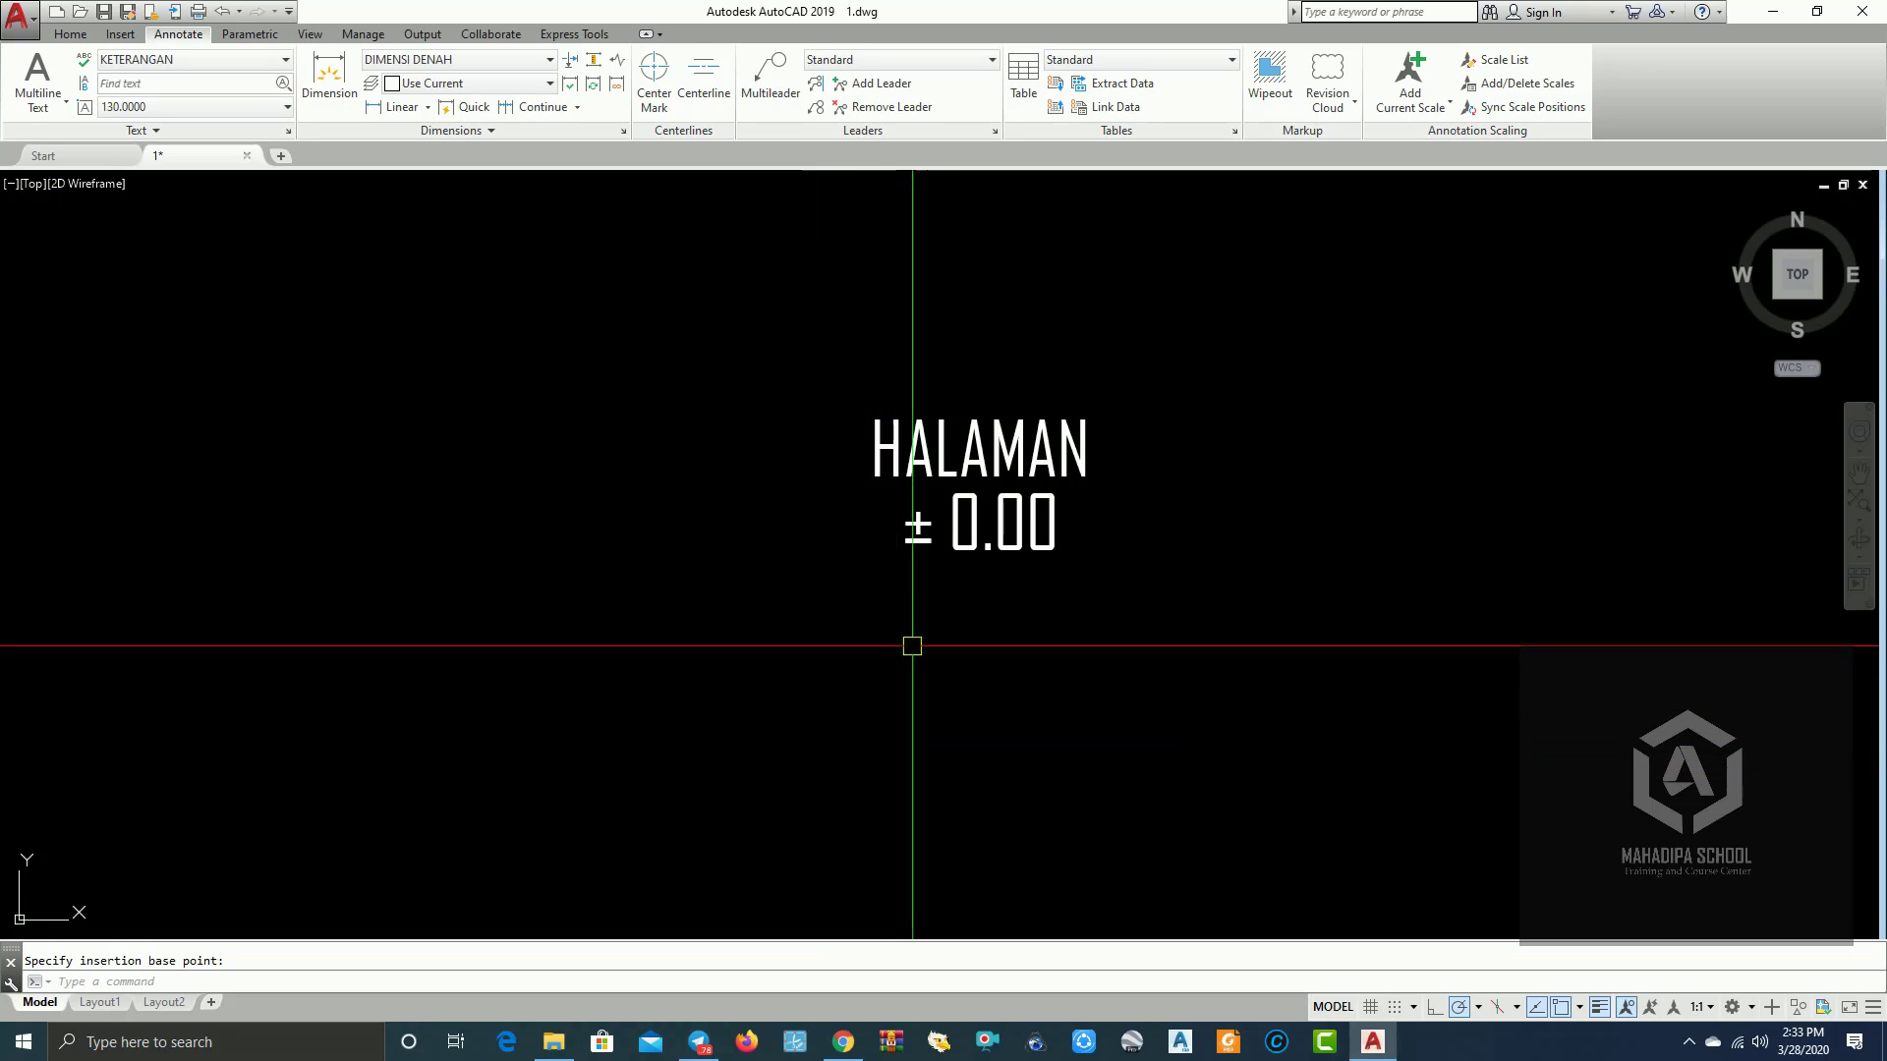
Step: Copy the HALAMAN ± 0.00 label into the room under the stairs and the central room
scroll(1081, 463, down, 3)
scroll(1022, 364, down, 4)
scroll(1046, 359, up, 4)
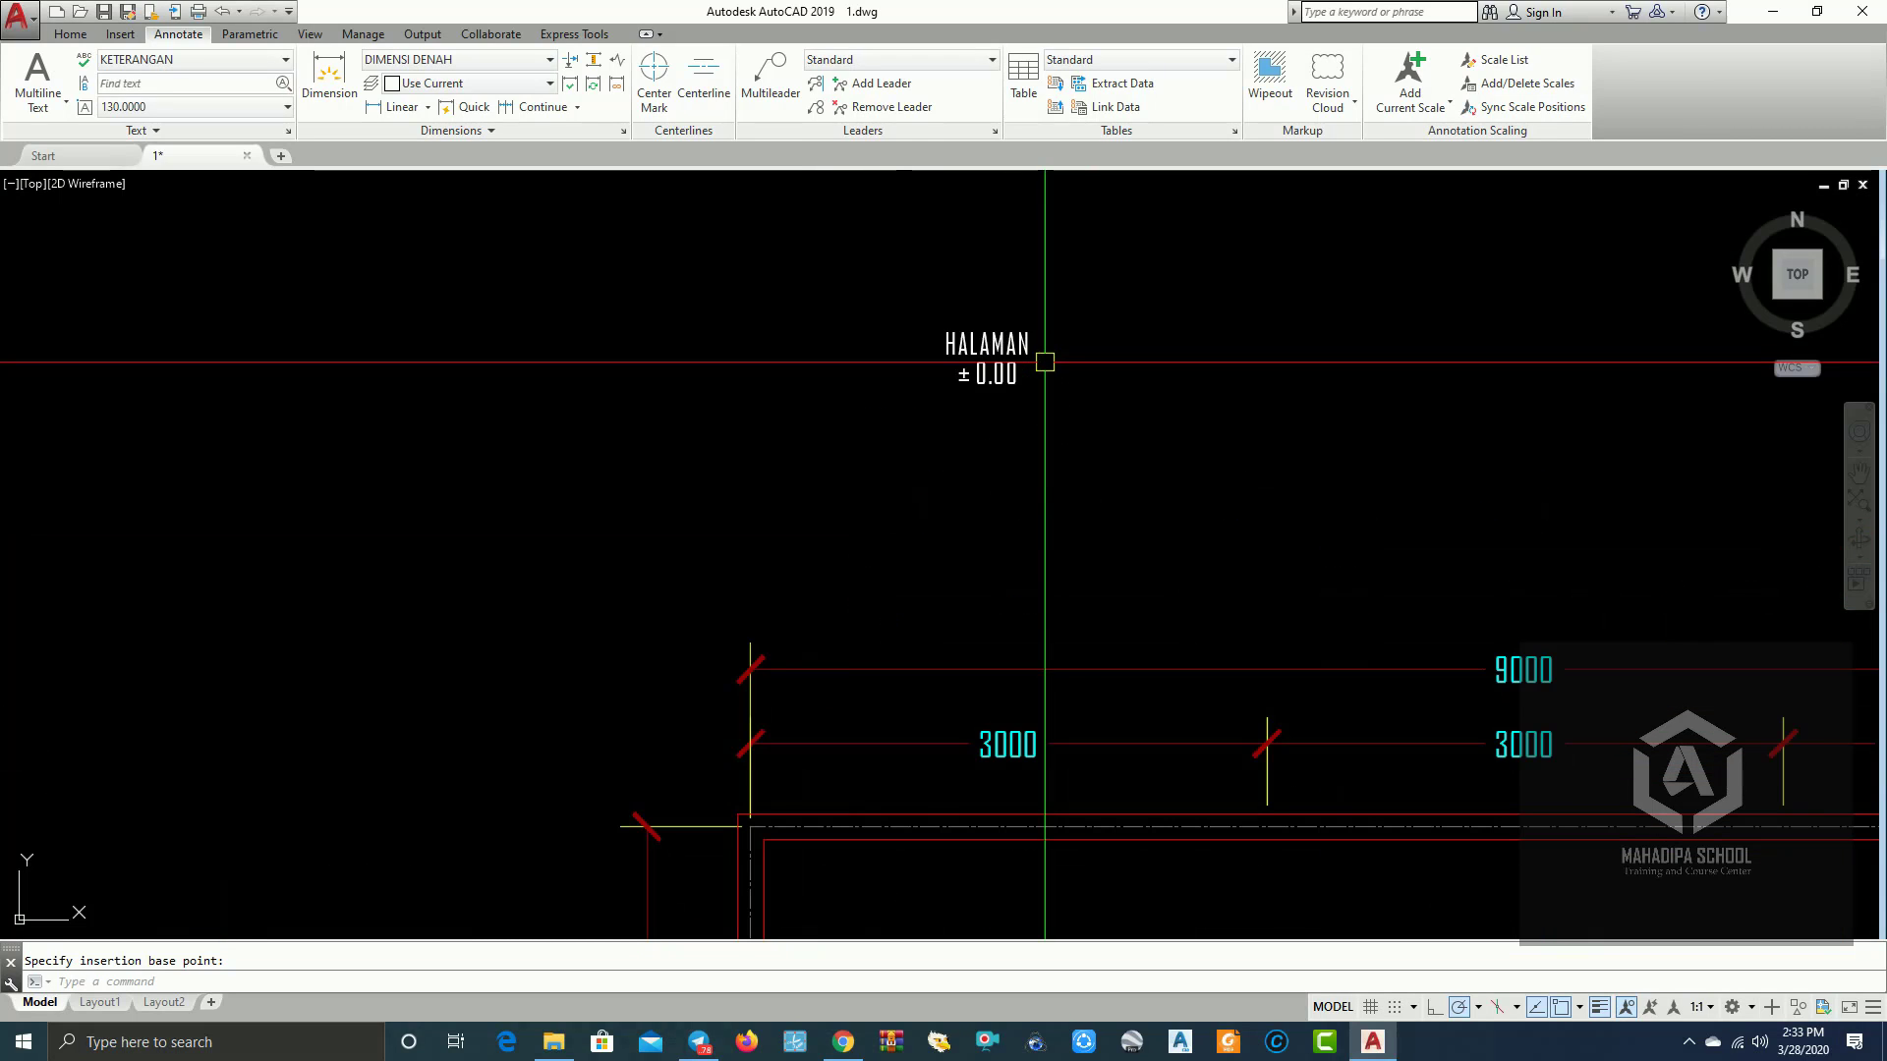
click(1037, 421)
click(948, 346)
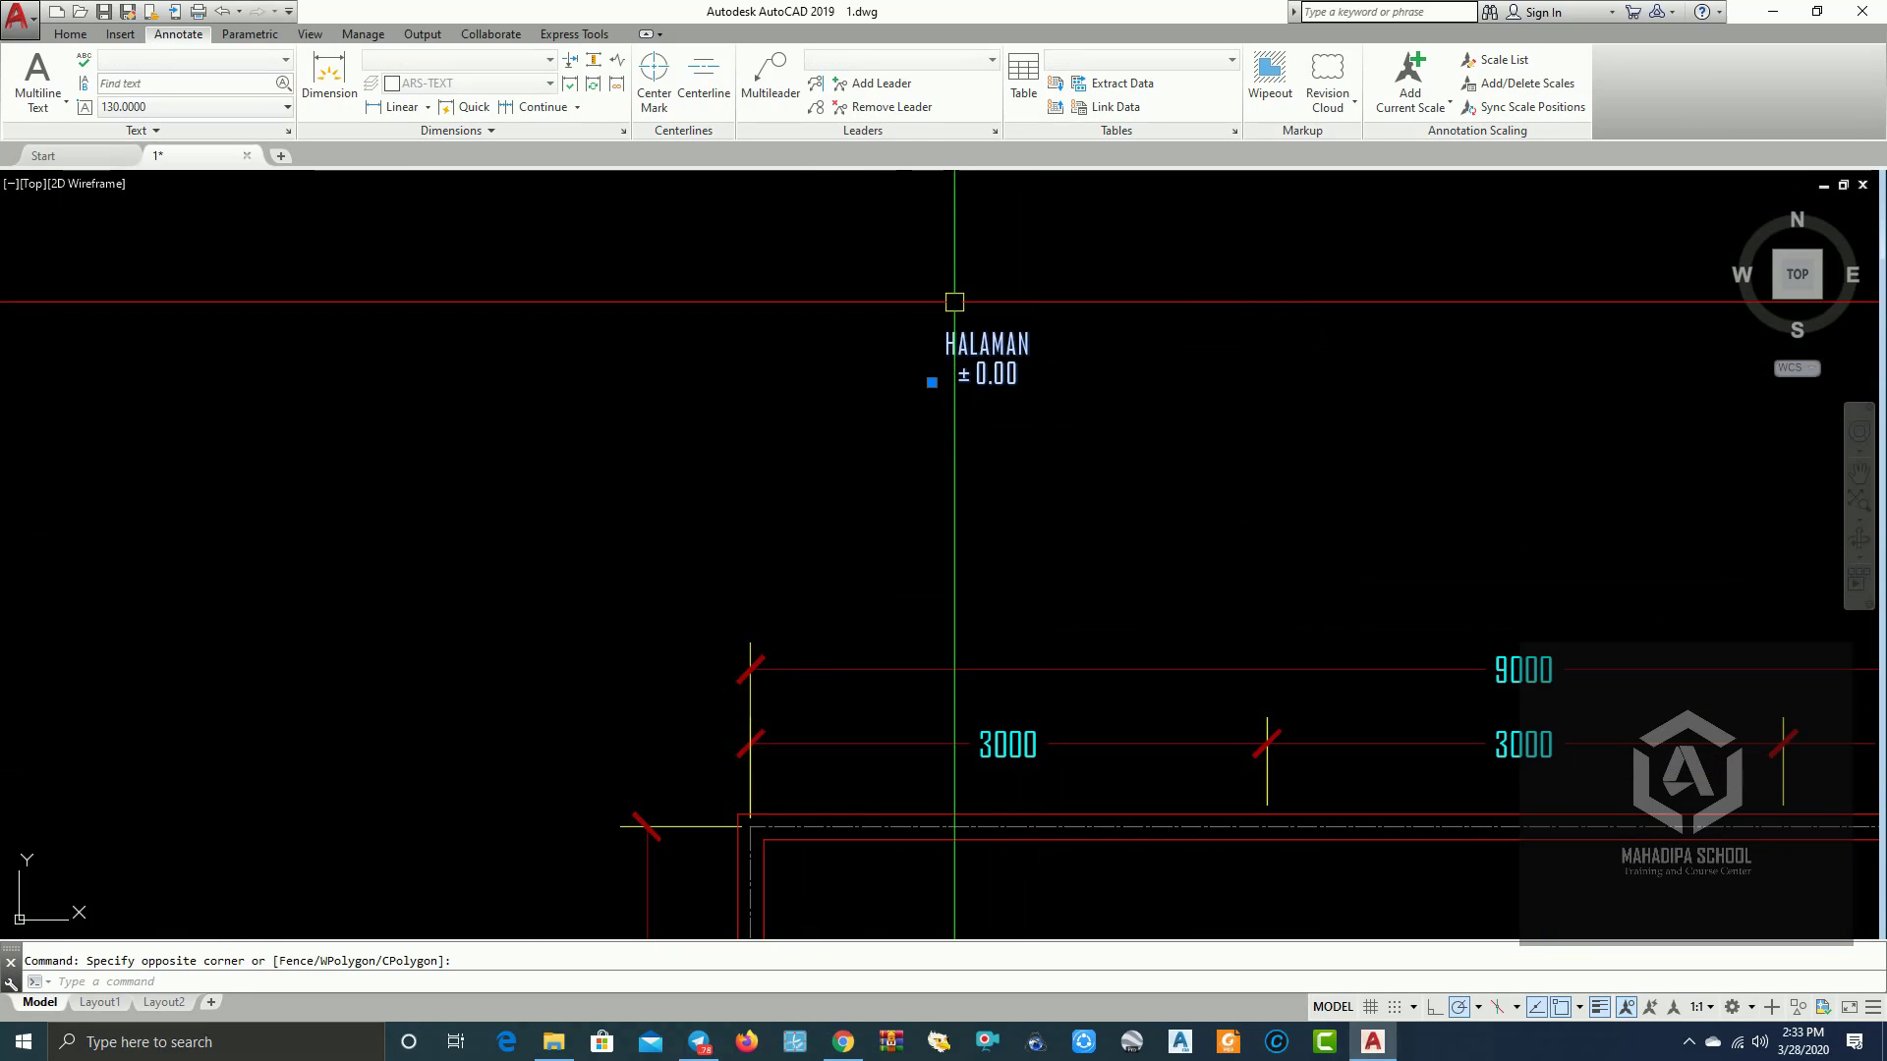
text(c)
key(Return)
click(953, 303)
scroll(1081, 433, down, 2)
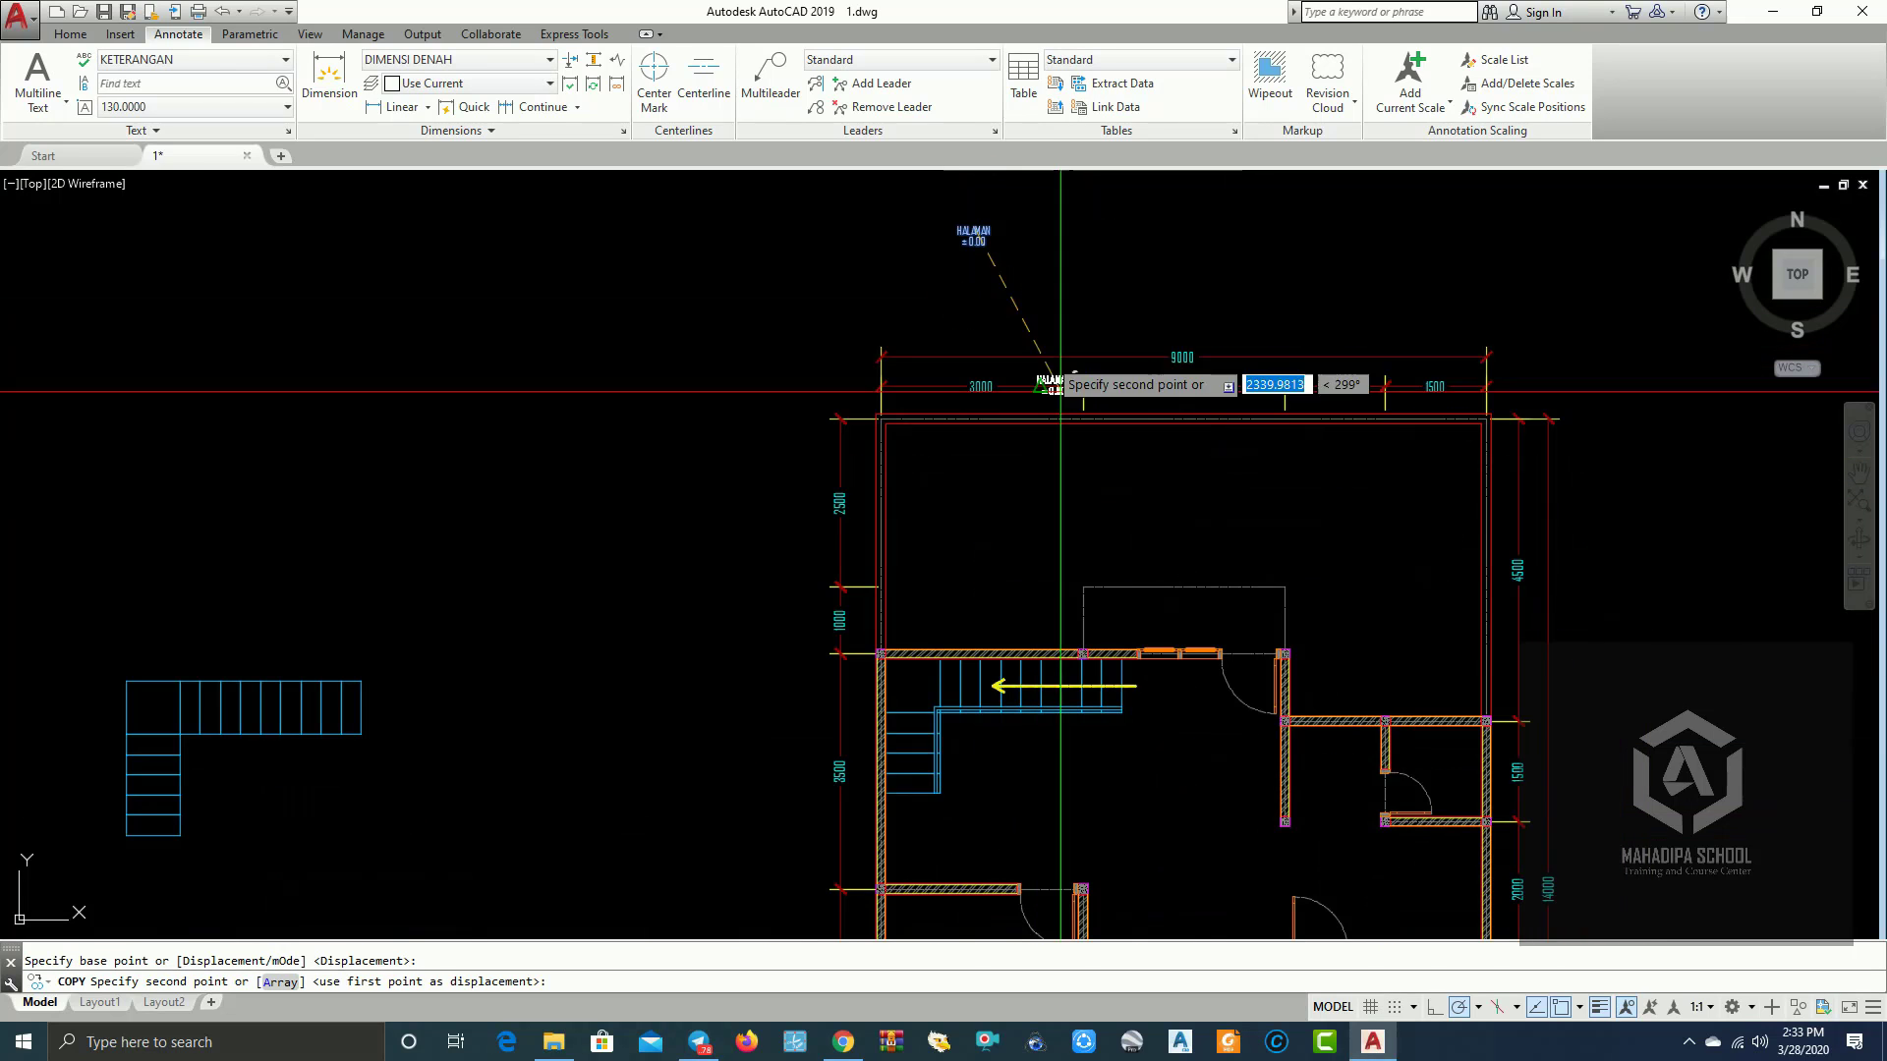
middle_drag(1130, 835, 1094, 587)
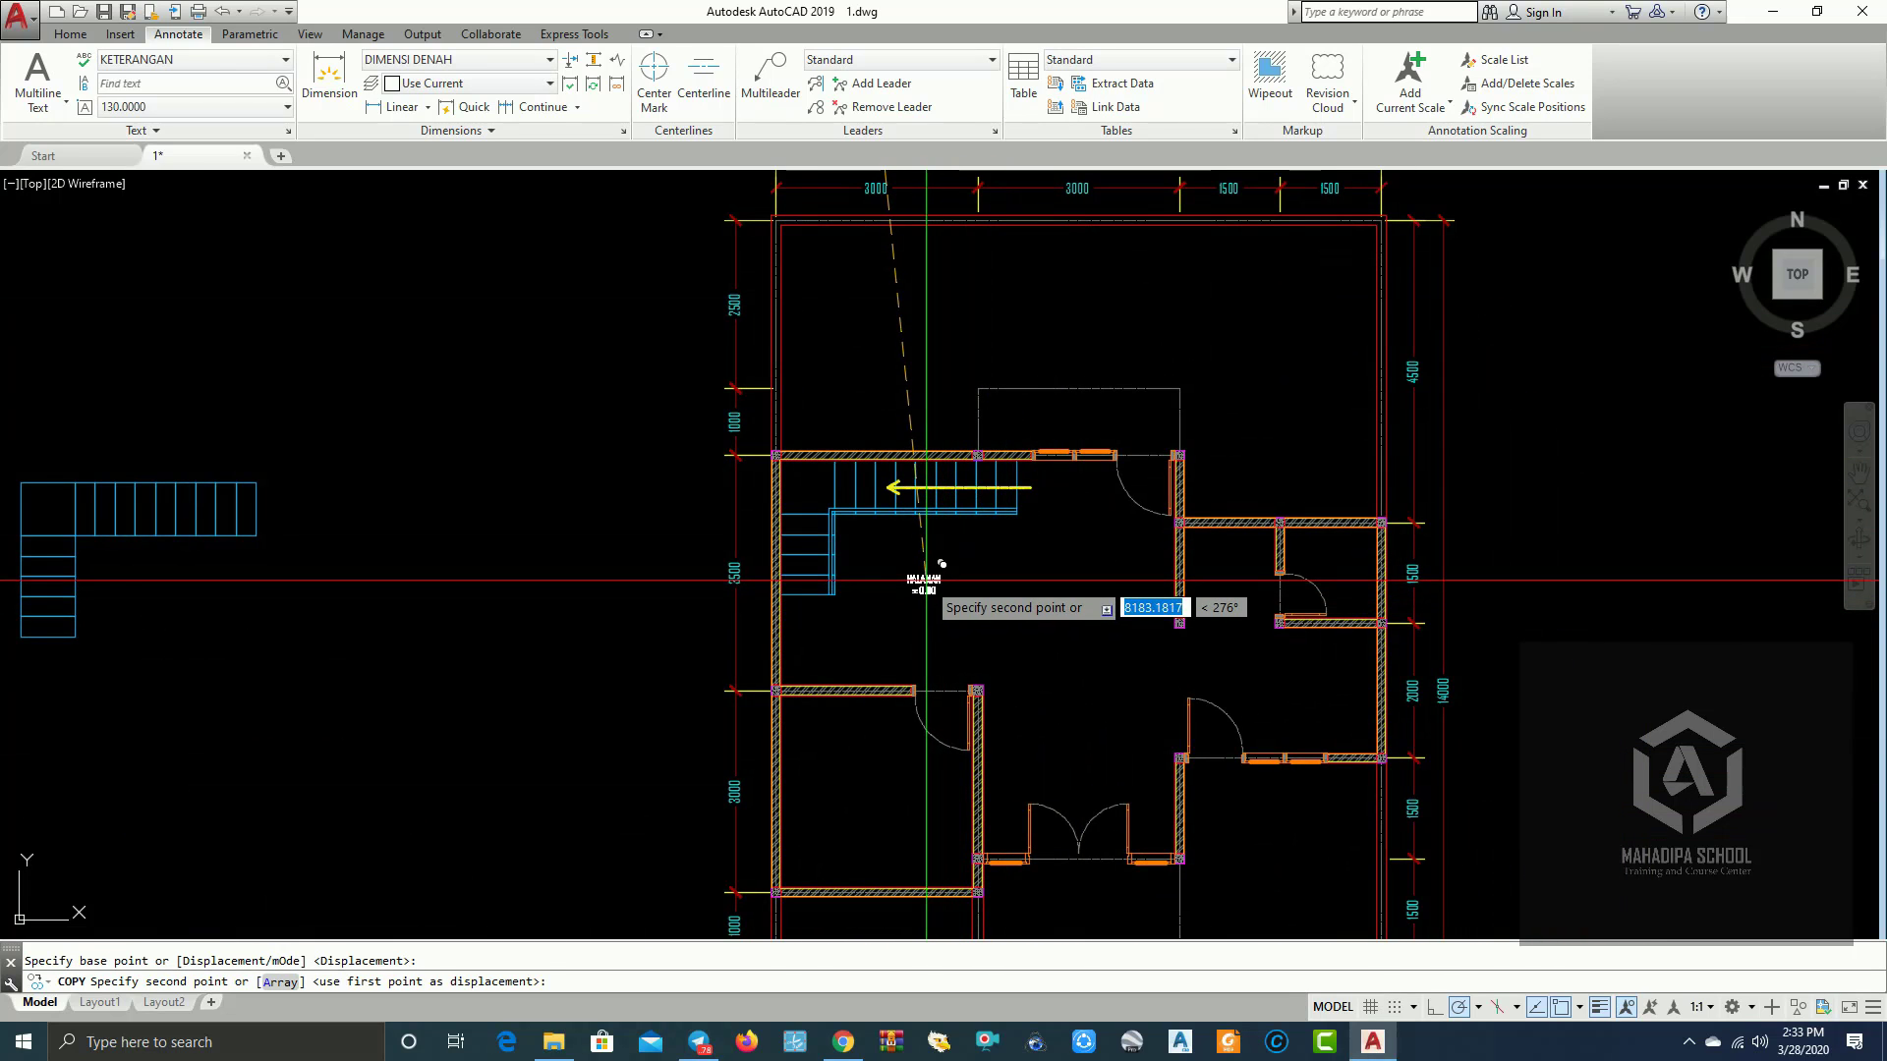
click(924, 587)
scroll(1029, 625, up, 2)
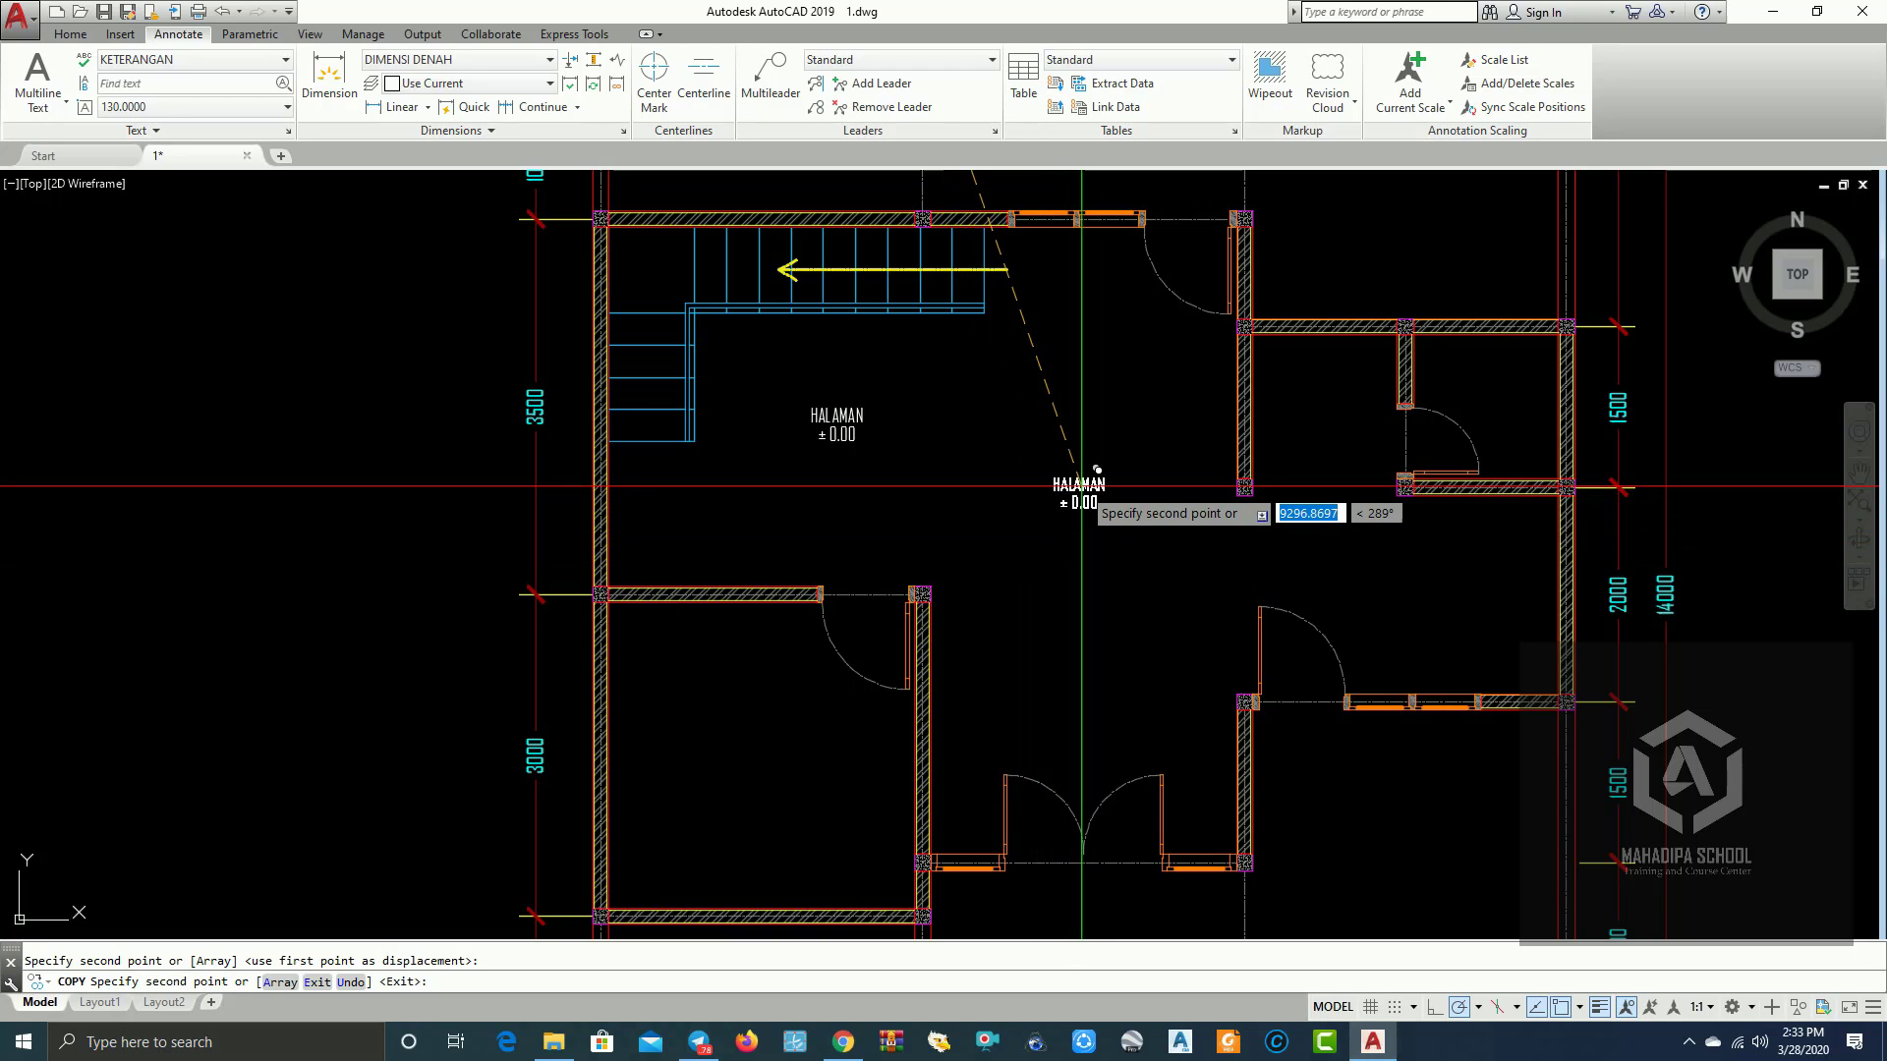
scroll(1096, 470, down, 1)
scroll(1099, 462, up, 1)
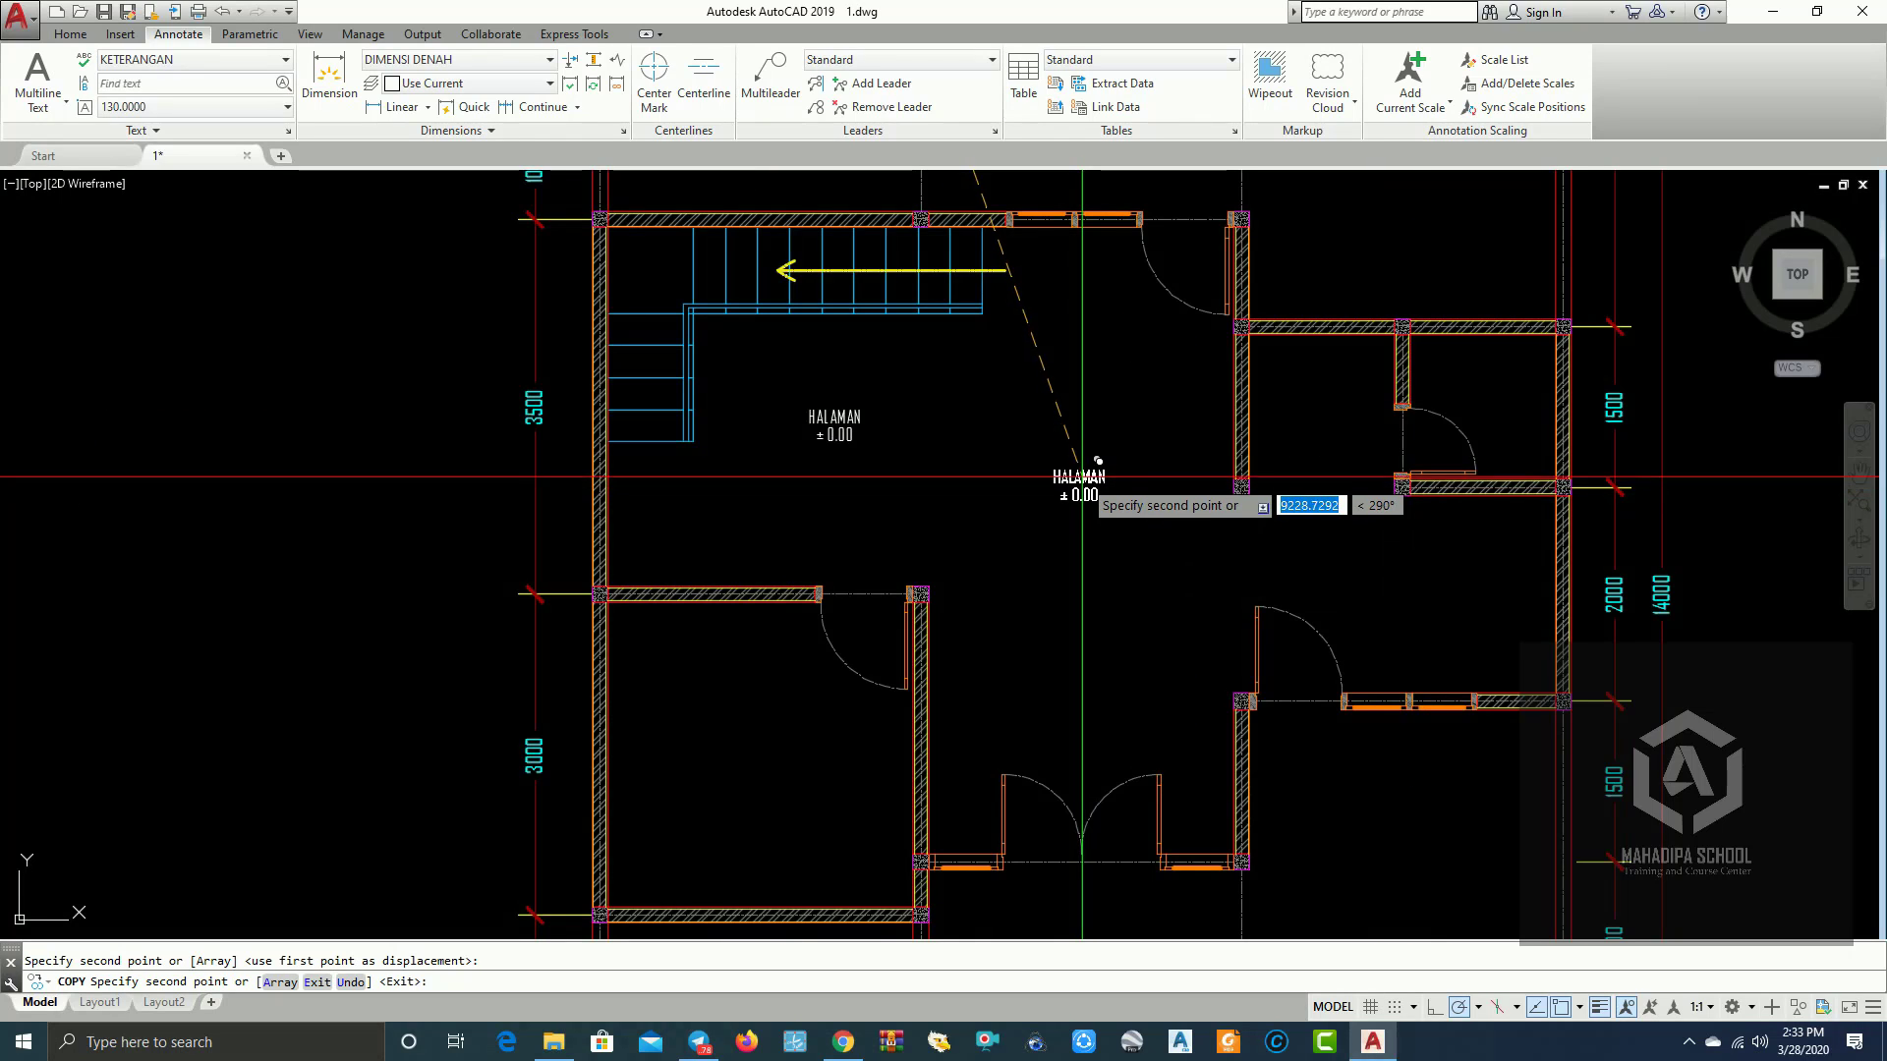
click(1100, 454)
Step: Place further label copies in the lower, right-hand and upper-right rooms
middle_drag(1099, 454, 1087, 351)
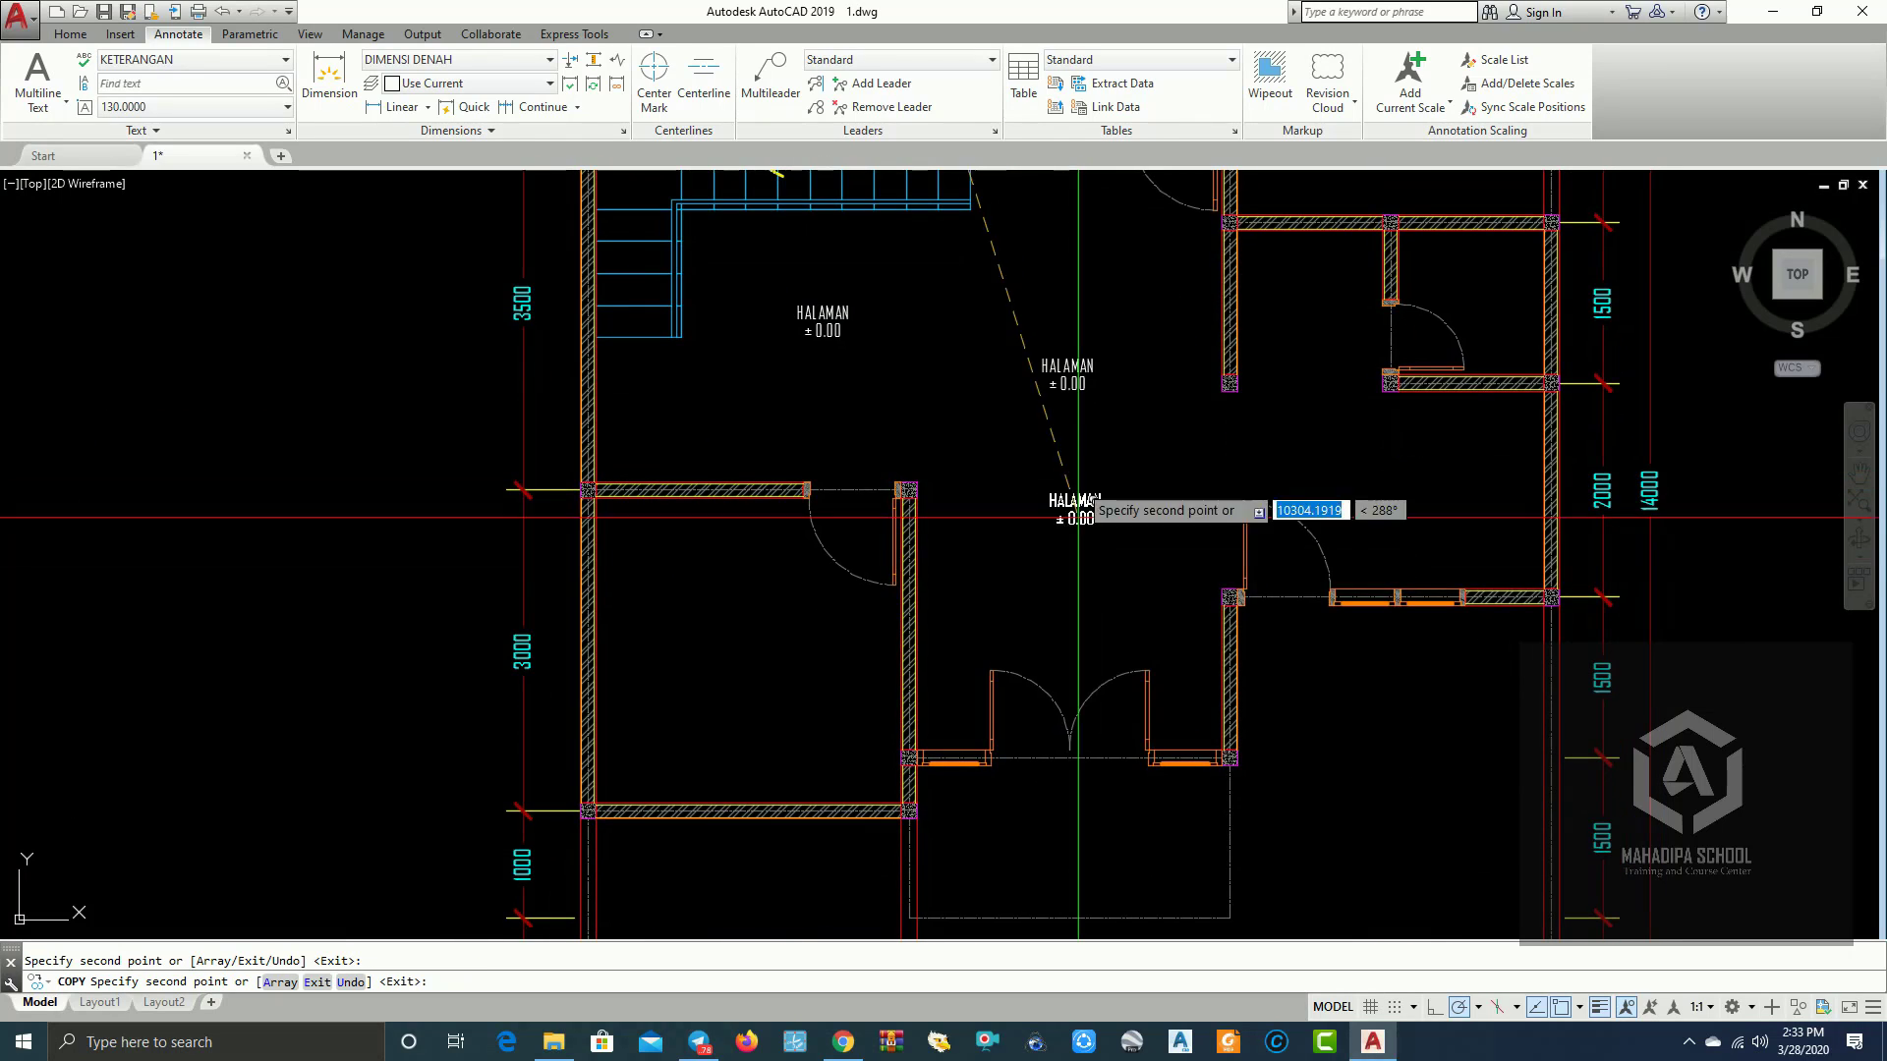
click(1094, 591)
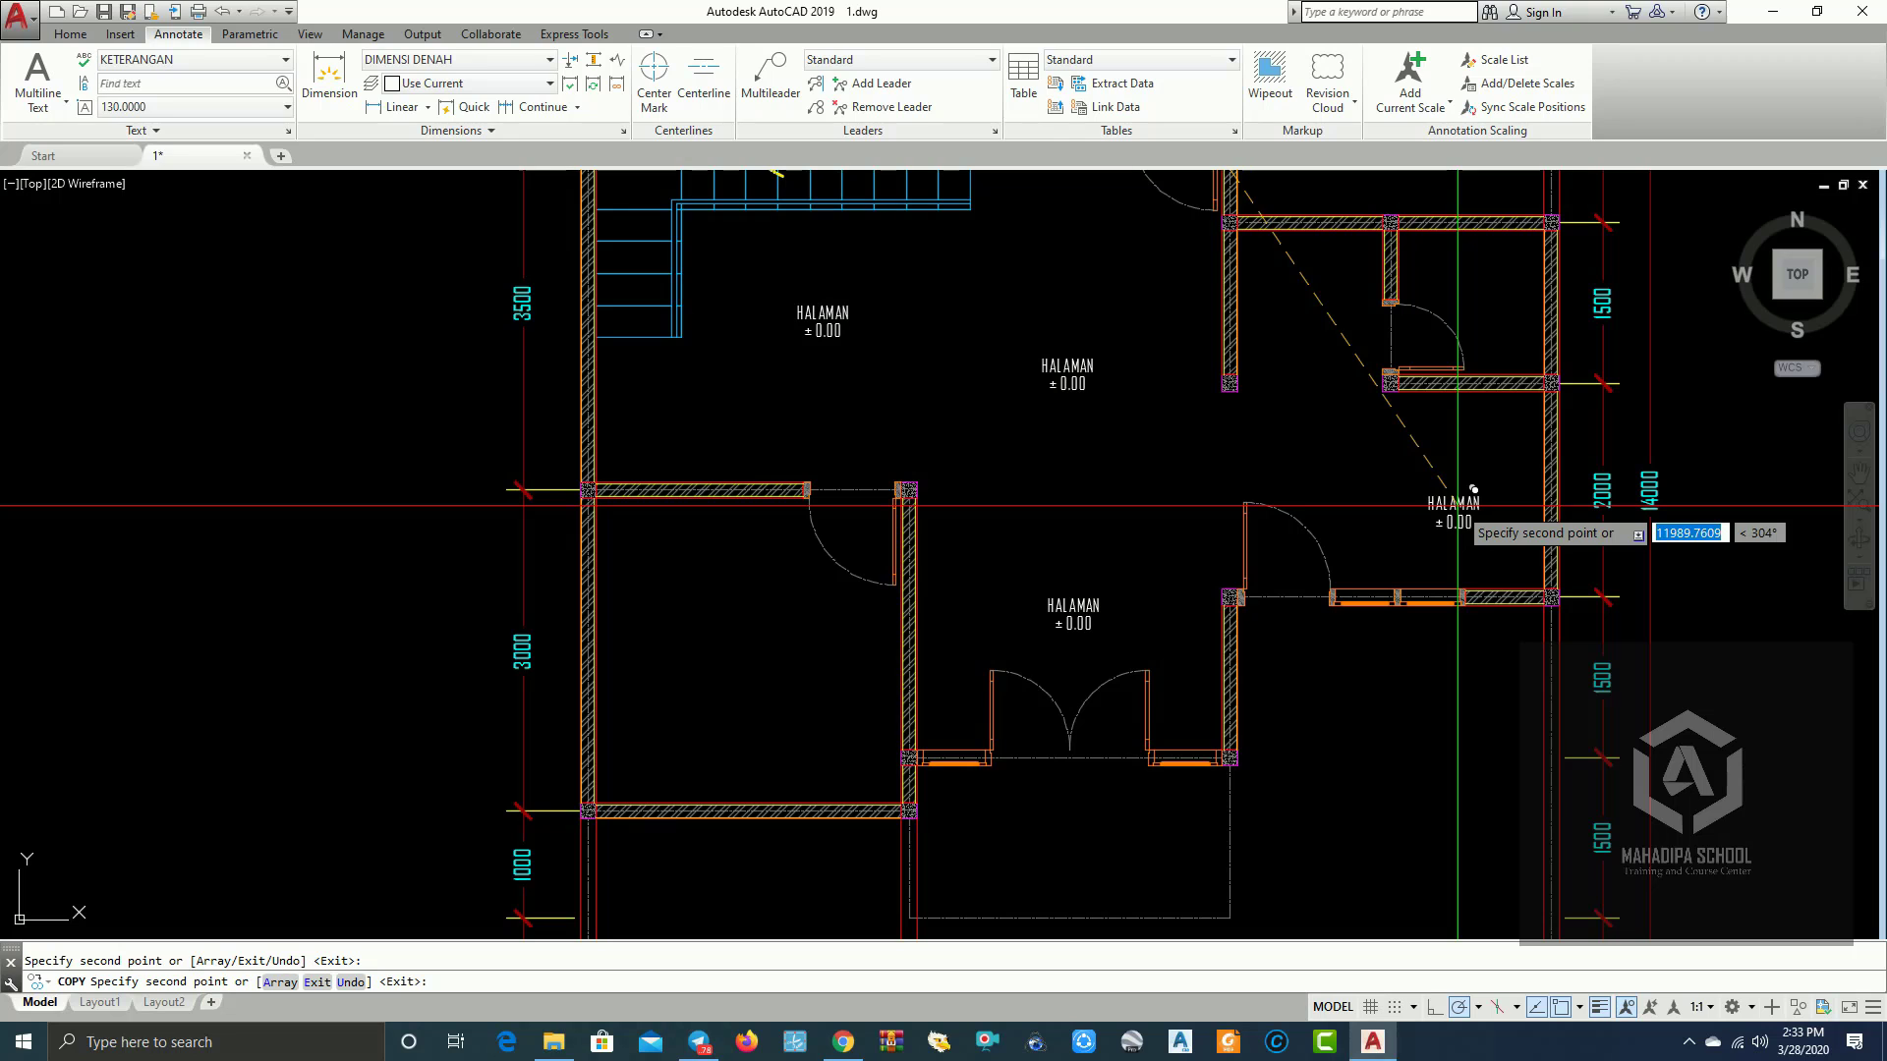
click(1473, 489)
scroll(1483, 295, up, 1)
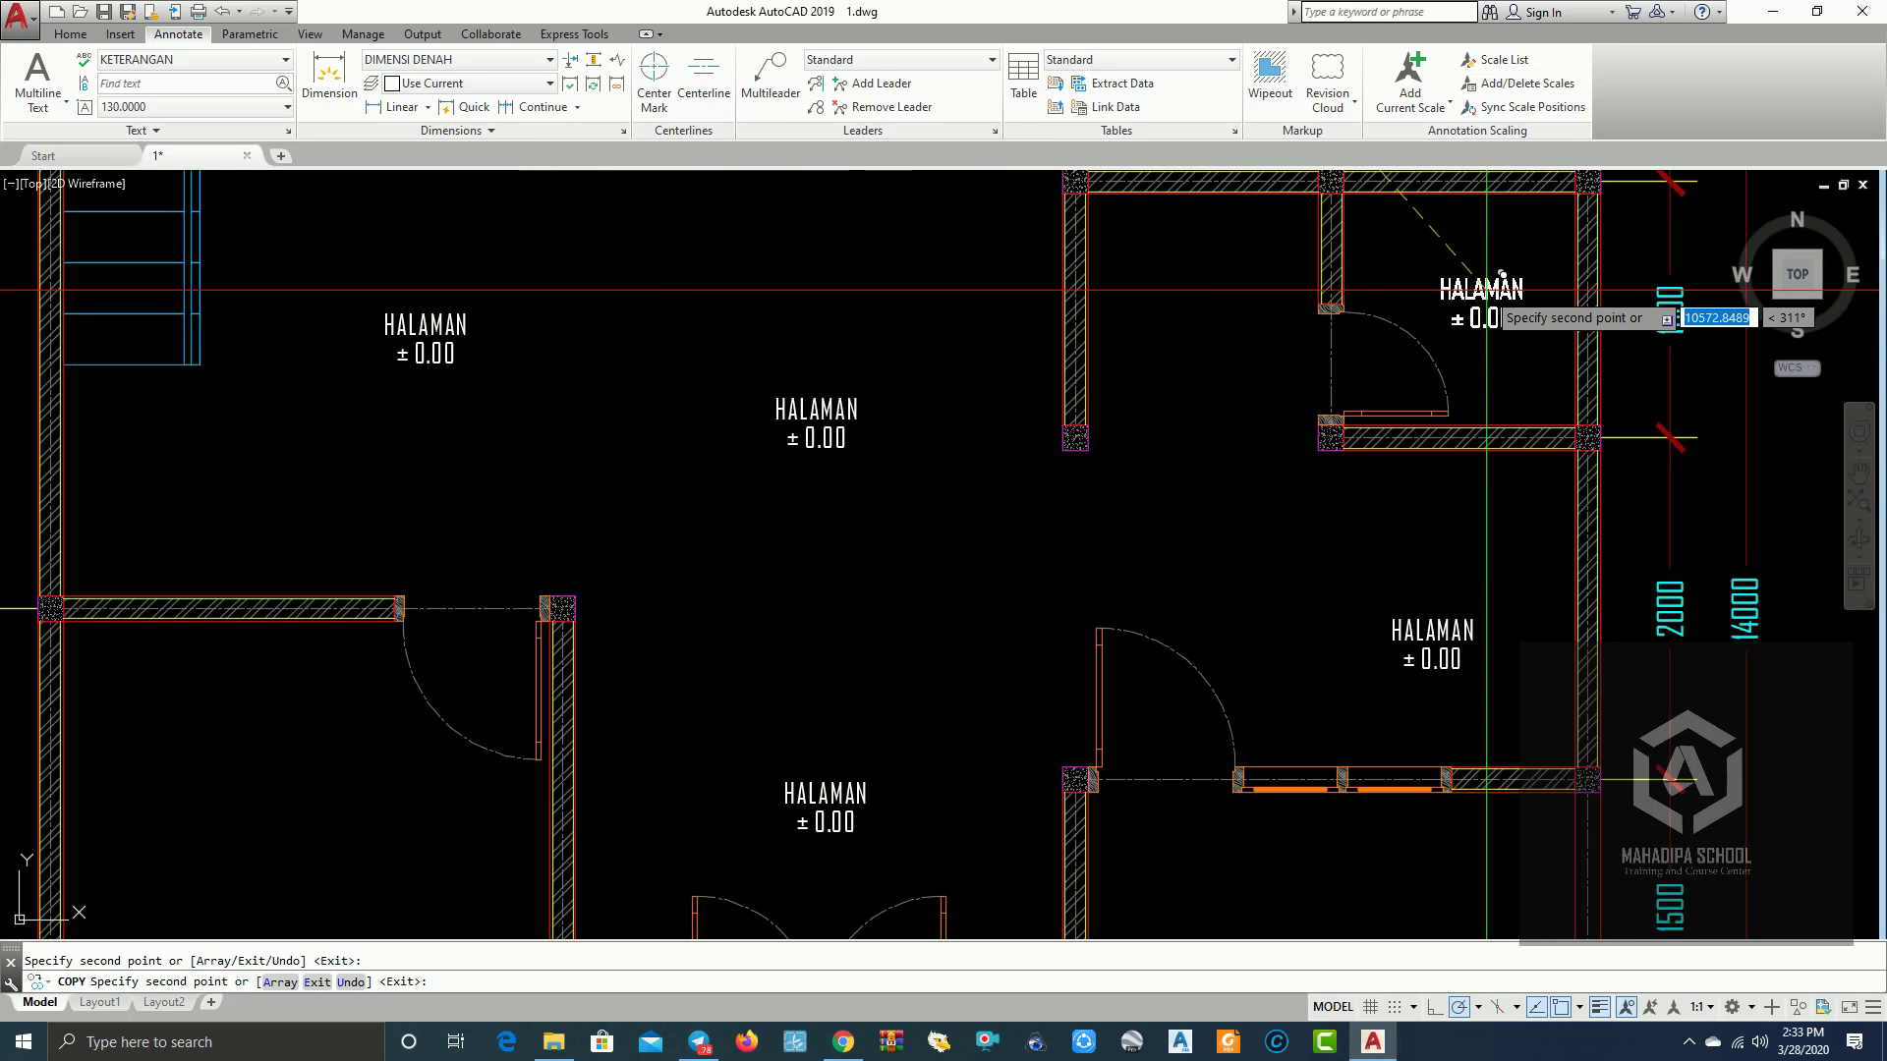
click(1481, 297)
scroll(1482, 296, down, 1)
scroll(1445, 366, down, 2)
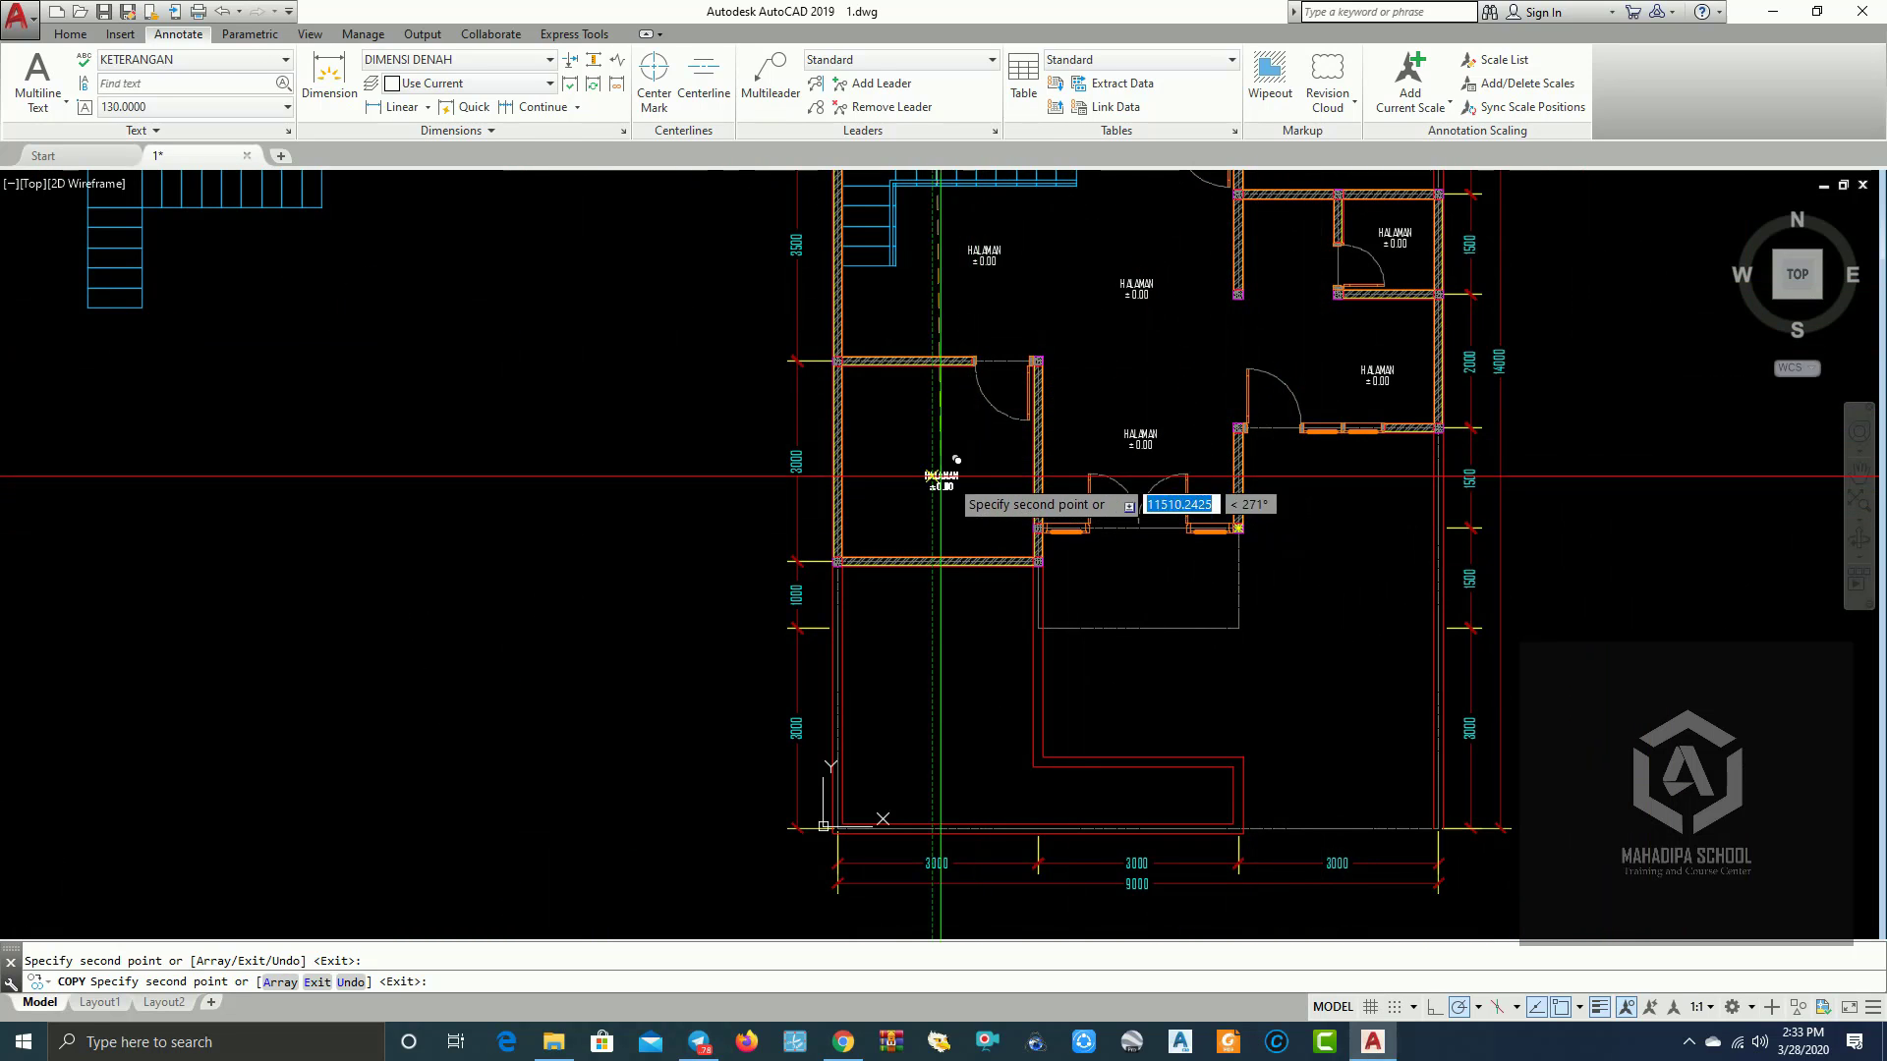
click(919, 432)
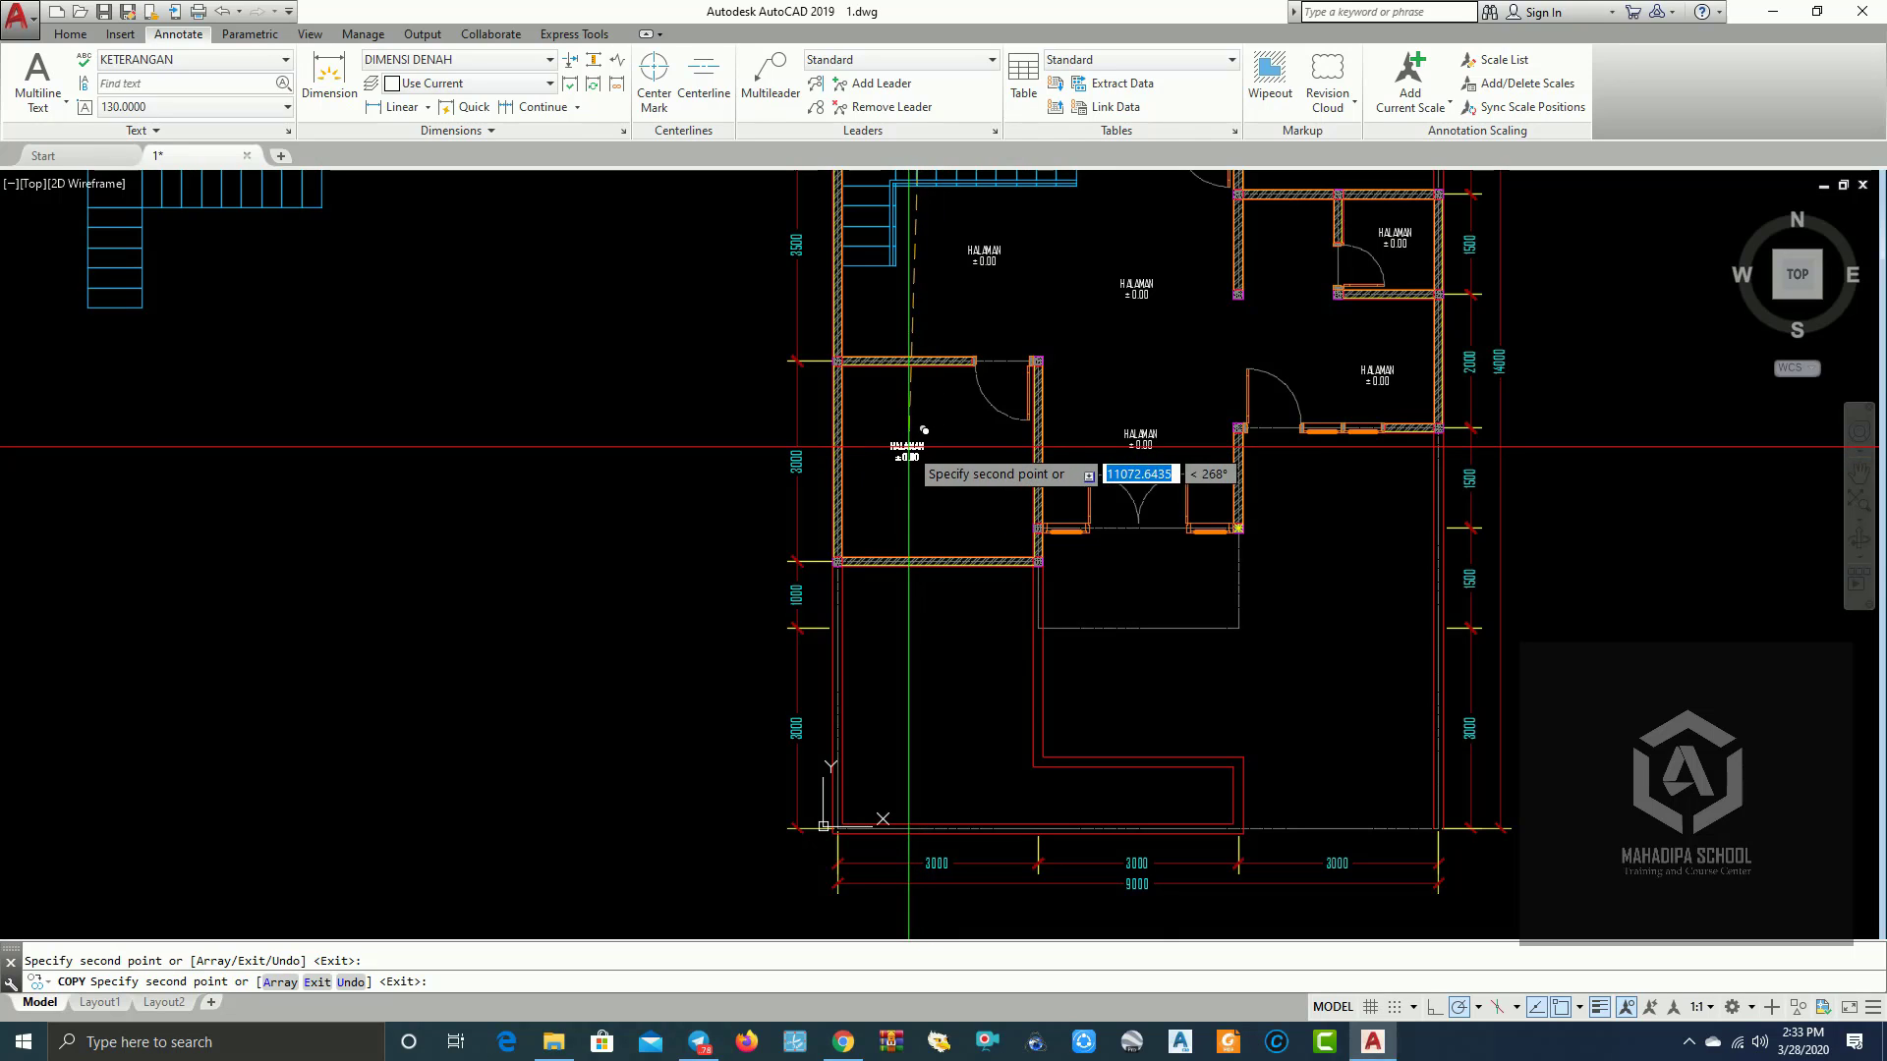
click(1159, 561)
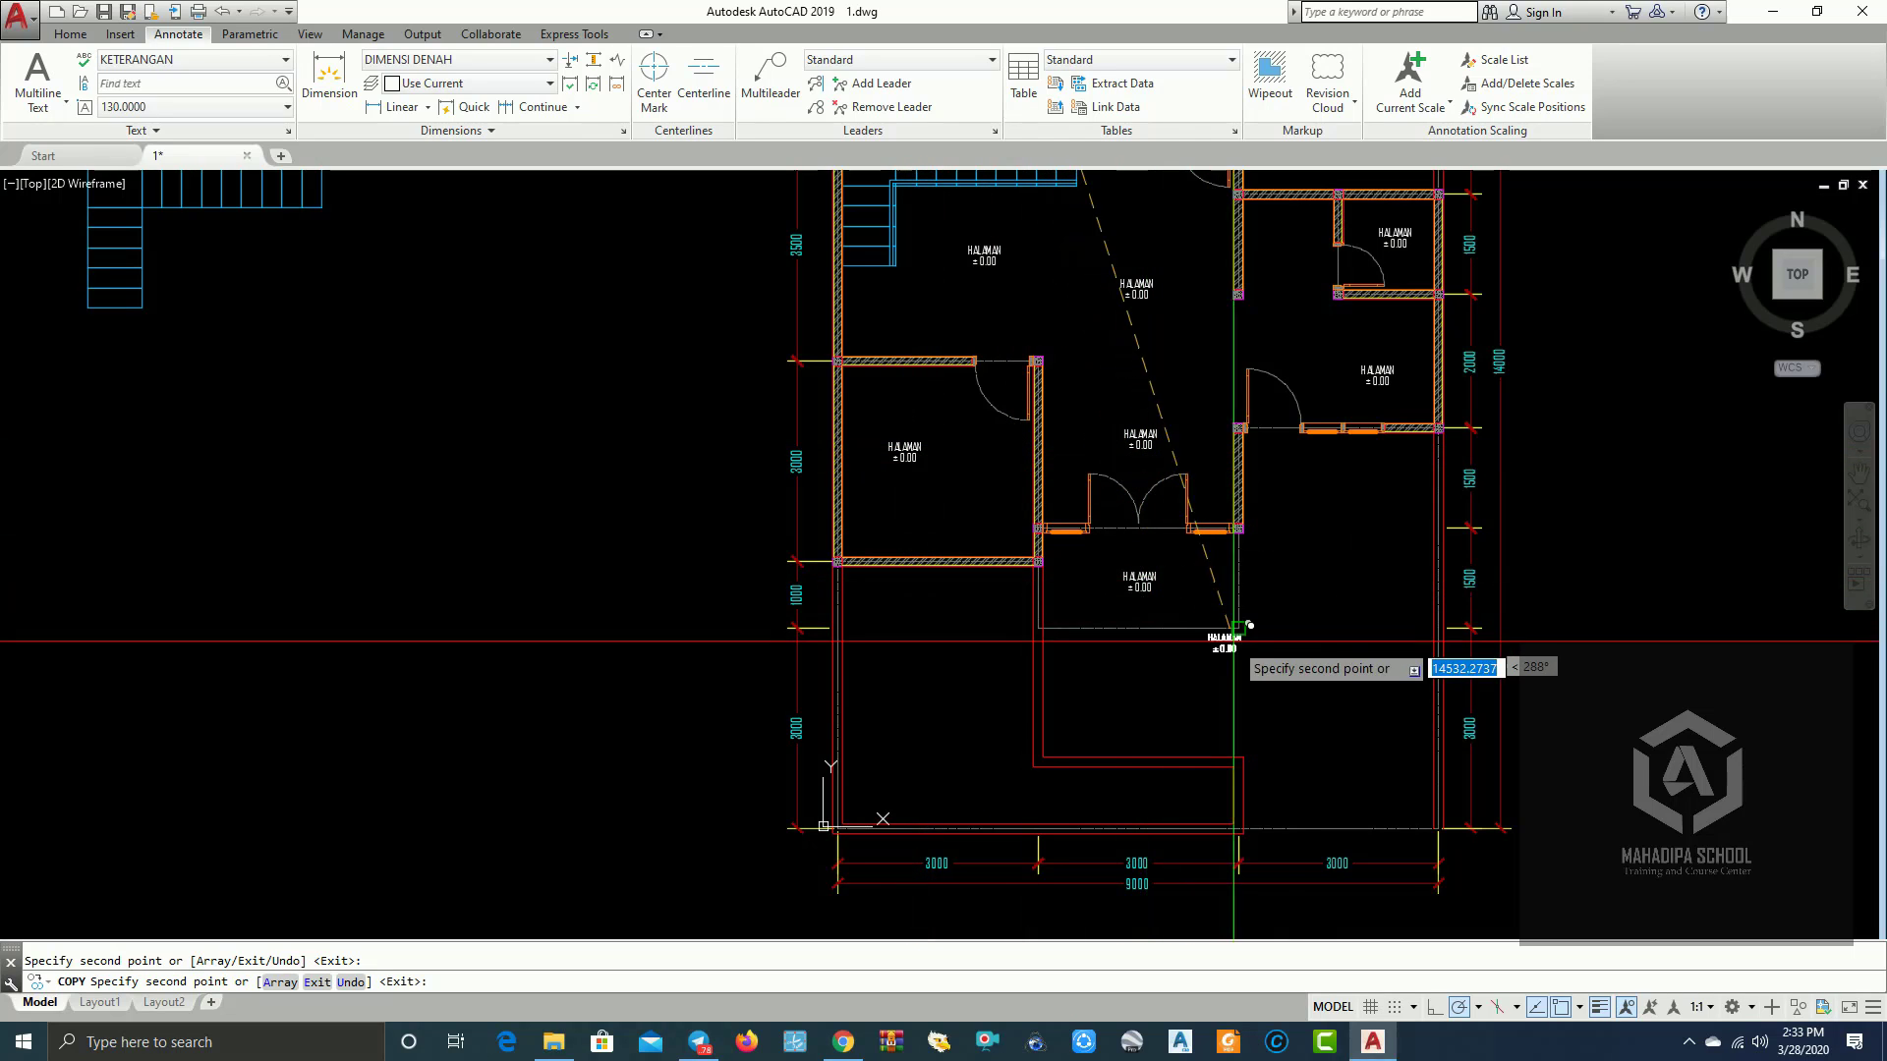
click(927, 680)
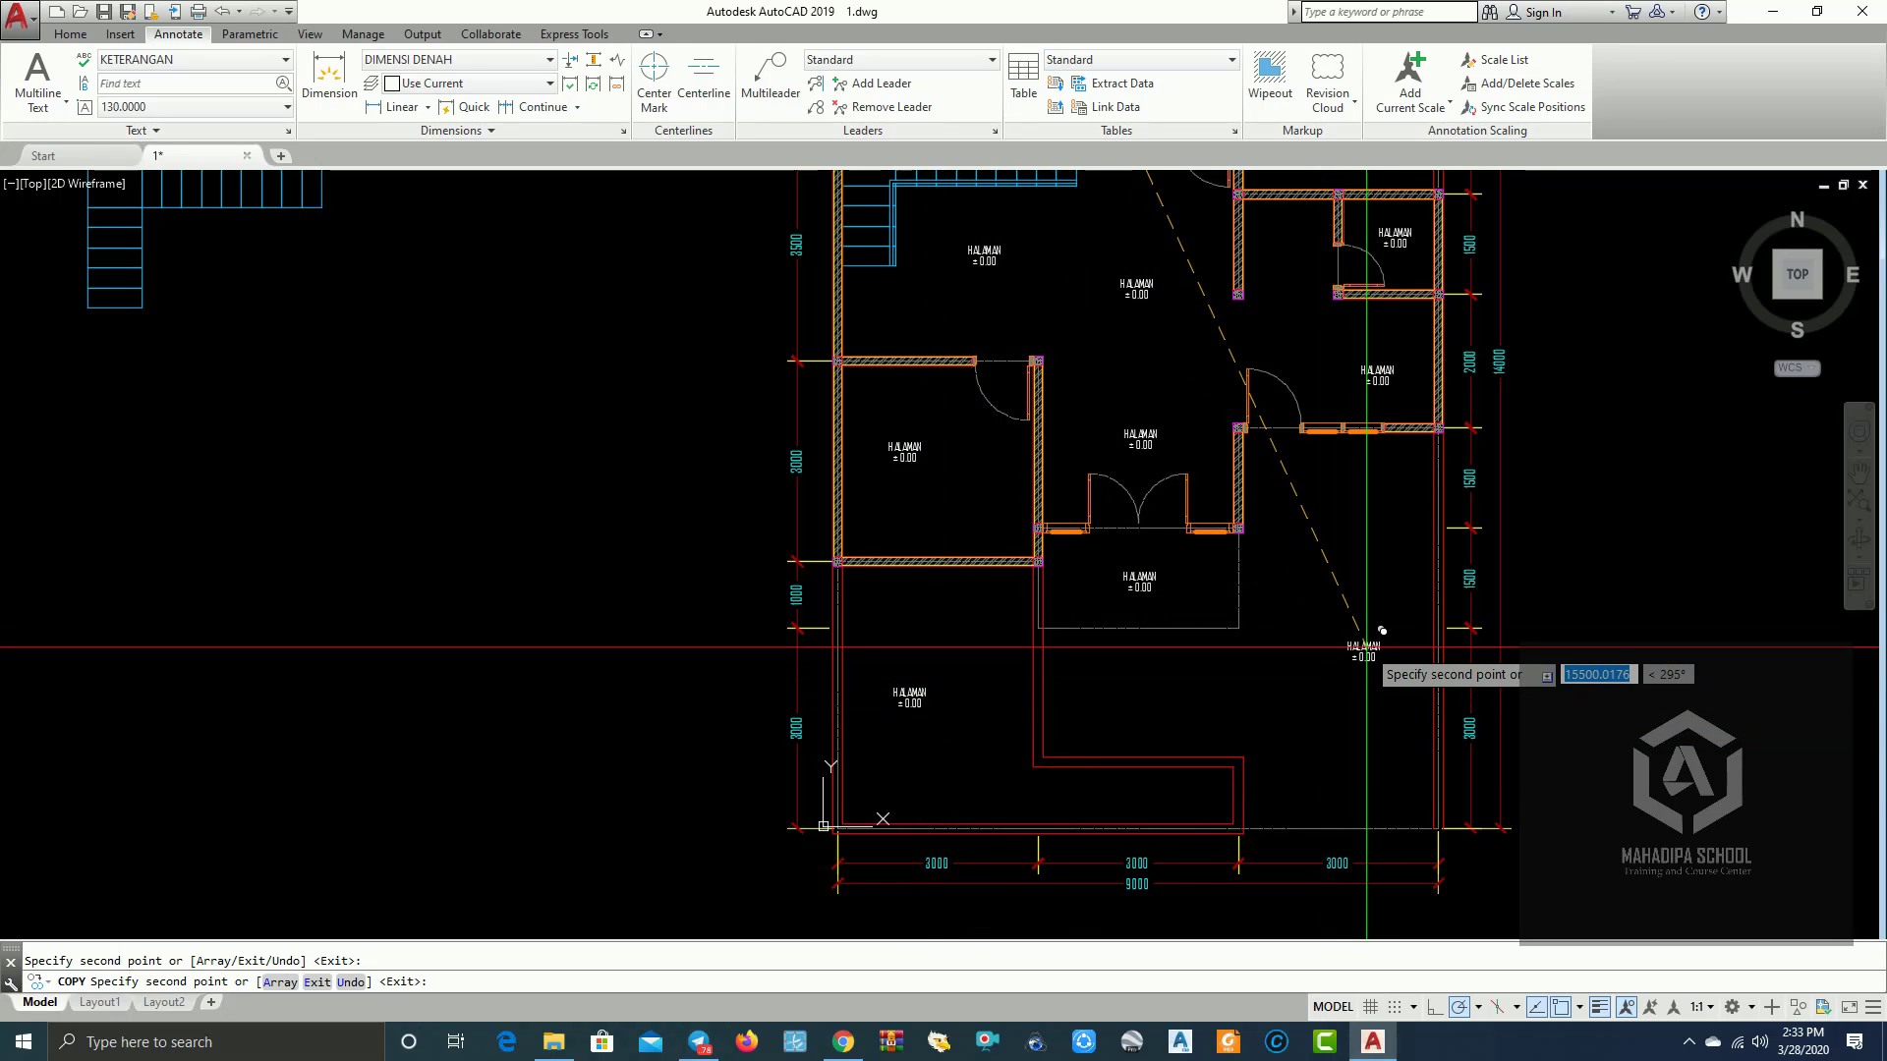
key(Return)
Step: End the copy command and open the upper-left room label's attributes for editing
scroll(978, 315, up, 4)
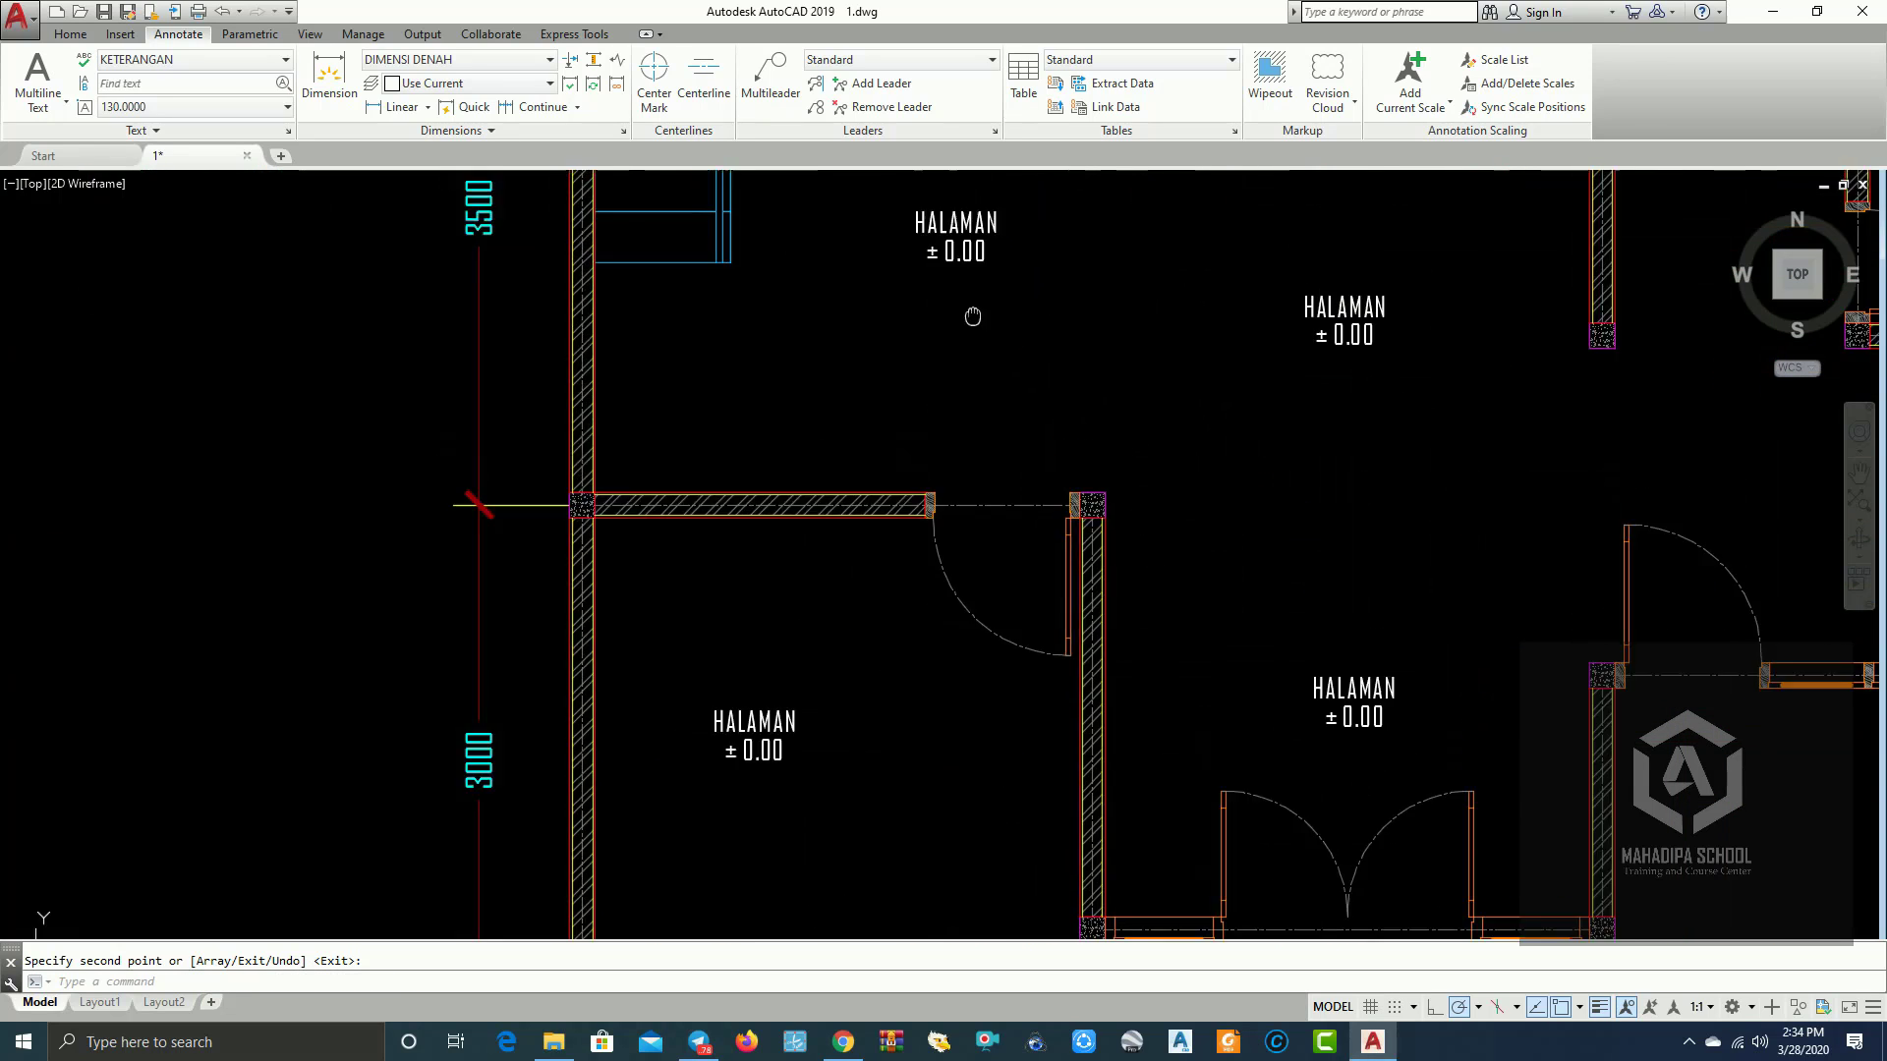
key(Return)
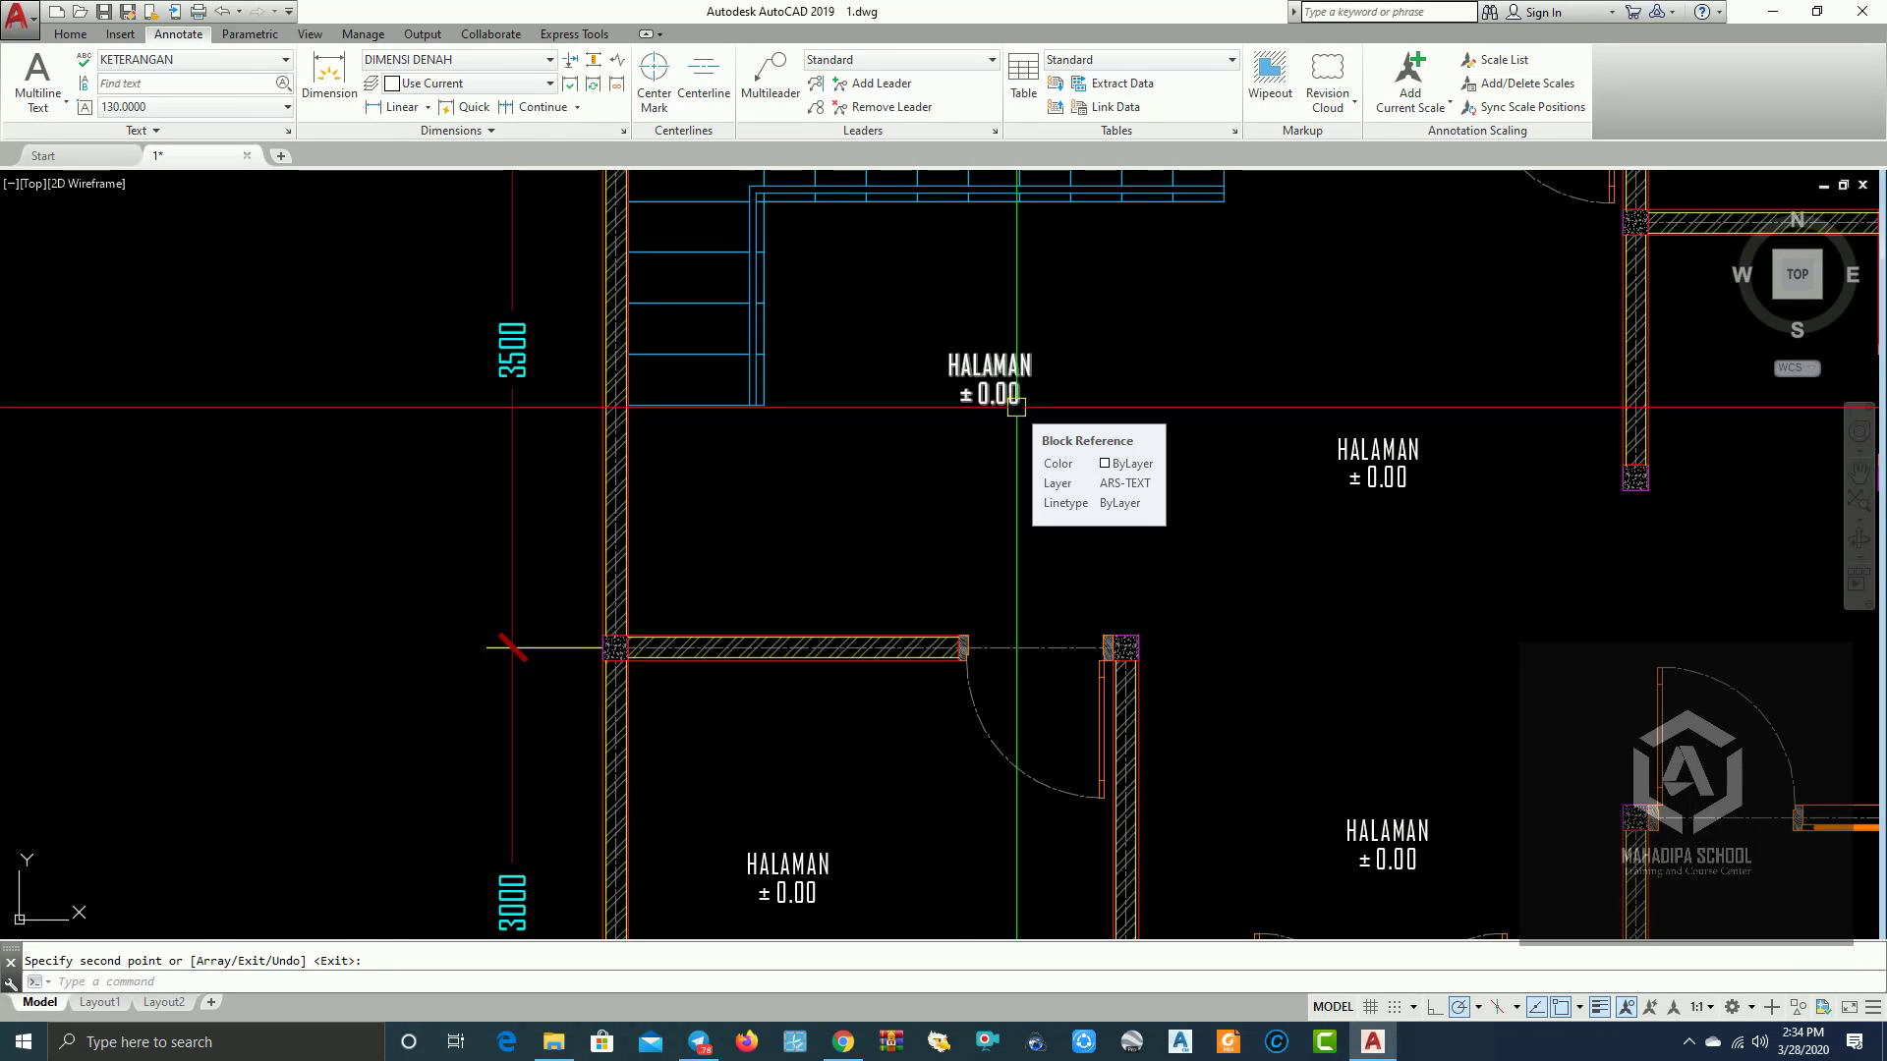
scroll(1016, 406, up, 3)
click(998, 352)
double_click(1022, 357)
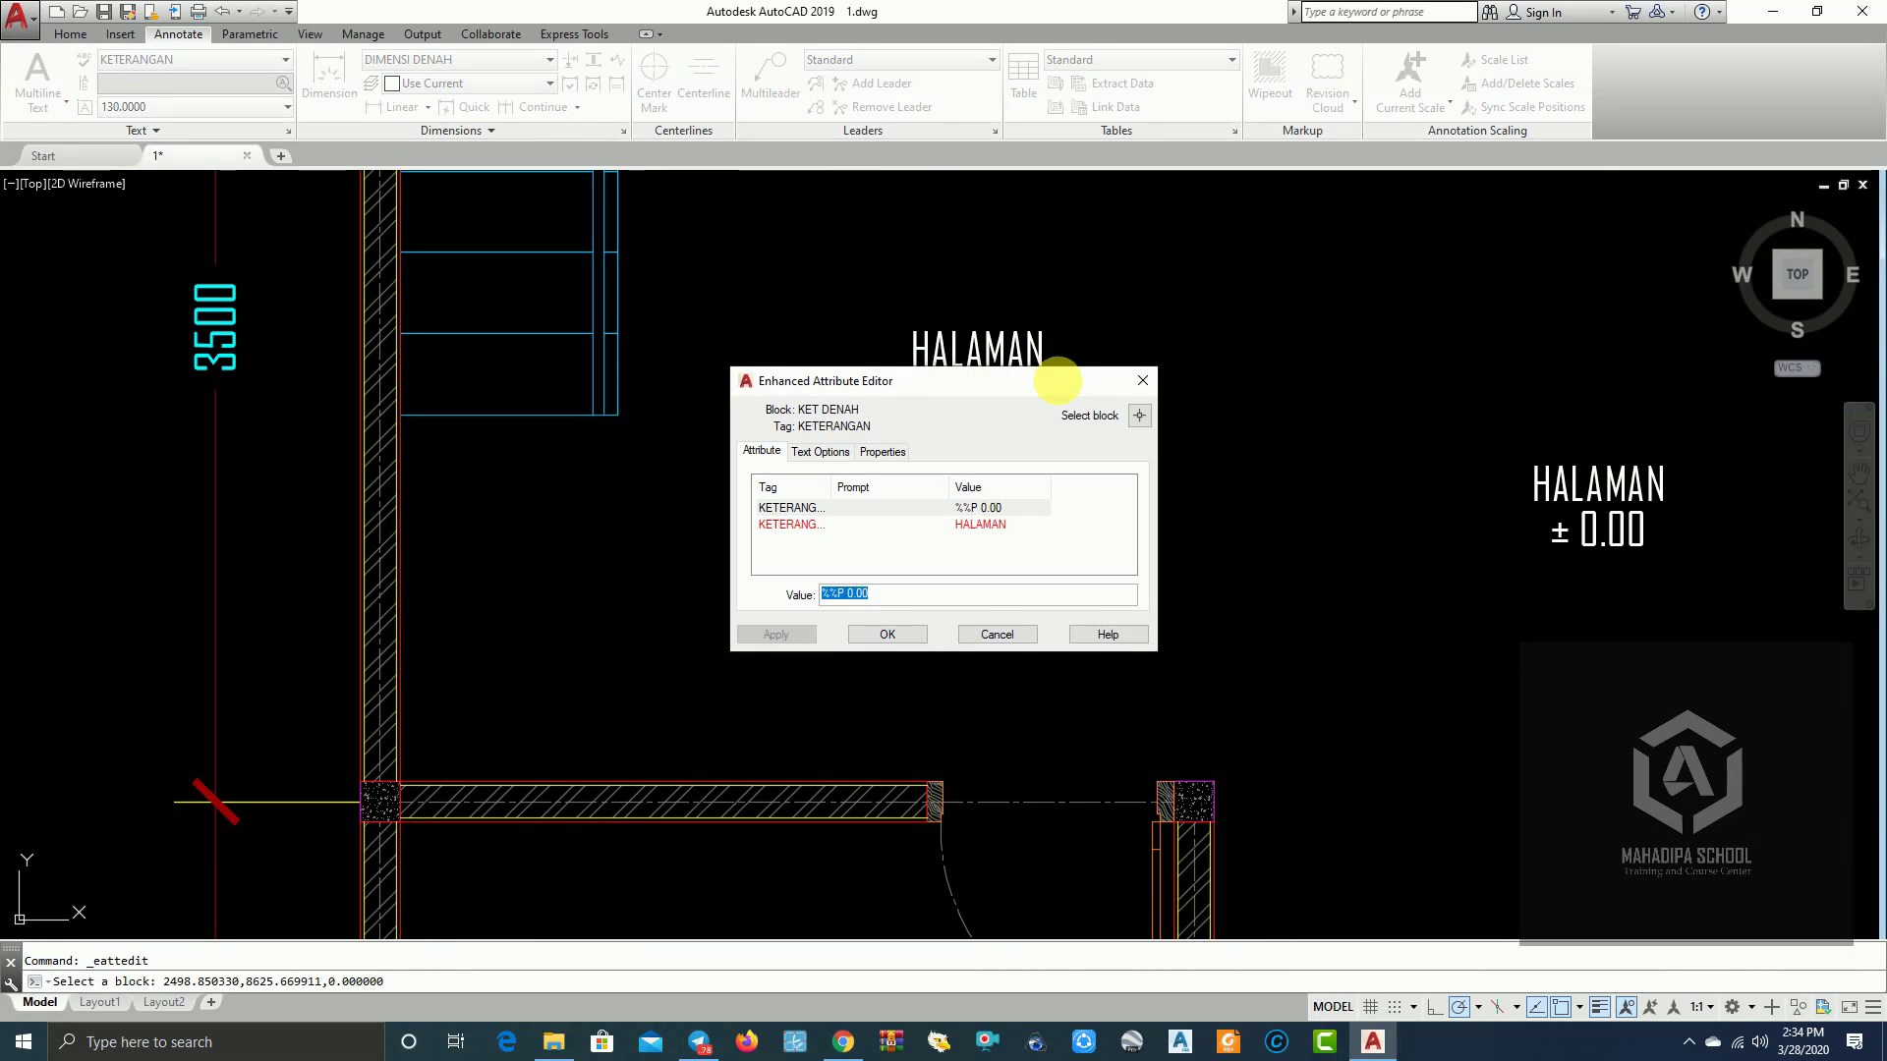
Step: Change the room-name value from HALAMAN to R. KELUARGA and apply it
click(900, 520)
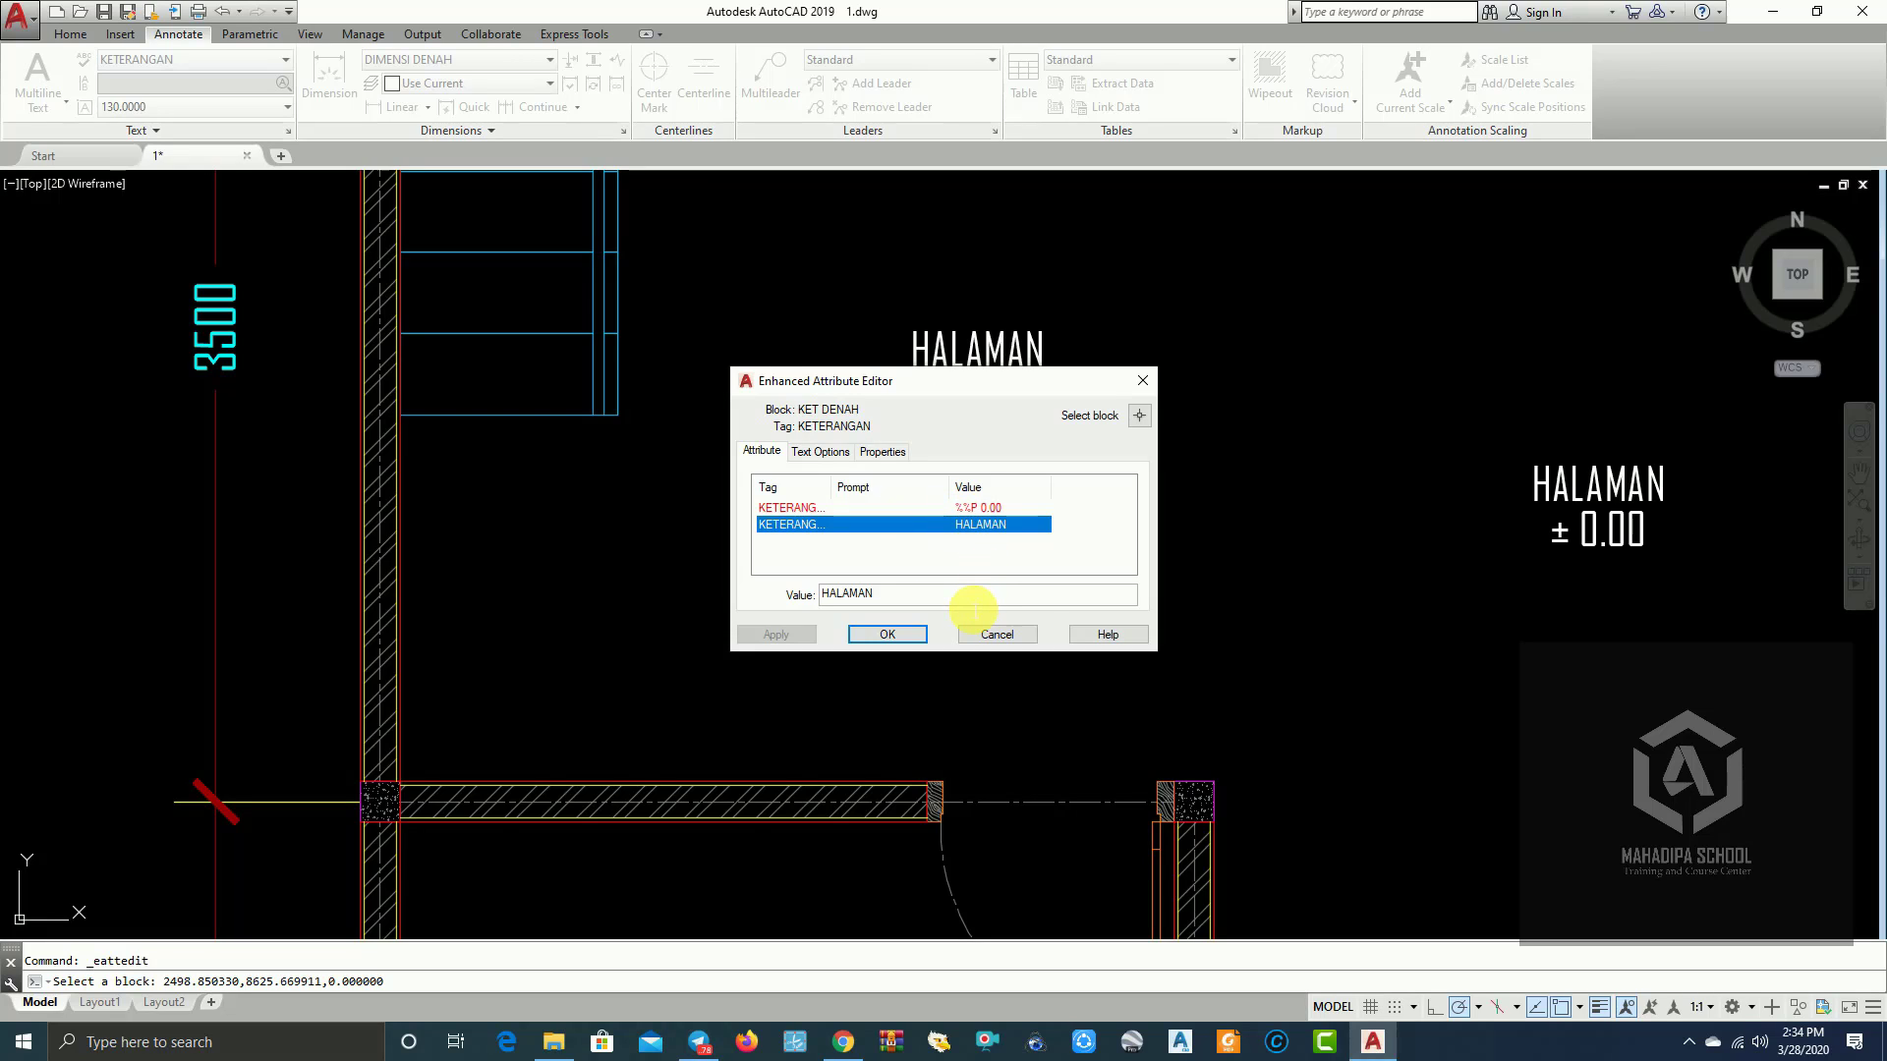
double_click(864, 594)
text(R.)
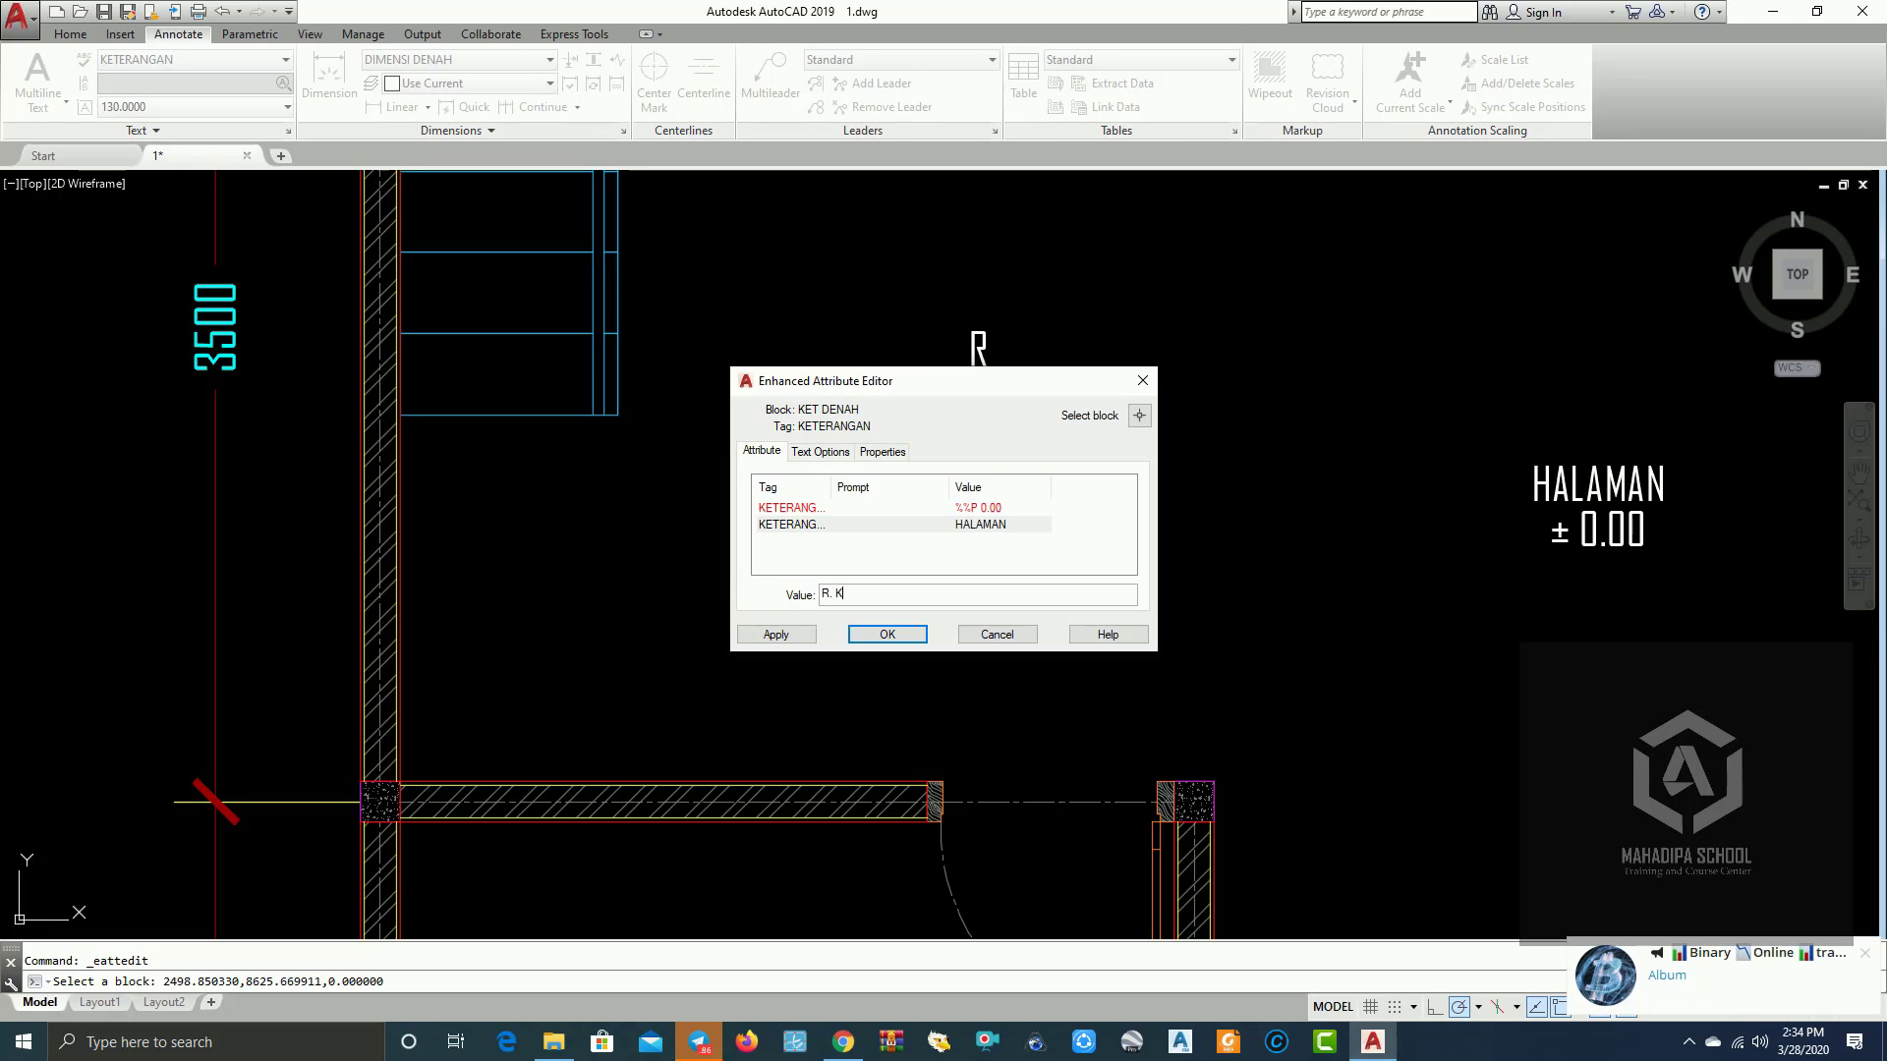
text( KELURGA)
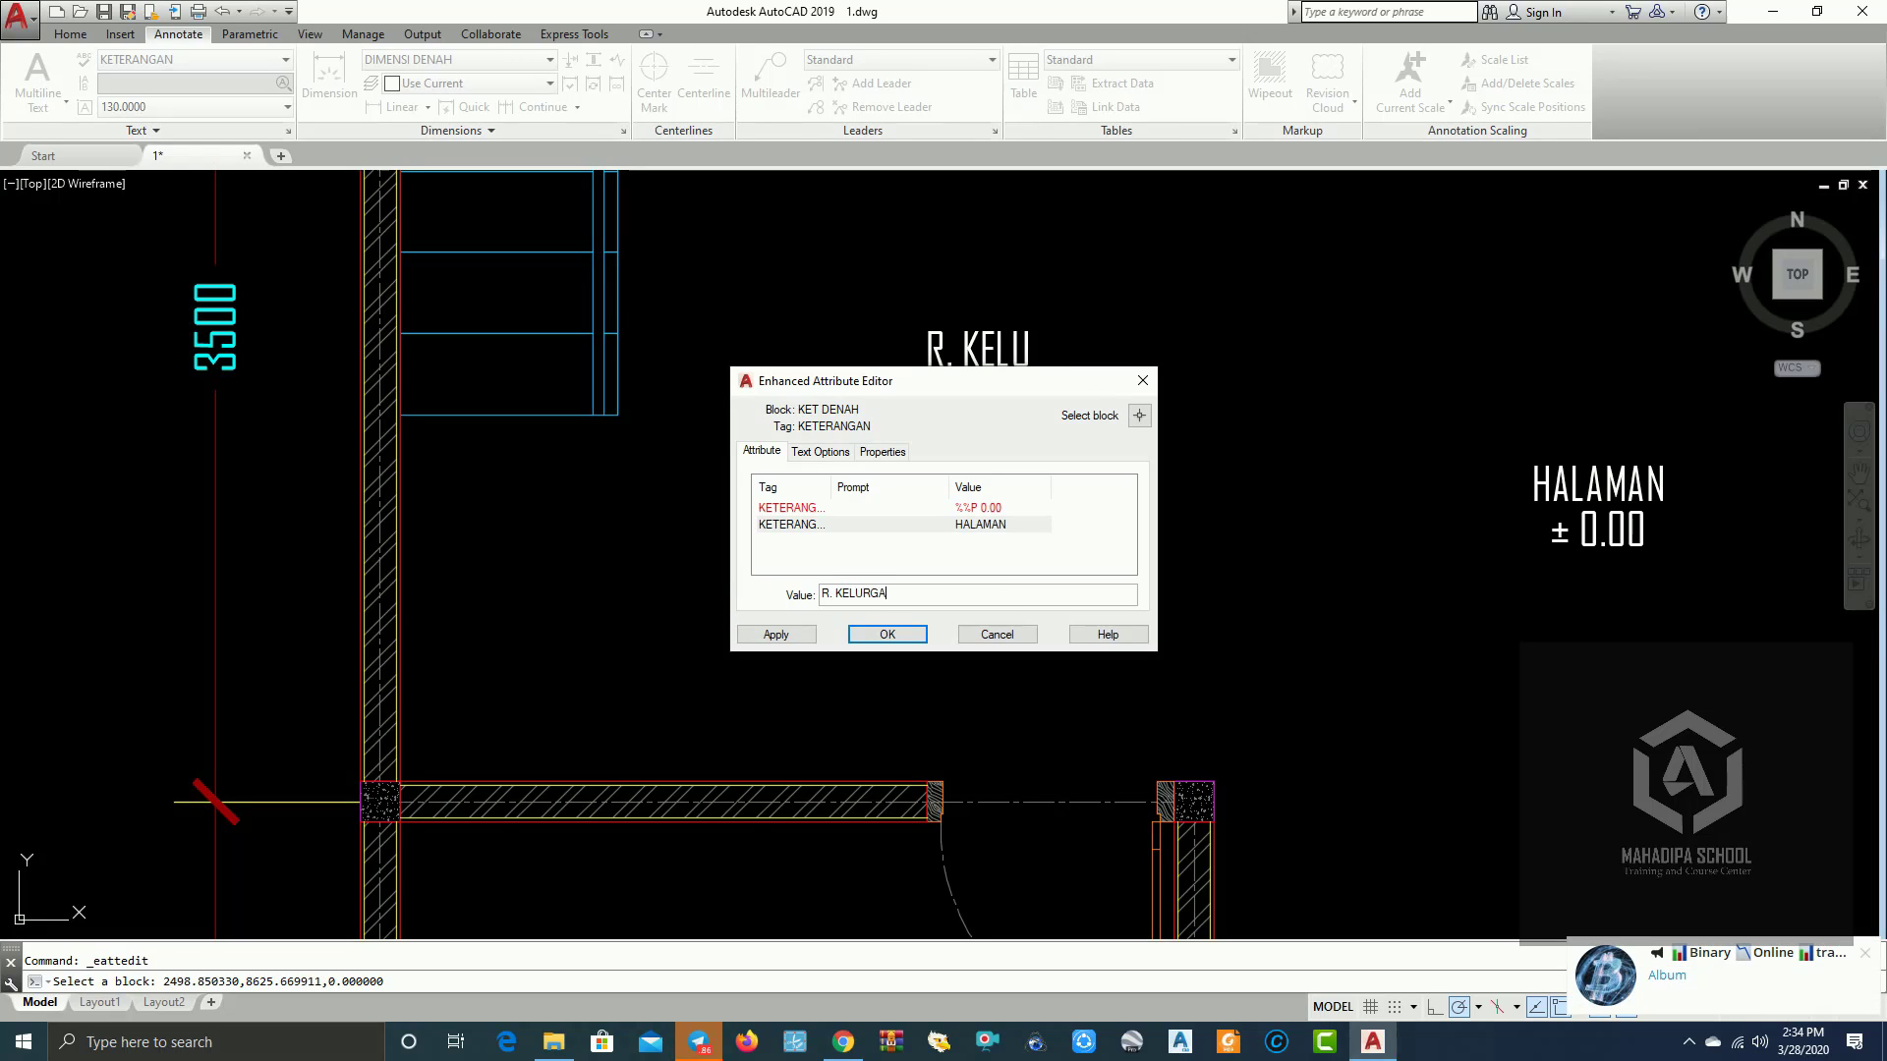
key(BackSpace)
key(BackSpace)
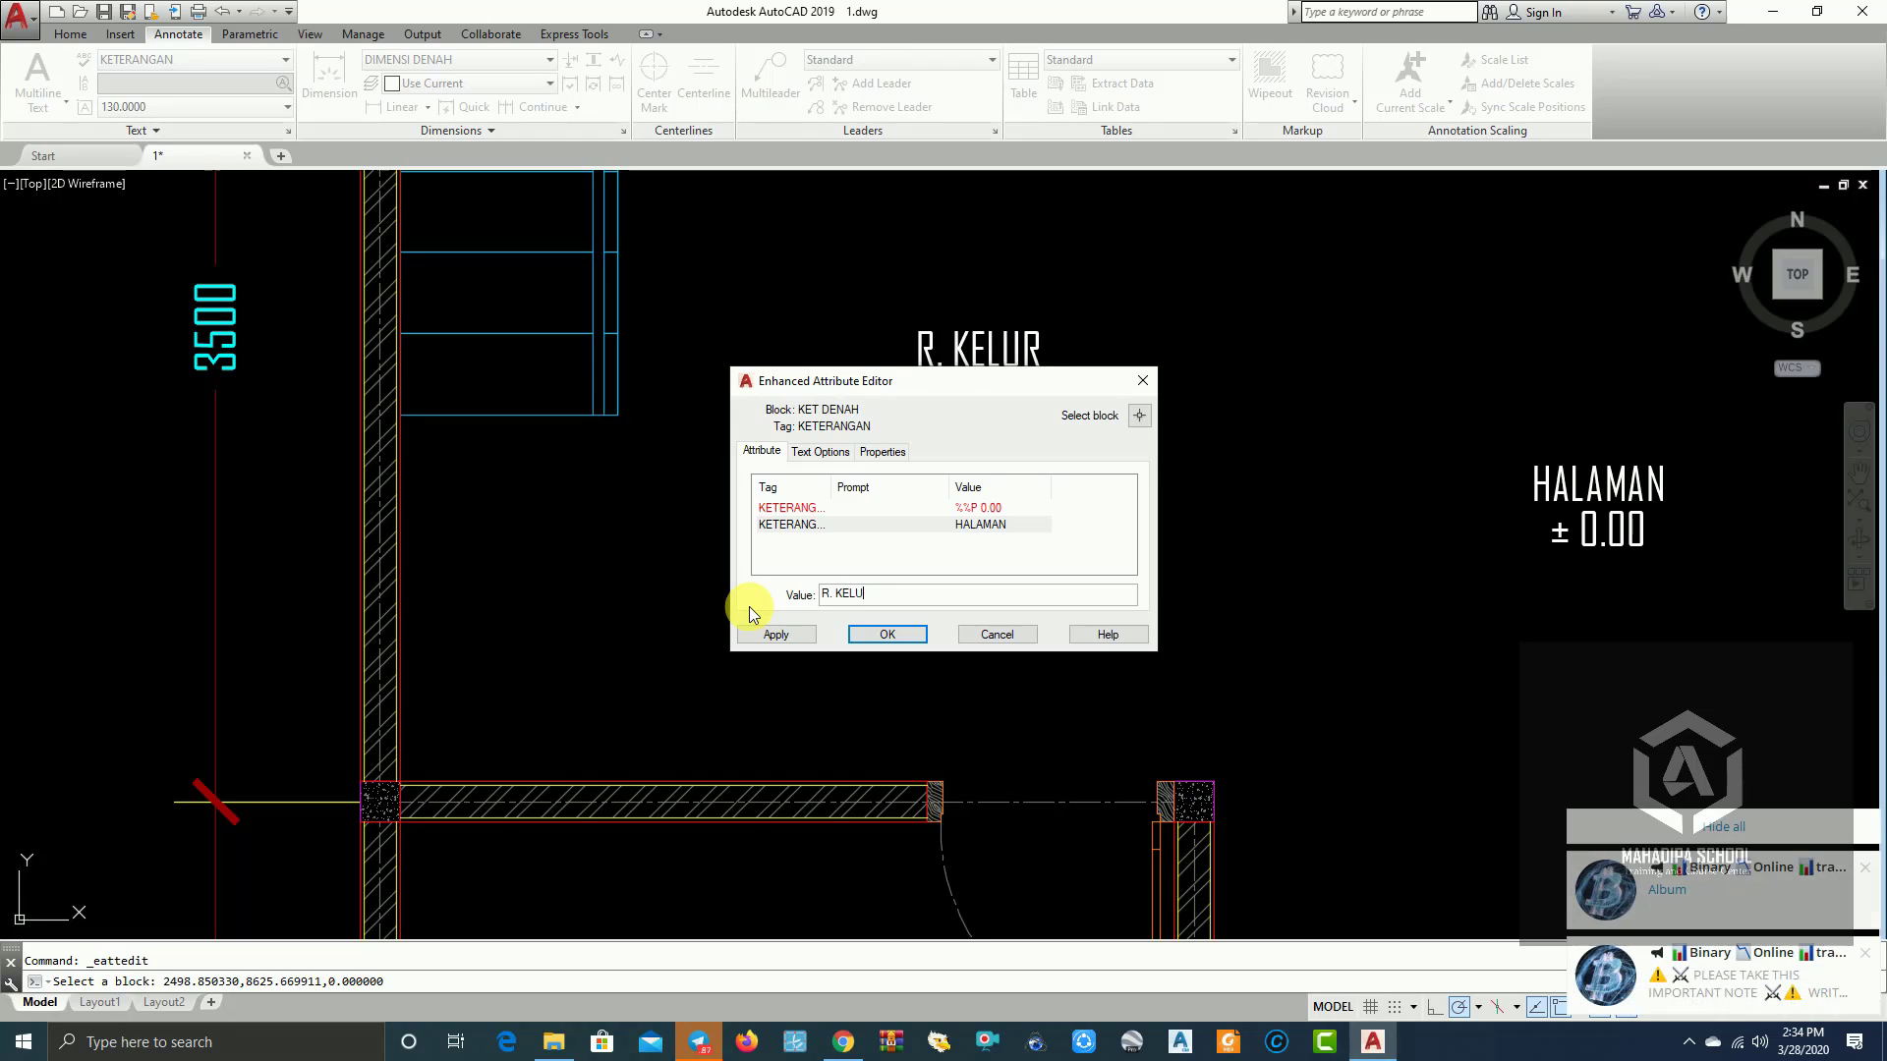
text(ARGA)
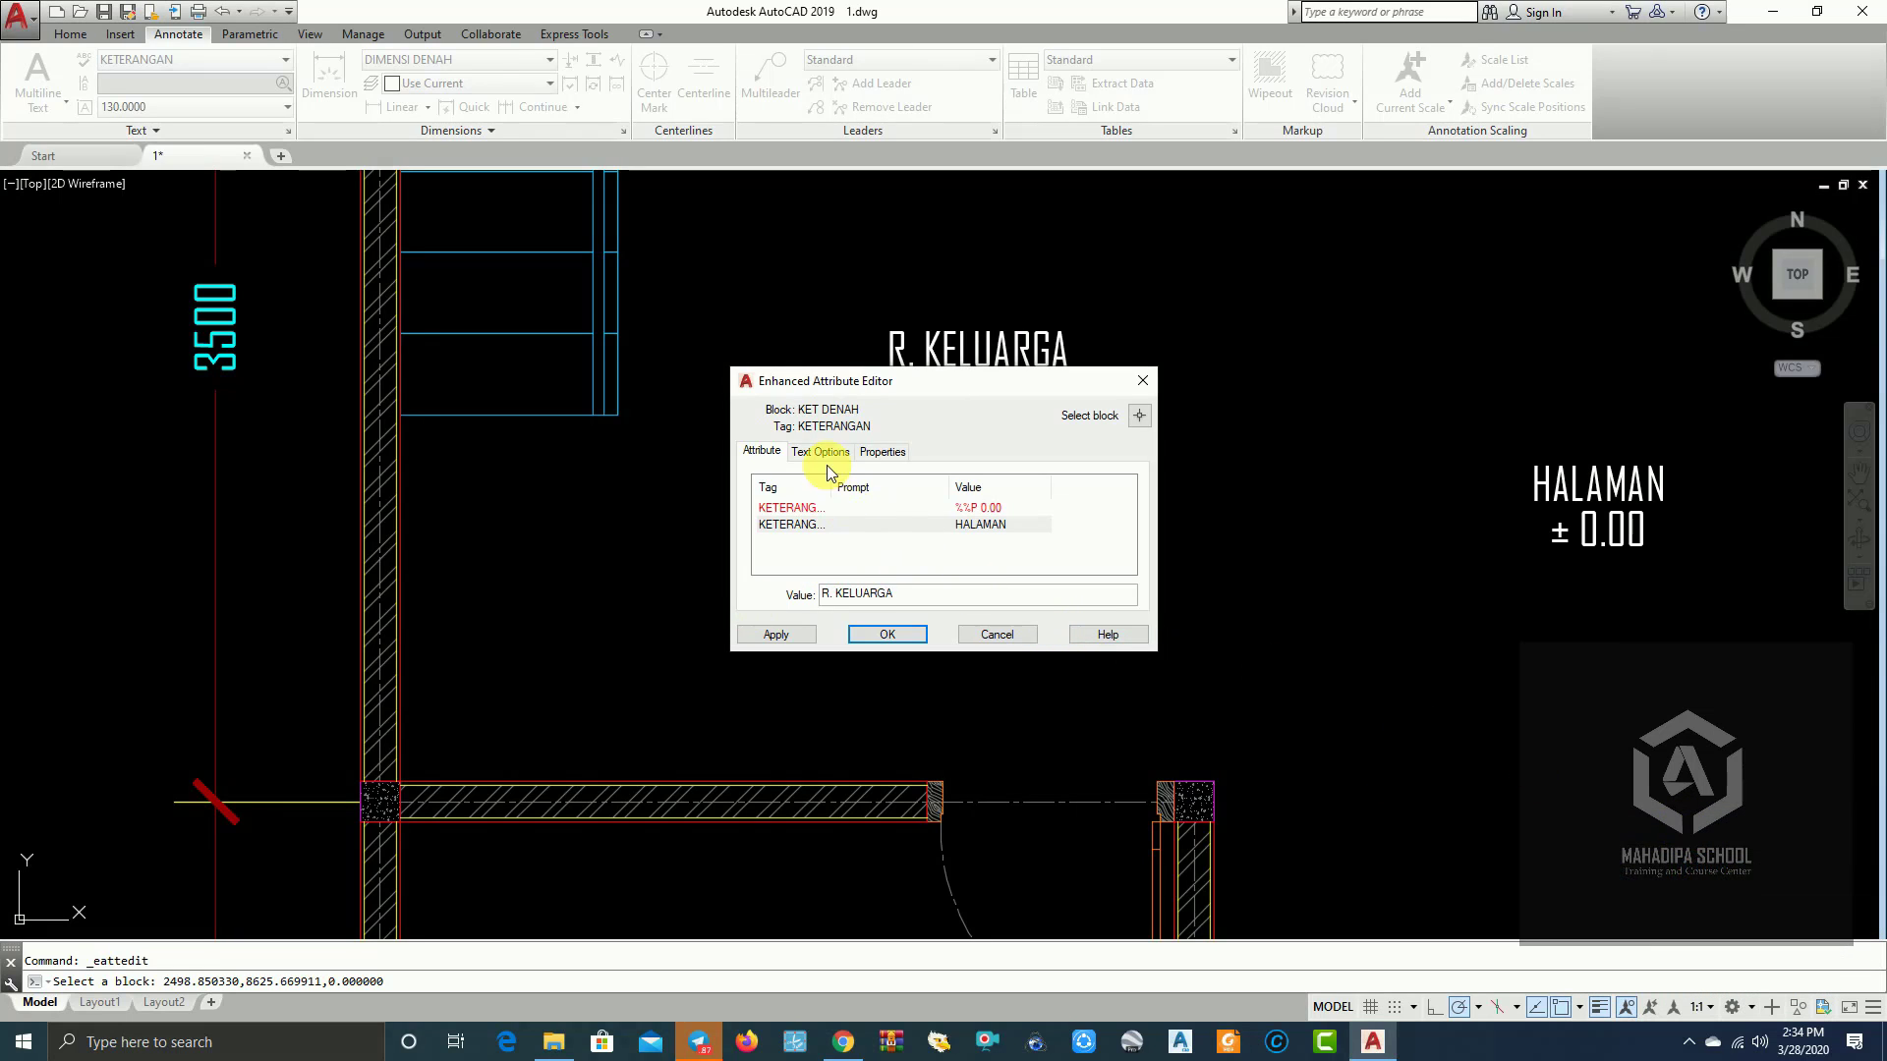
click(827, 451)
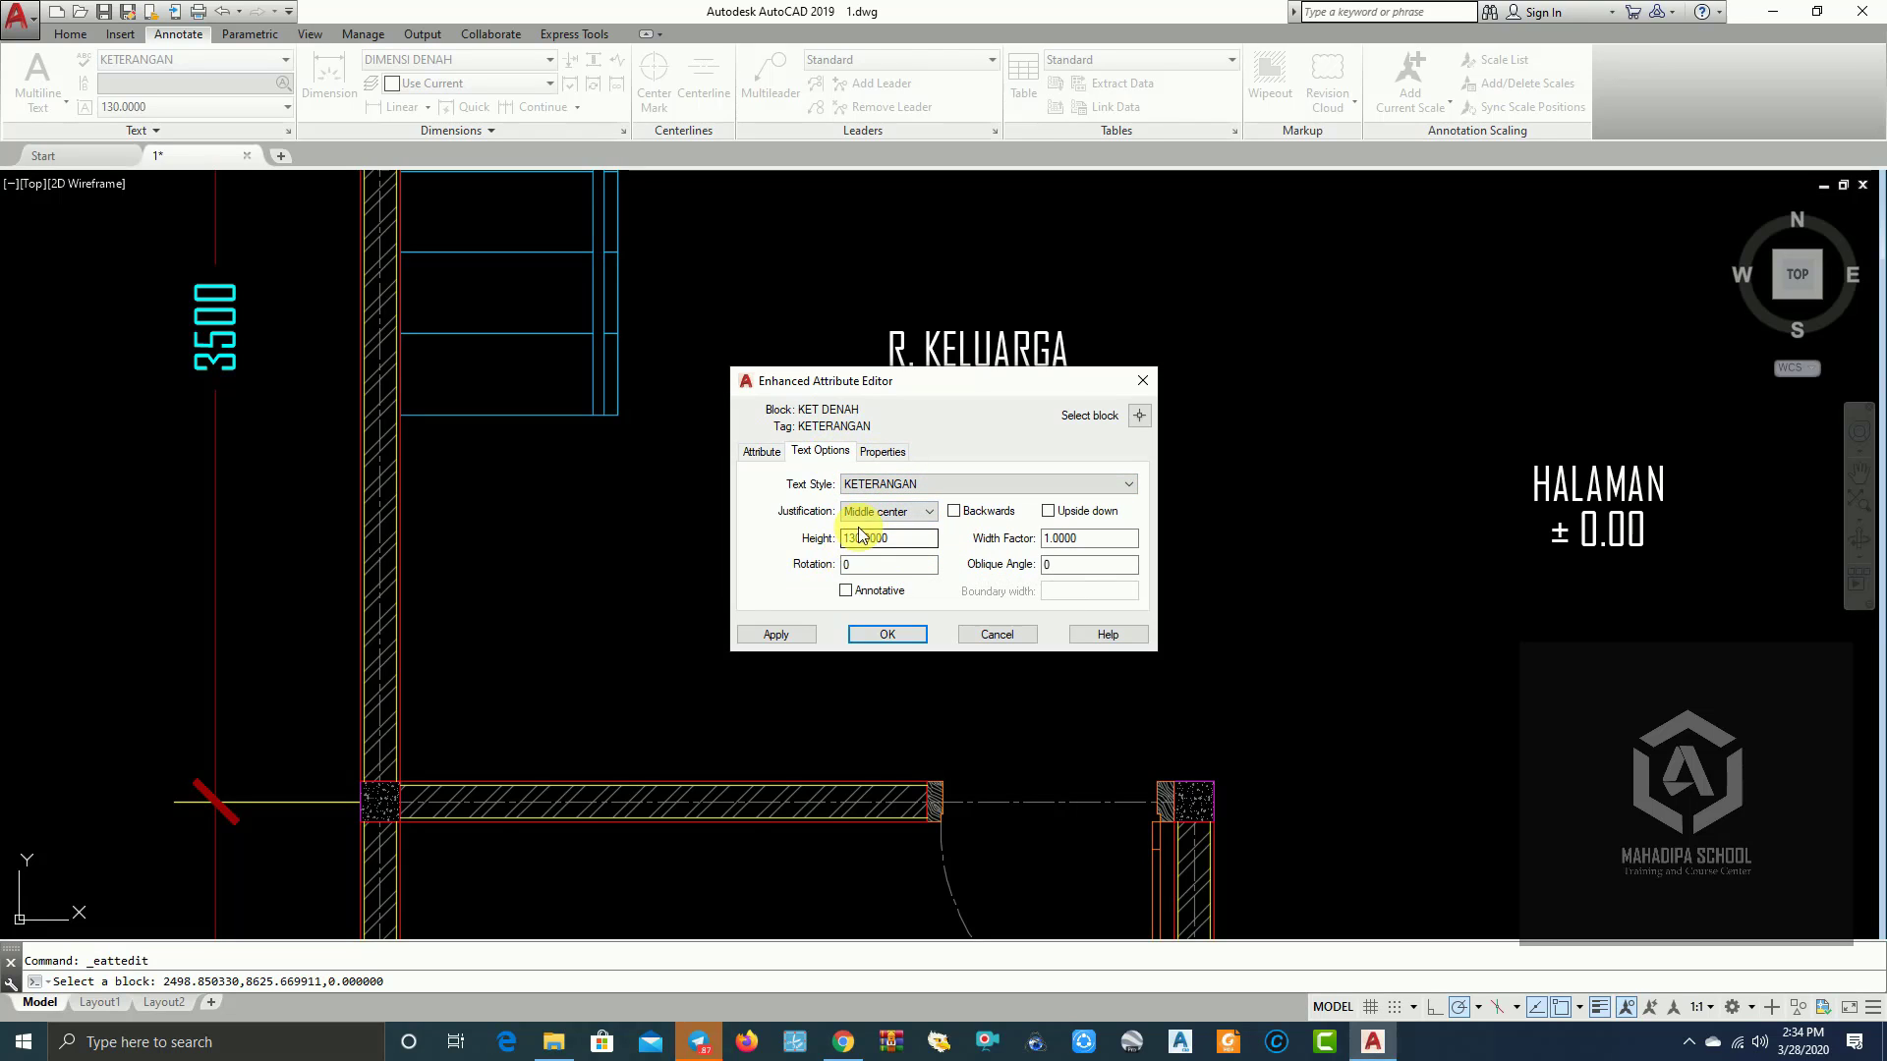
click(762, 451)
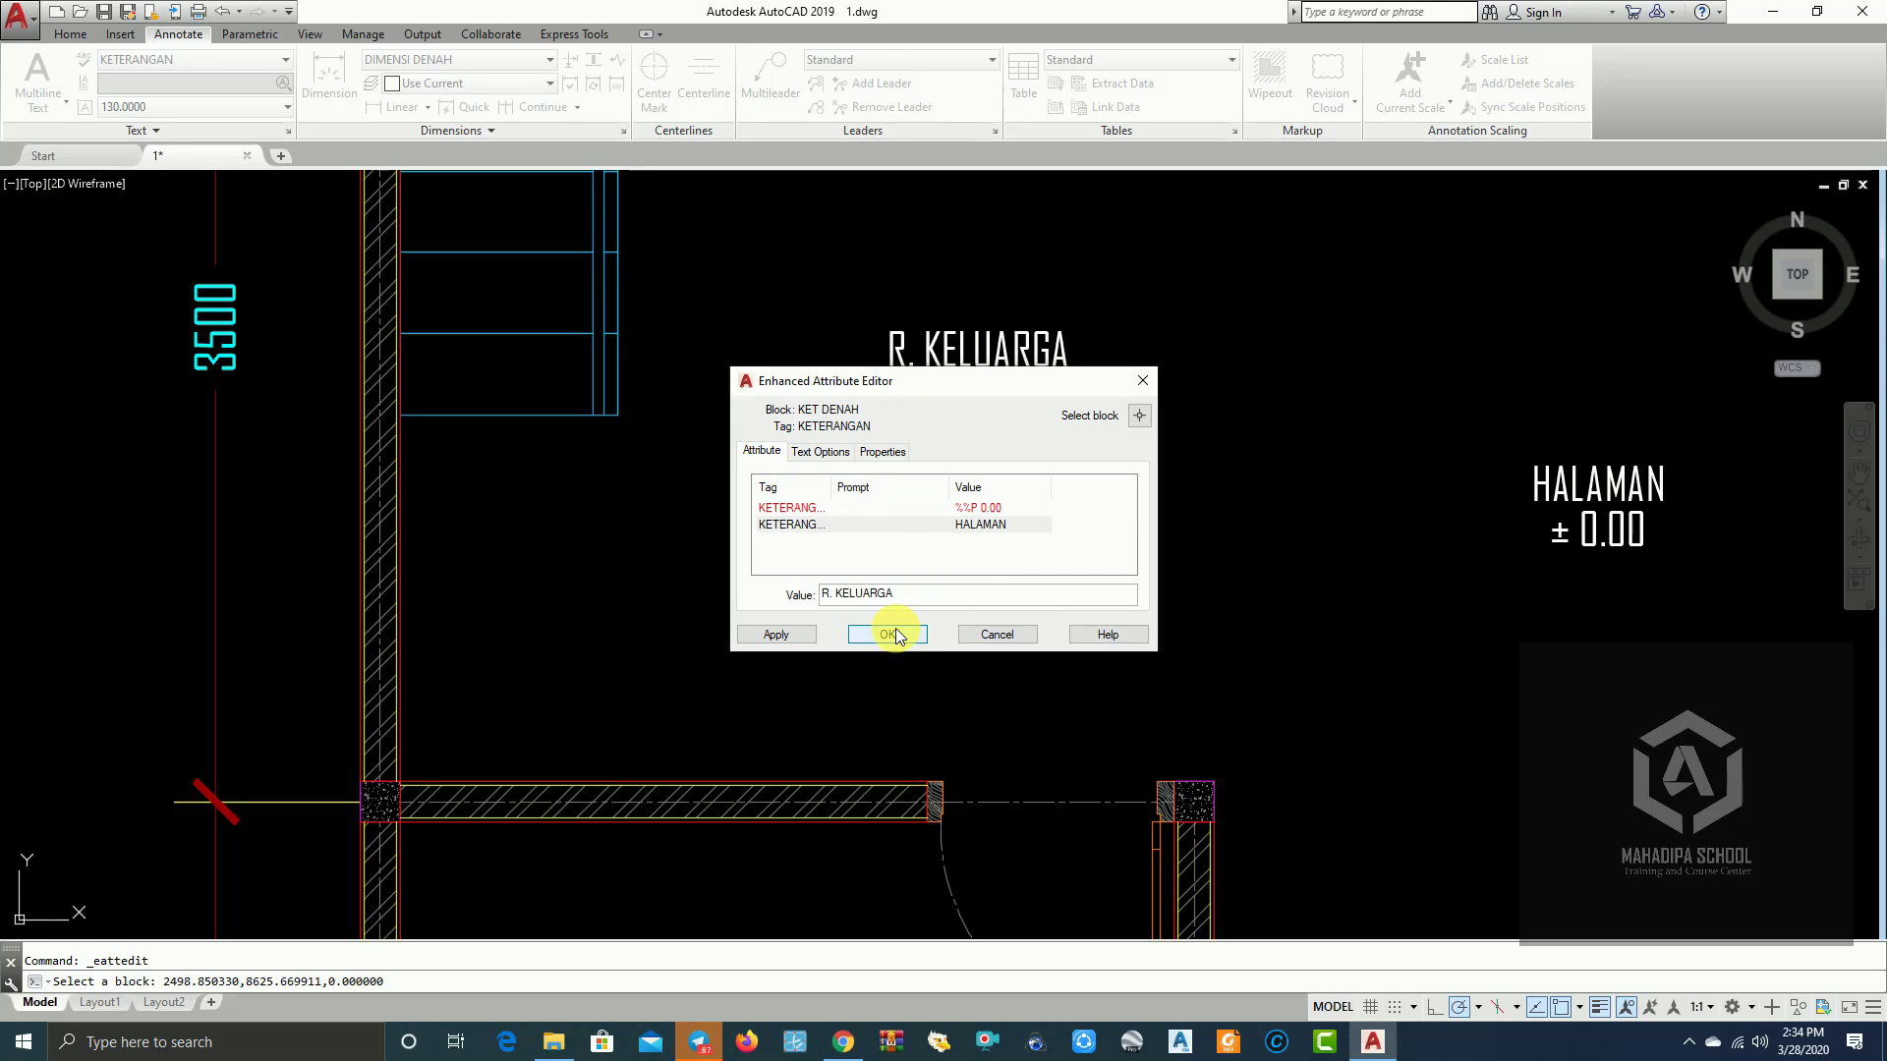
click(858, 506)
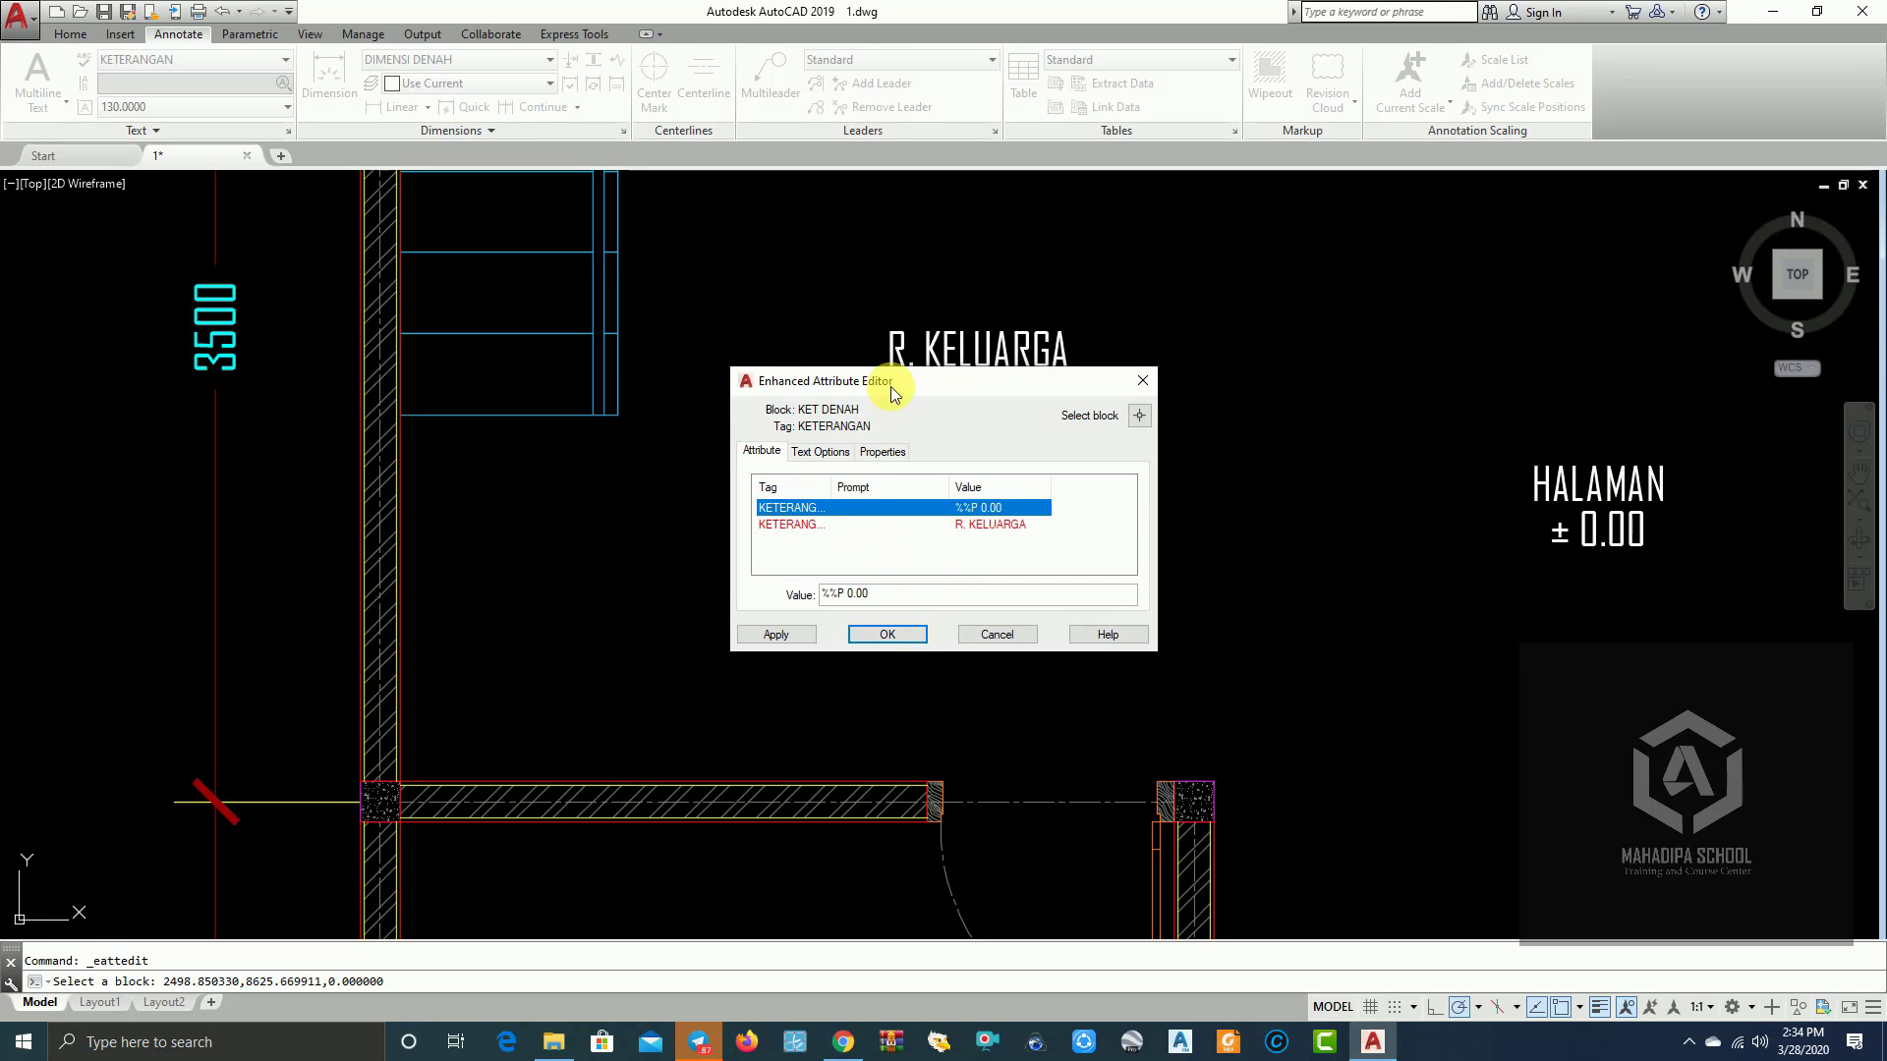
drag(890, 386, 730, 356)
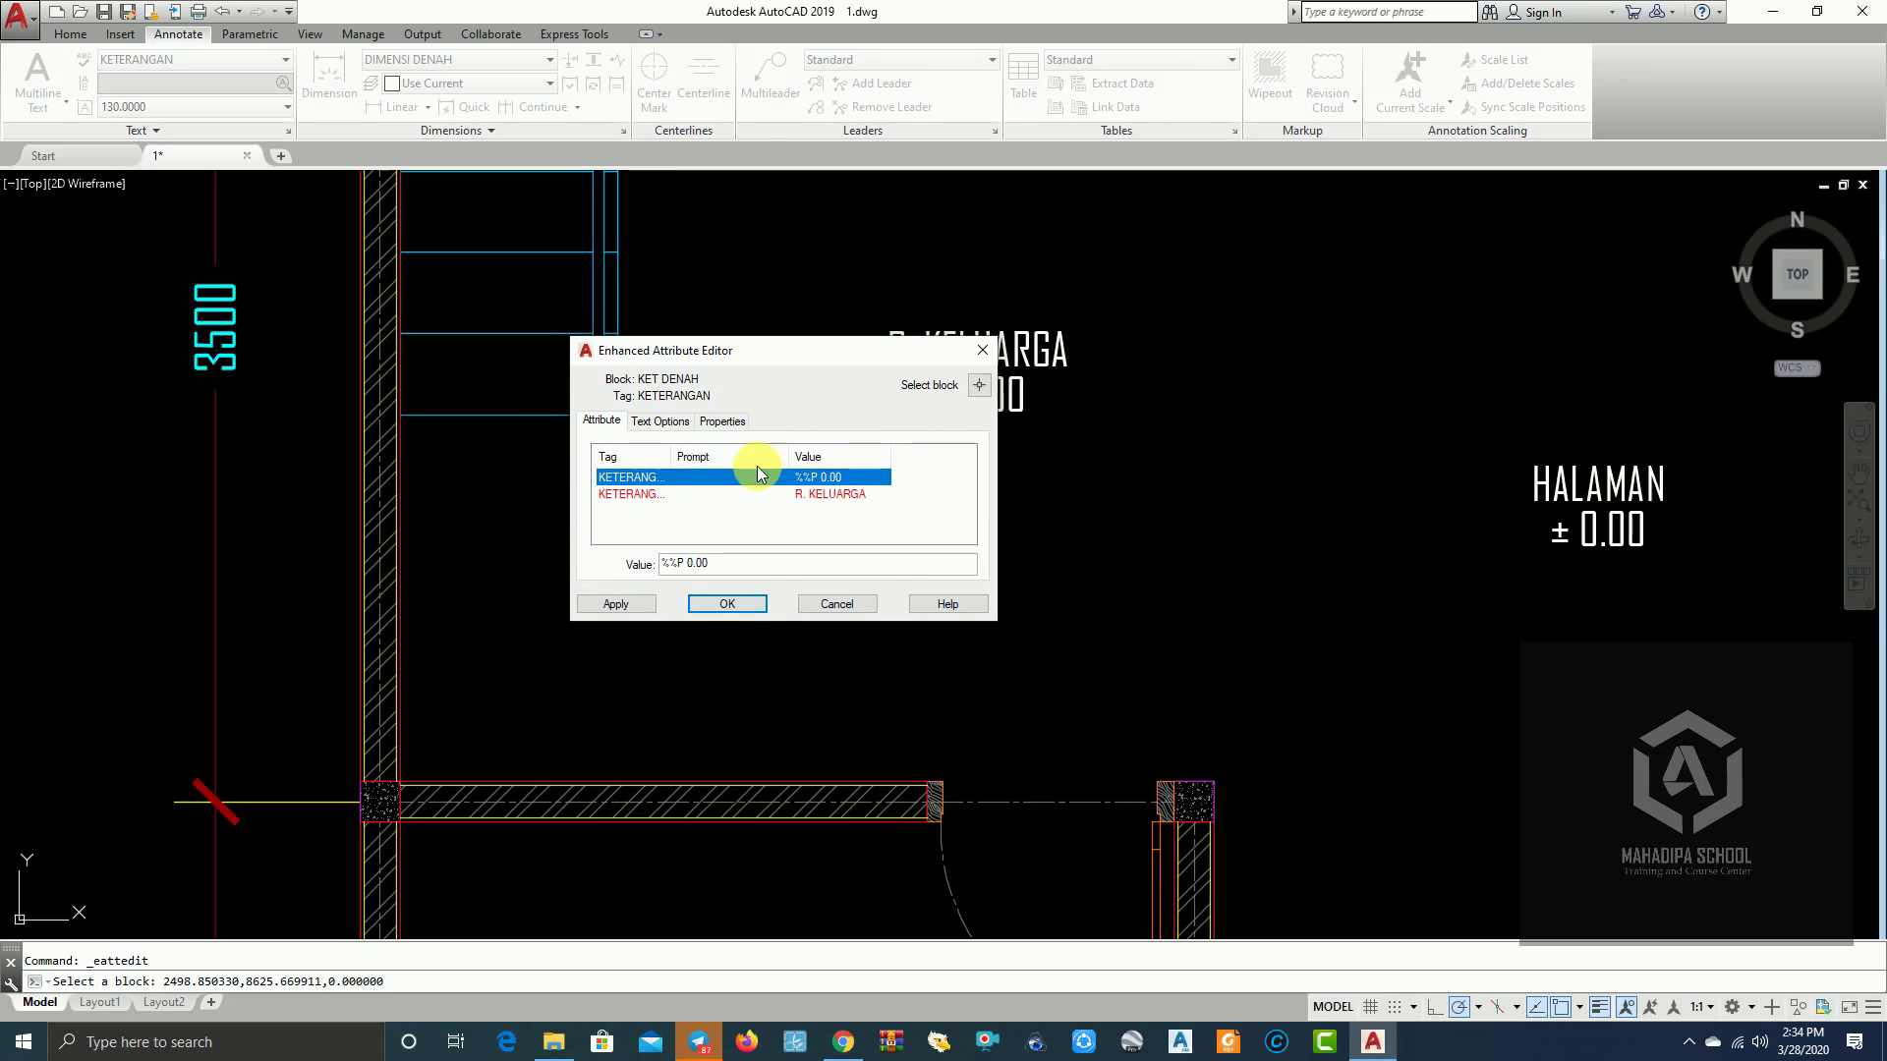
Step: Confirm R. KELUARGA, then change the neighbouring room's label value to R. MAKAN
click(750, 605)
middle_drag(943, 569, 448, 497)
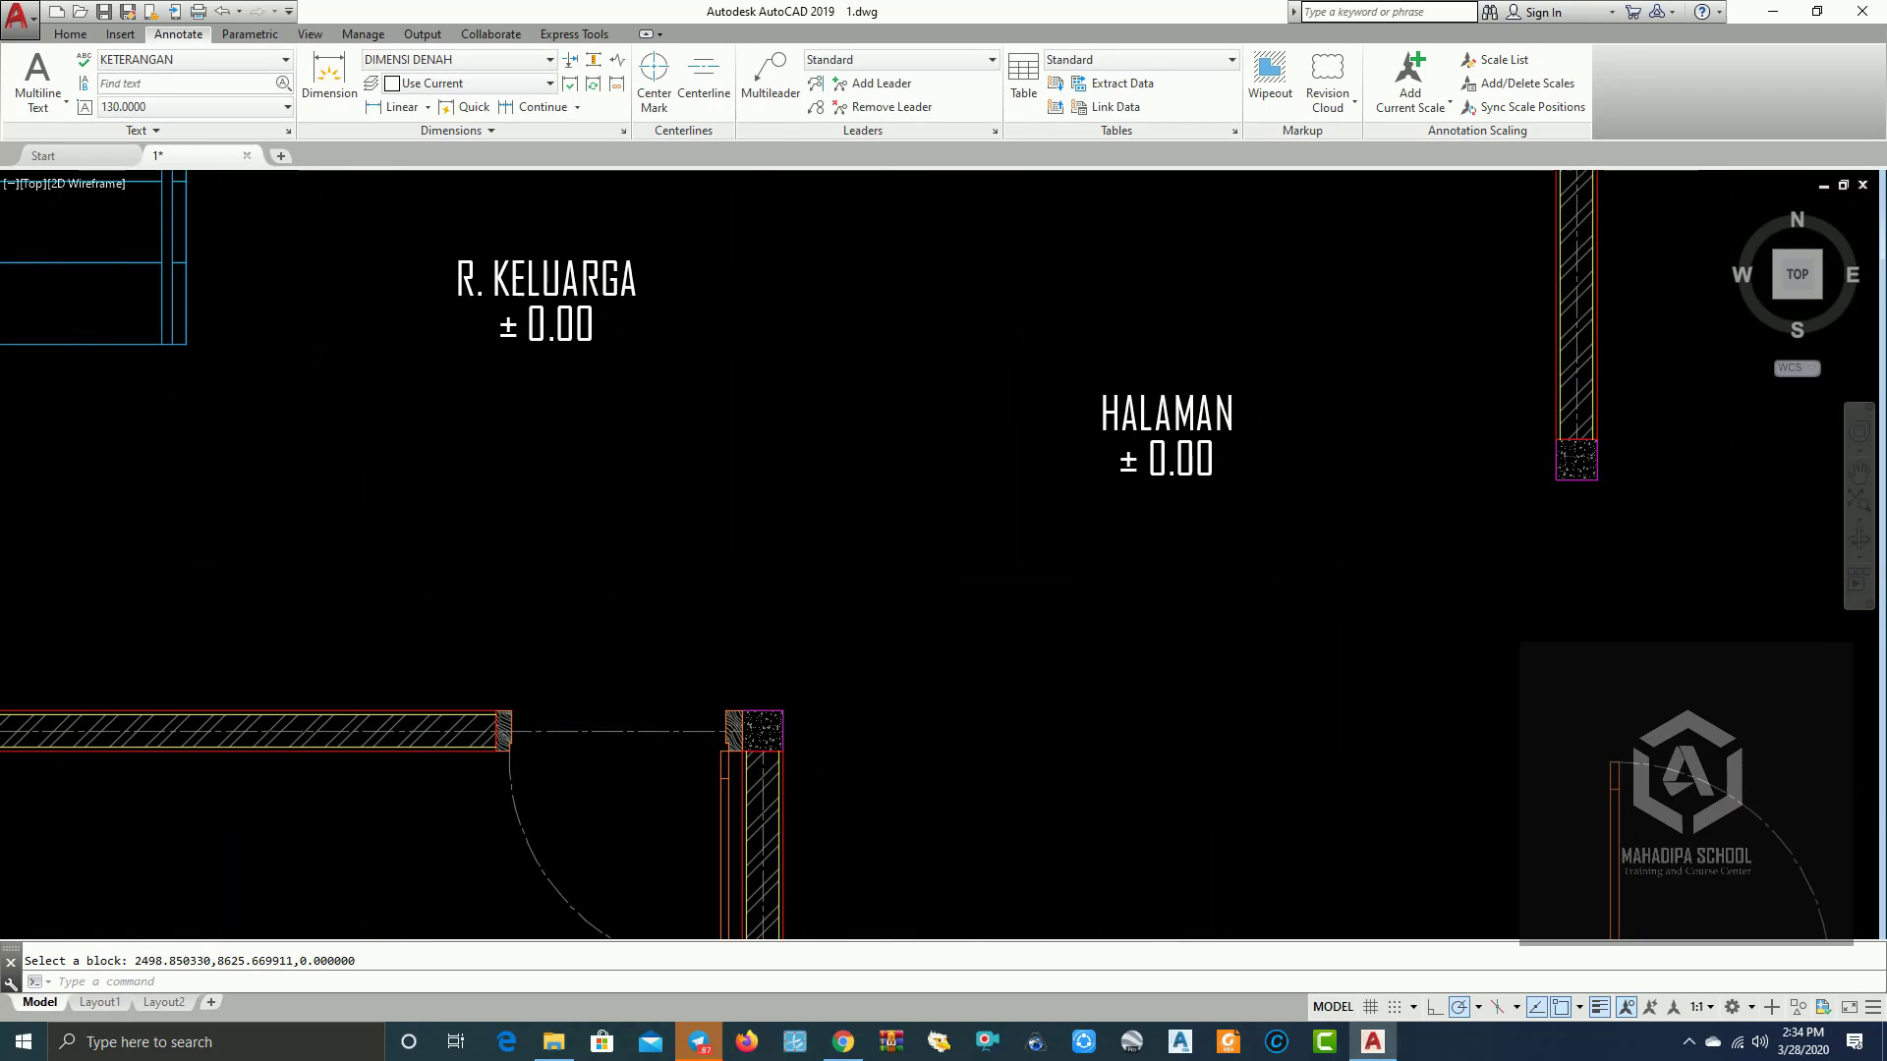
double_click(1229, 429)
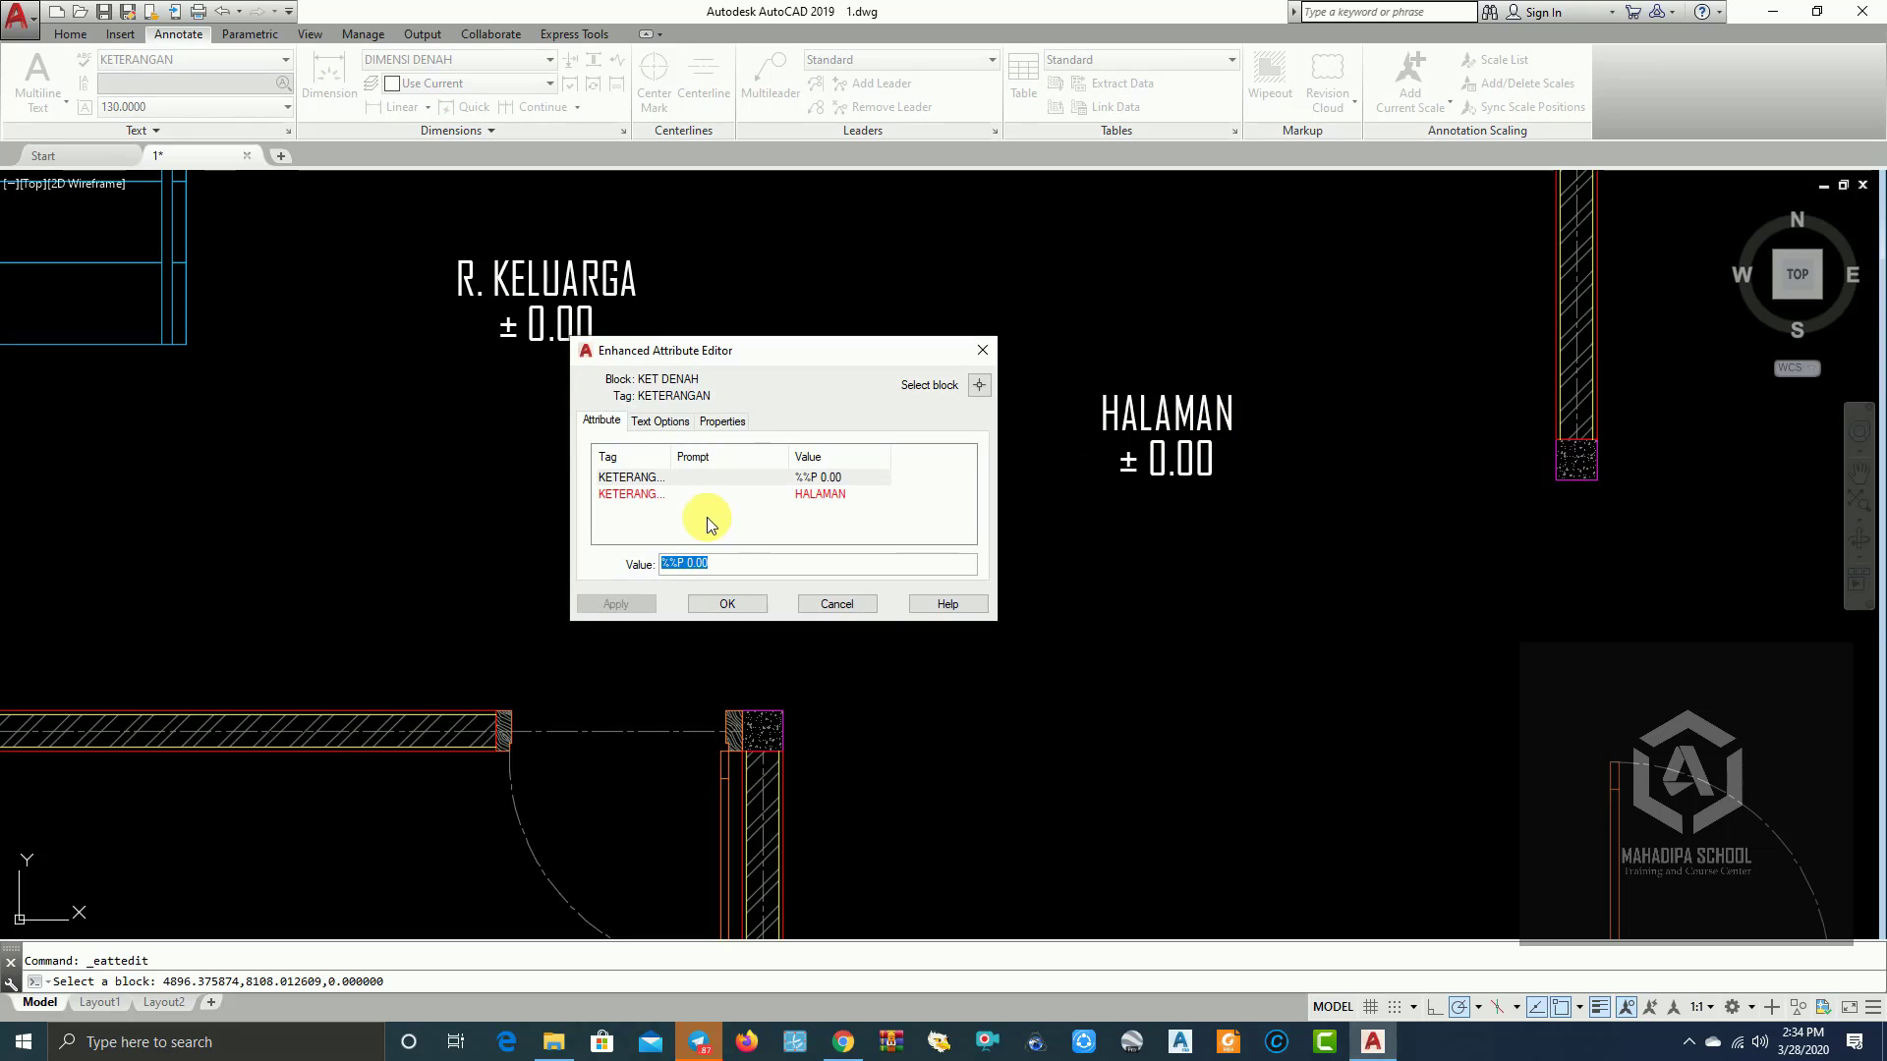
click(818, 494)
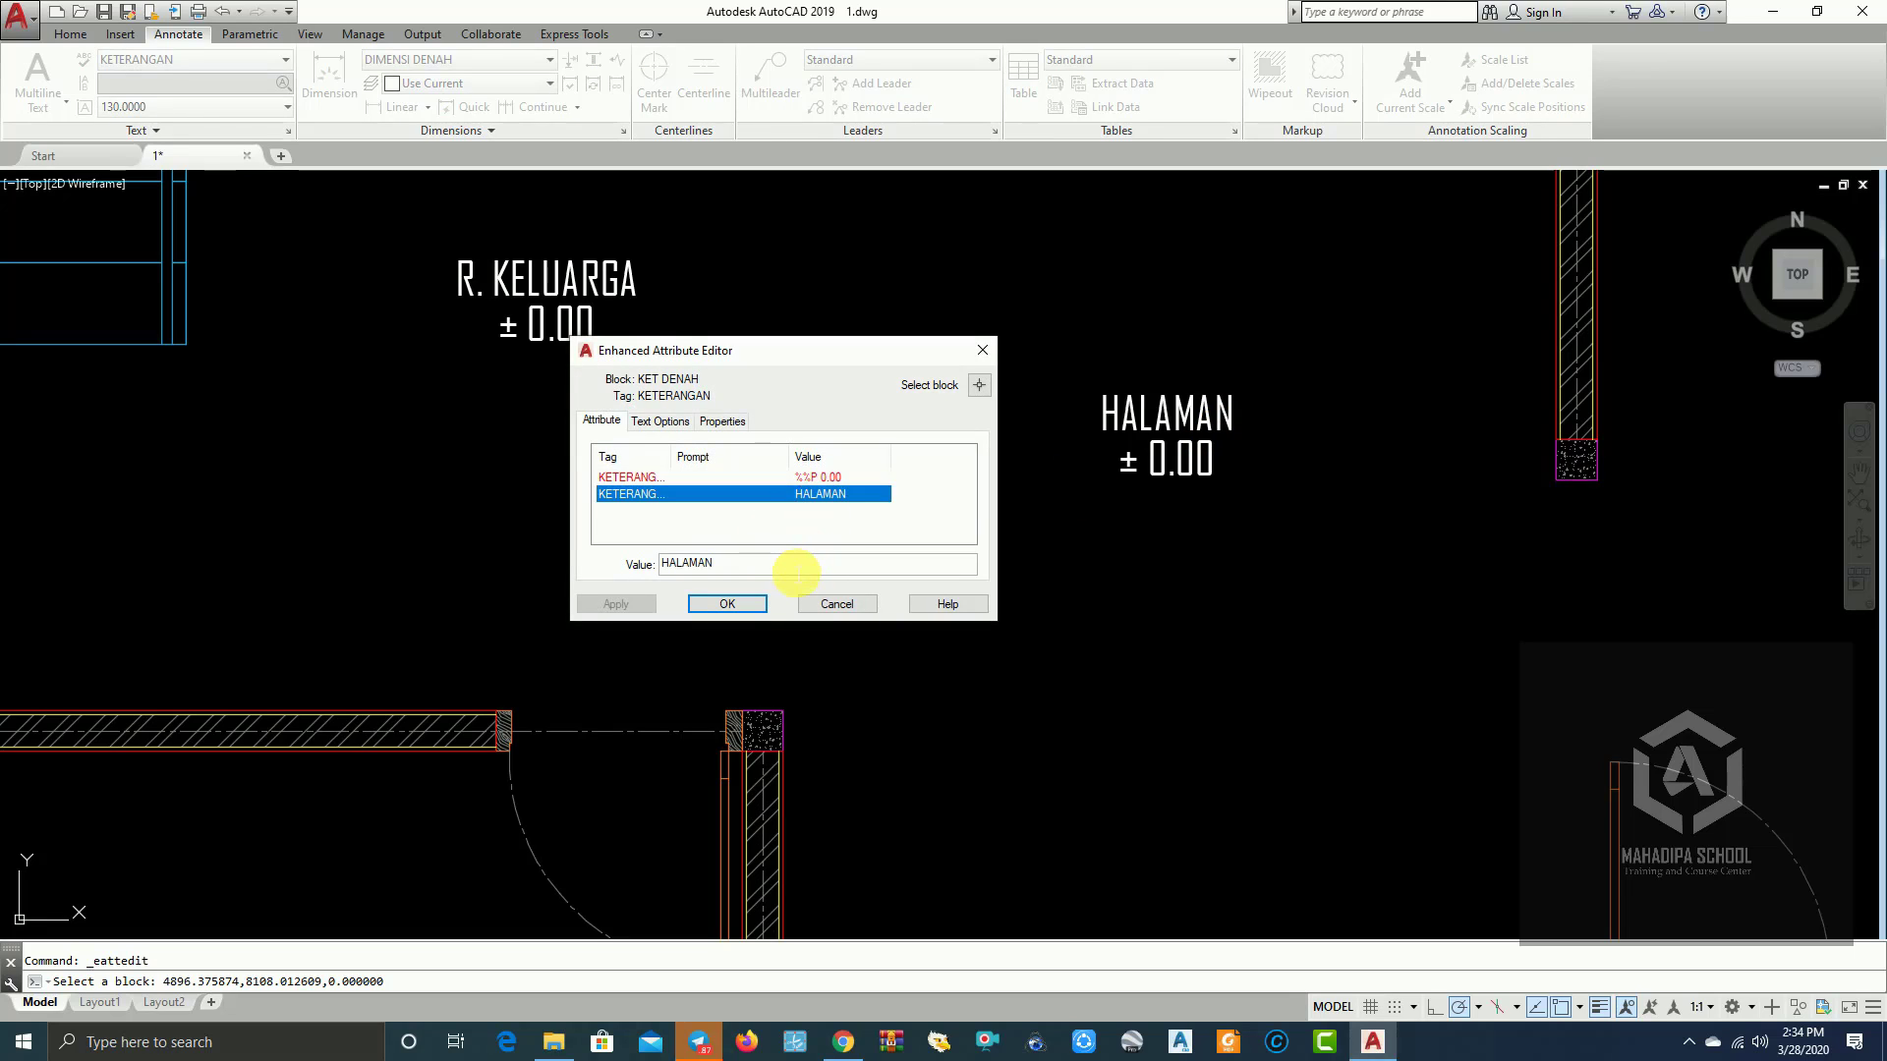
text(R. )
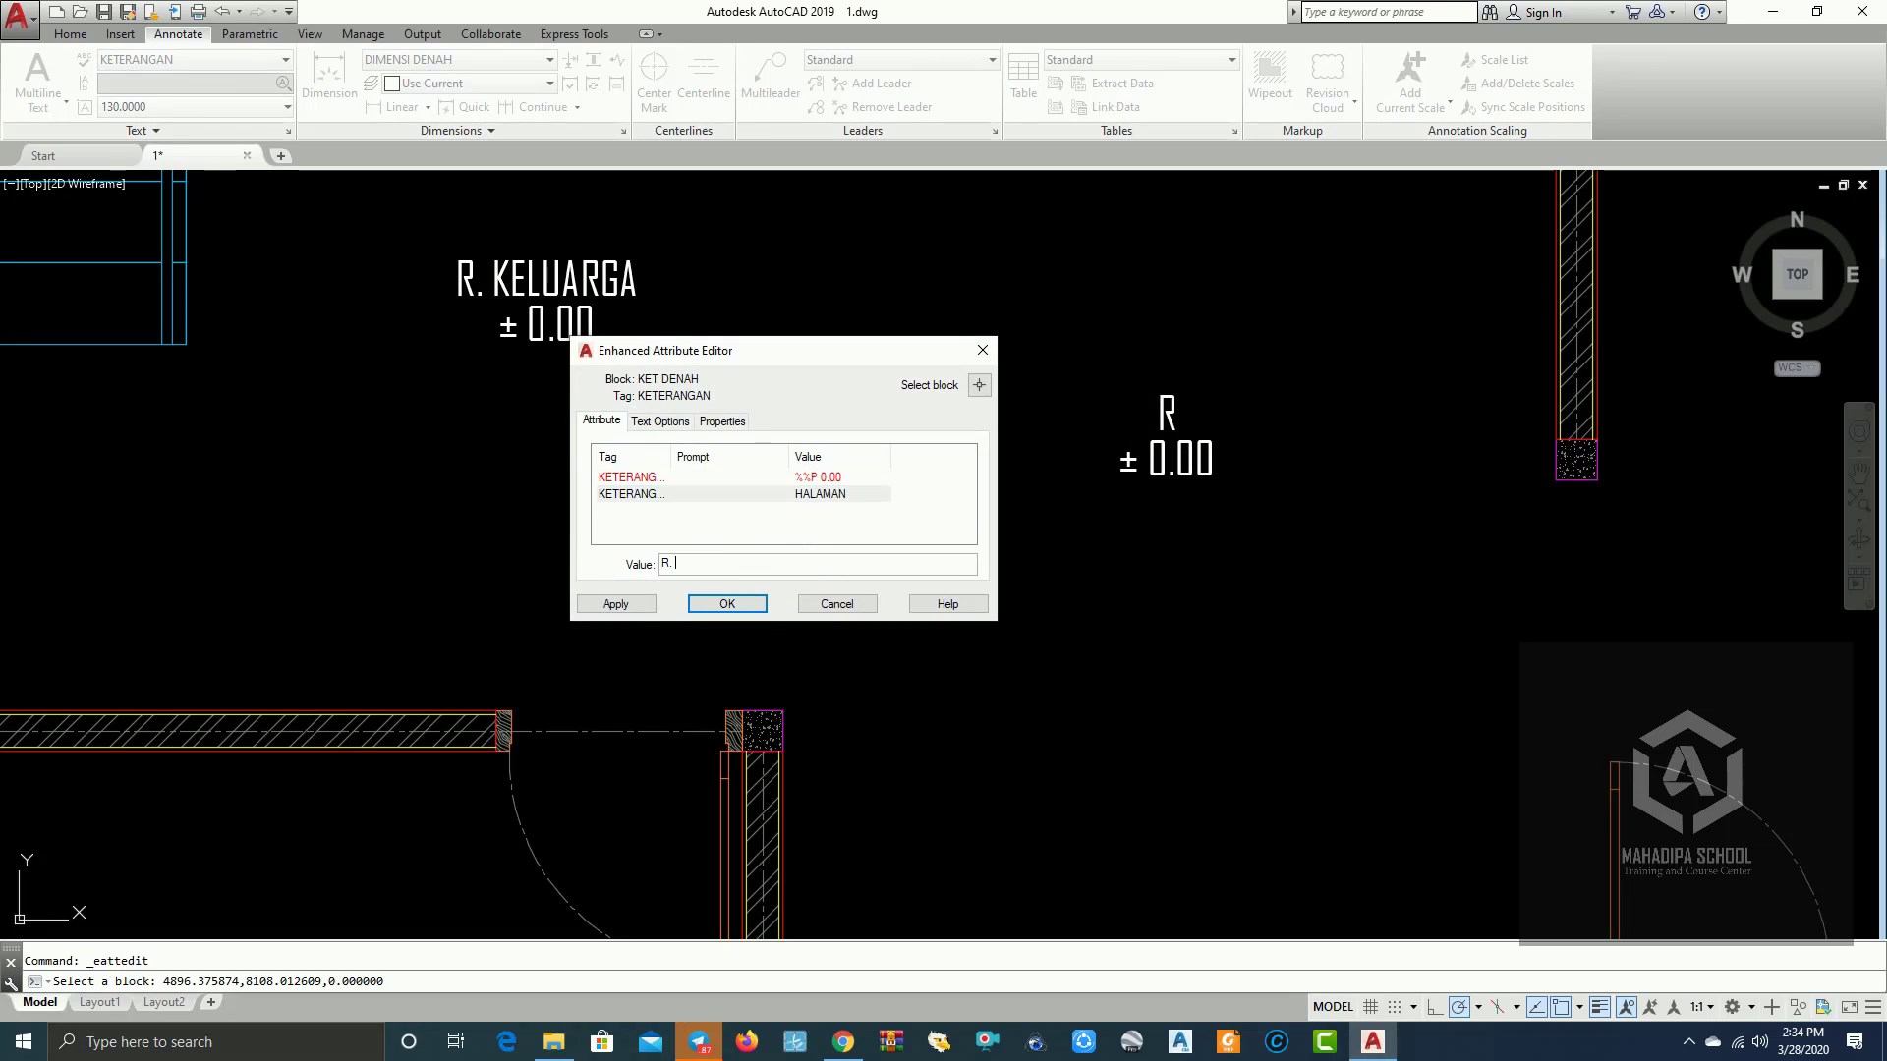
text(MAKAN)
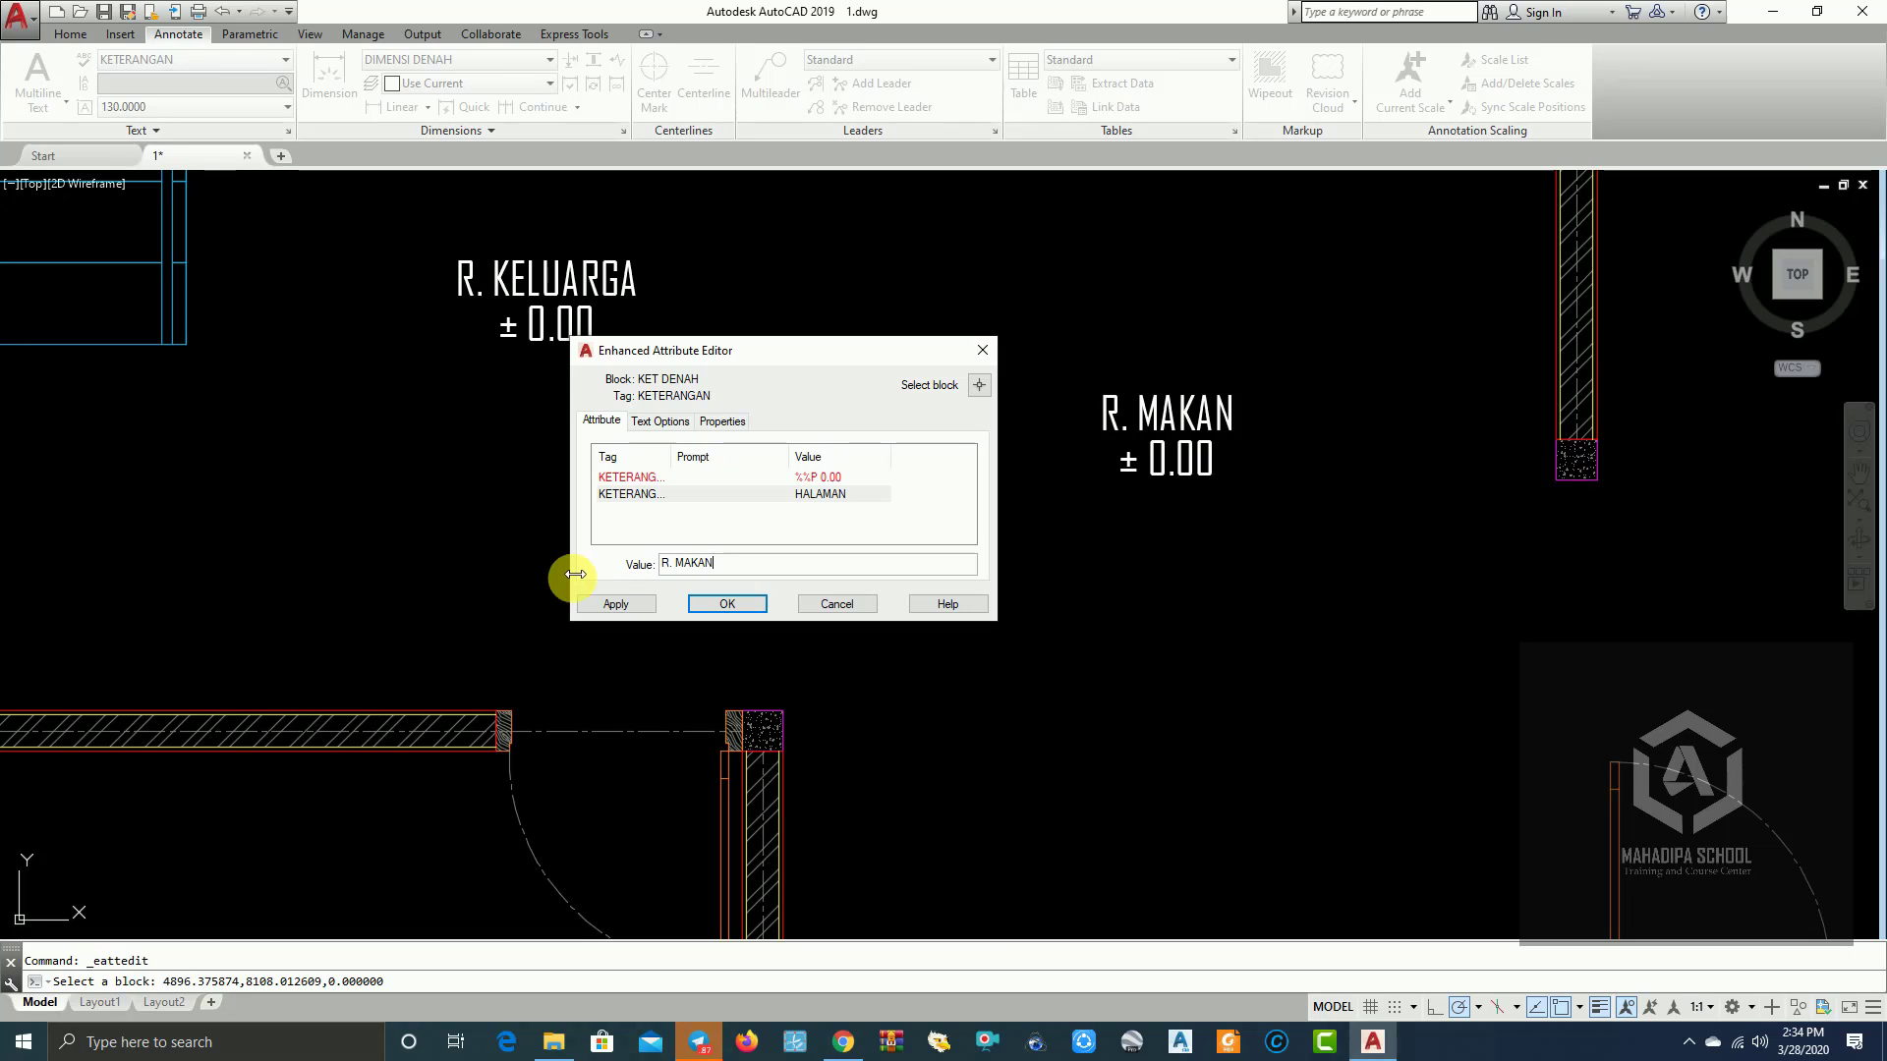
click(735, 604)
scroll(1186, 589, down, 3)
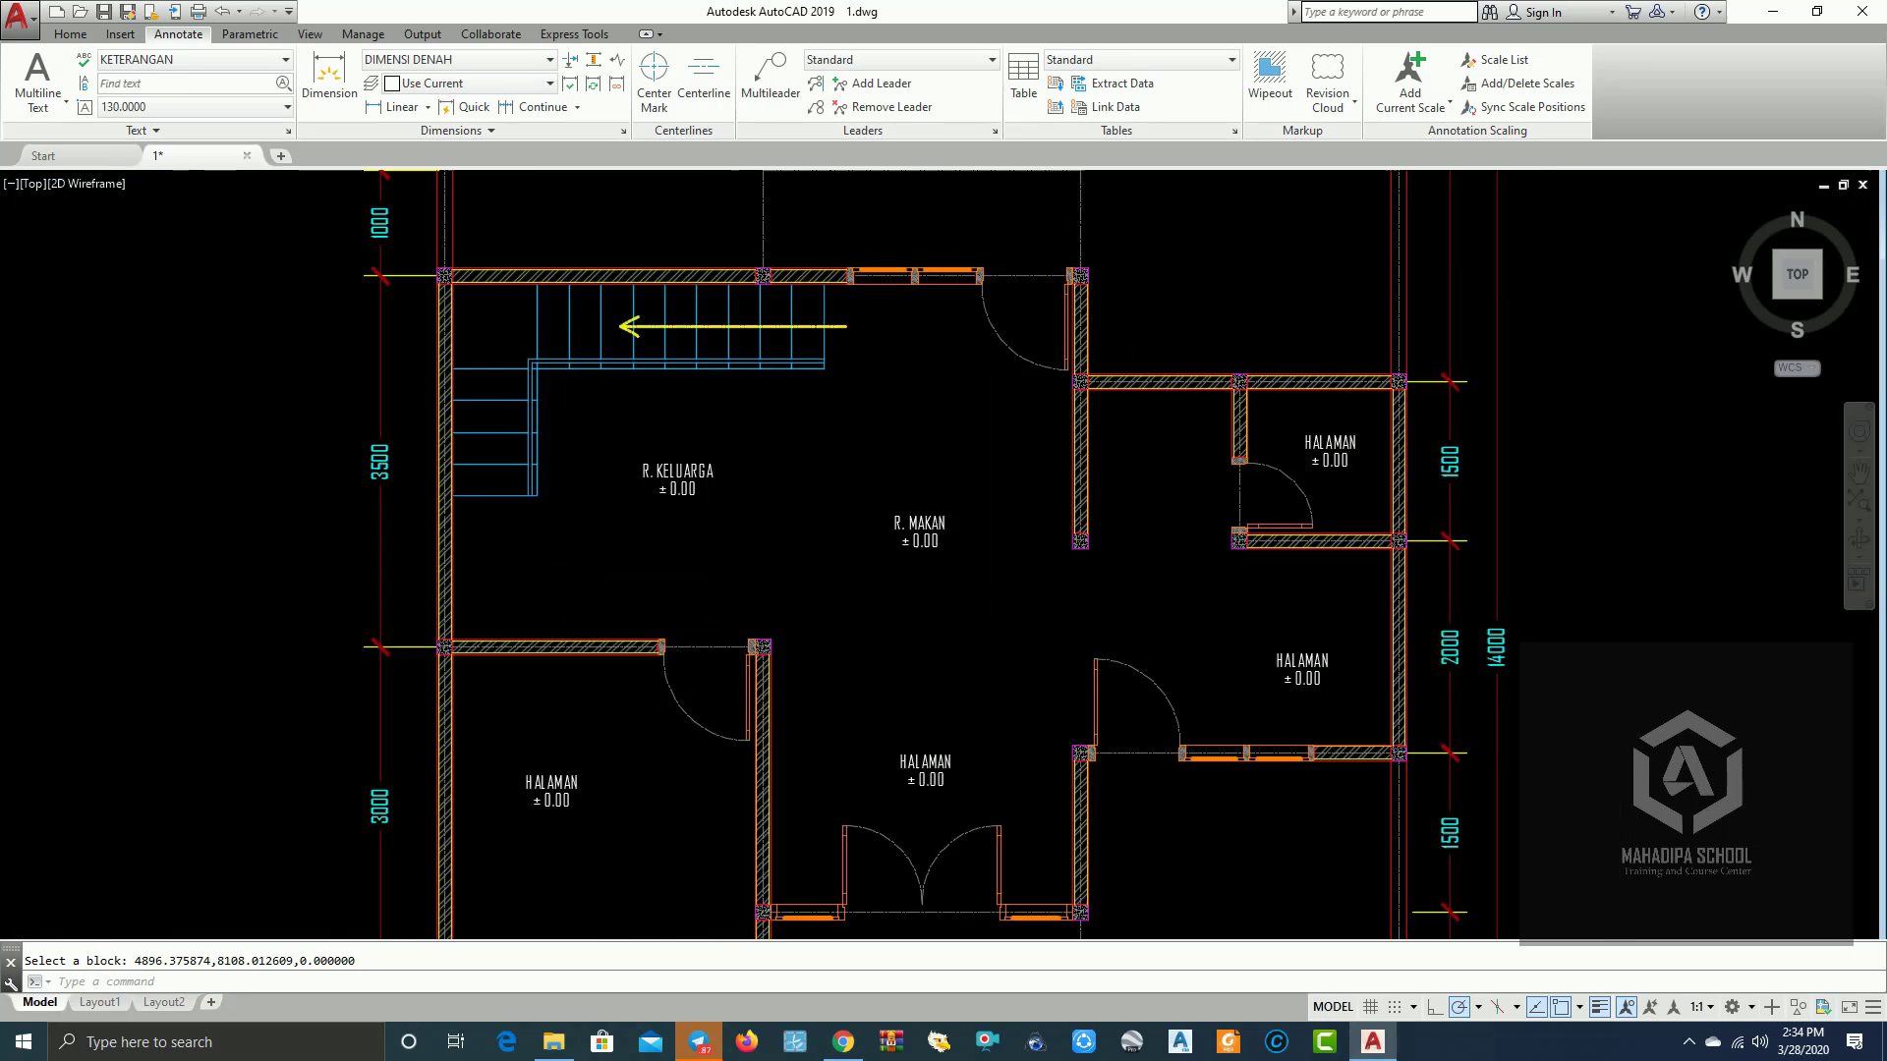
scroll(1186, 589, up, 2)
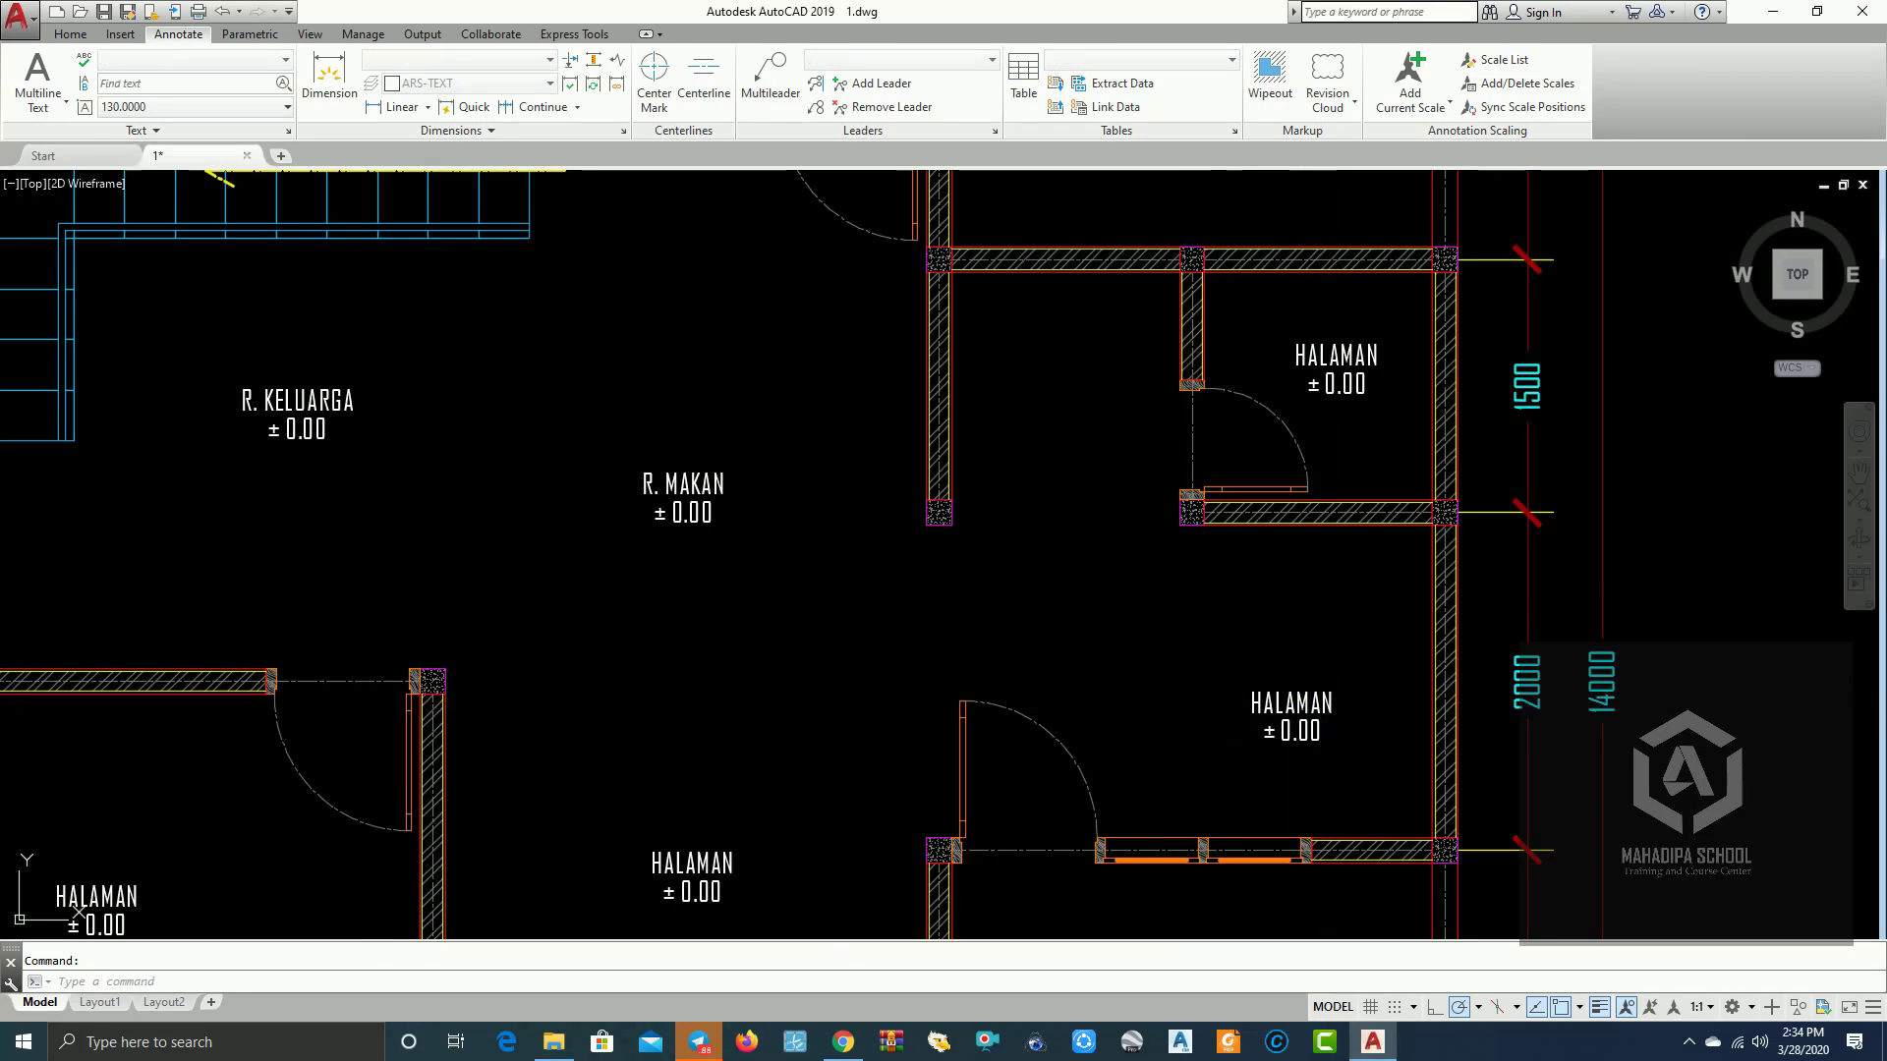
Step: Rename the right-hand room label to DAPUR
double_click(1320, 707)
click(777, 493)
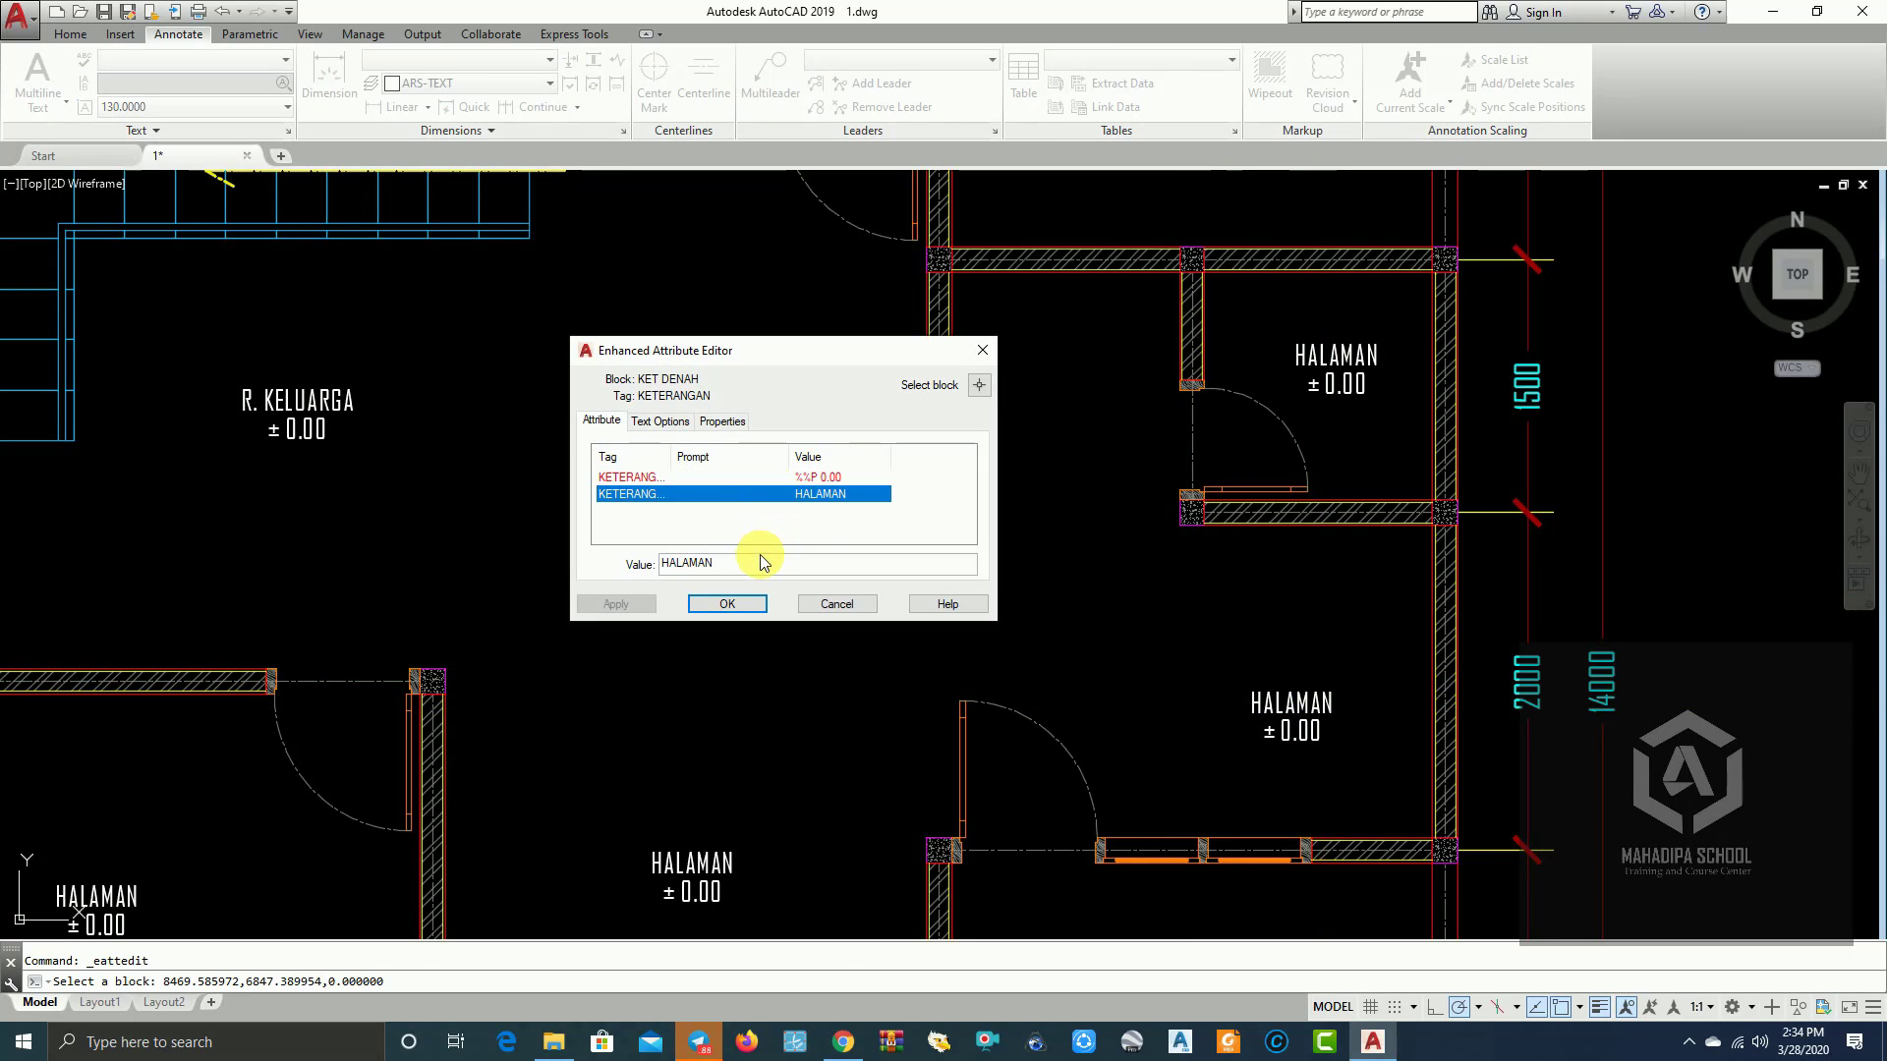
text(DAPUR)
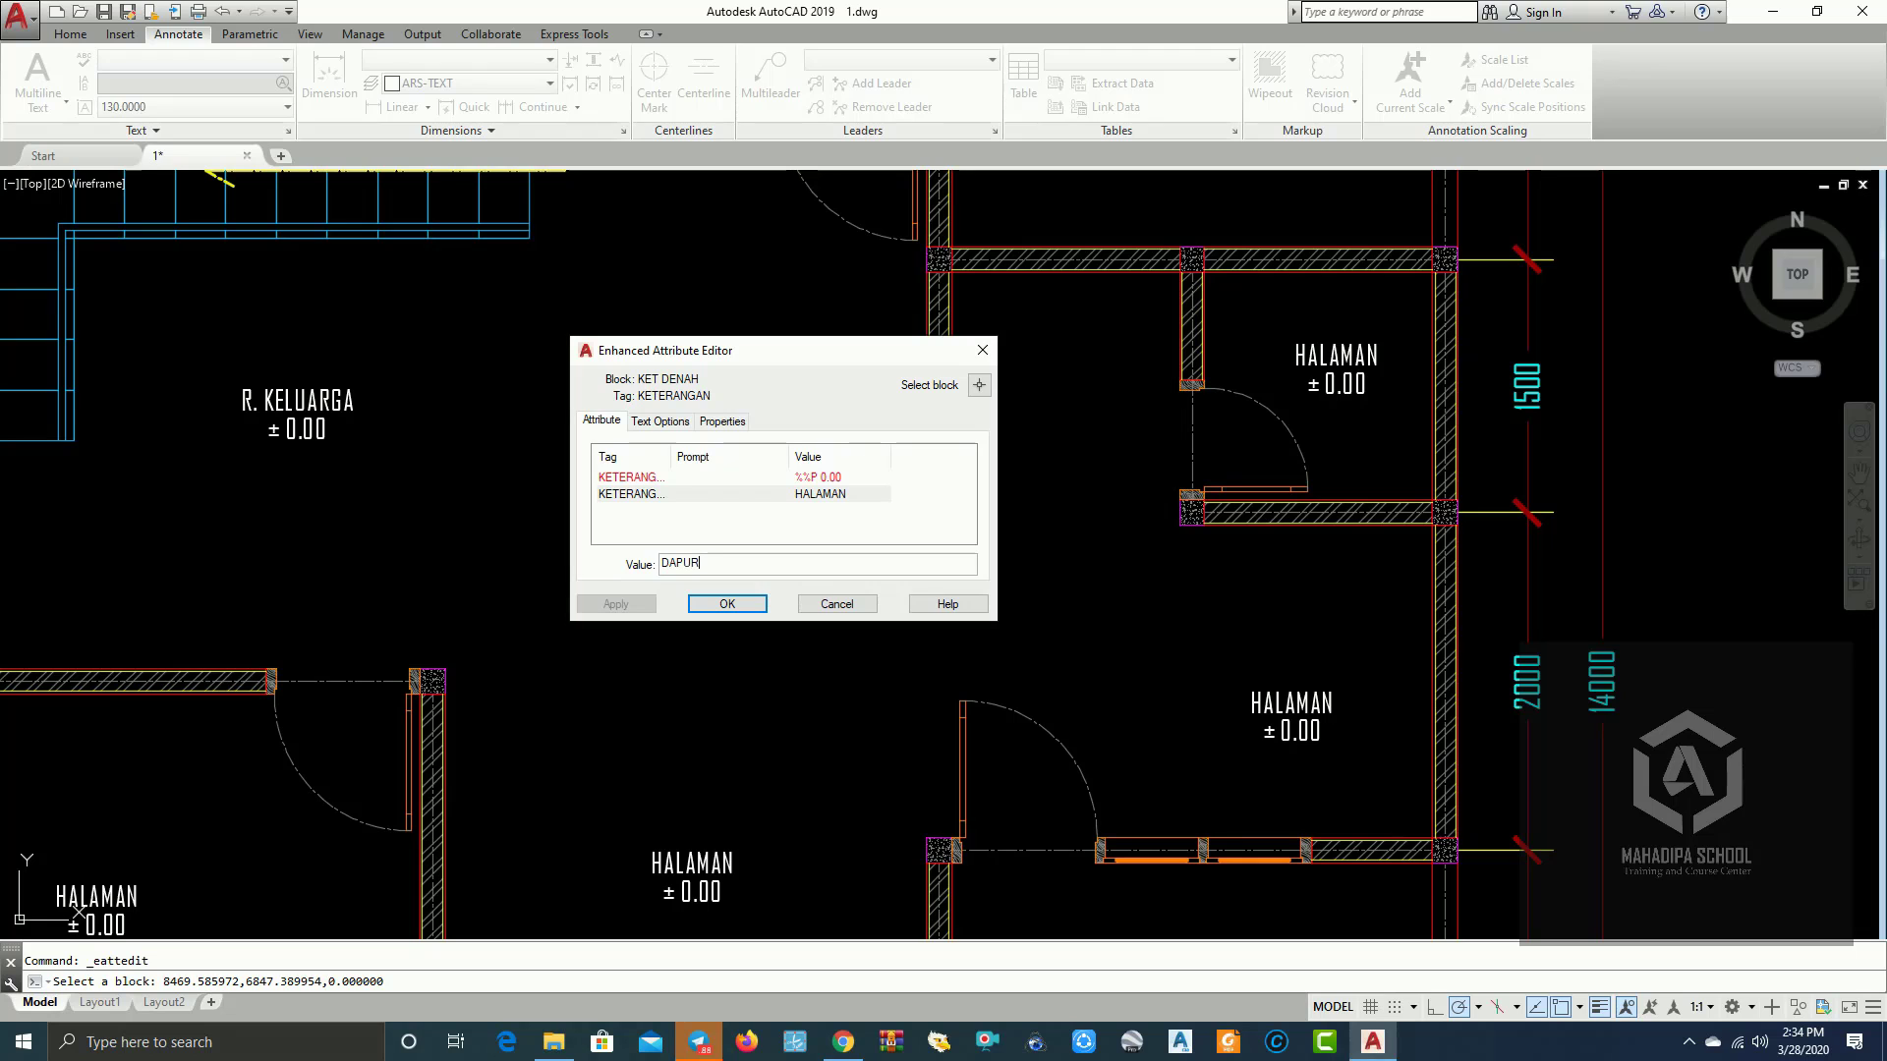
click(621, 566)
click(732, 605)
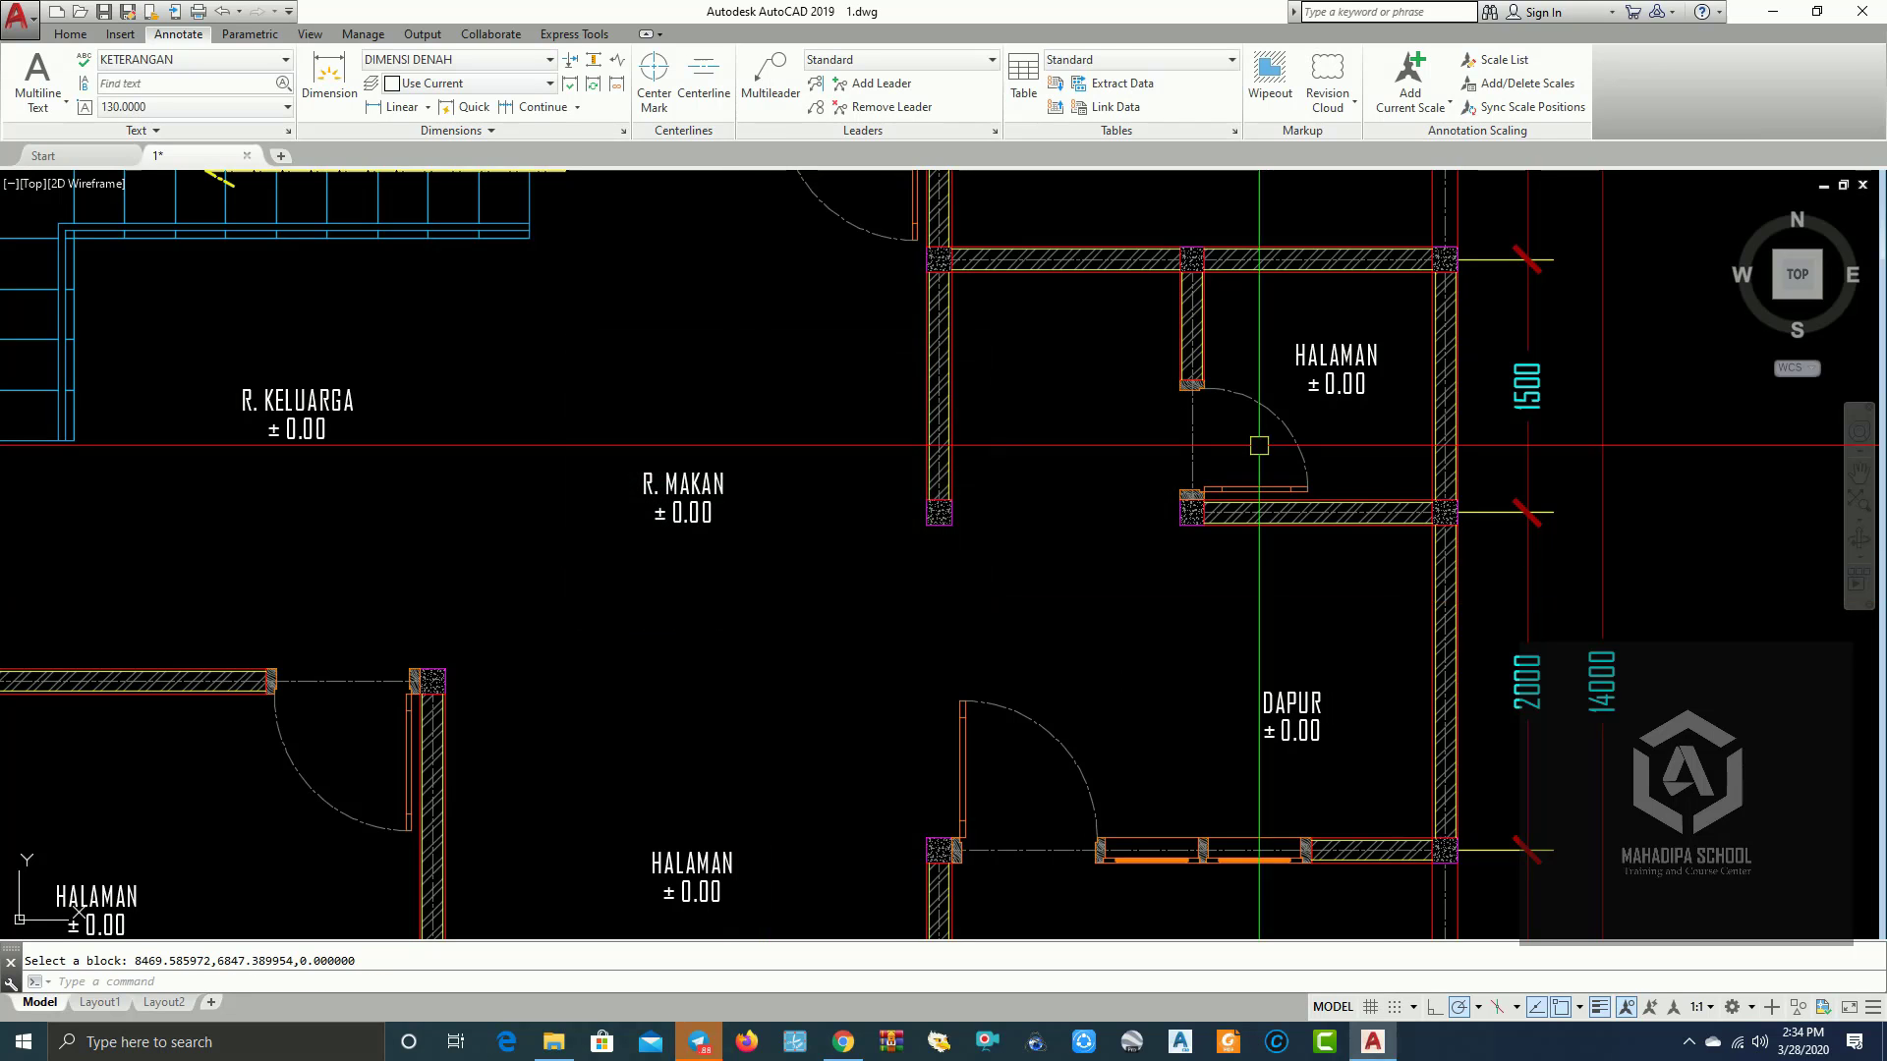
Step: Change the small upper-right label's level from ±0.00 to - 0.10
click(1345, 346)
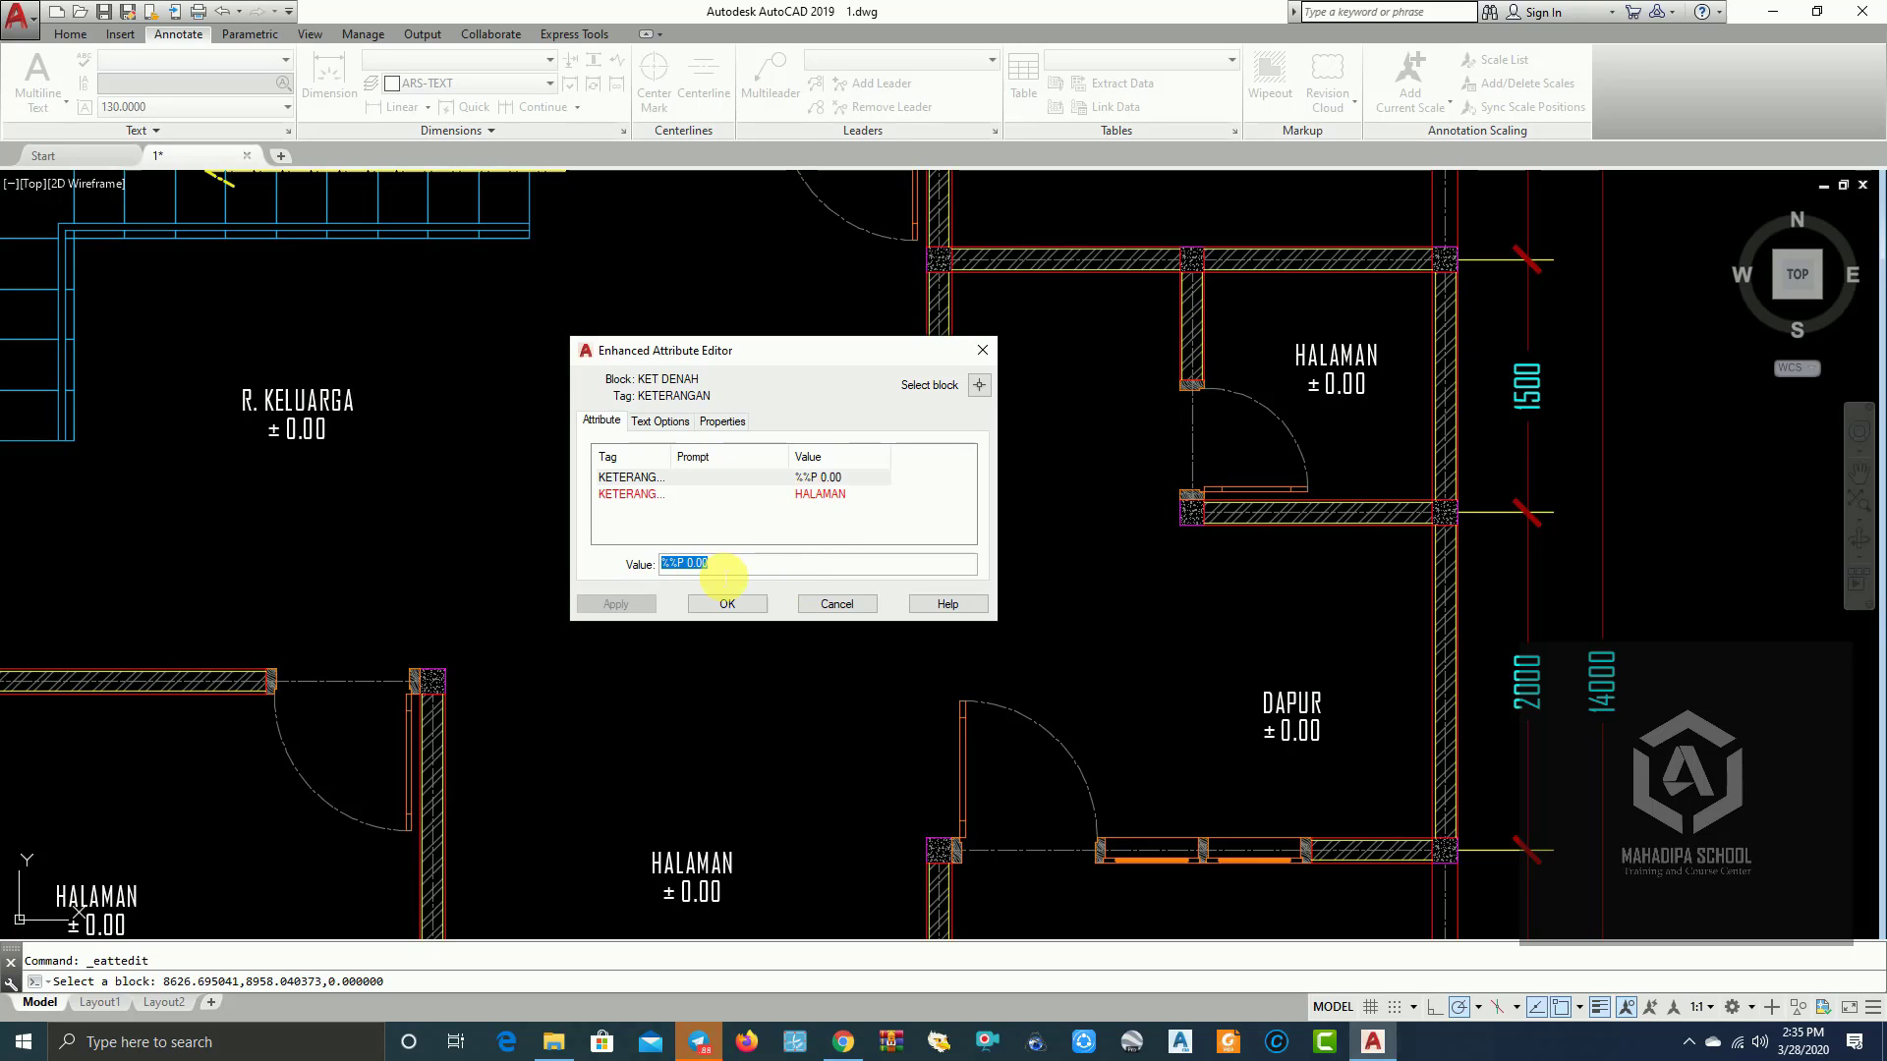
click(676, 563)
key(BackSpace)
key(BackSpace)
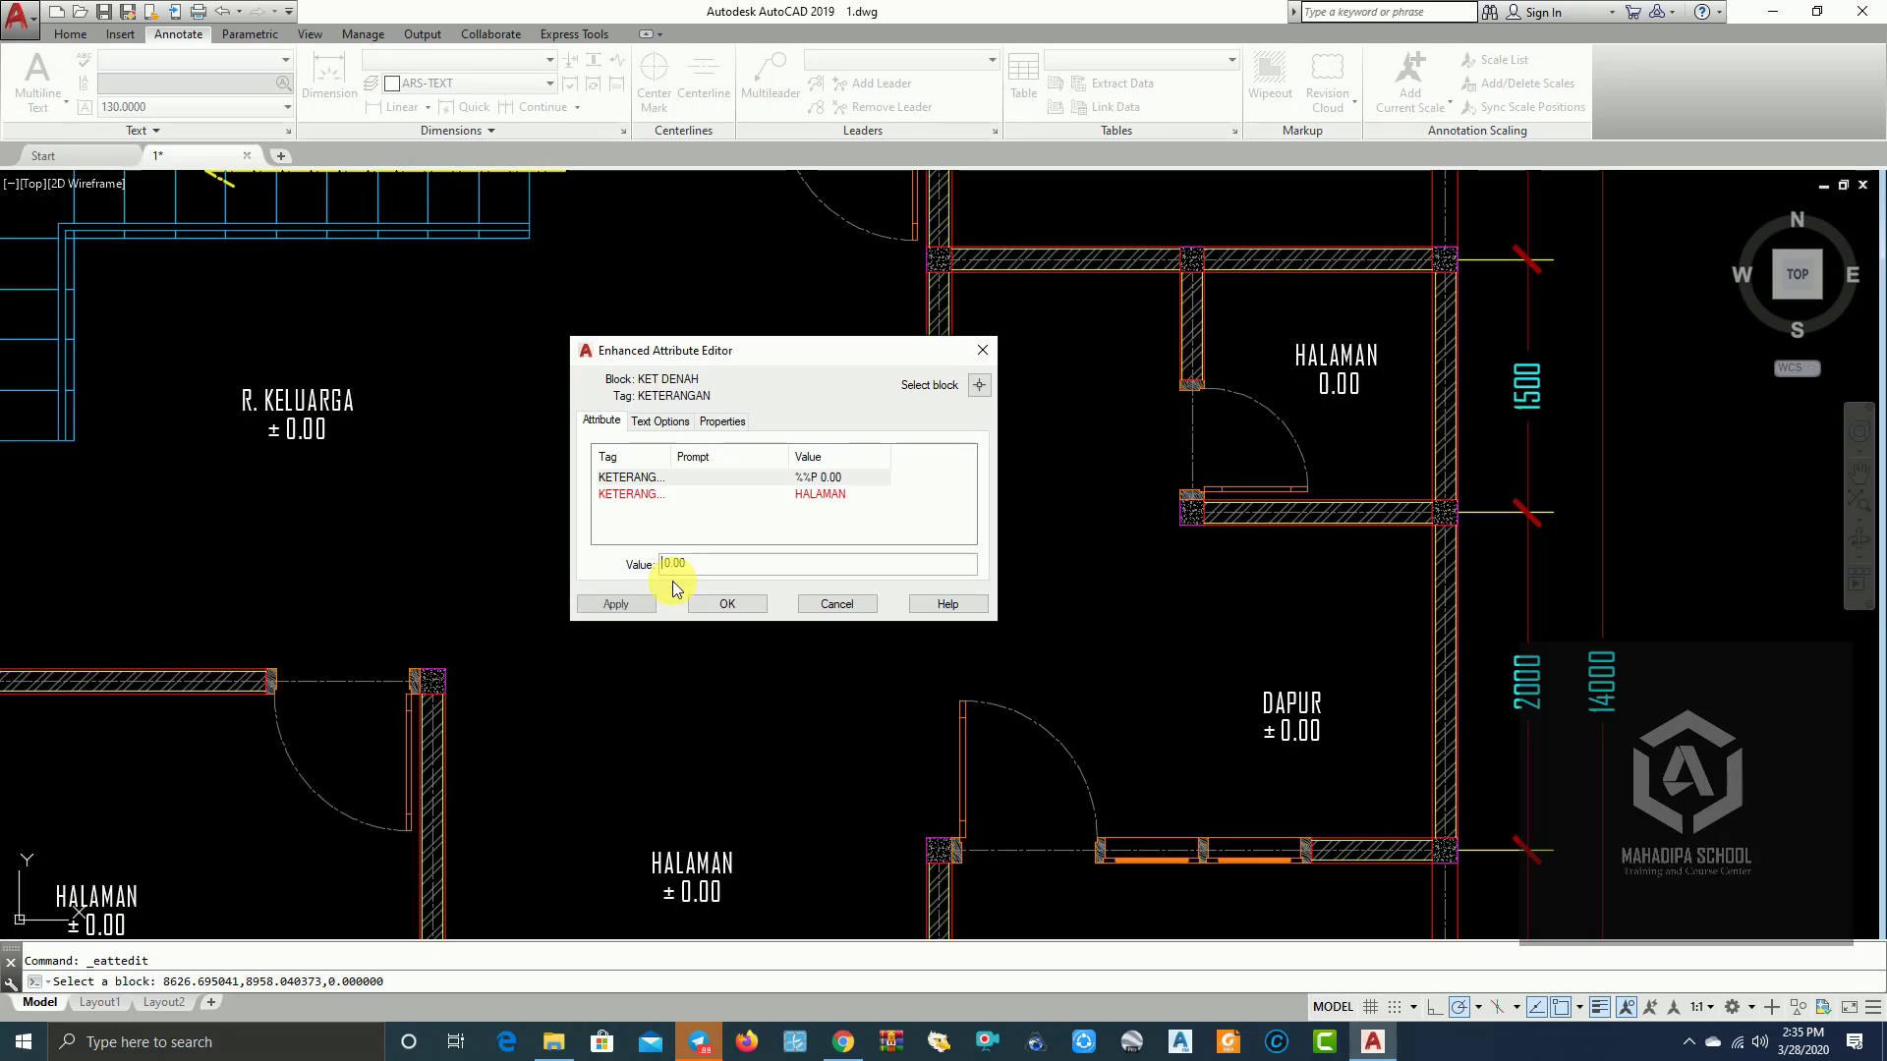
text(-)
click(710, 603)
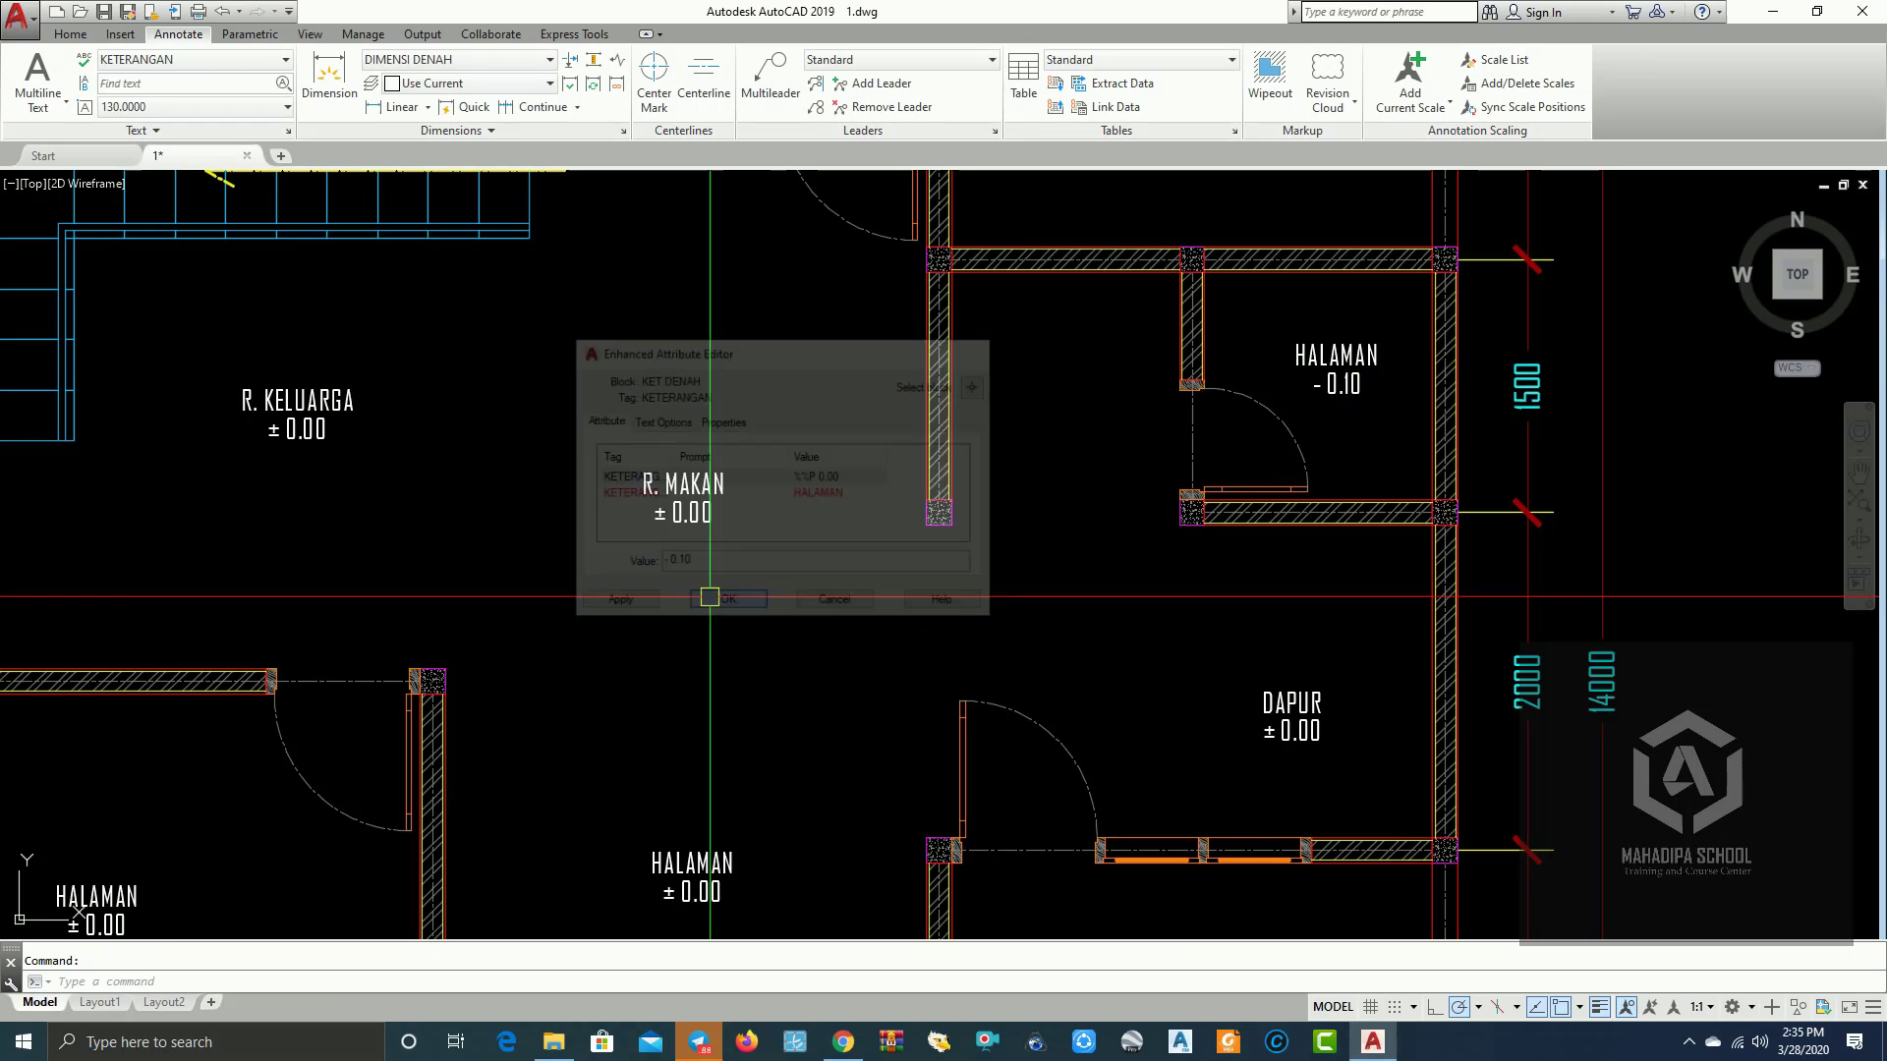
scroll(756, 643, down, 3)
scroll(756, 644, down, 2)
scroll(755, 644, down, 2)
Step: Rename the lower-left room label to K.TIDUR
scroll(584, 726, up, 3)
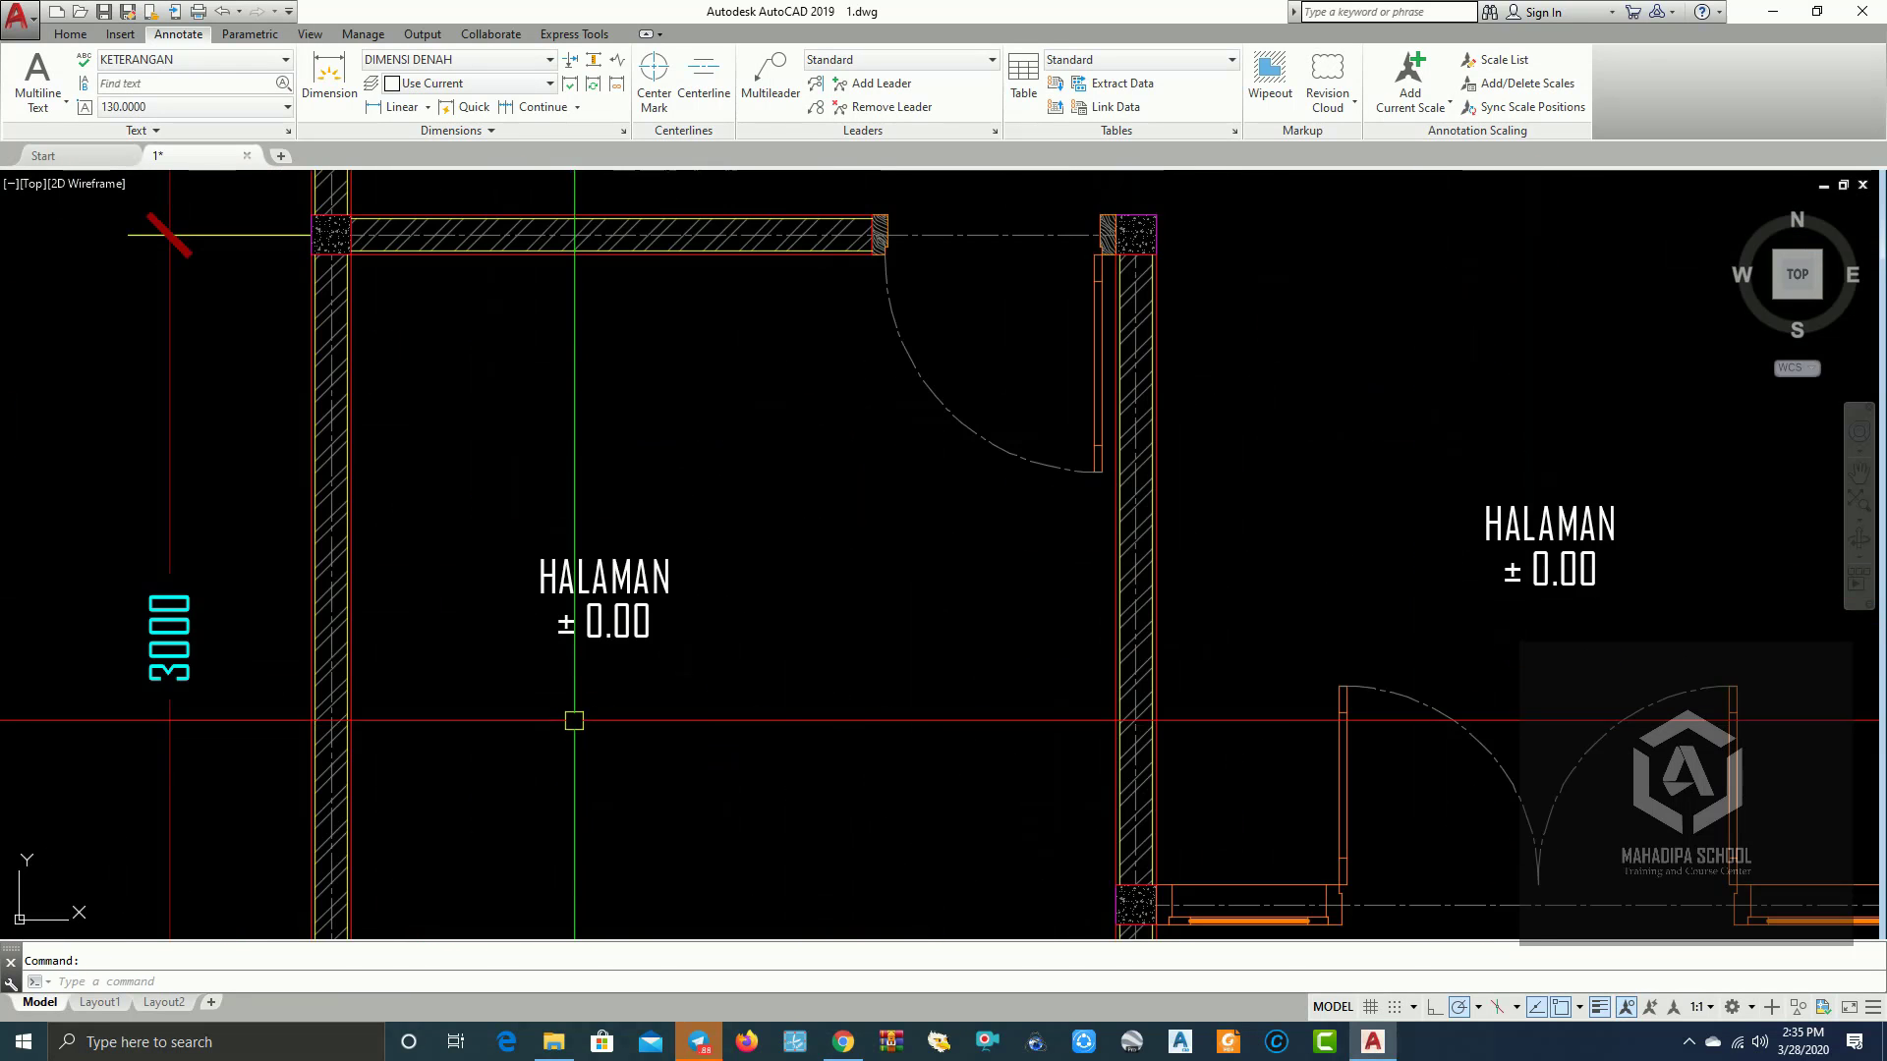
double_click(604, 619)
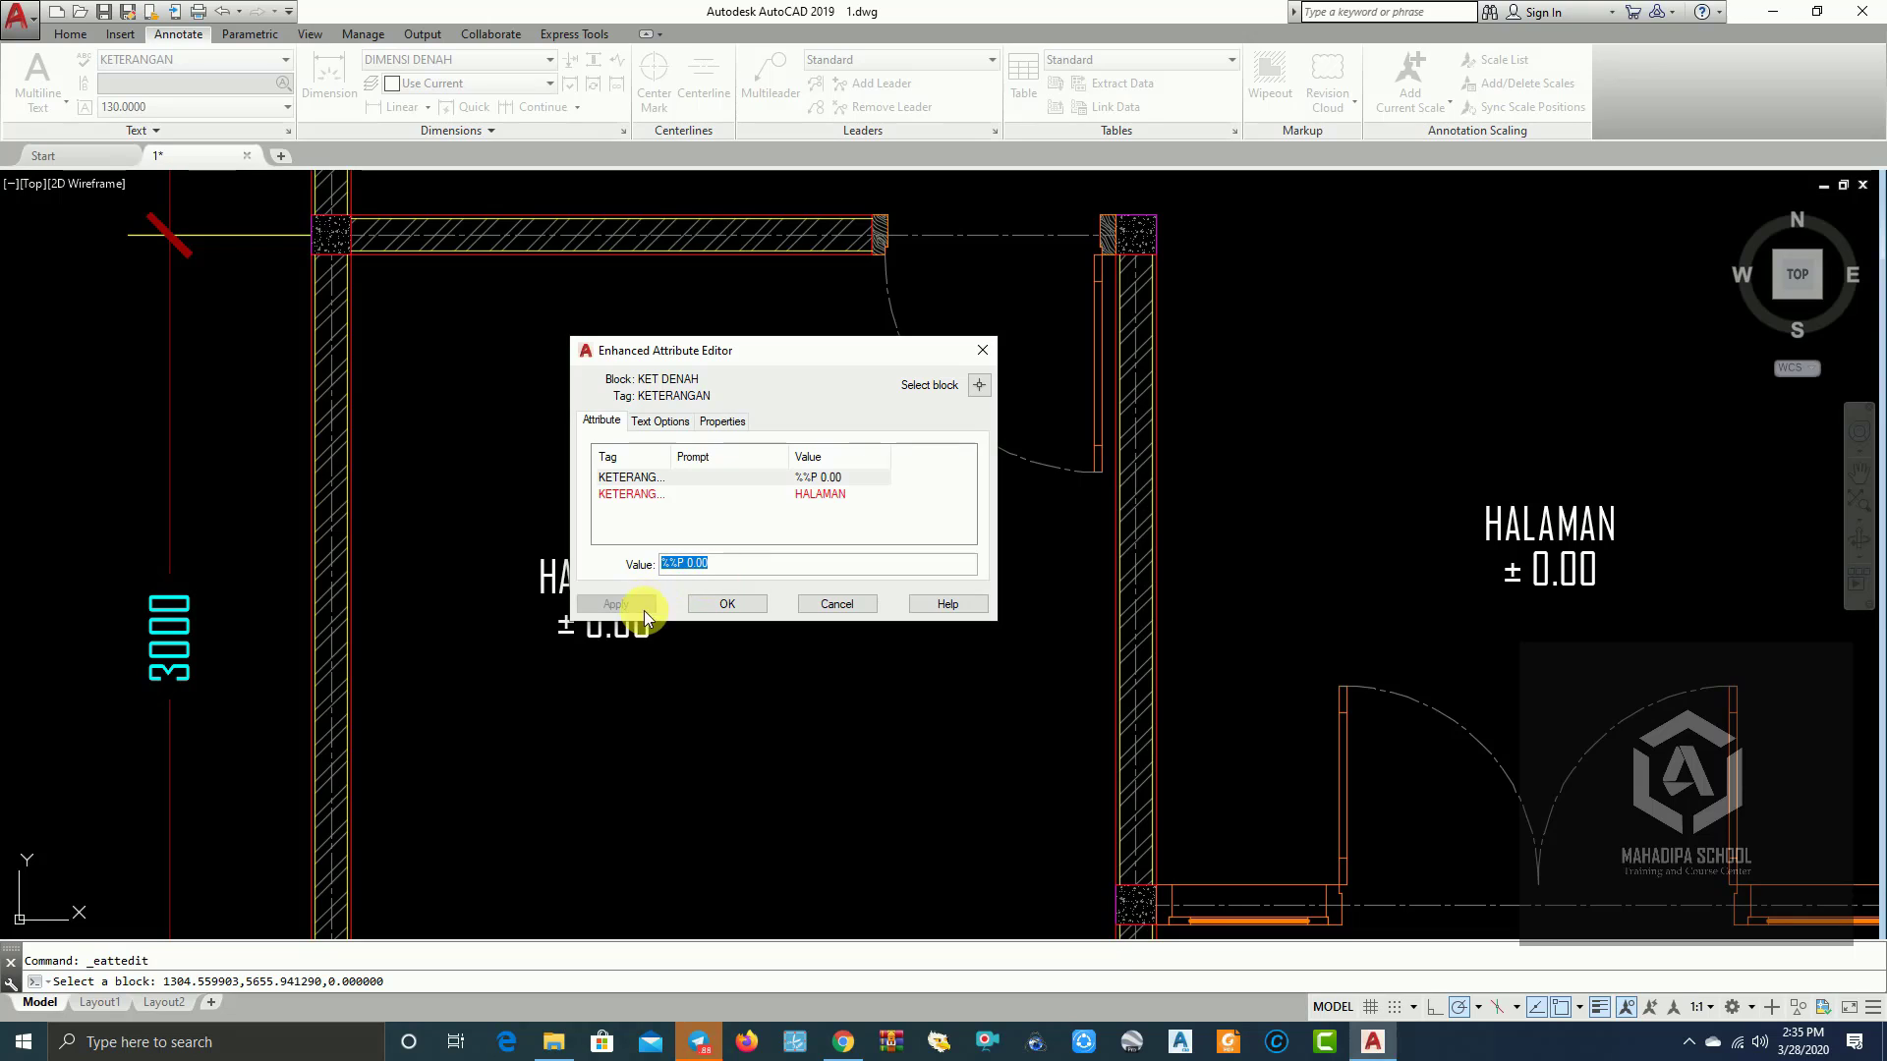
click(777, 493)
text(K)
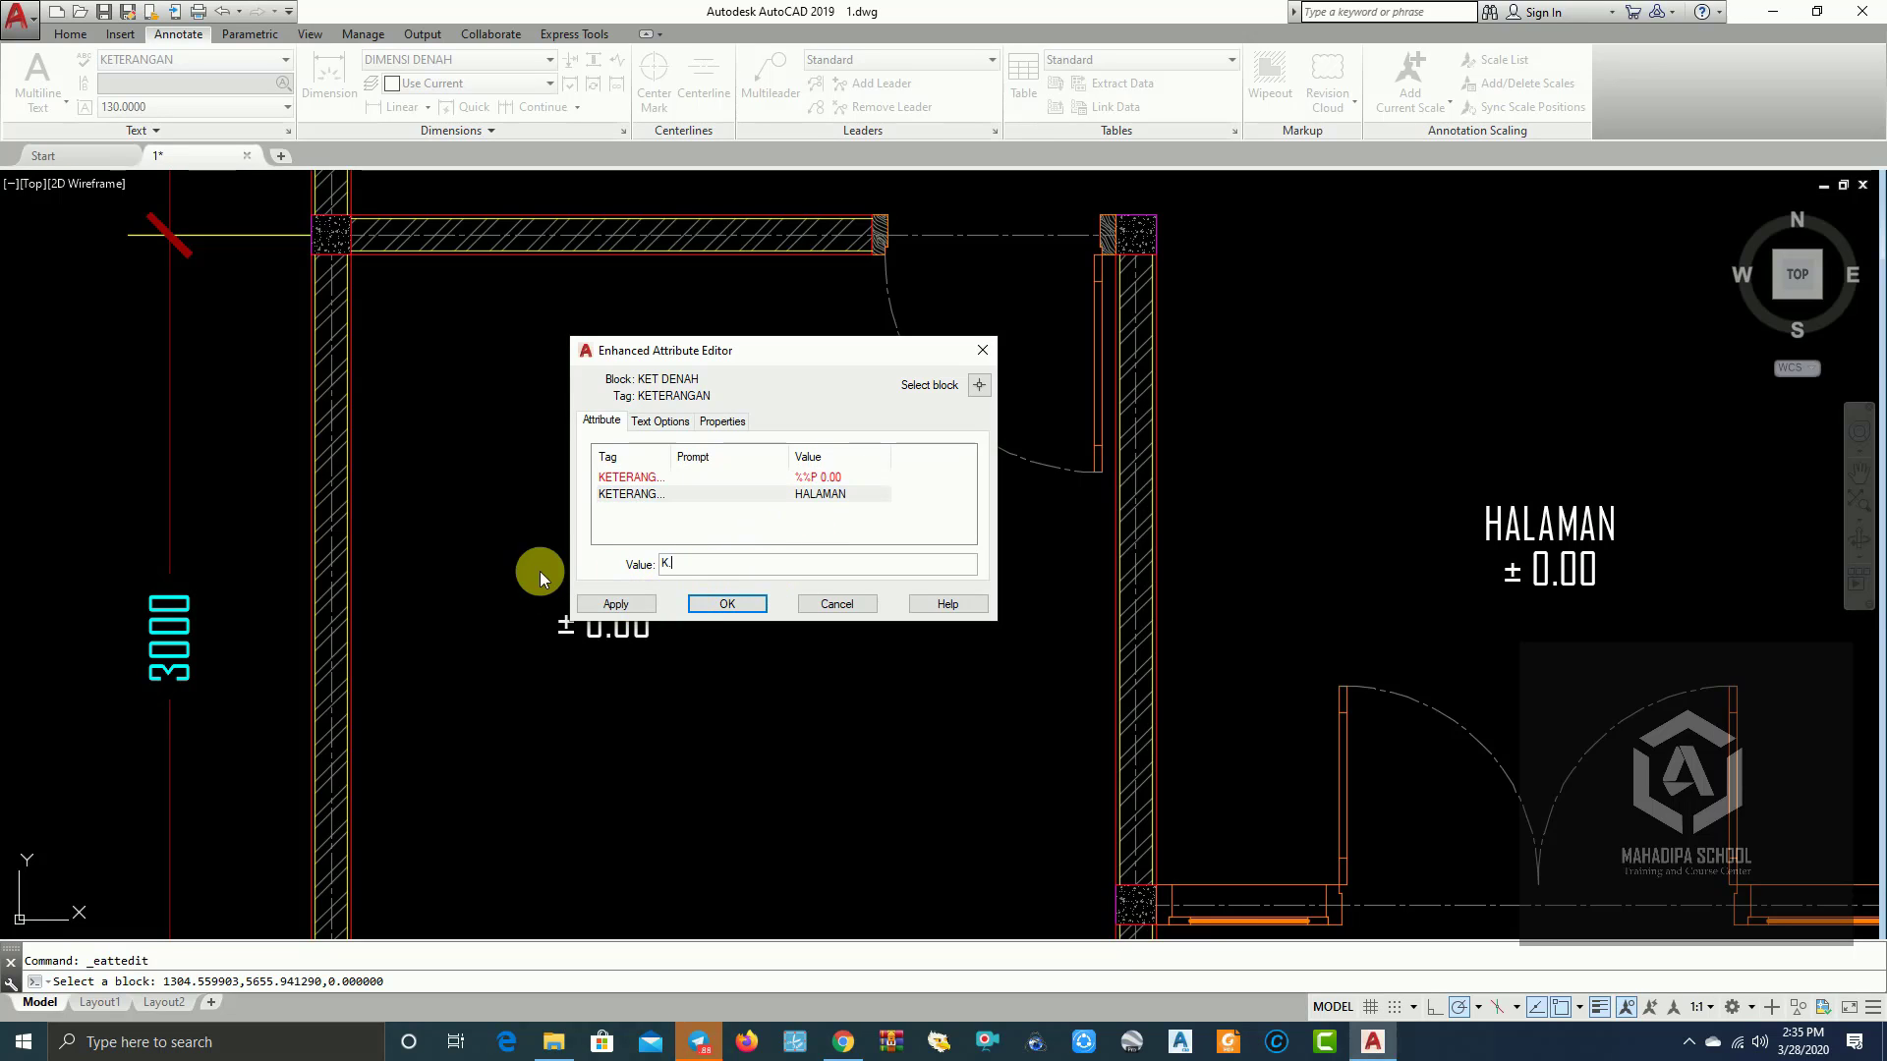
text(TIDU)
click(741, 607)
scroll(1051, 590, down, 3)
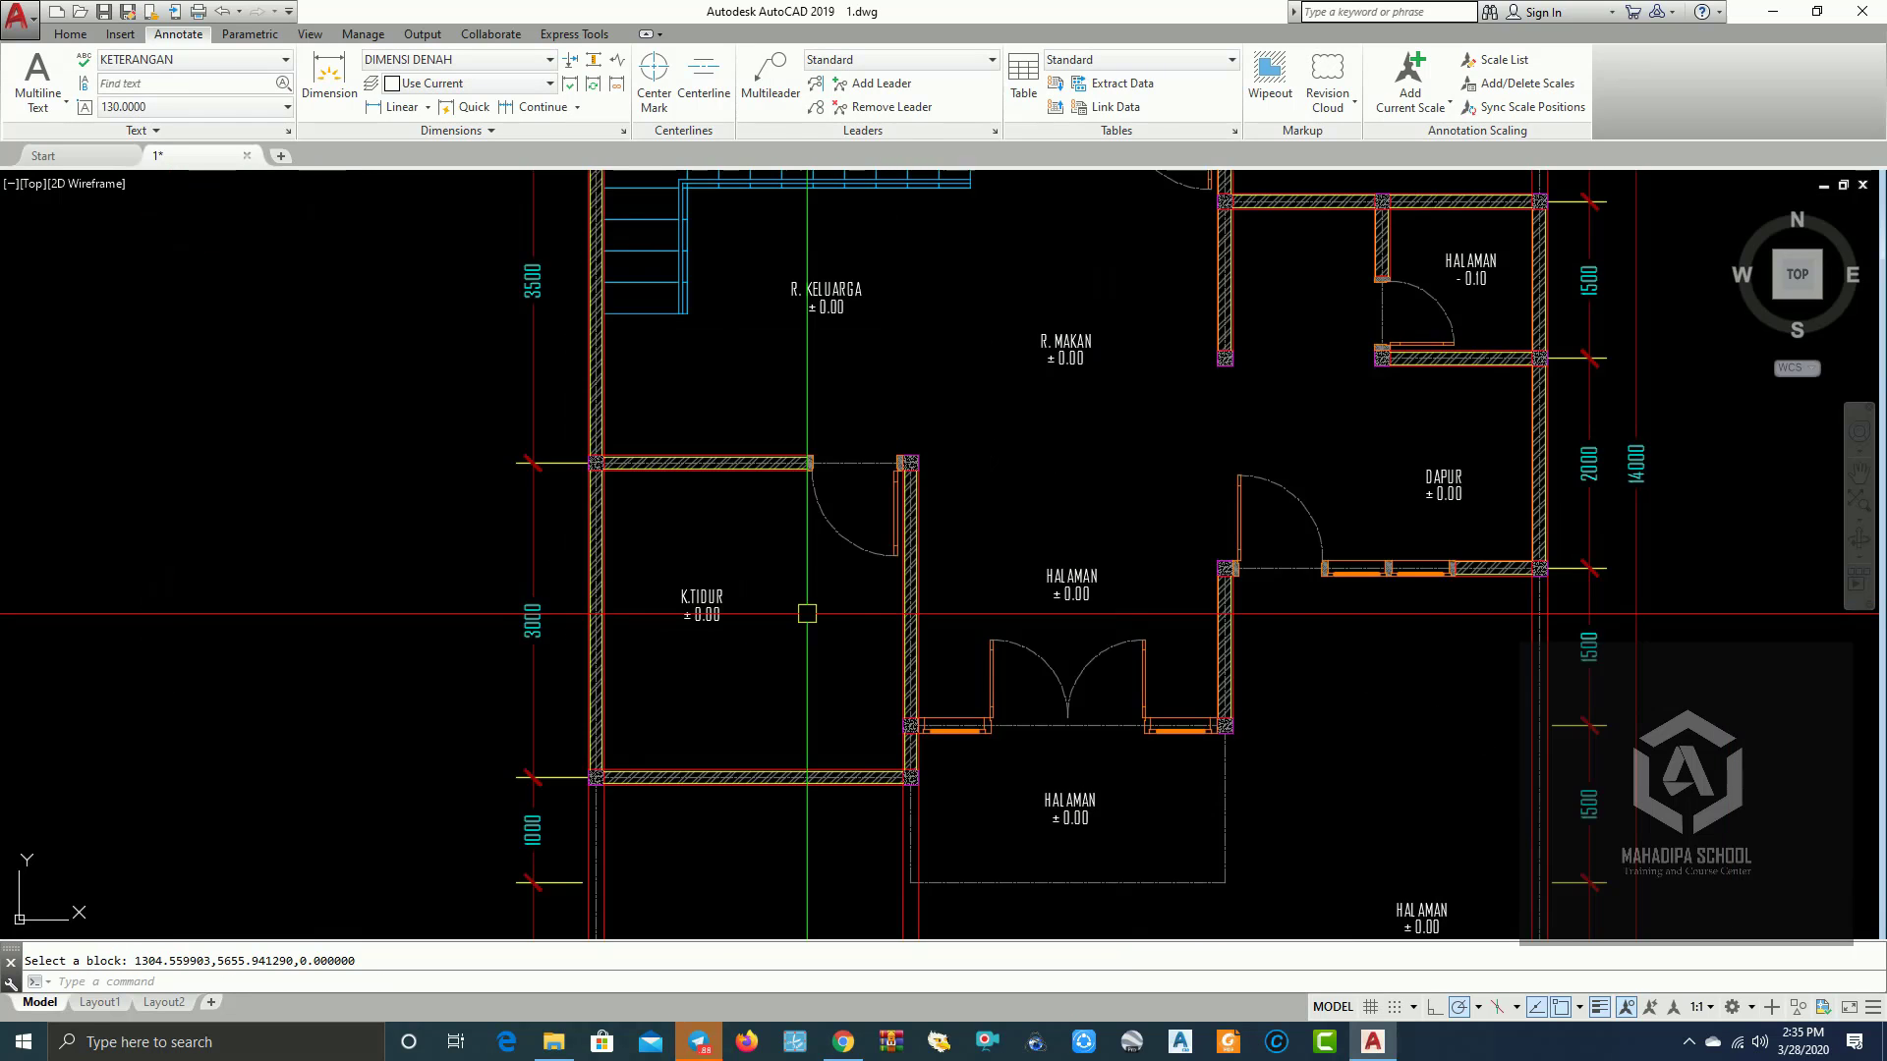
scroll(1051, 590, down, 2)
scroll(1052, 590, up, 3)
scroll(1055, 583, up, 2)
Step: Rename the central HALAMAN label to R.TAMU, keeping level ±0.00
double_click(1054, 583)
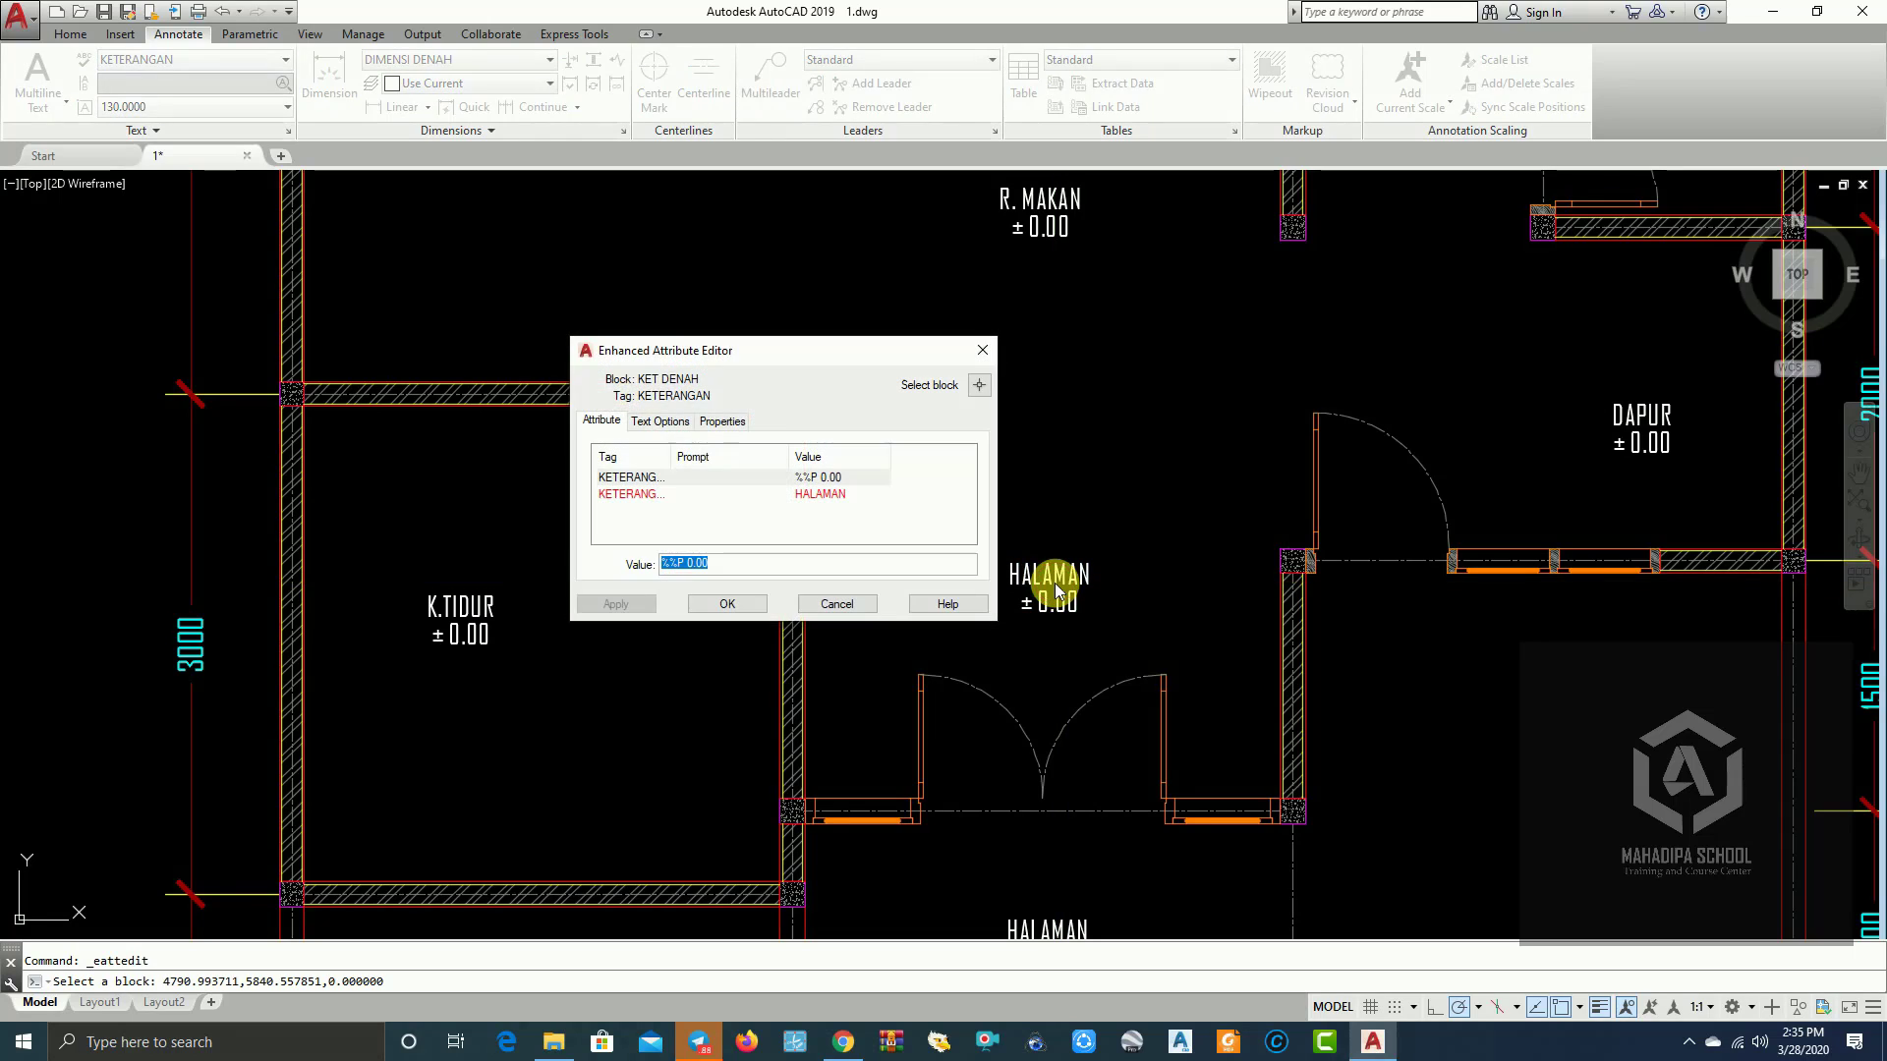
click(709, 494)
key(Tab)
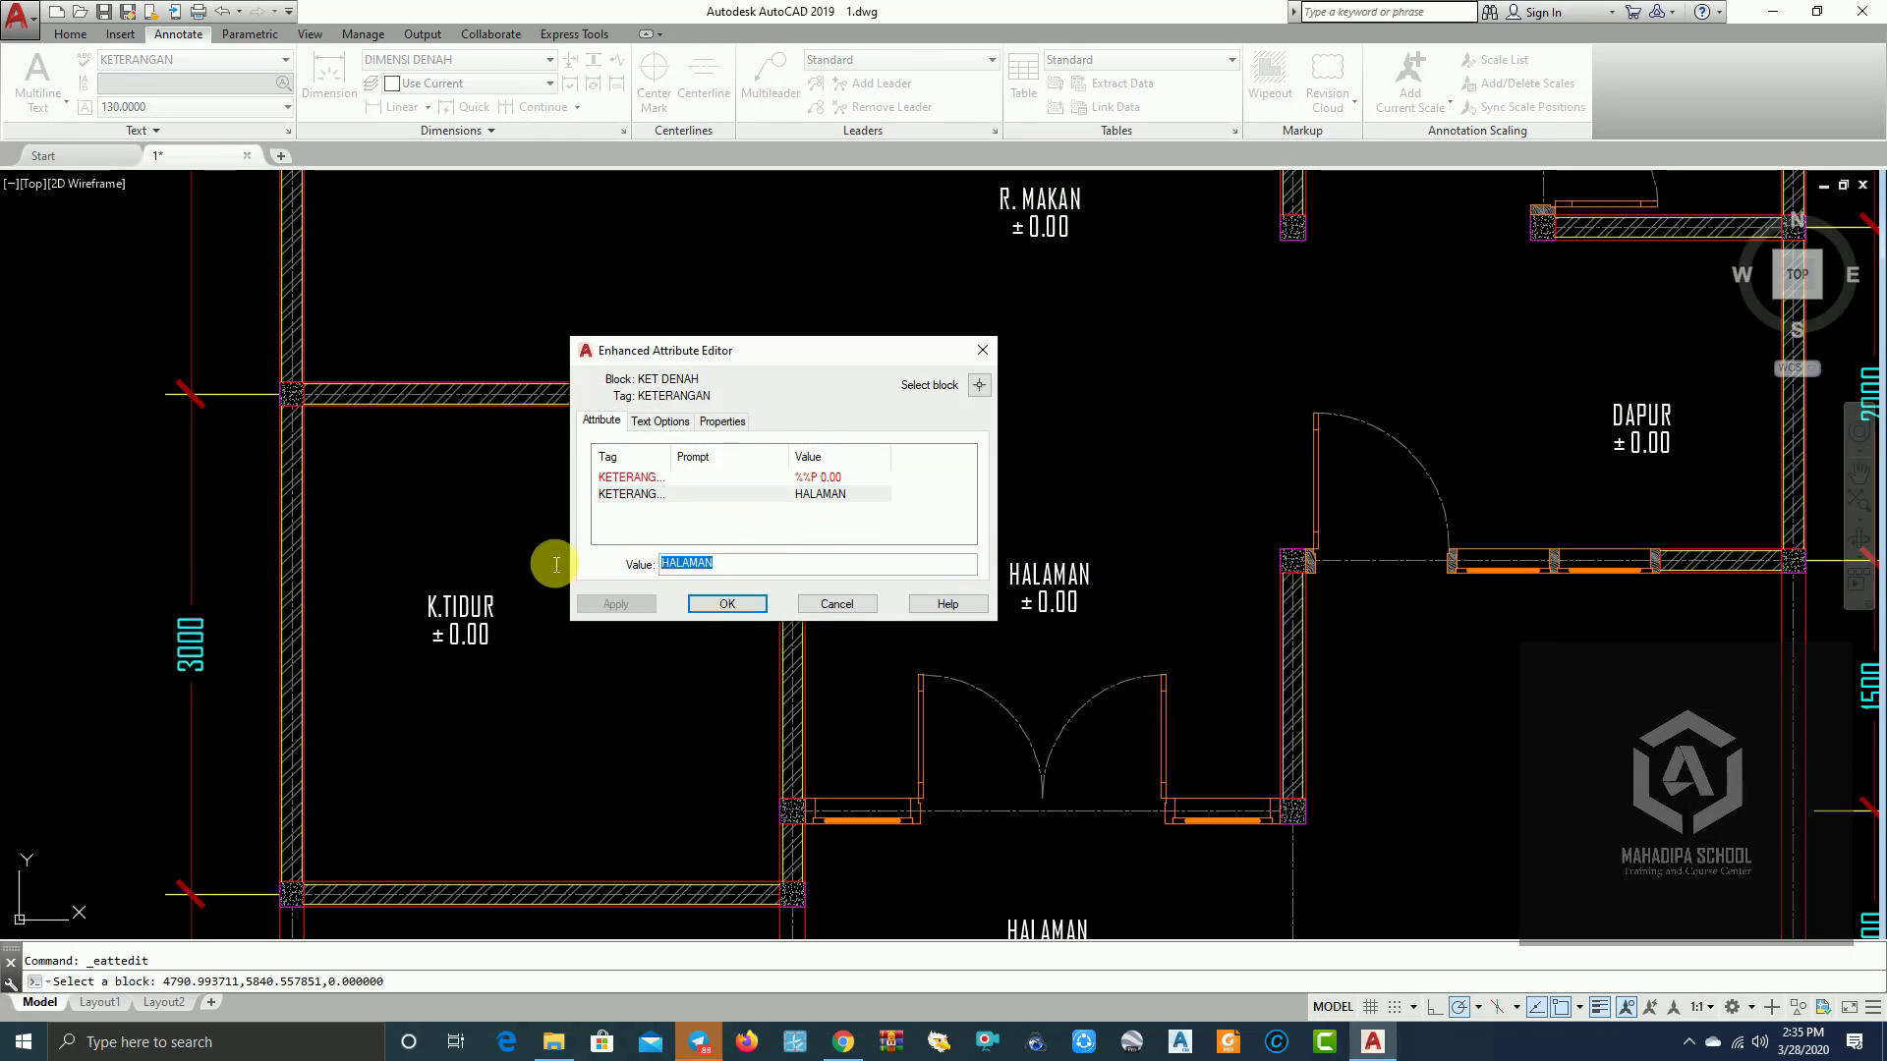
text(R.TA)
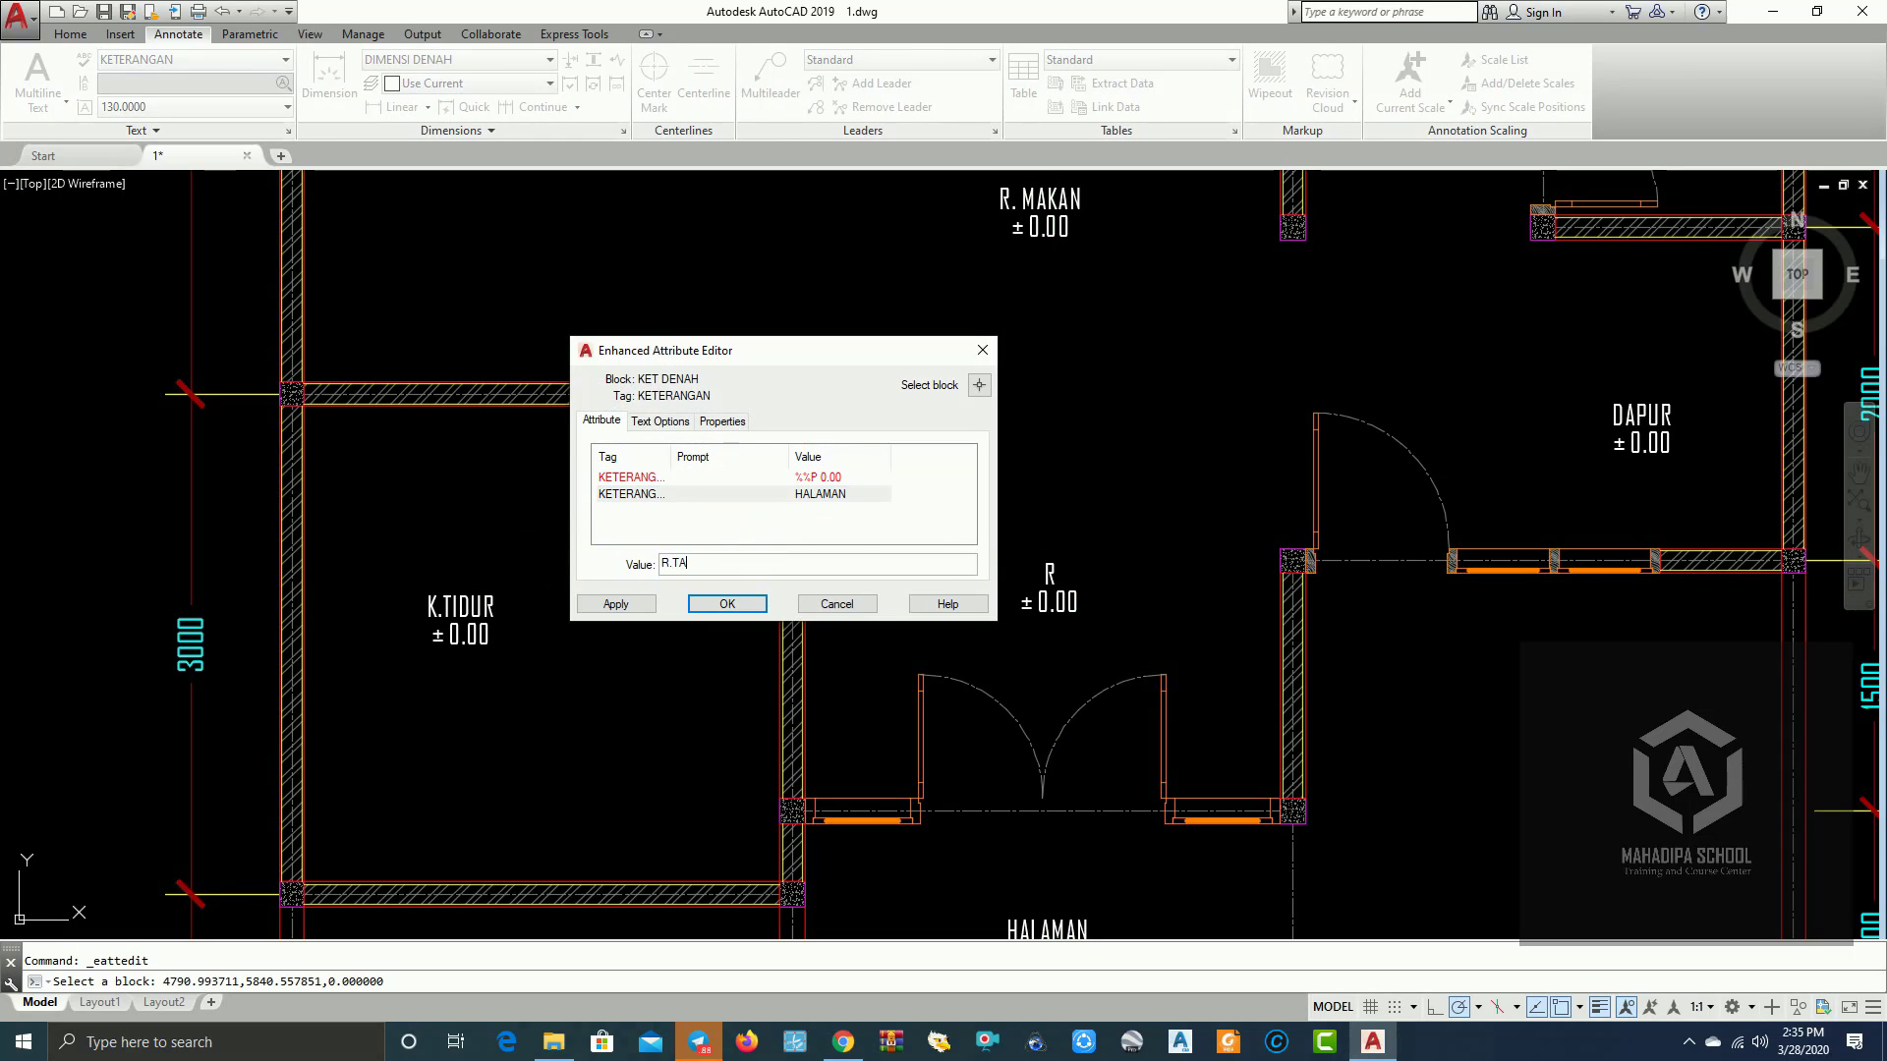
text(MU)
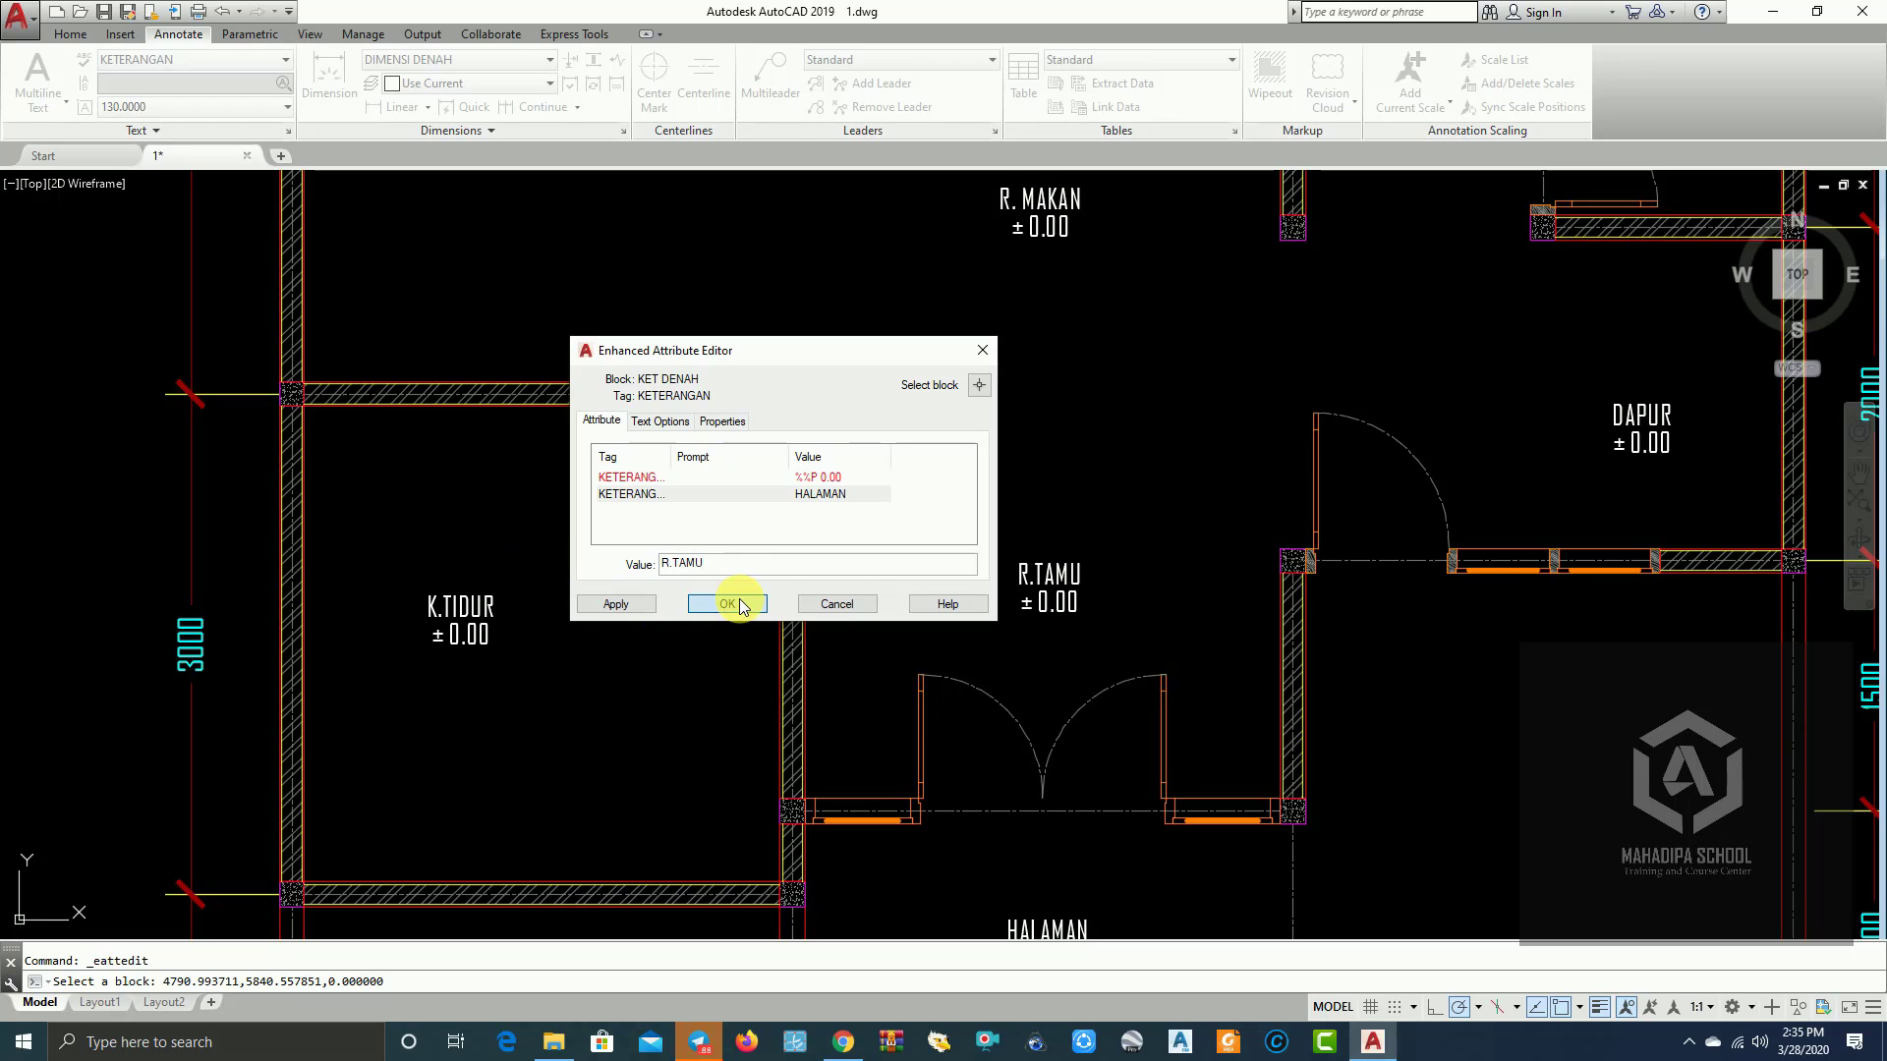
click(739, 601)
scroll(909, 300, down, 3)
scroll(1051, 658, up, 3)
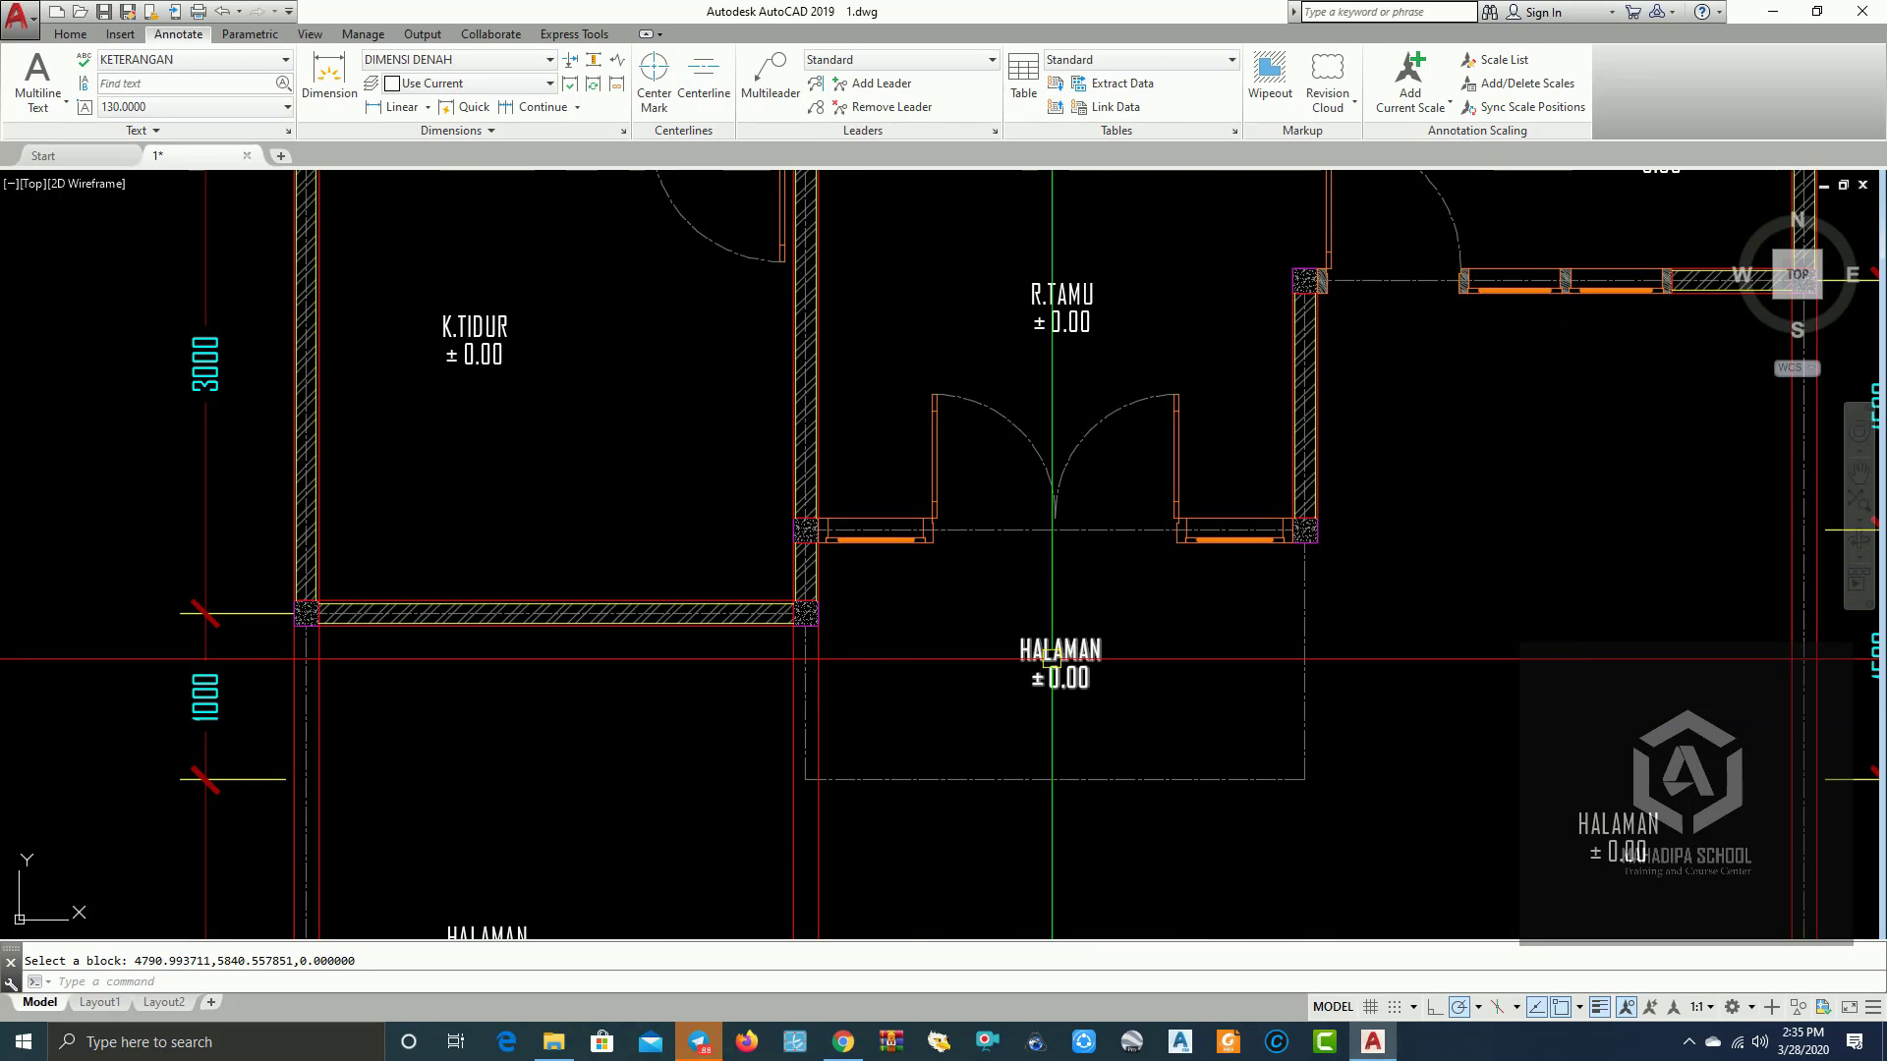
Step: Change the HALAMAN label below R.TAMU to TERAS with level -0.10
click(1075, 645)
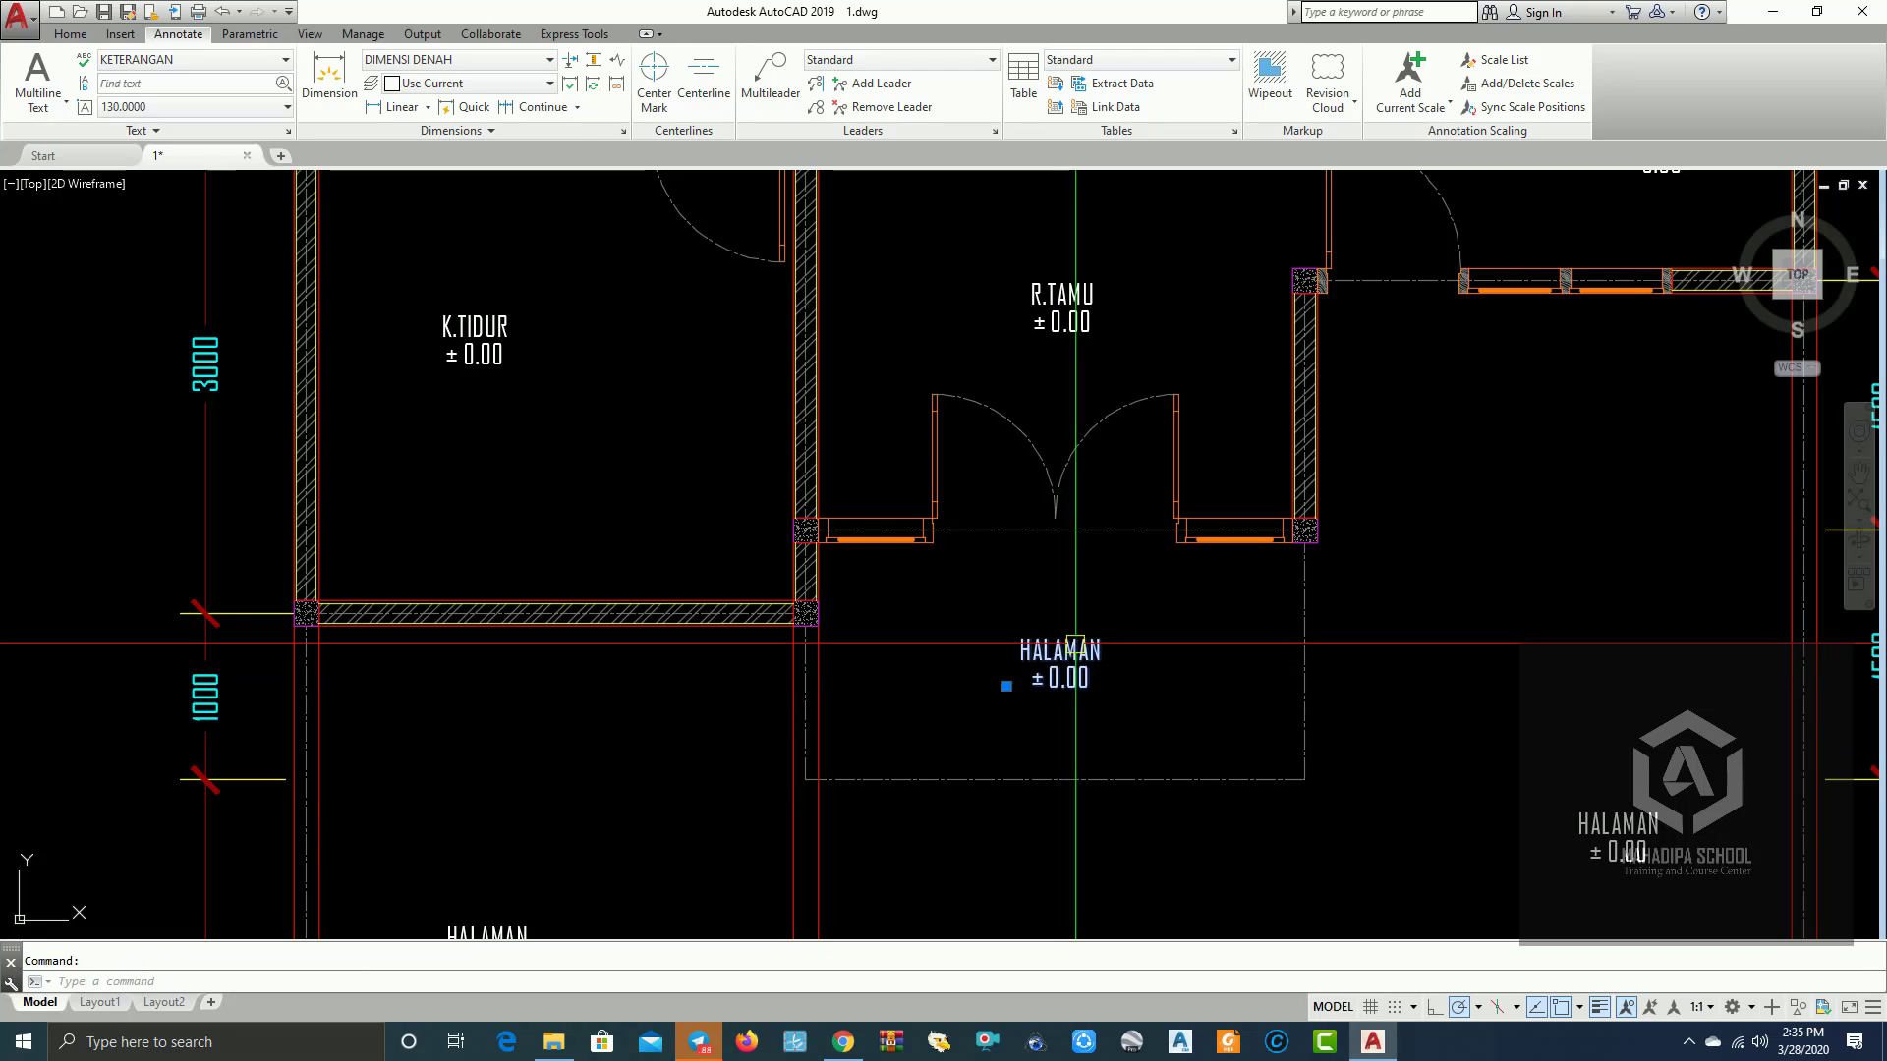
double_click(1075, 645)
click(826, 494)
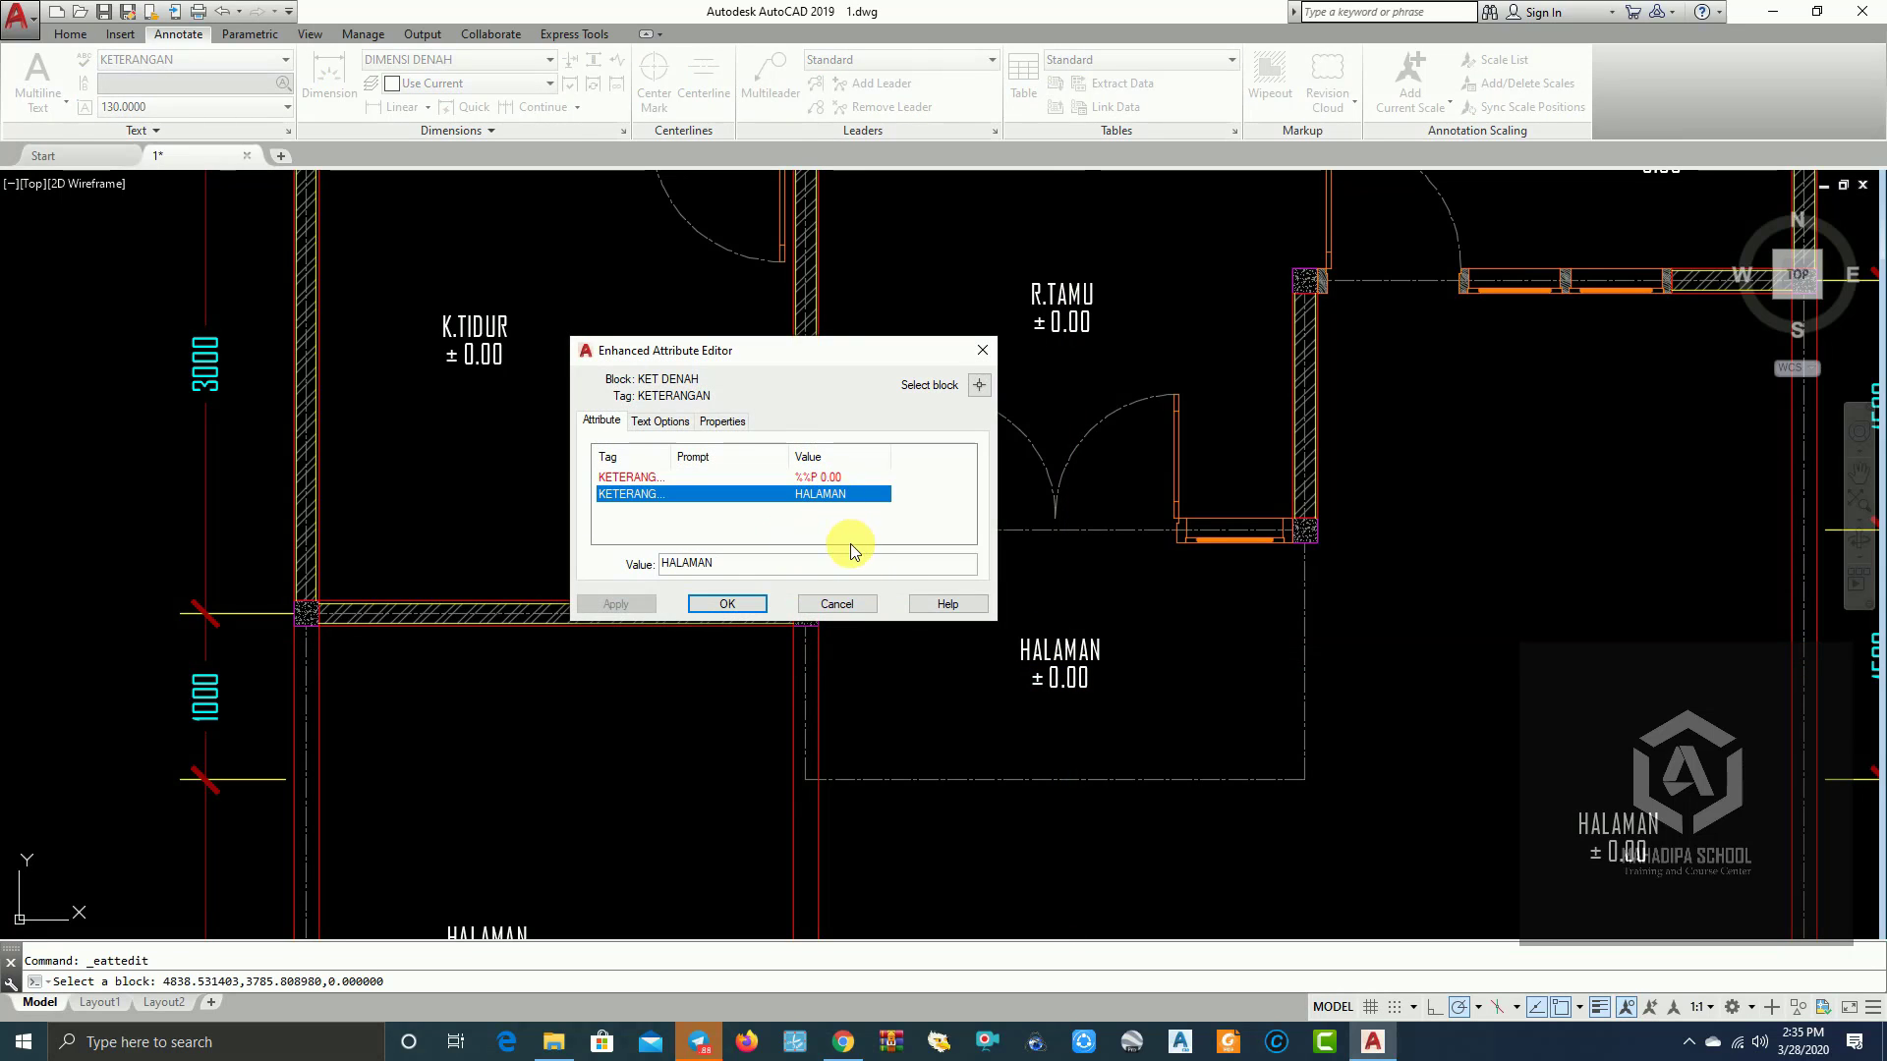
double_click(769, 570)
text(TERAS)
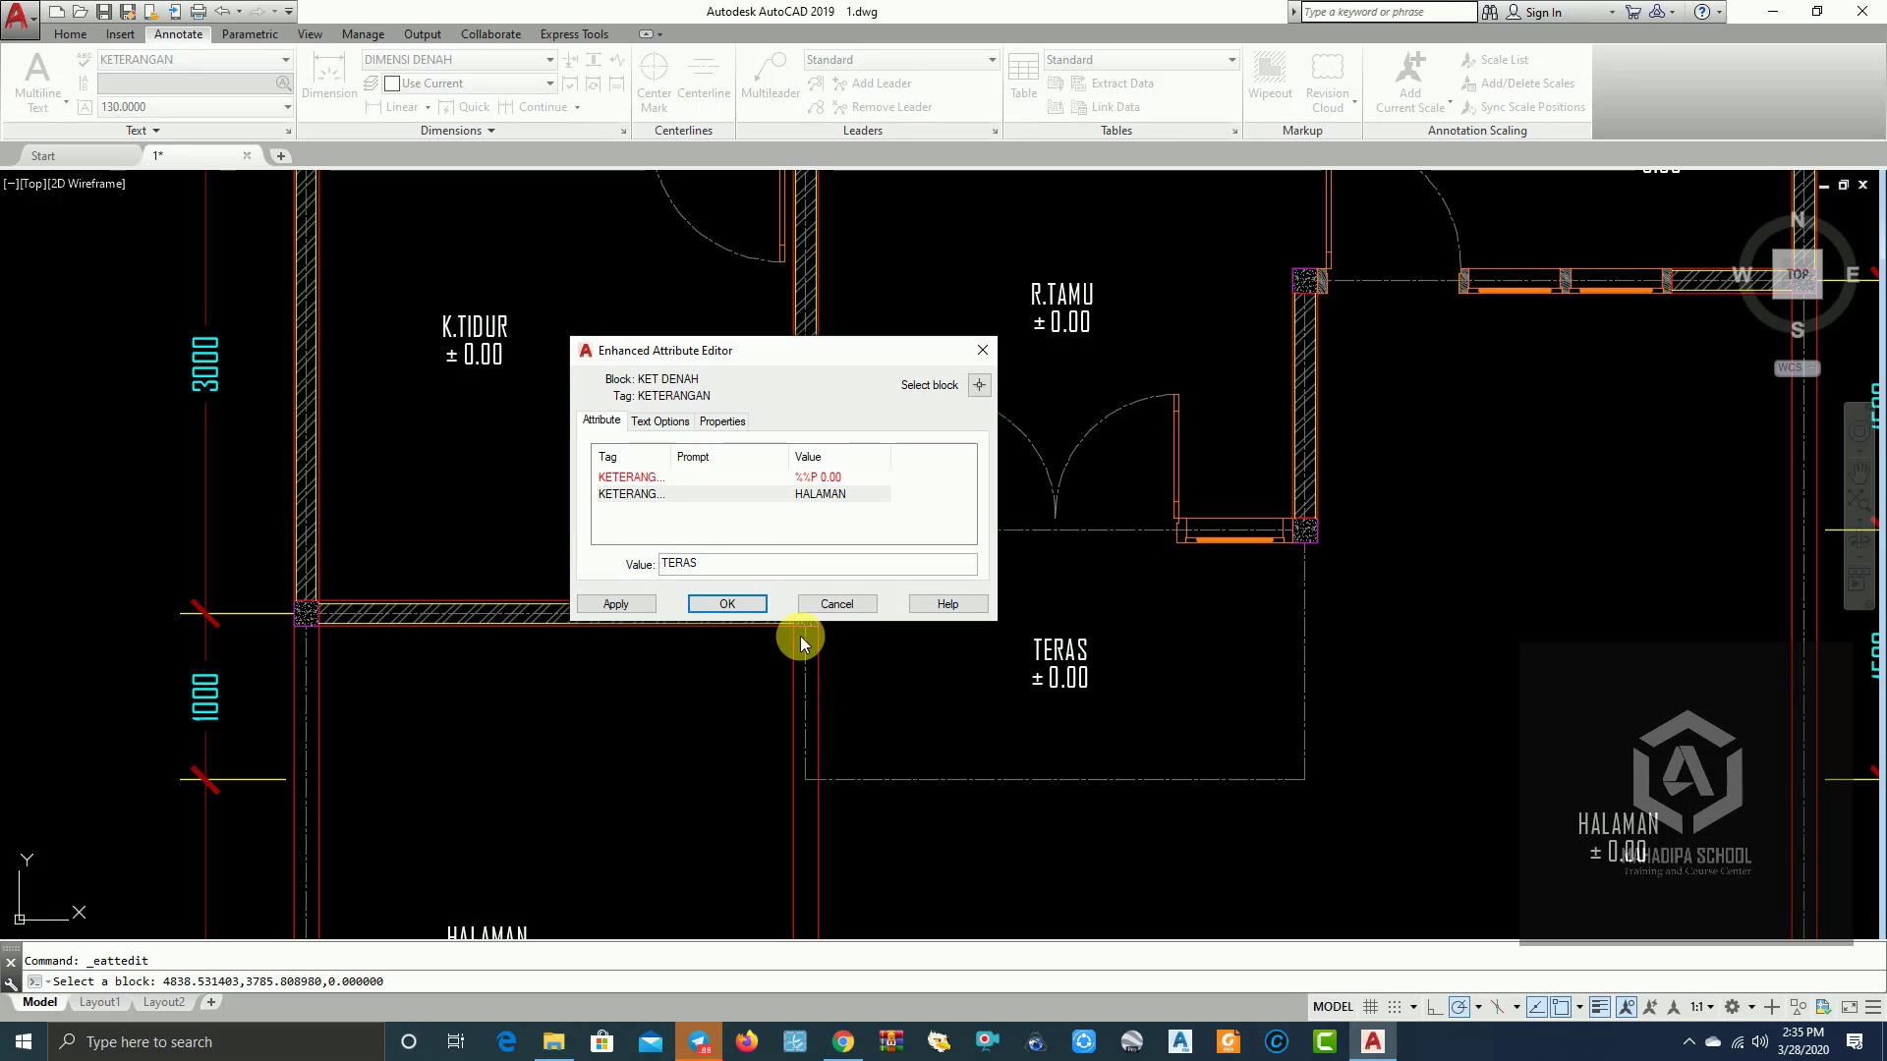
click(671, 478)
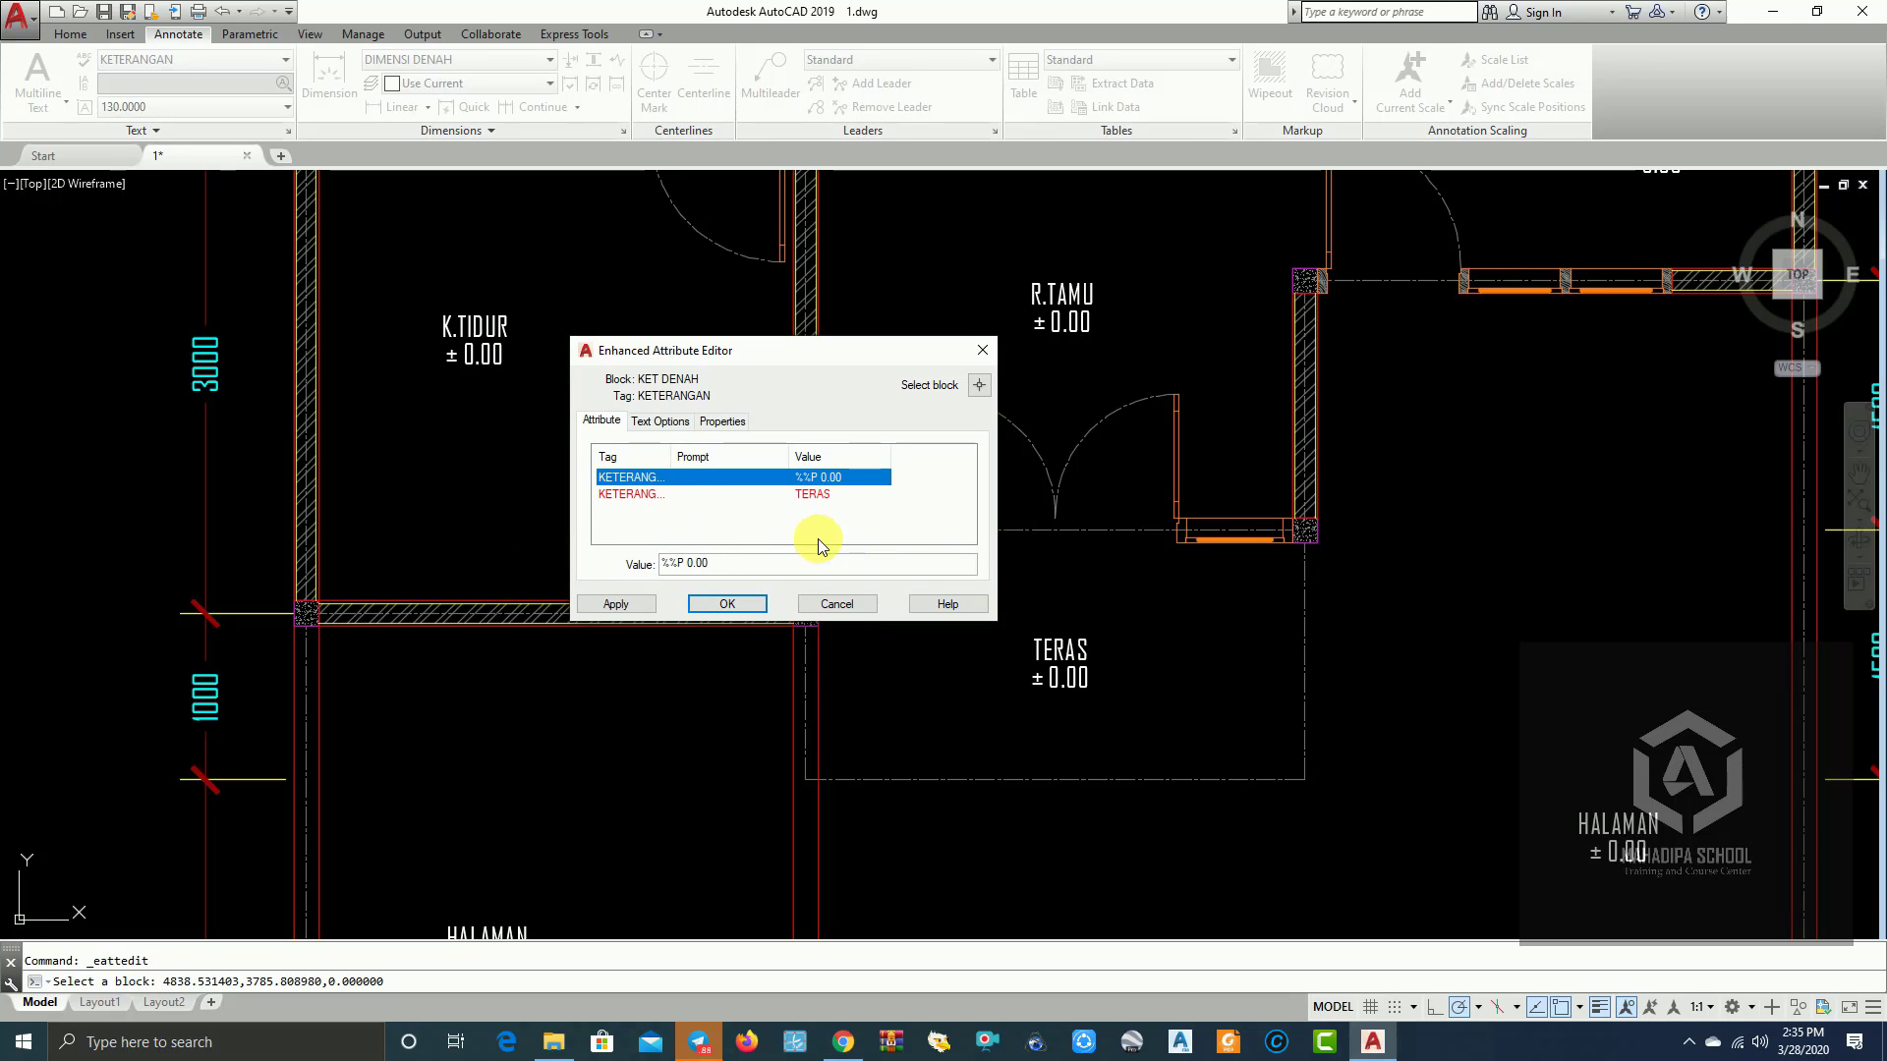
click(682, 564)
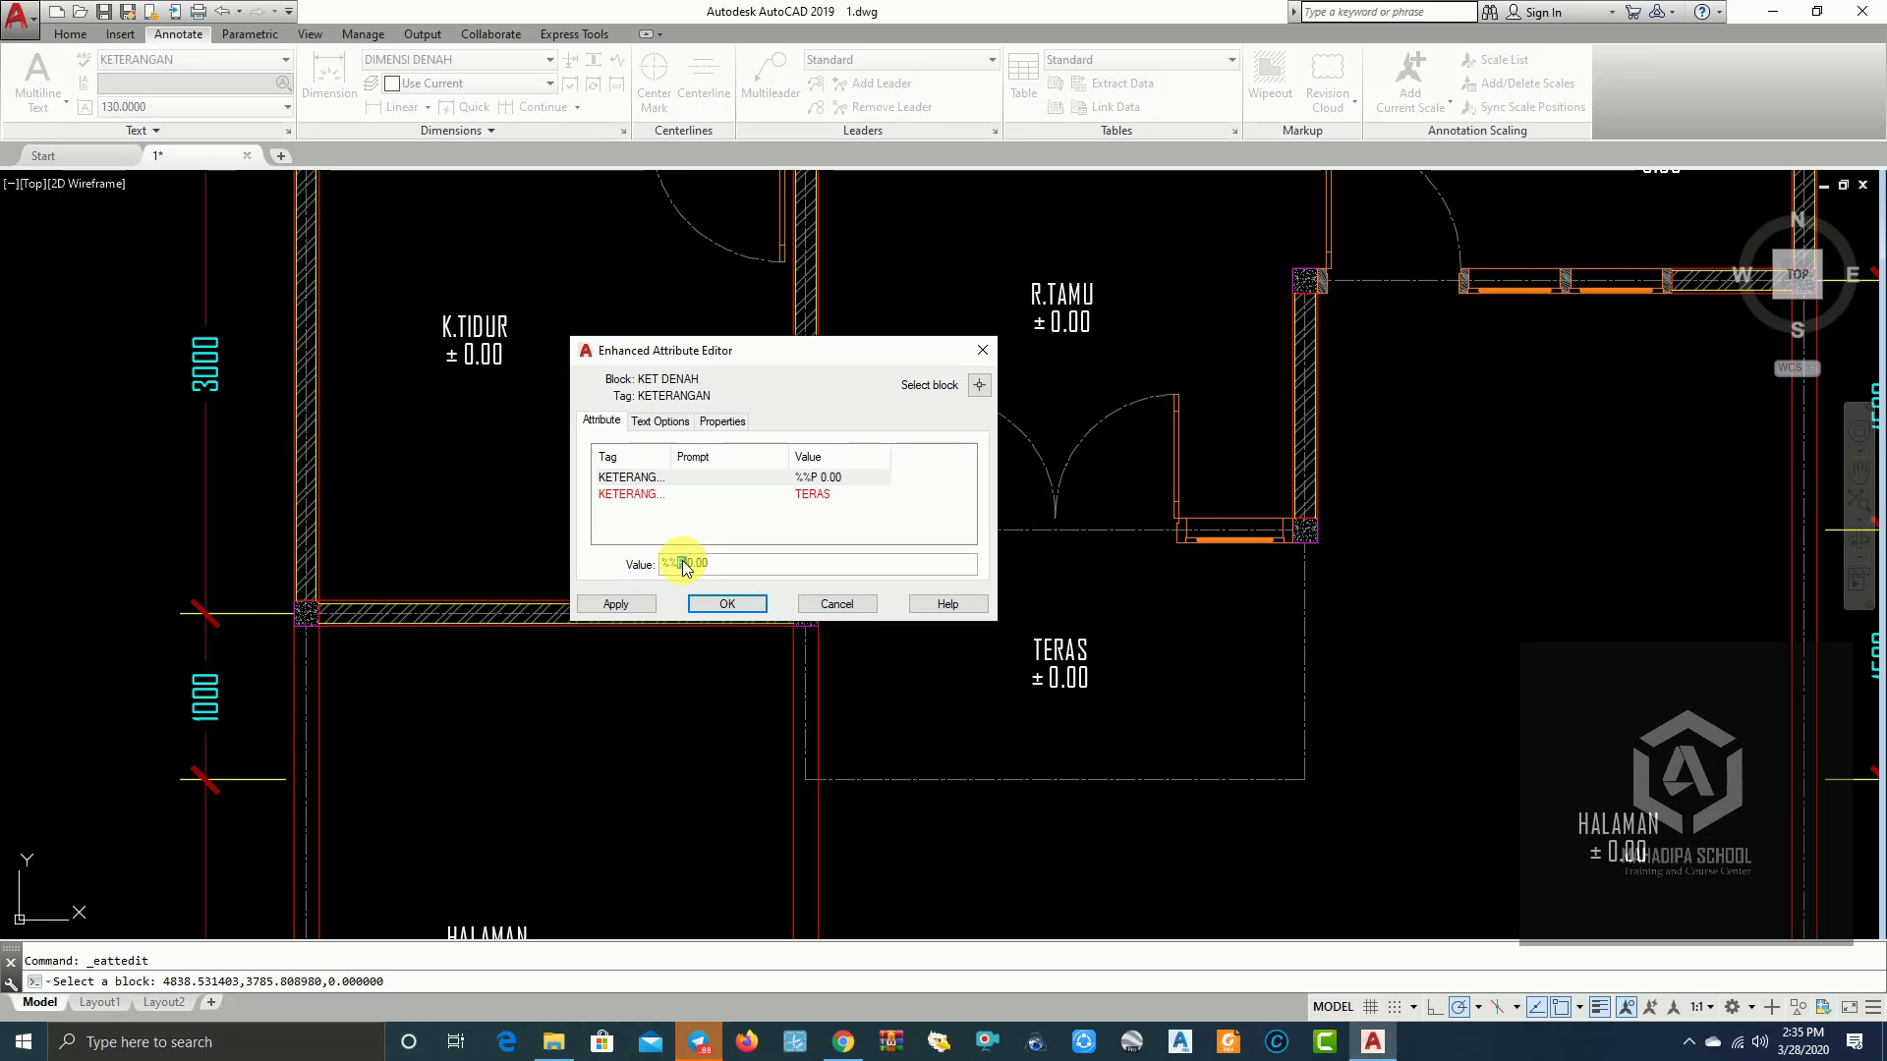
text(-0.)
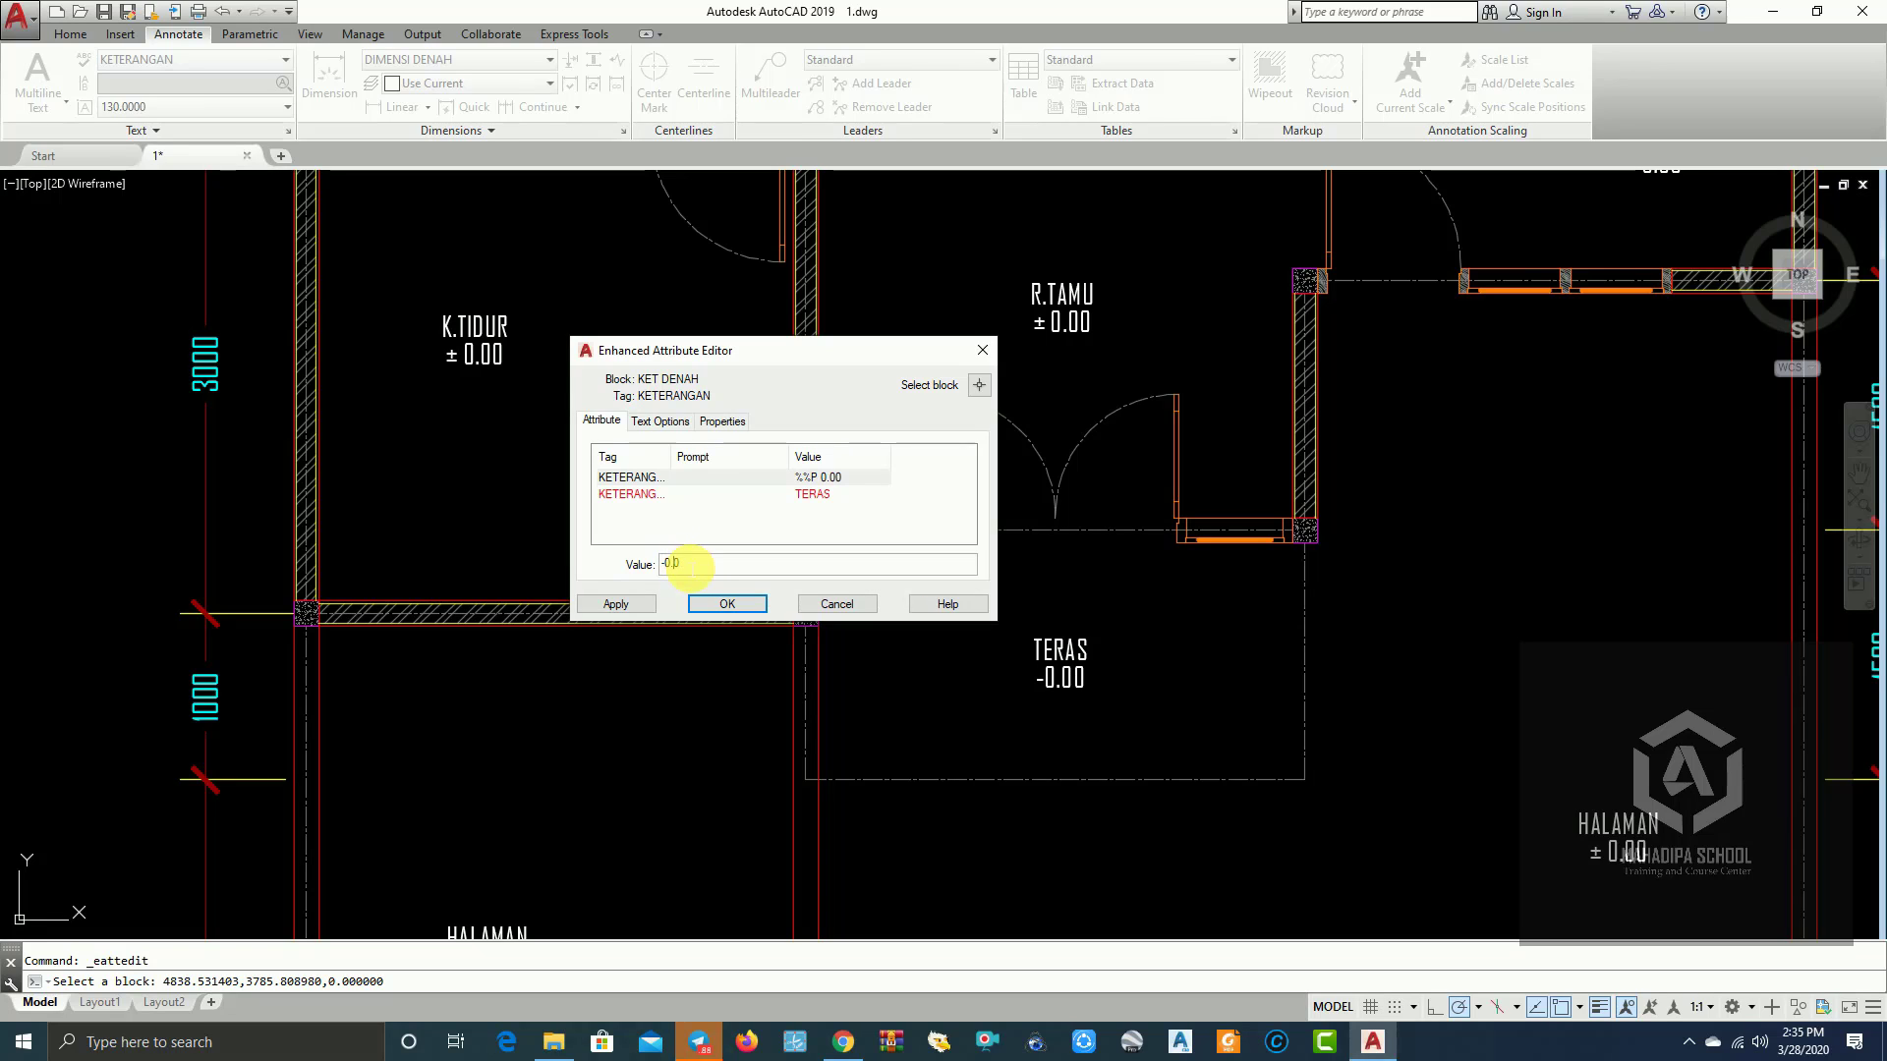
text(1)
click(727, 603)
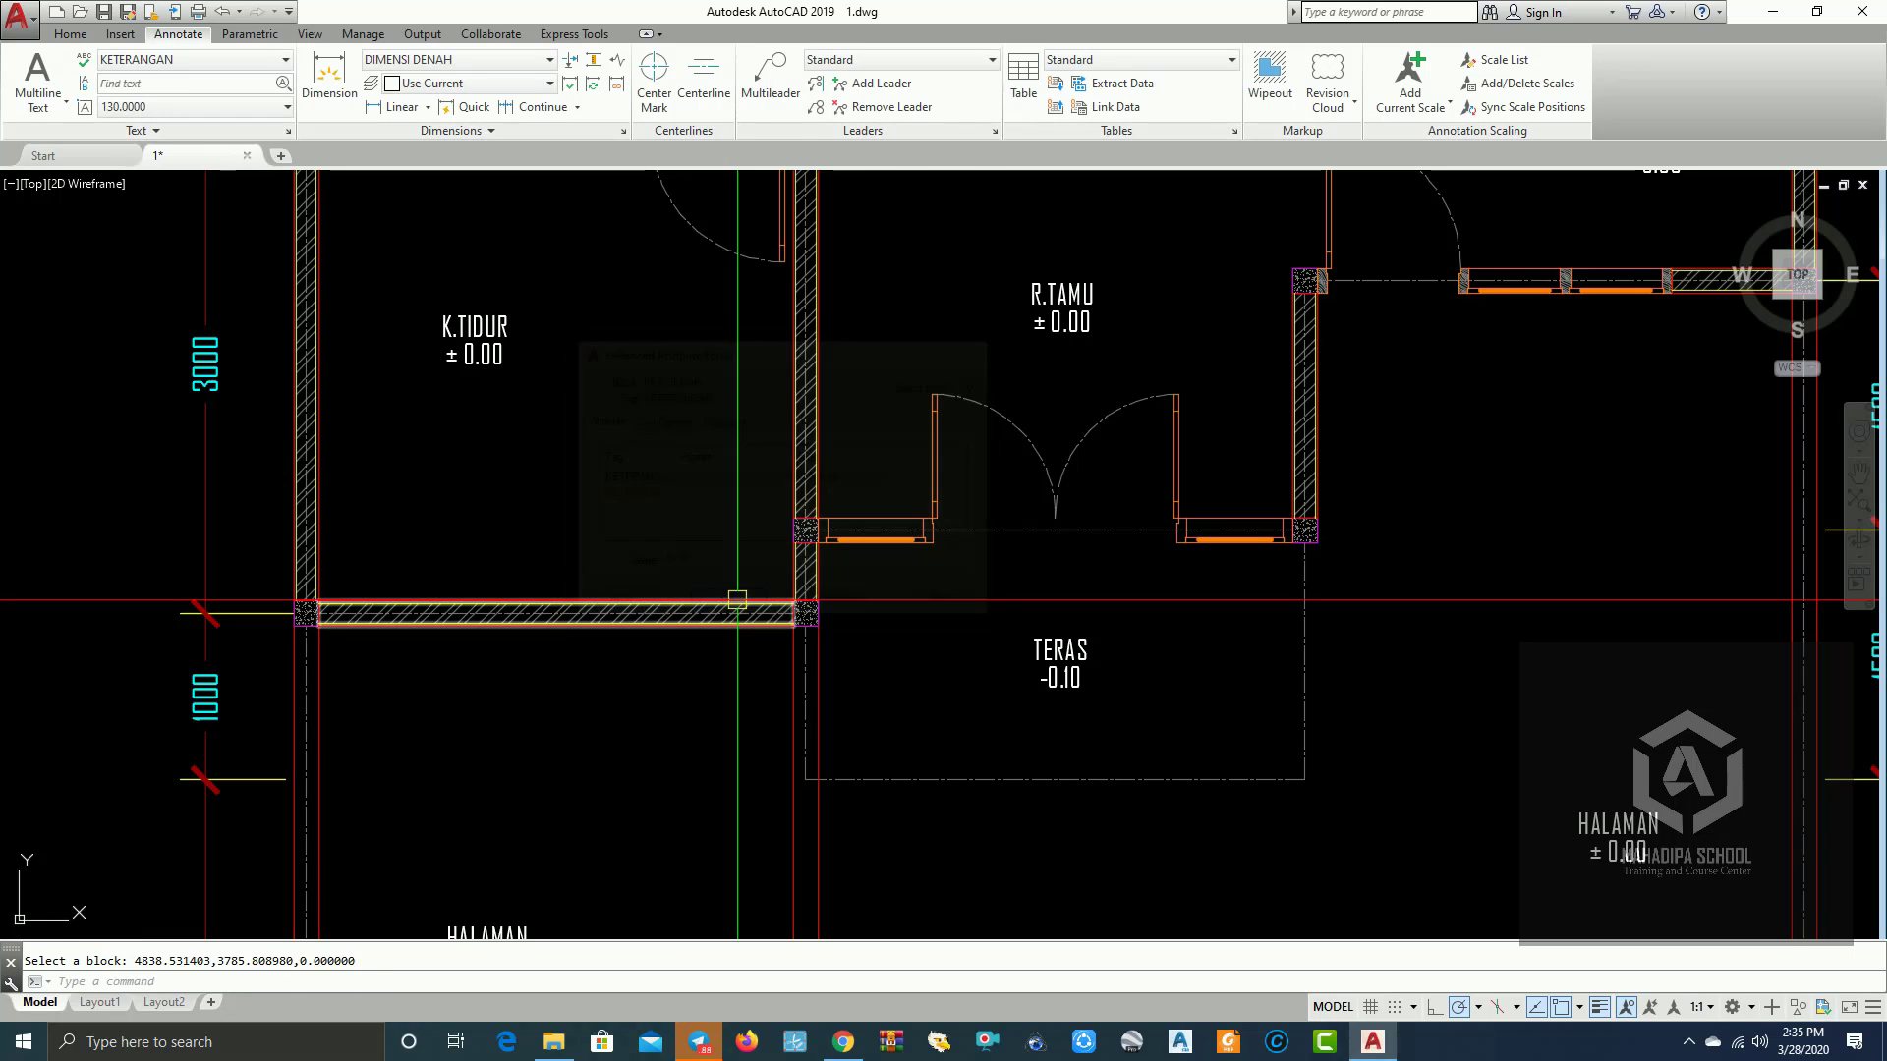
scroll(737, 600, down, 4)
scroll(1174, 699, up, 3)
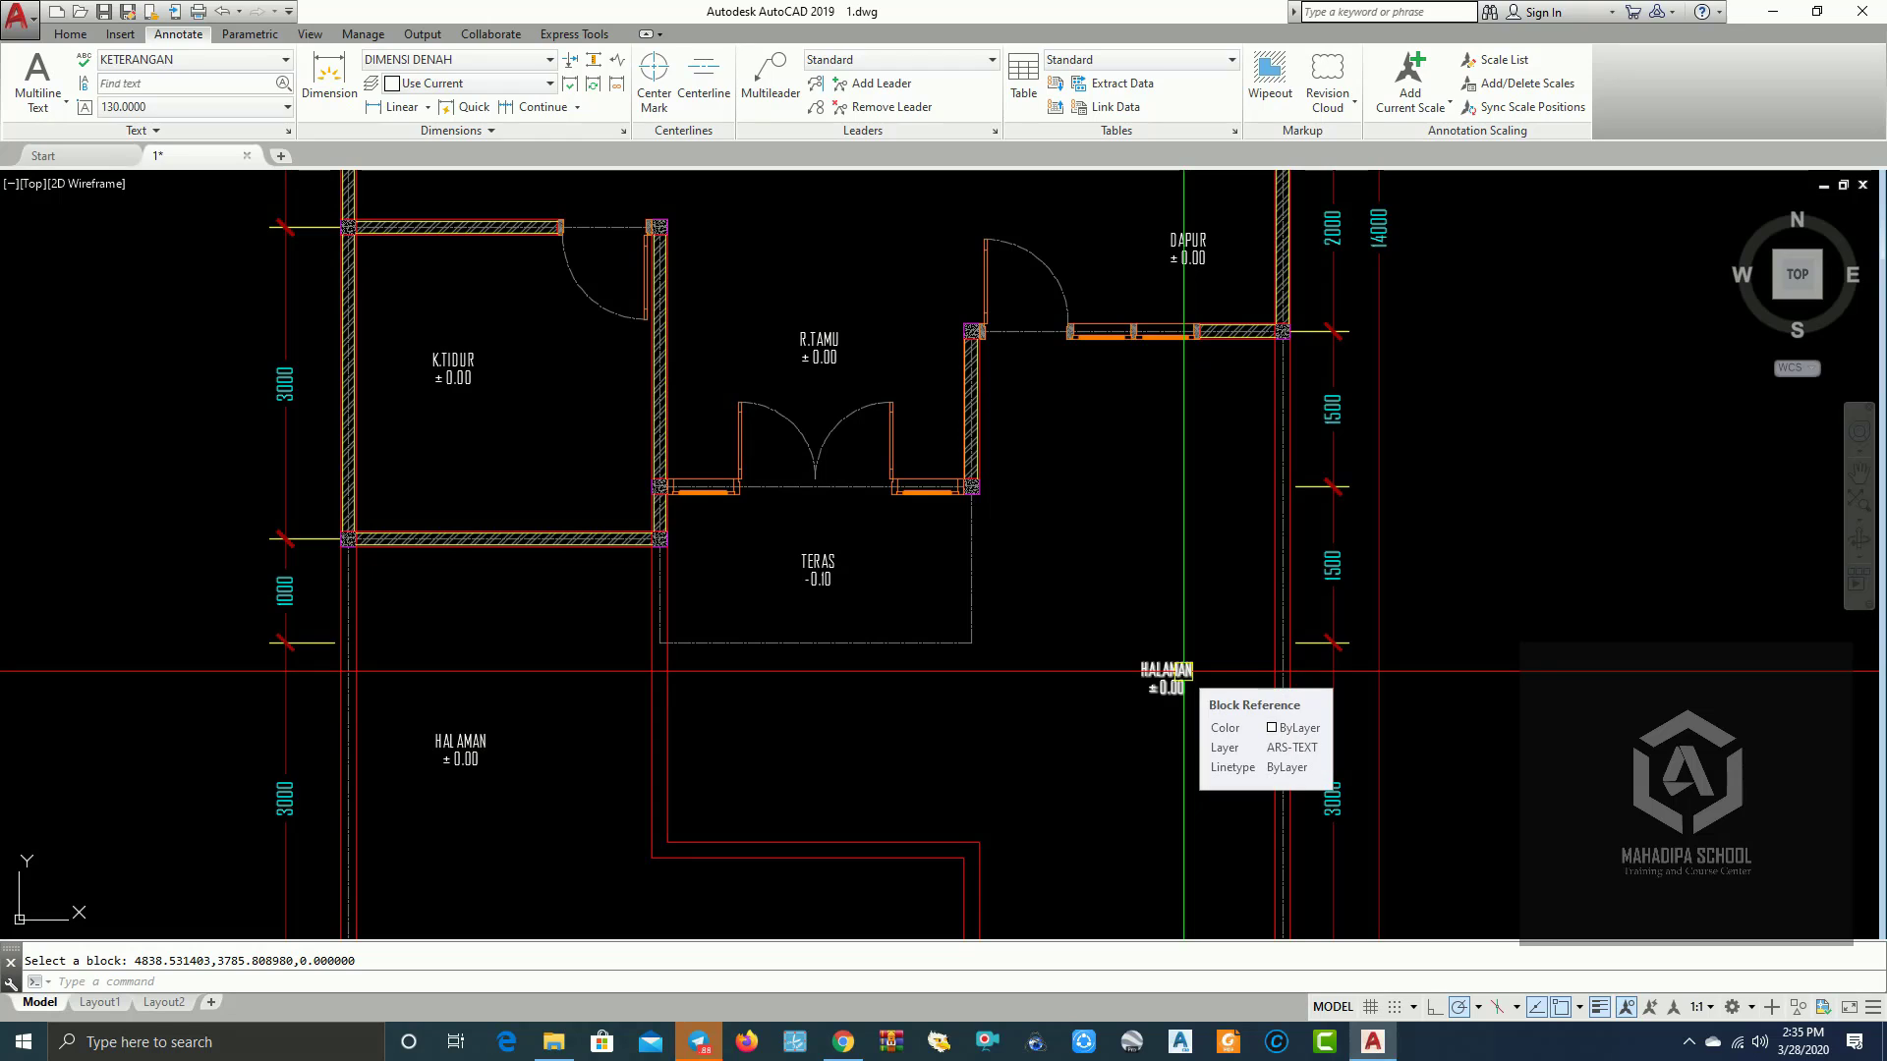
Step: Edit the right-hand HALAMAN label to read CARPORT with level - 0.20
click(1184, 671)
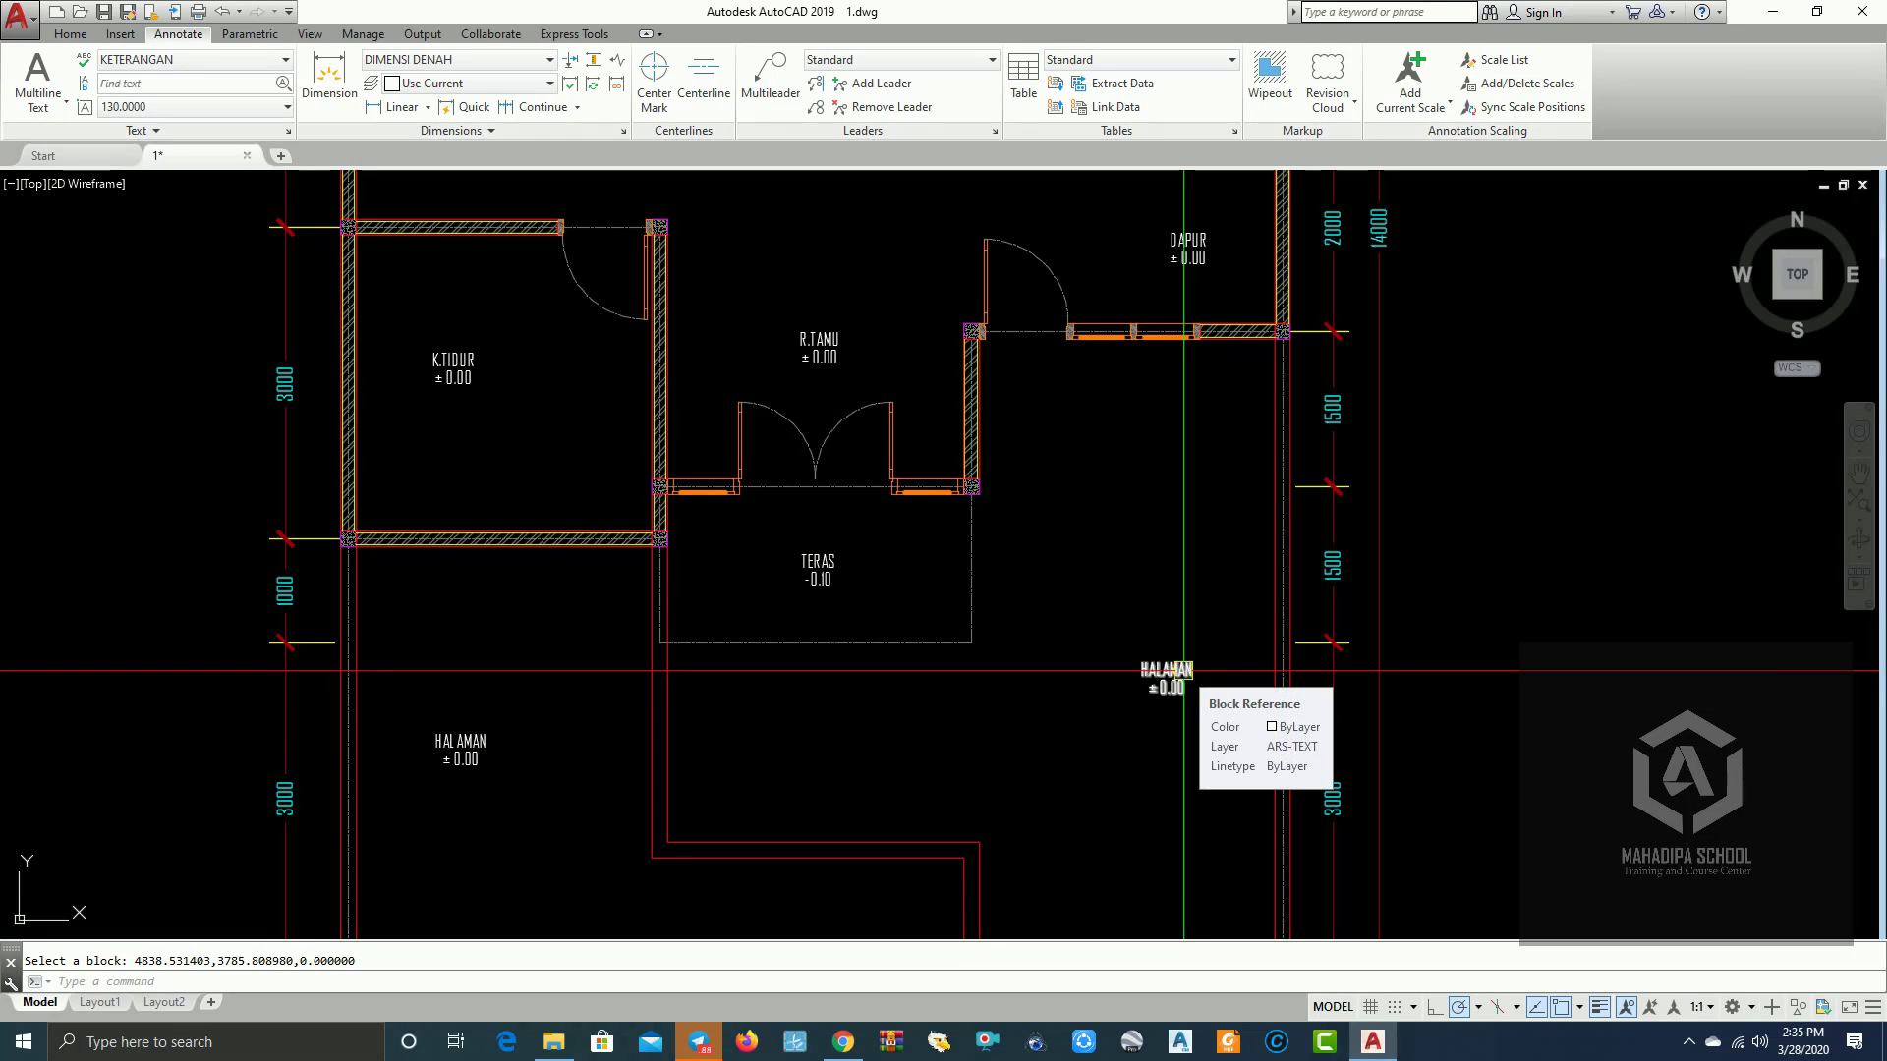
click(1184, 671)
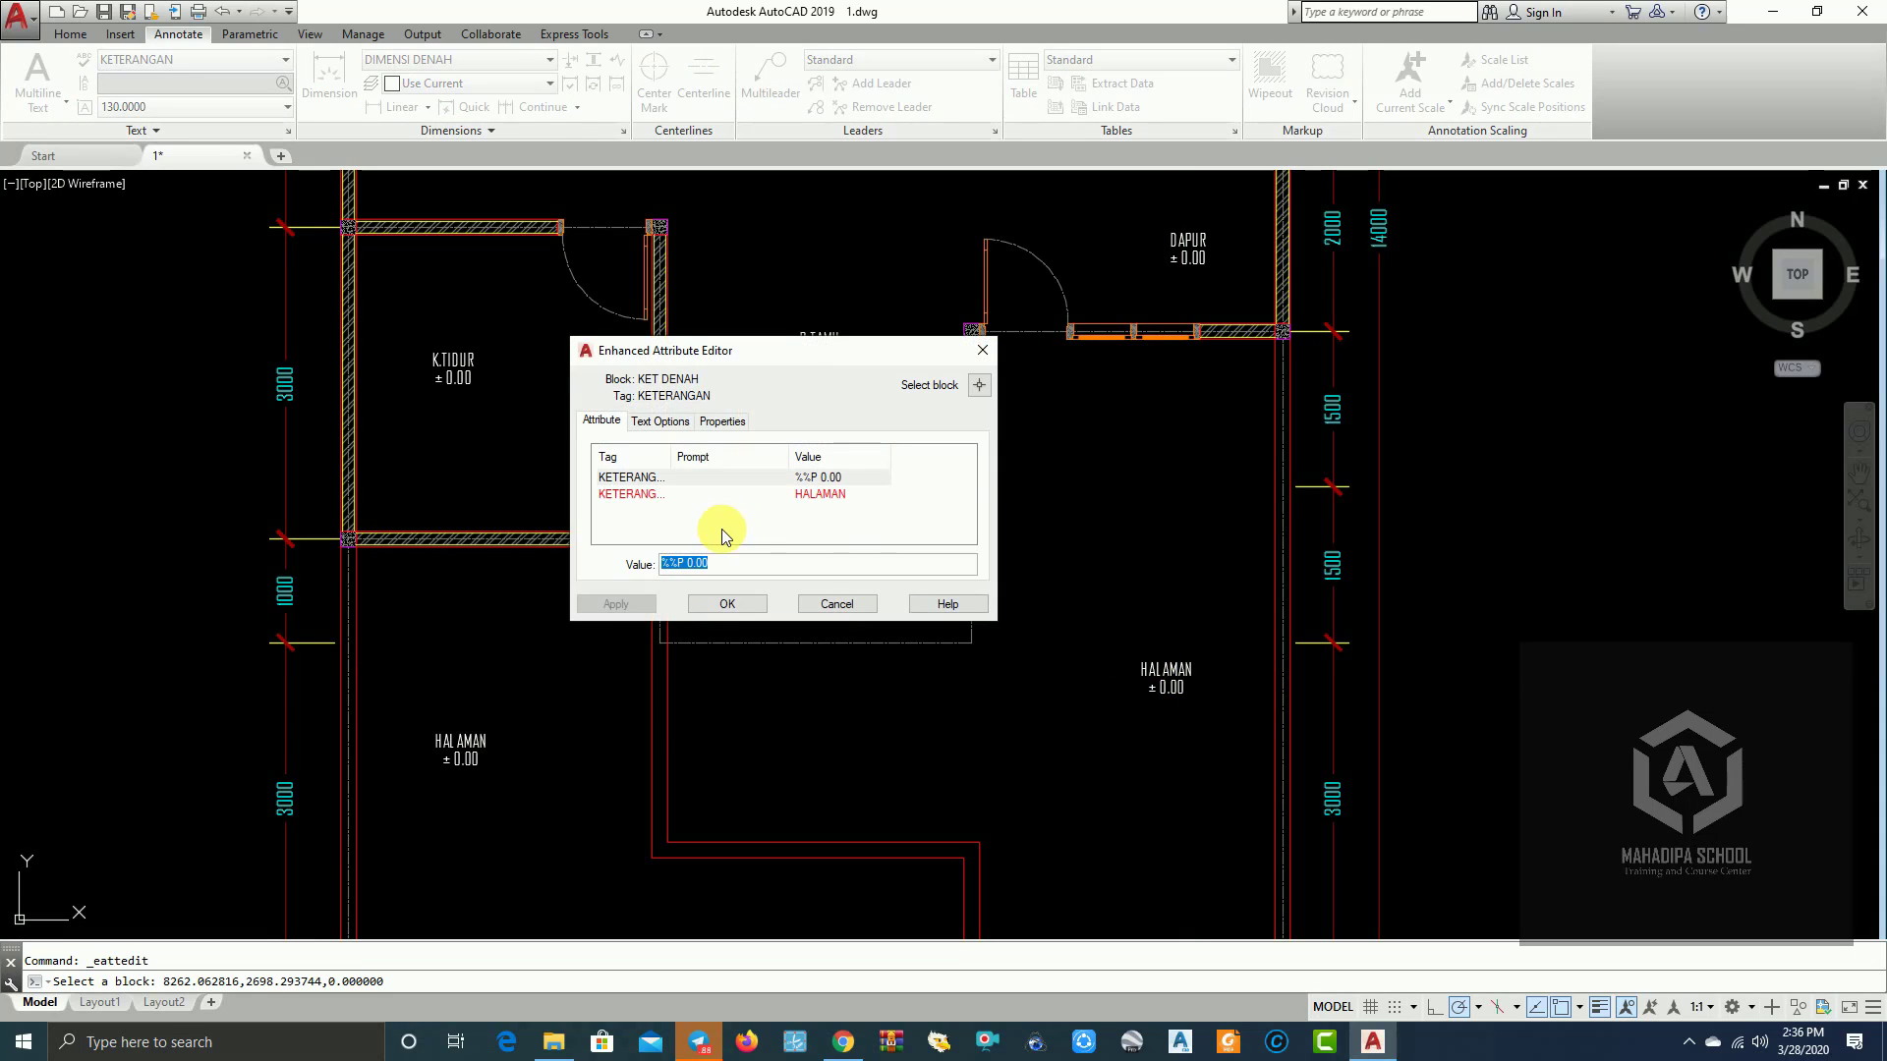
click(668, 563)
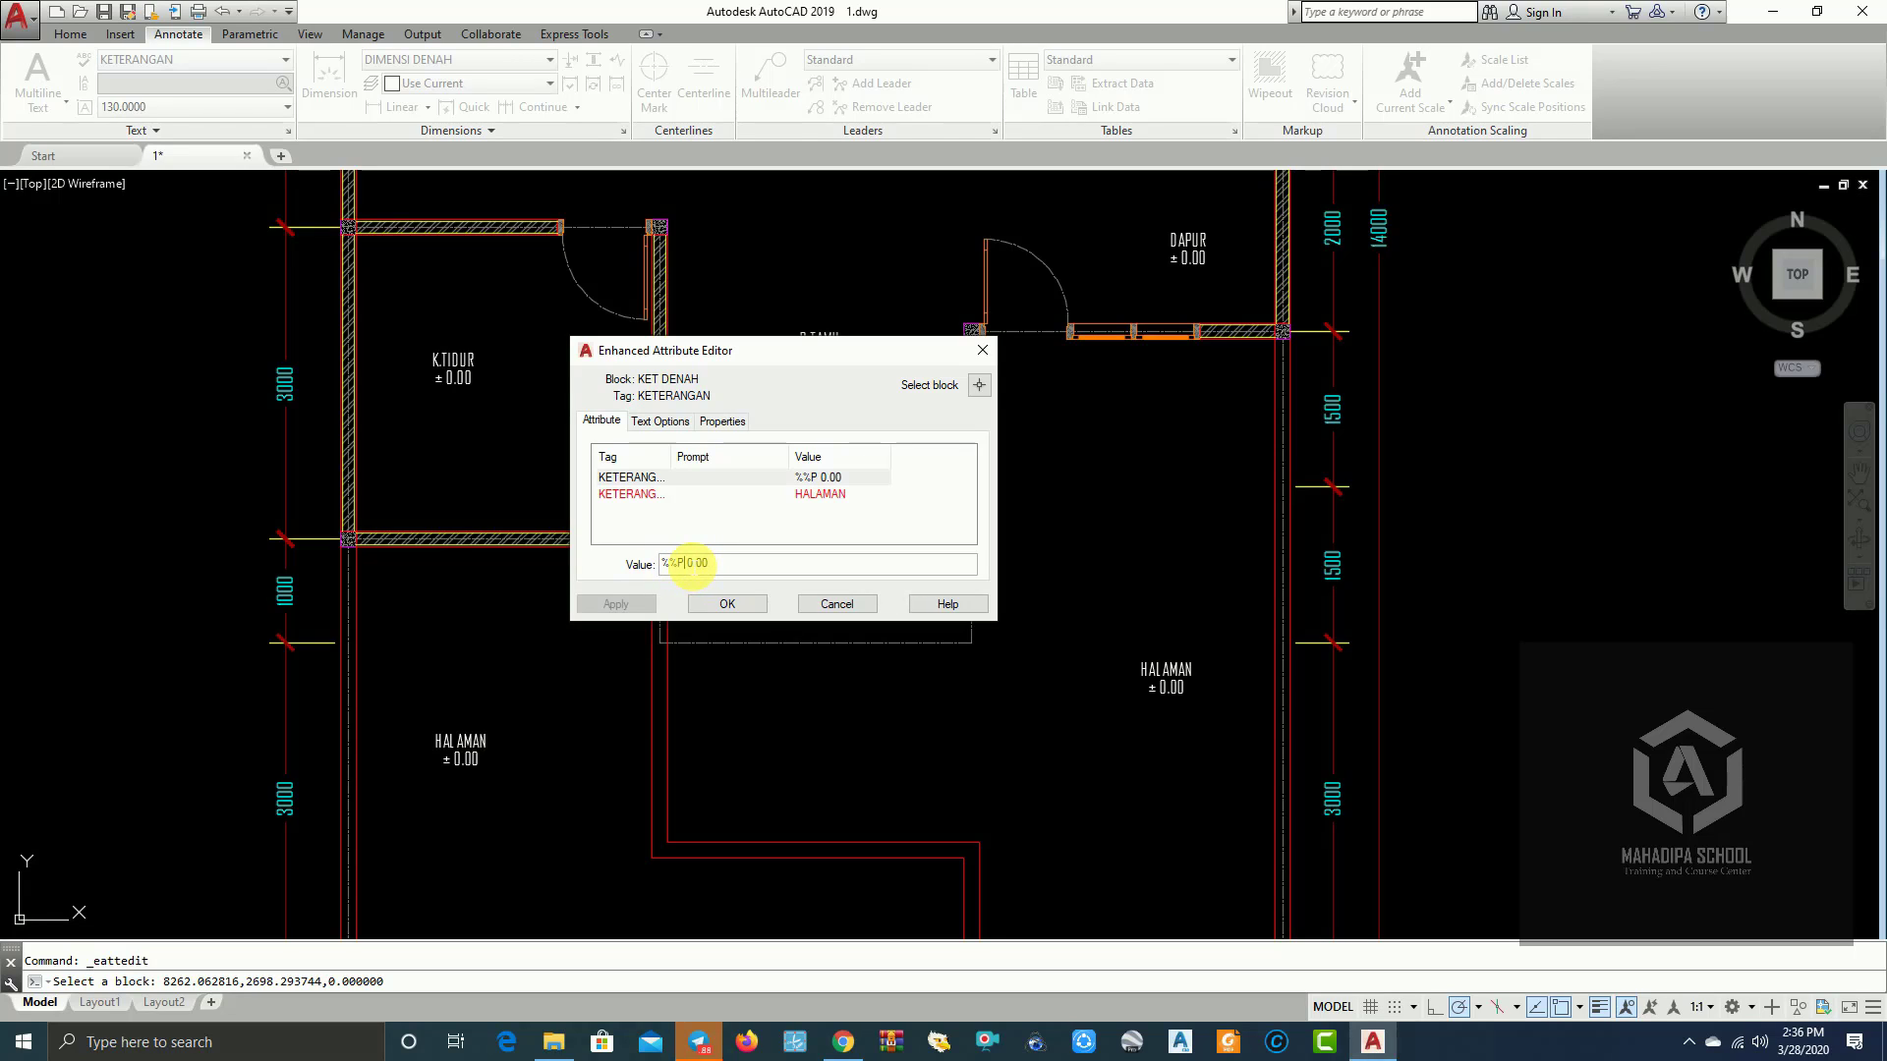
drag(687, 563, 621, 569)
key(BackSpace)
key(BackSpace)
text(-)
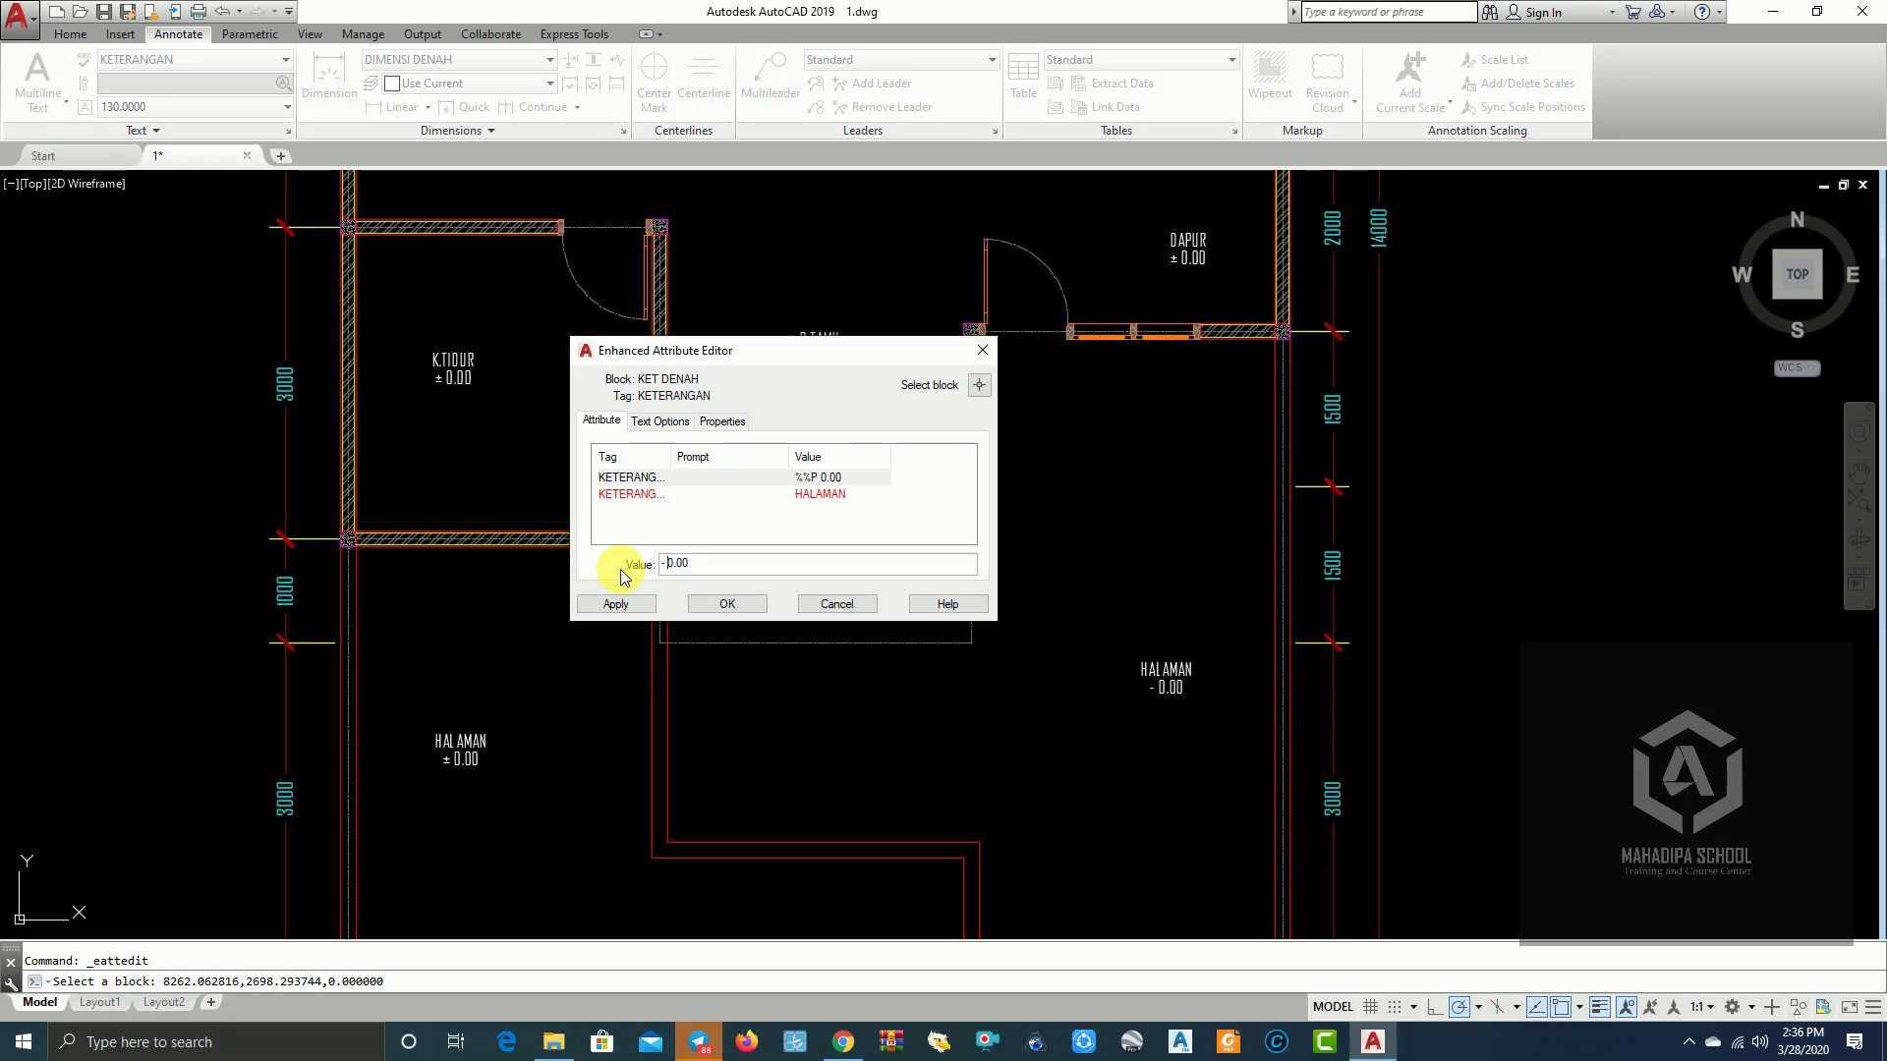
key(BackSpace)
text(2)
click(804, 493)
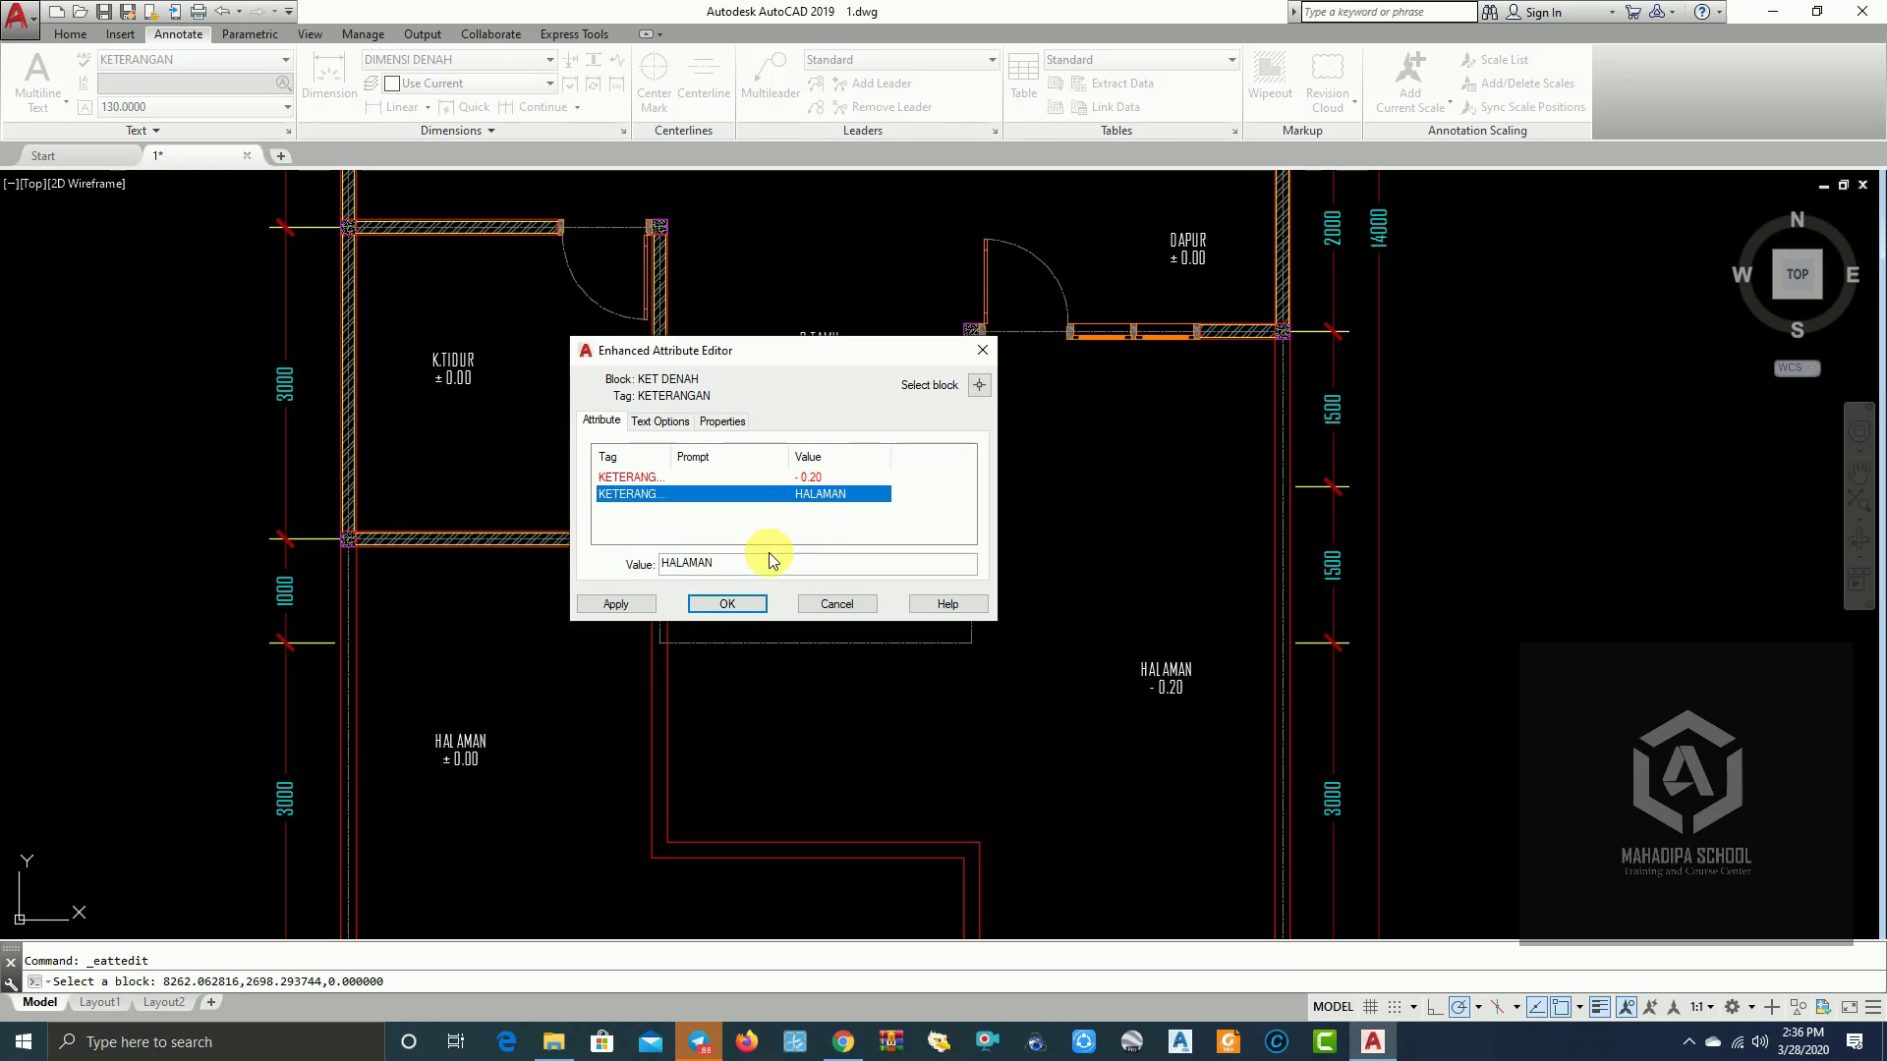
text(CAR)
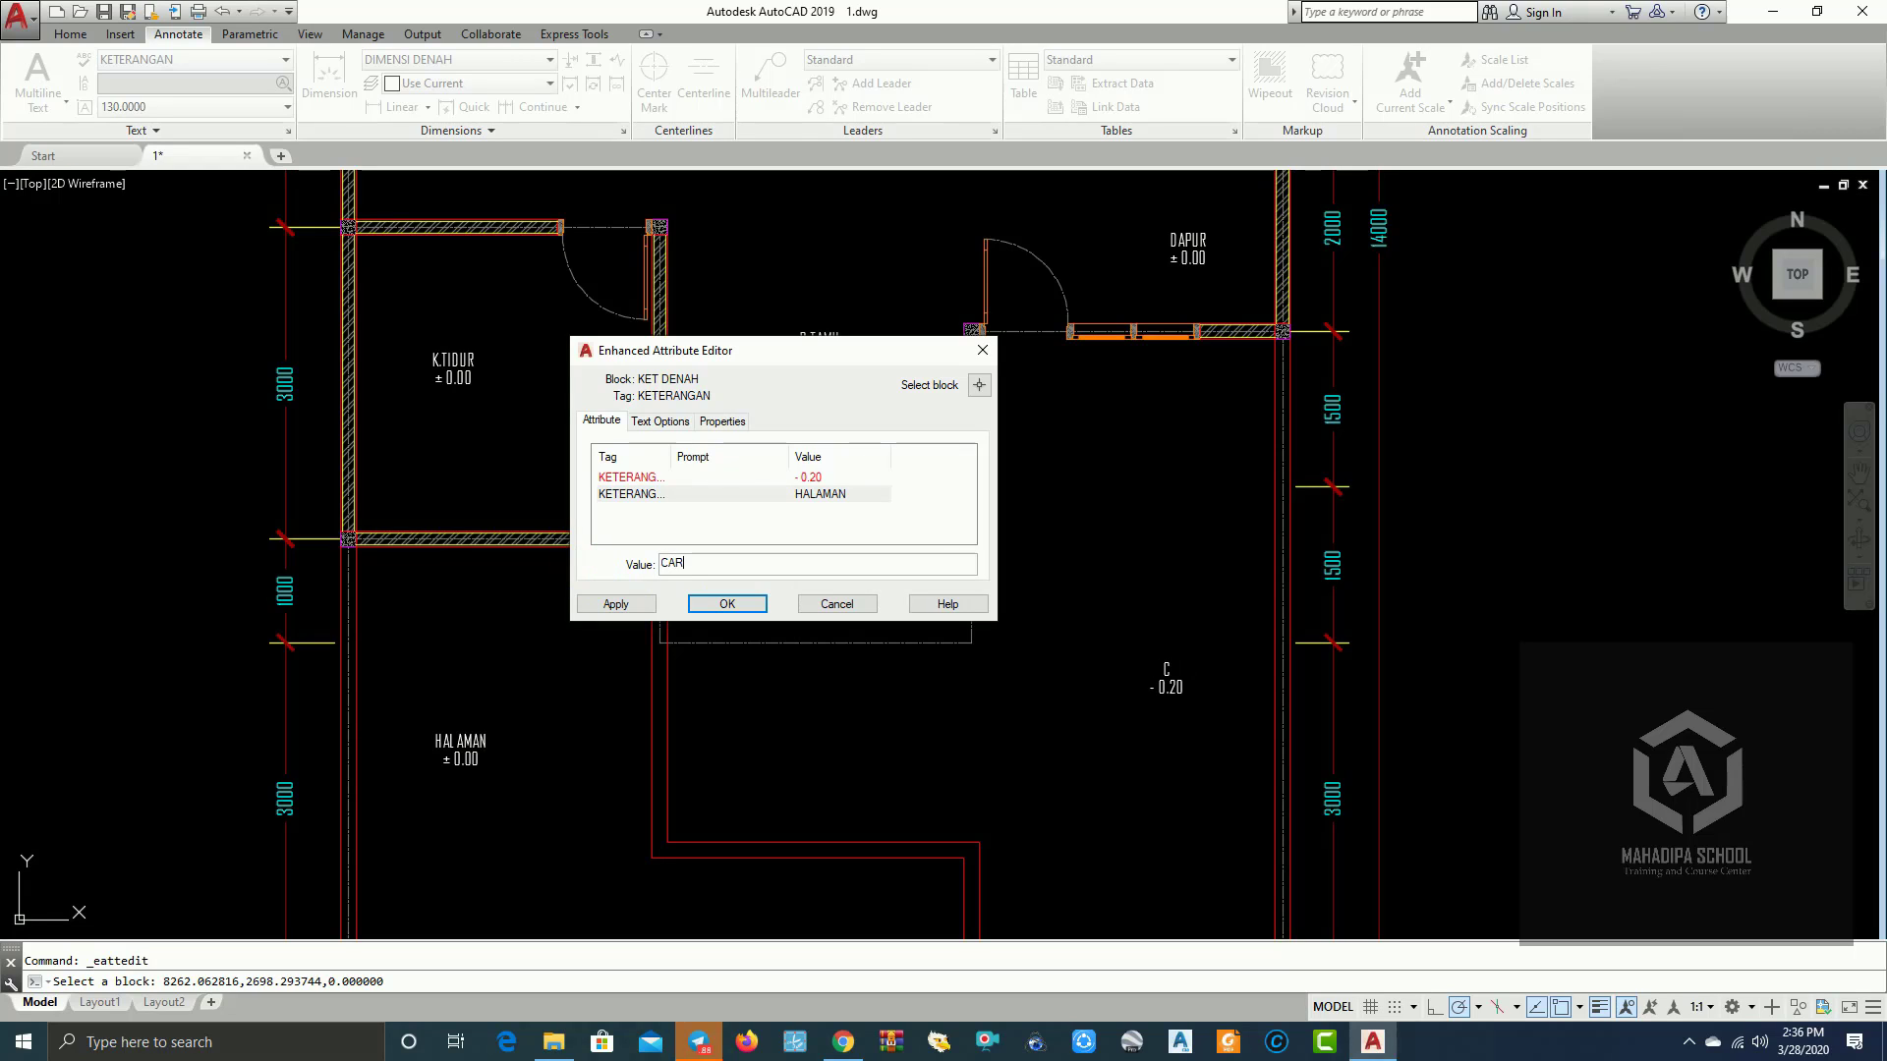
text(PORT)
click(725, 604)
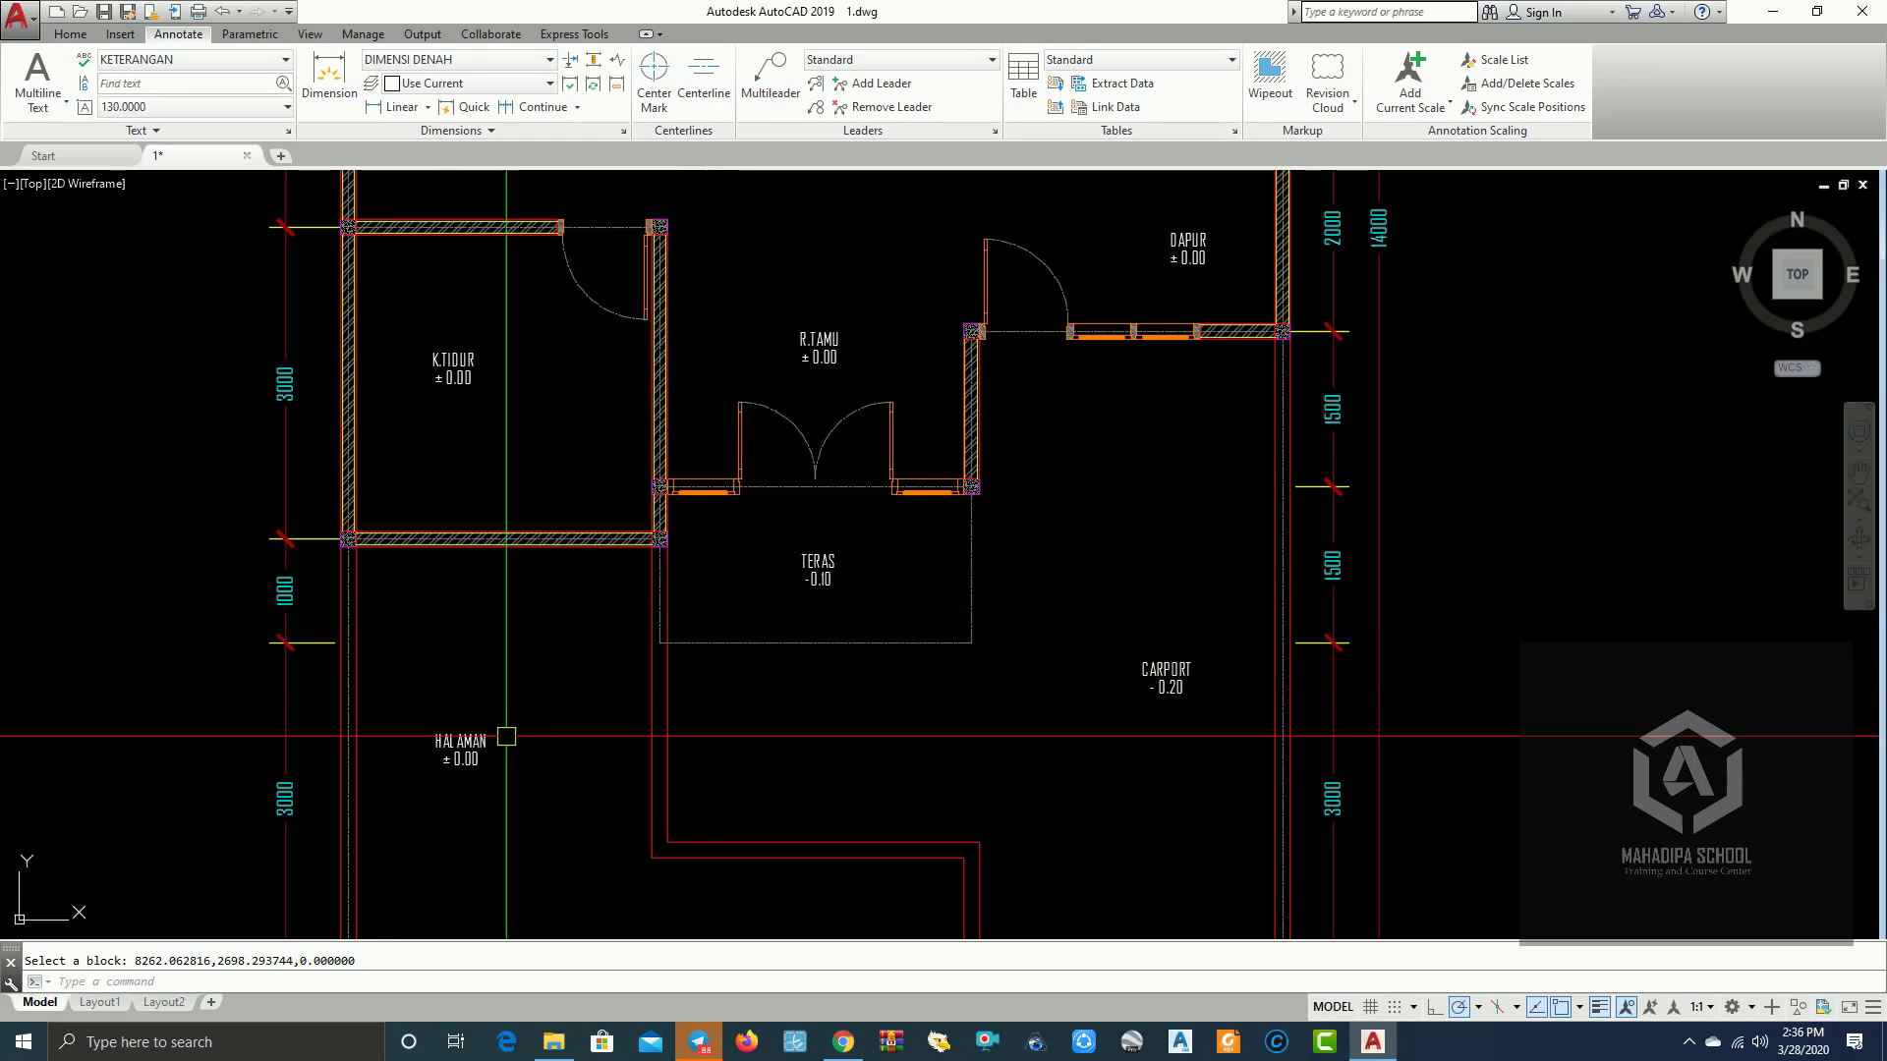
scroll(678, 611, down, 2)
scroll(721, 615, up, 4)
Step: Erase the lower-left HALAMAN label
click(462, 639)
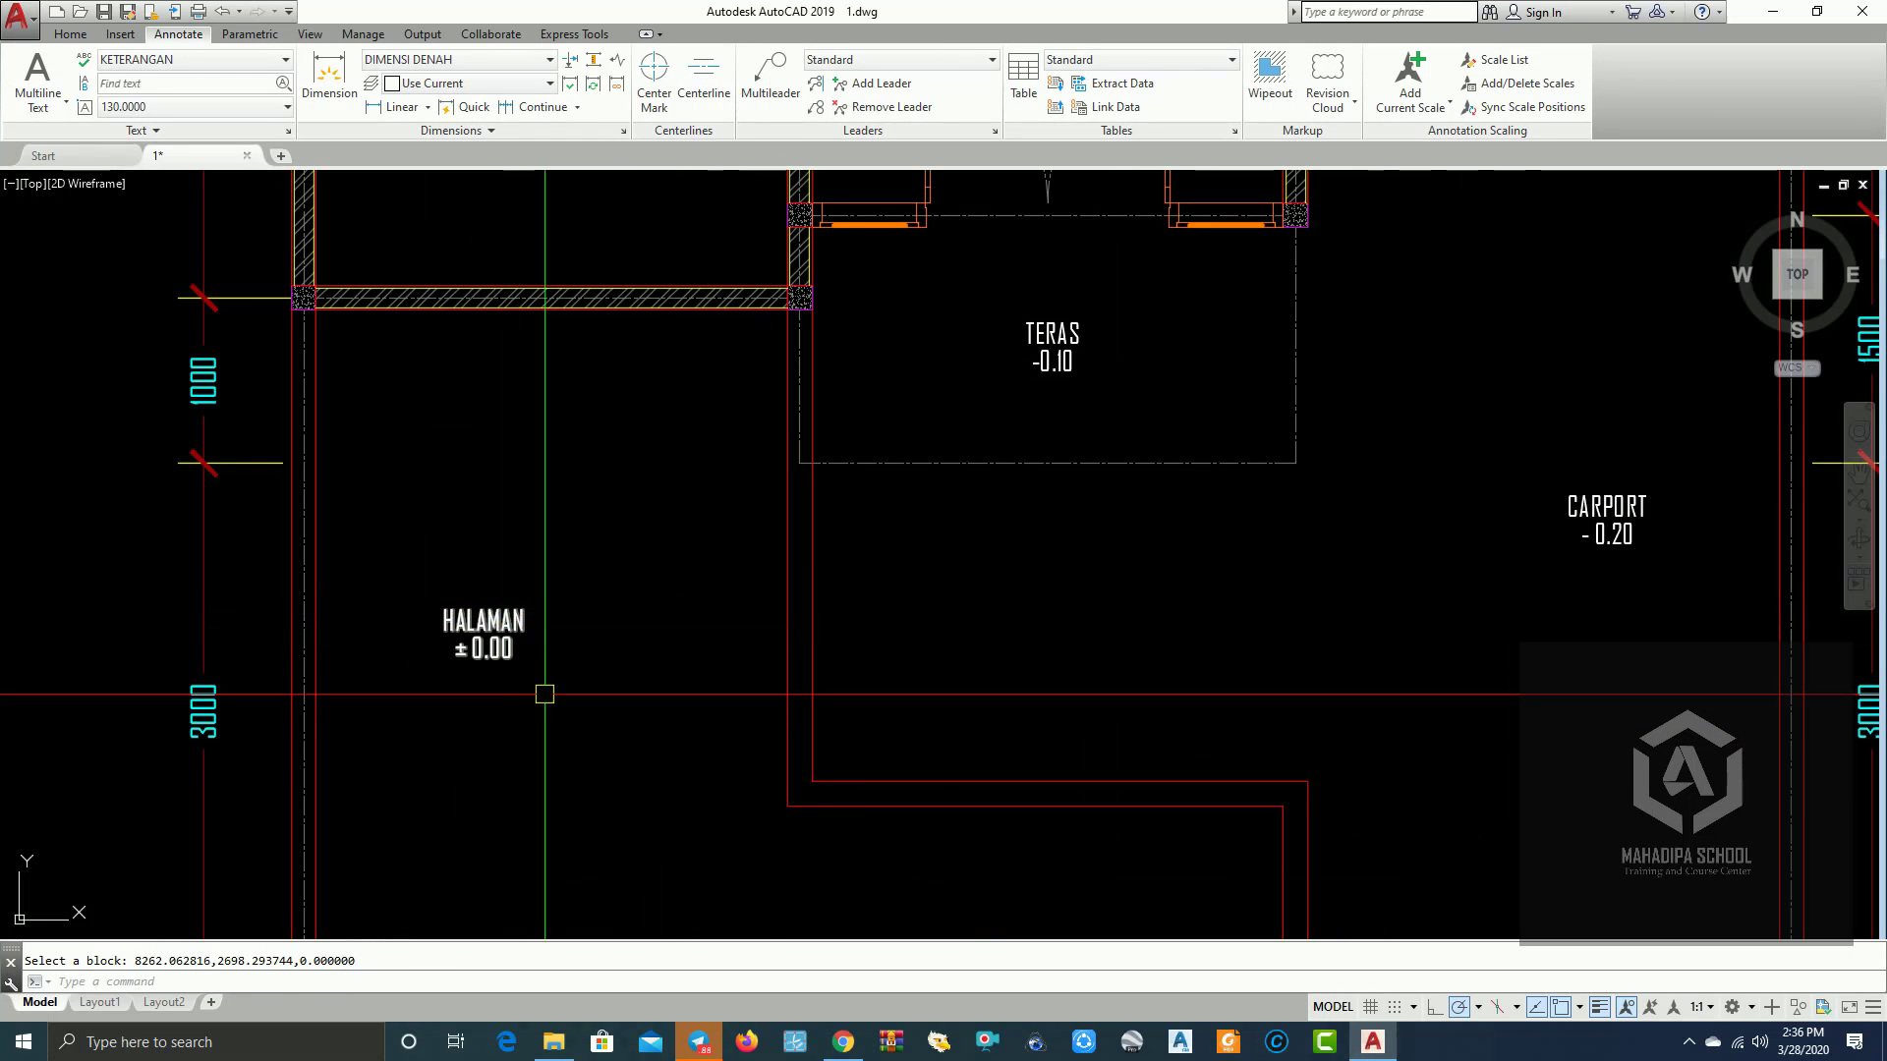
click(457, 553)
text(E)
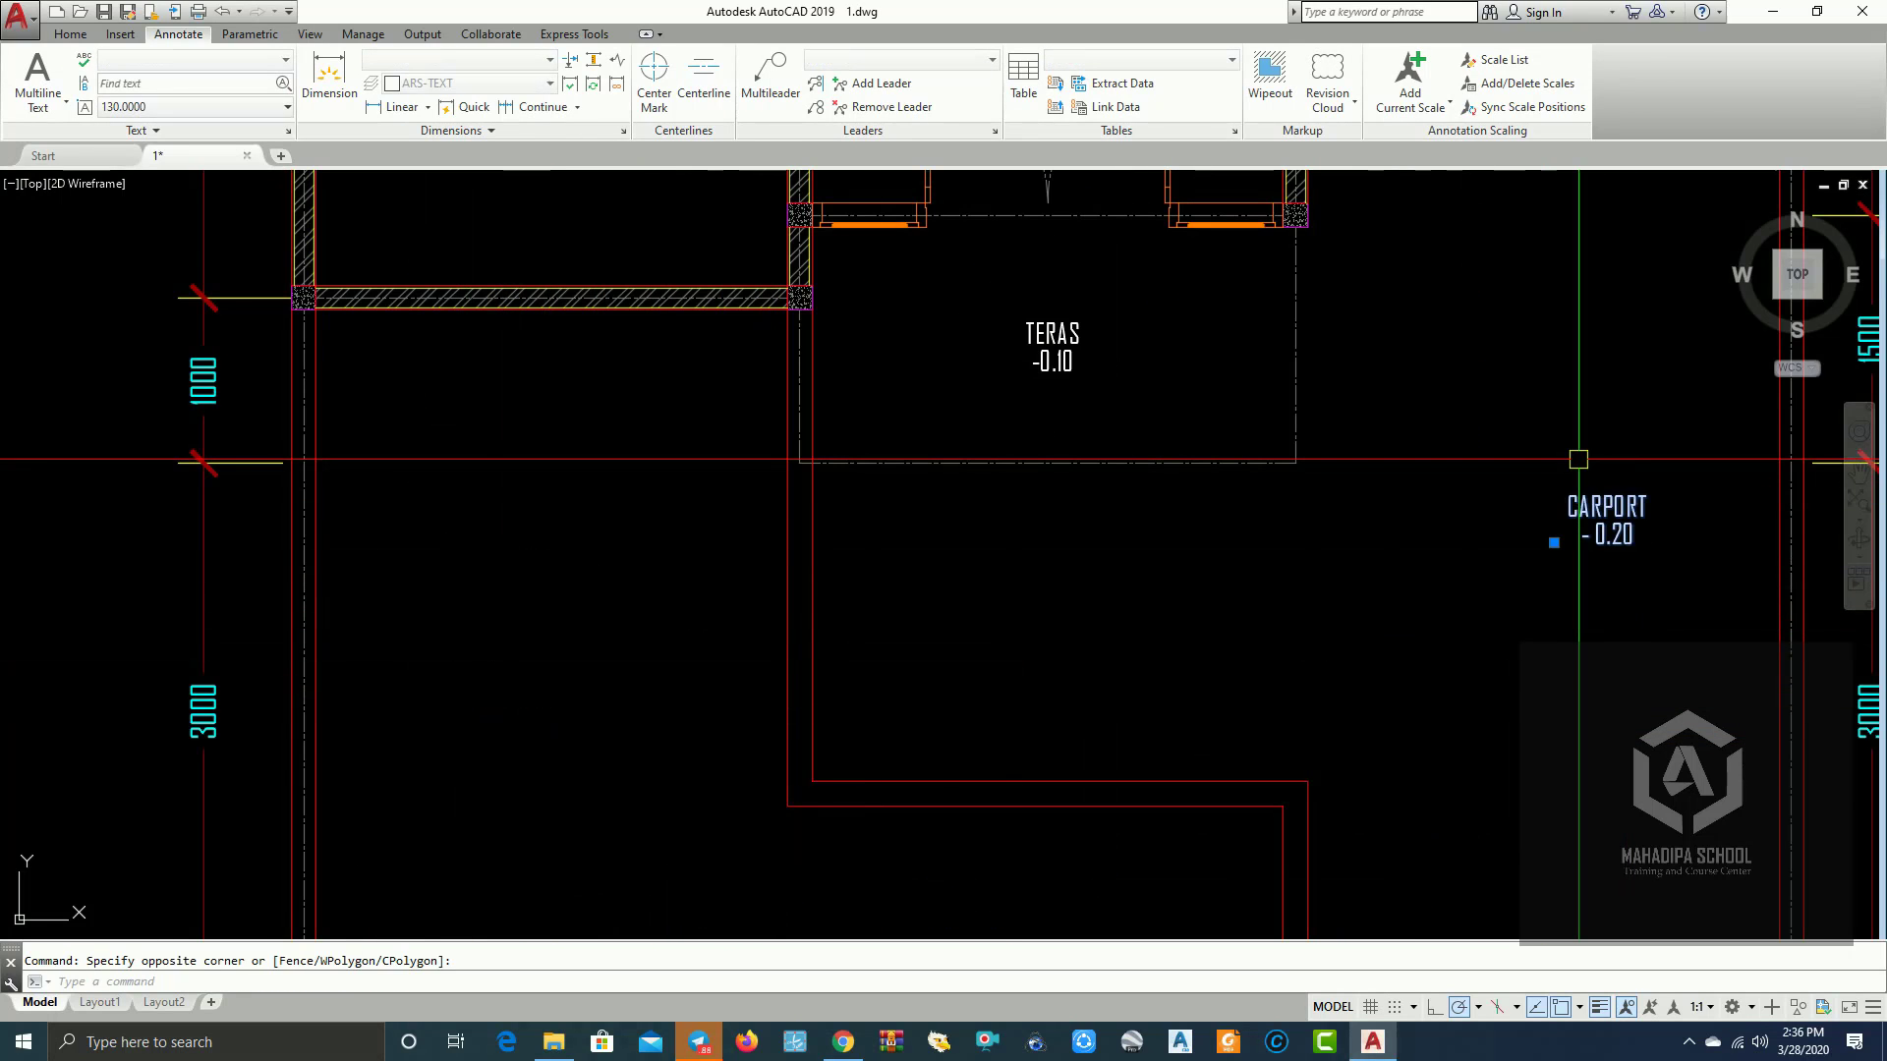
Step: Copy the CARPORT label into the lower-left yard
click(1576, 457)
text(o)
key(Return)
click(1616, 512)
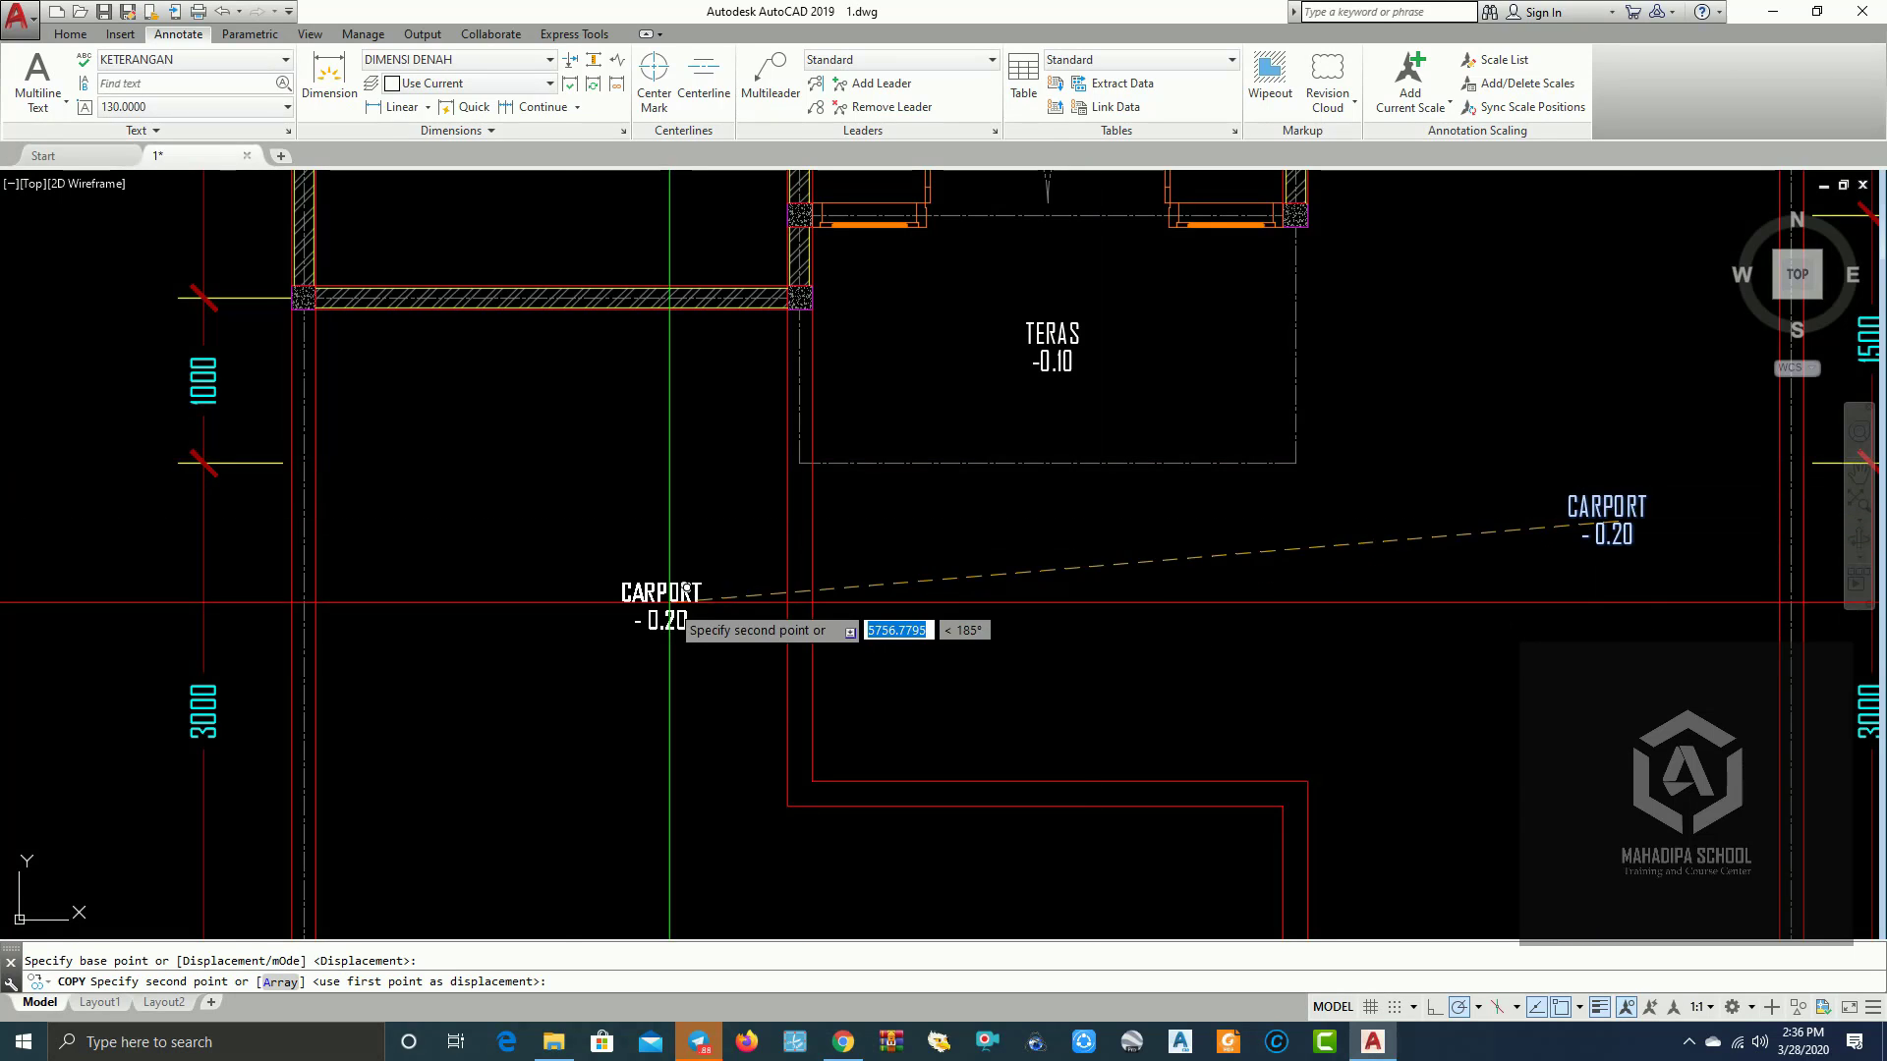
click(559, 654)
key(Escape)
Step: Rename the copied label to TAMAN
double_click(560, 652)
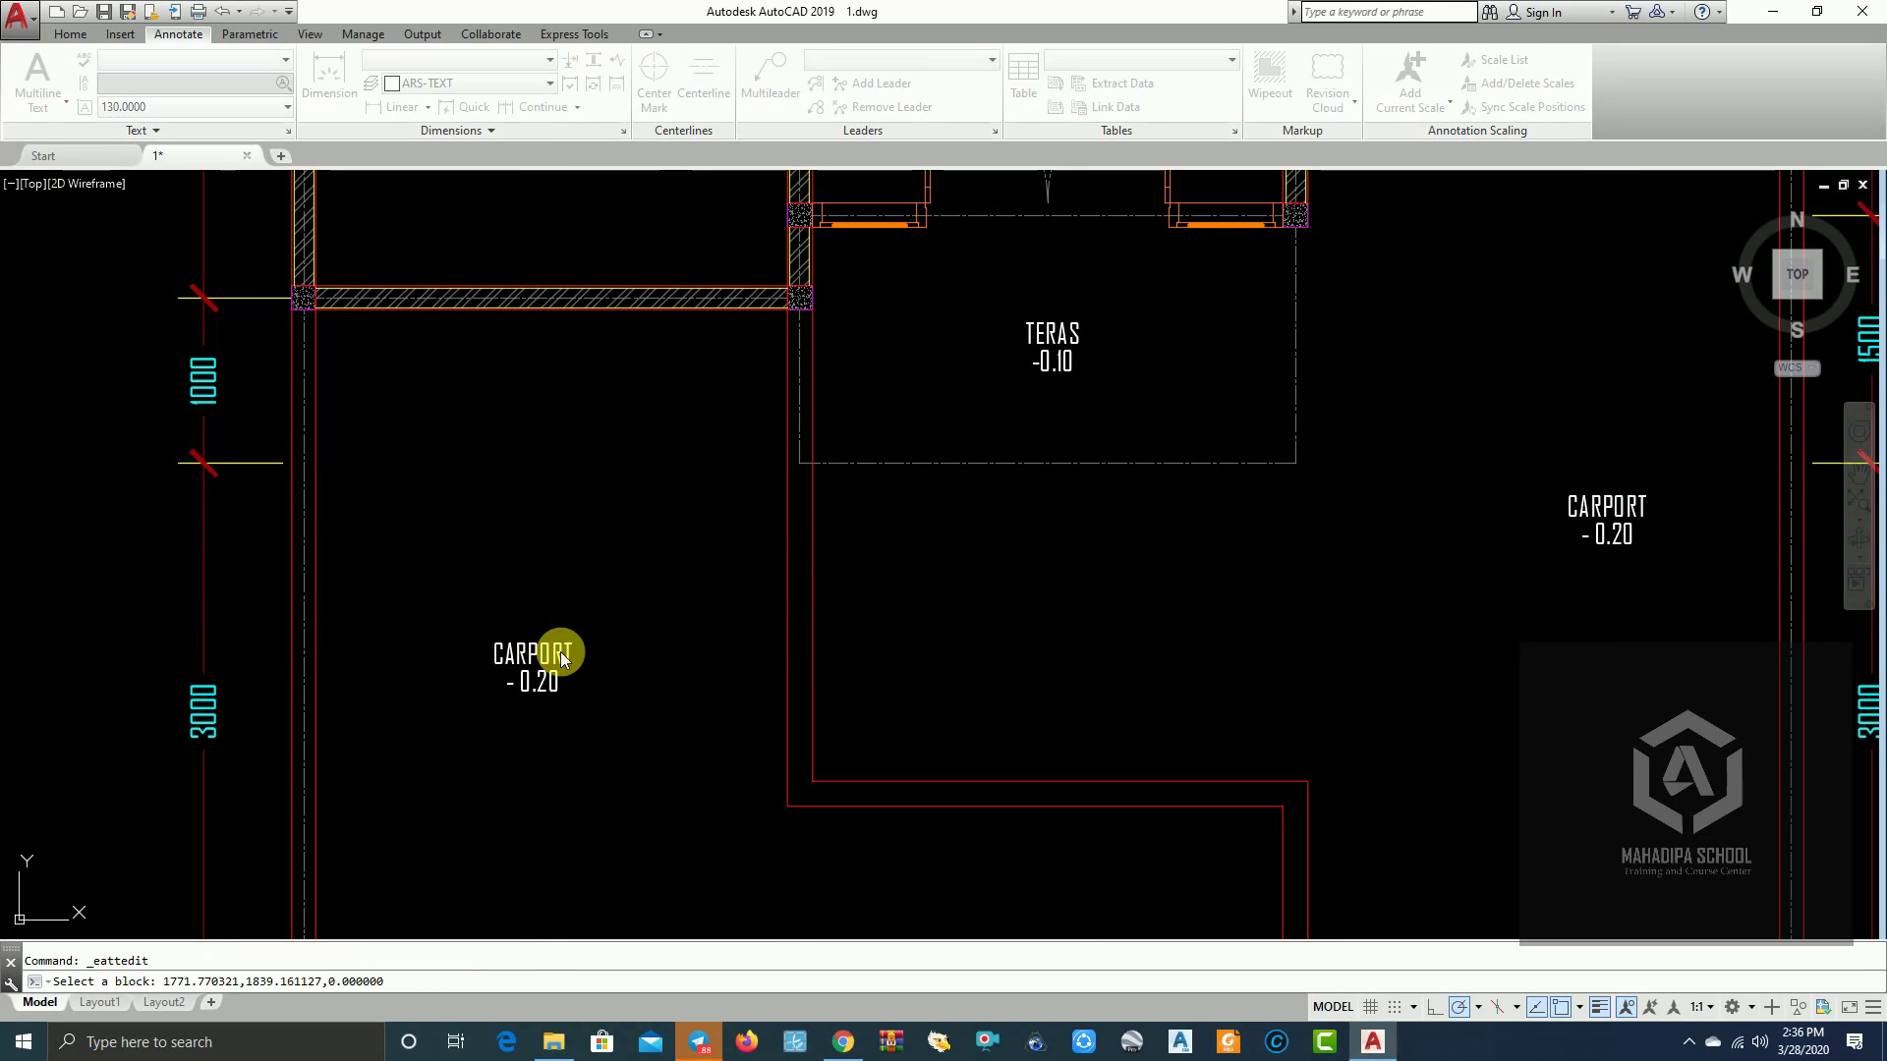
click(652, 493)
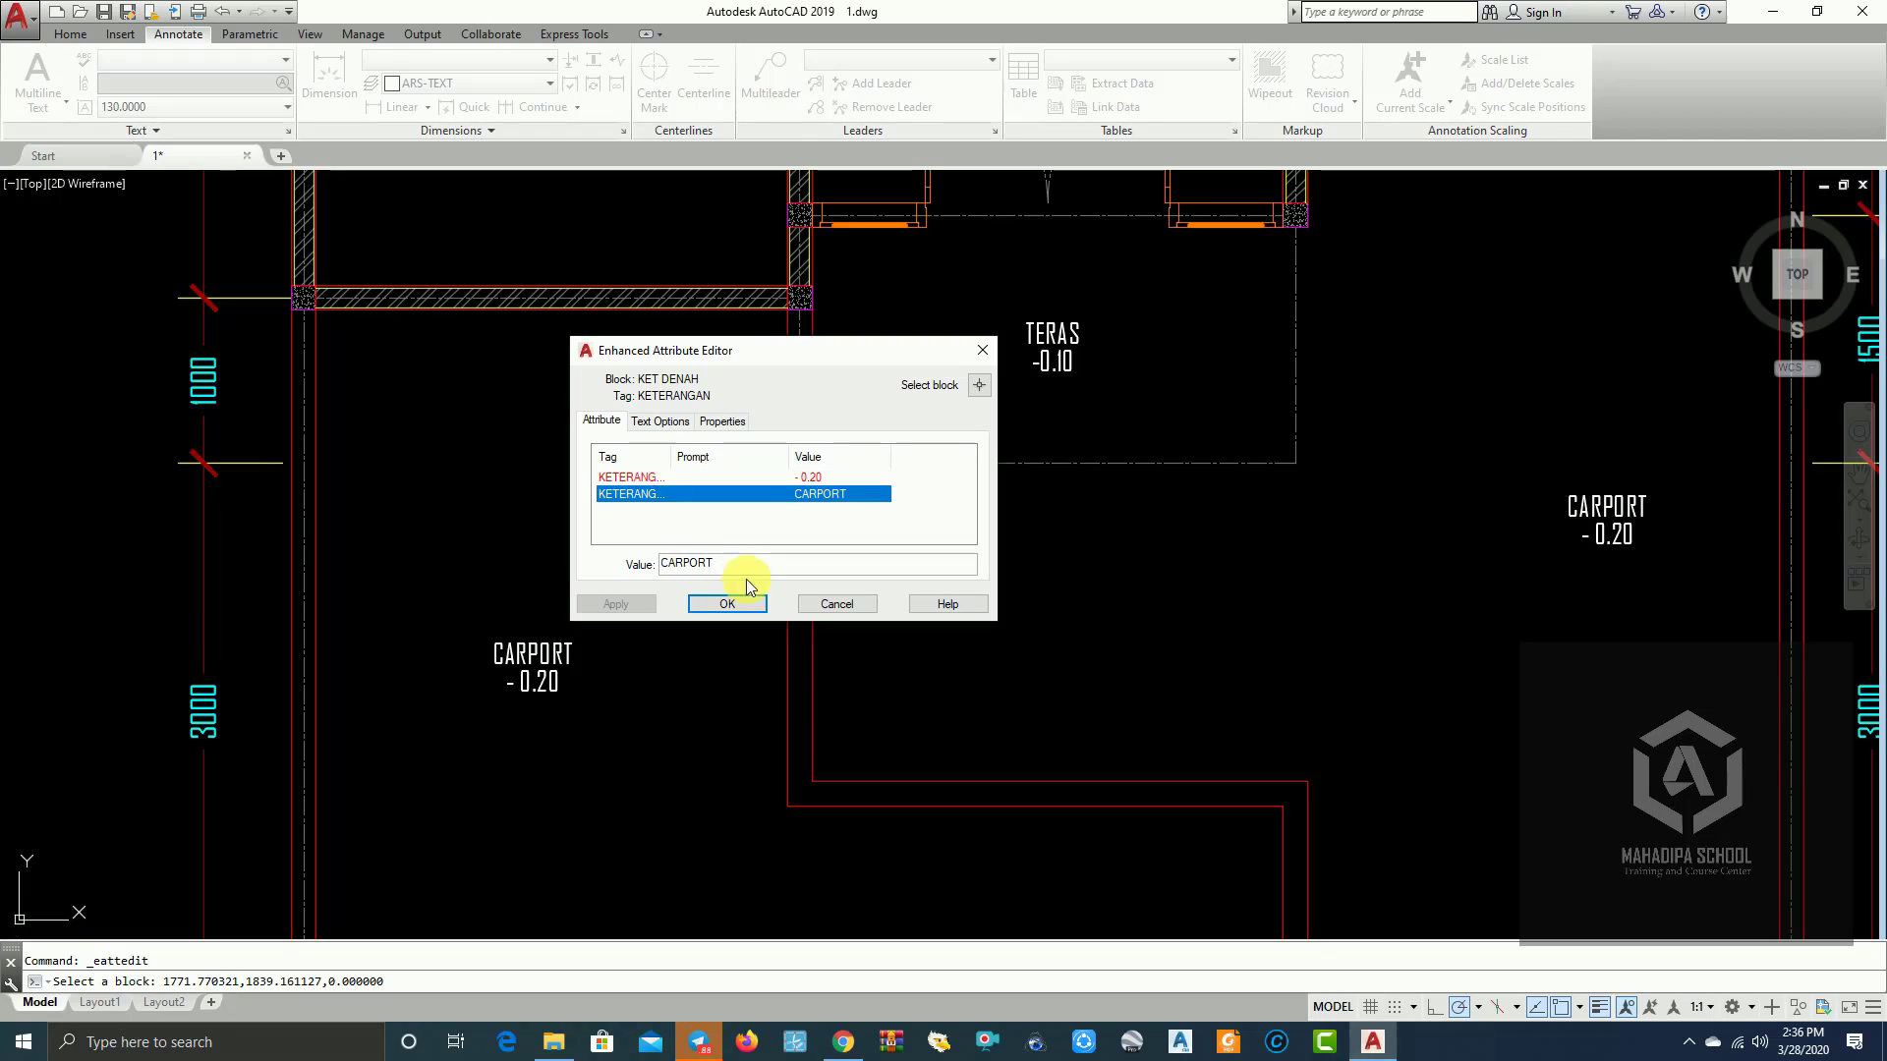
text(TAMAN)
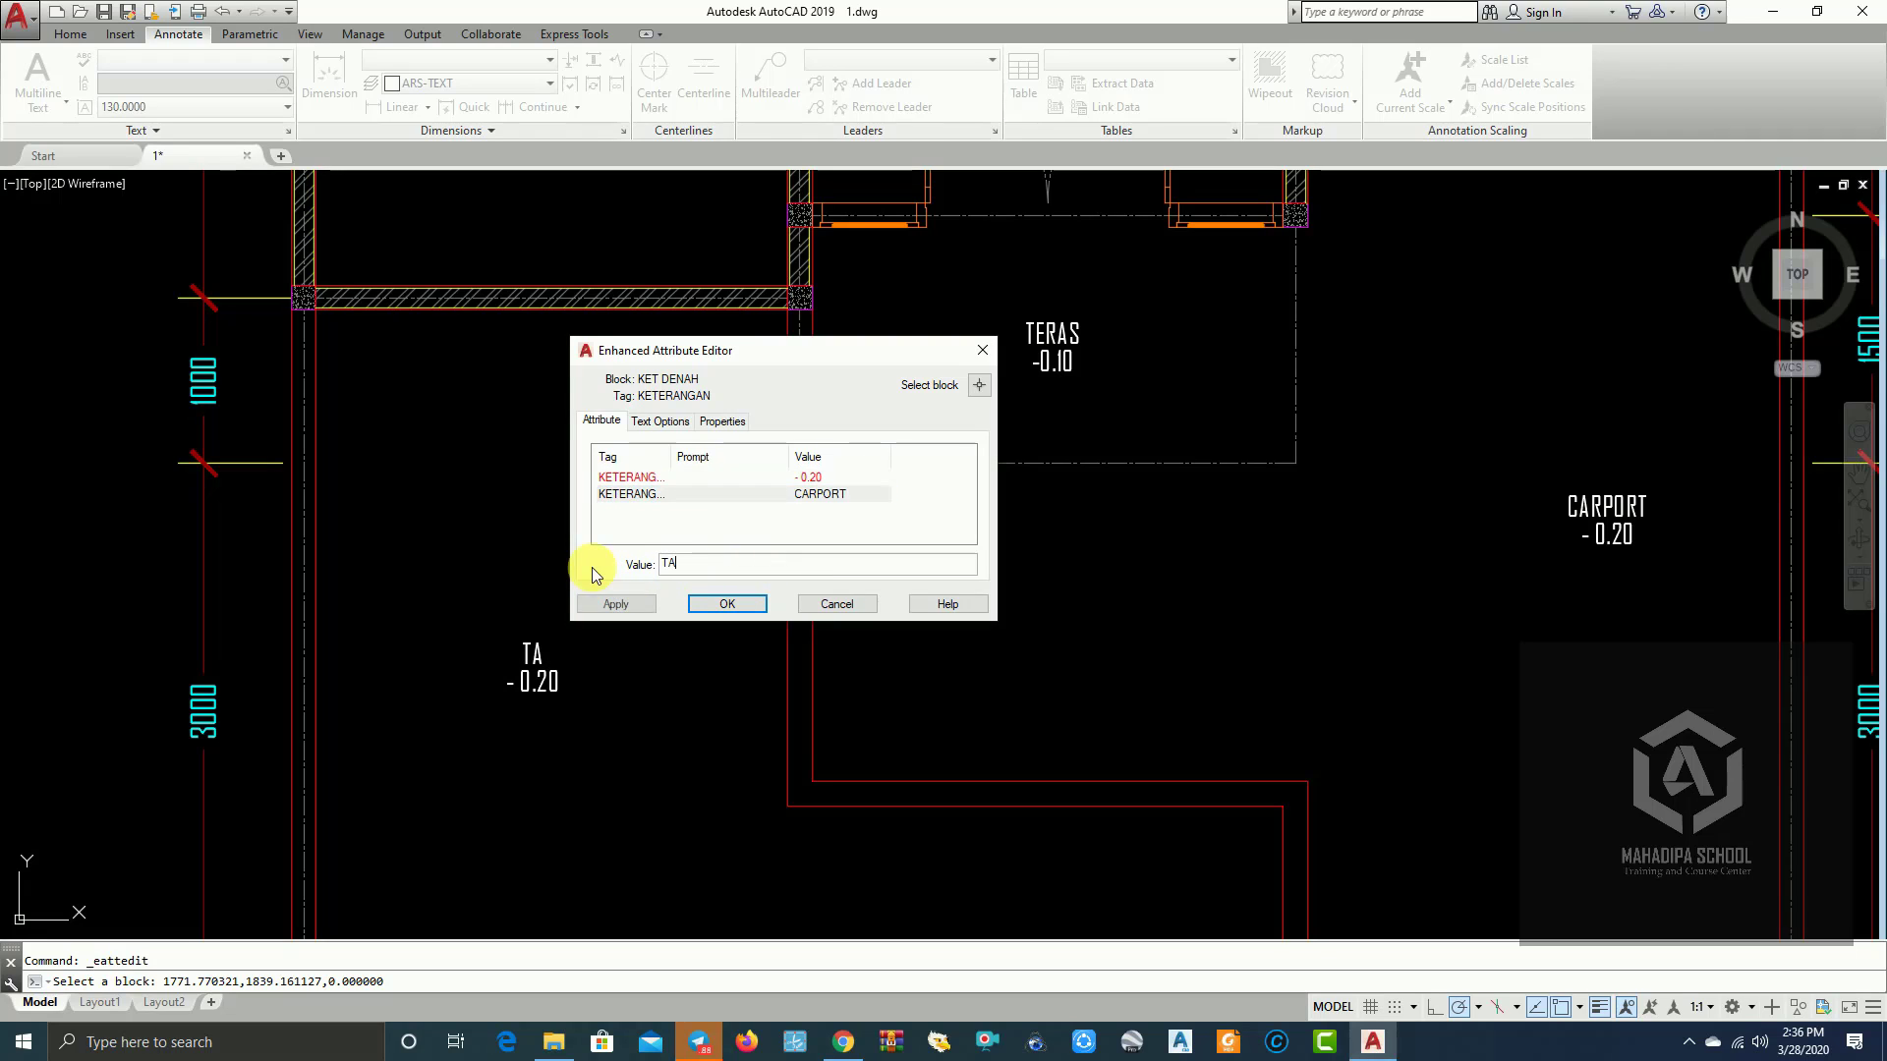
click(743, 604)
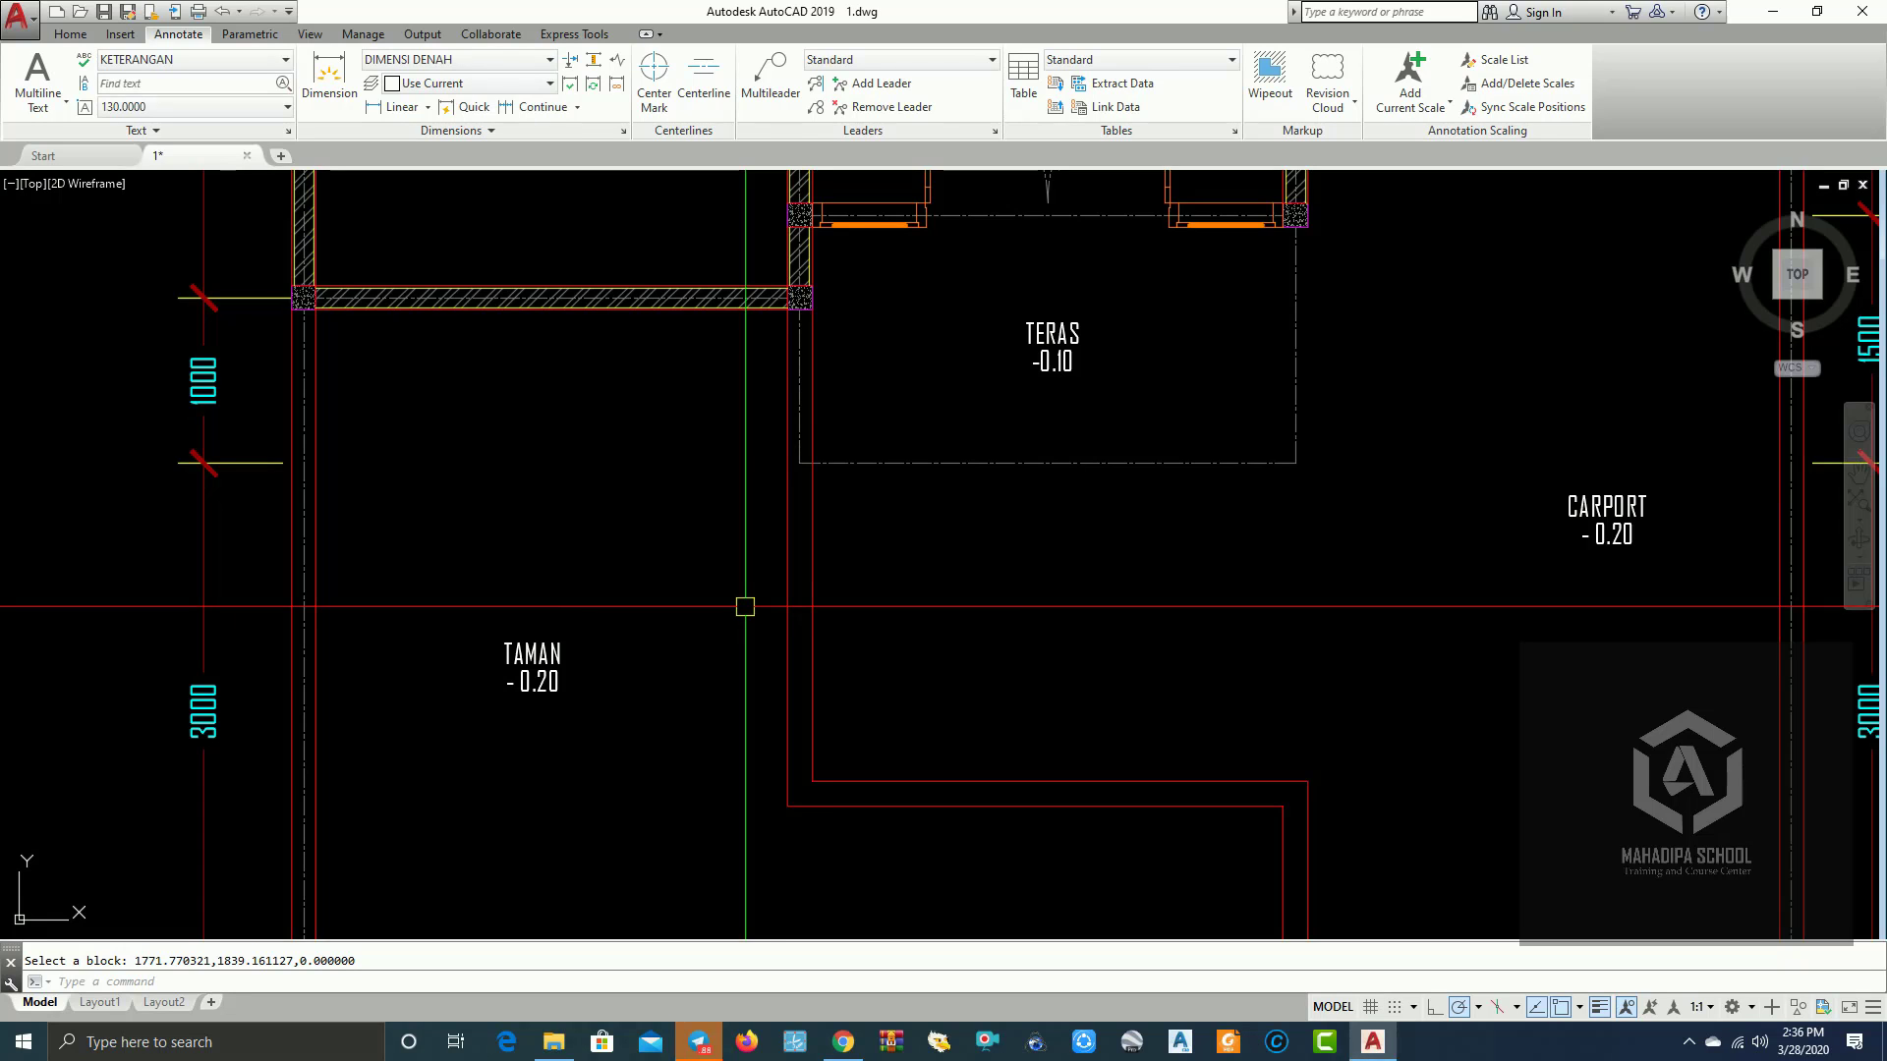
Step: Delete the stray HALAMAN label
scroll(1069, 609, down, 3)
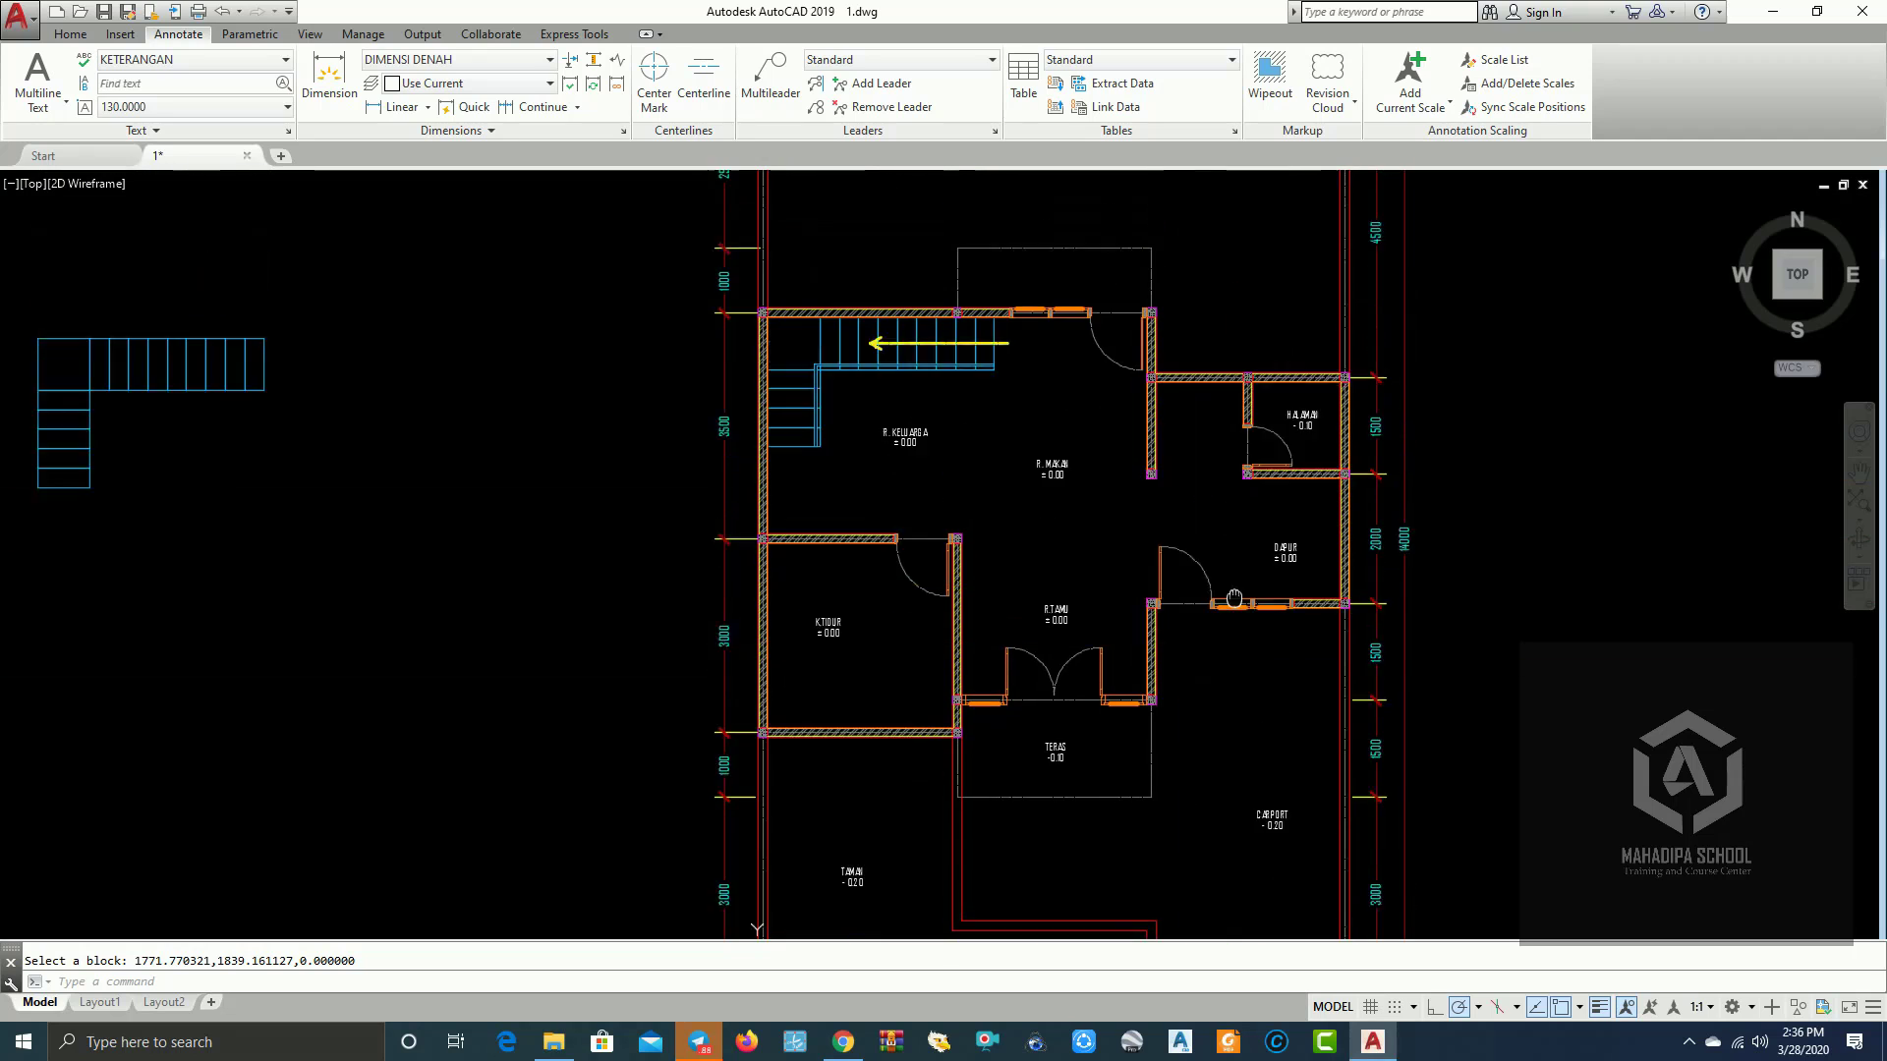
middle_drag(1162, 739, 1160, 920)
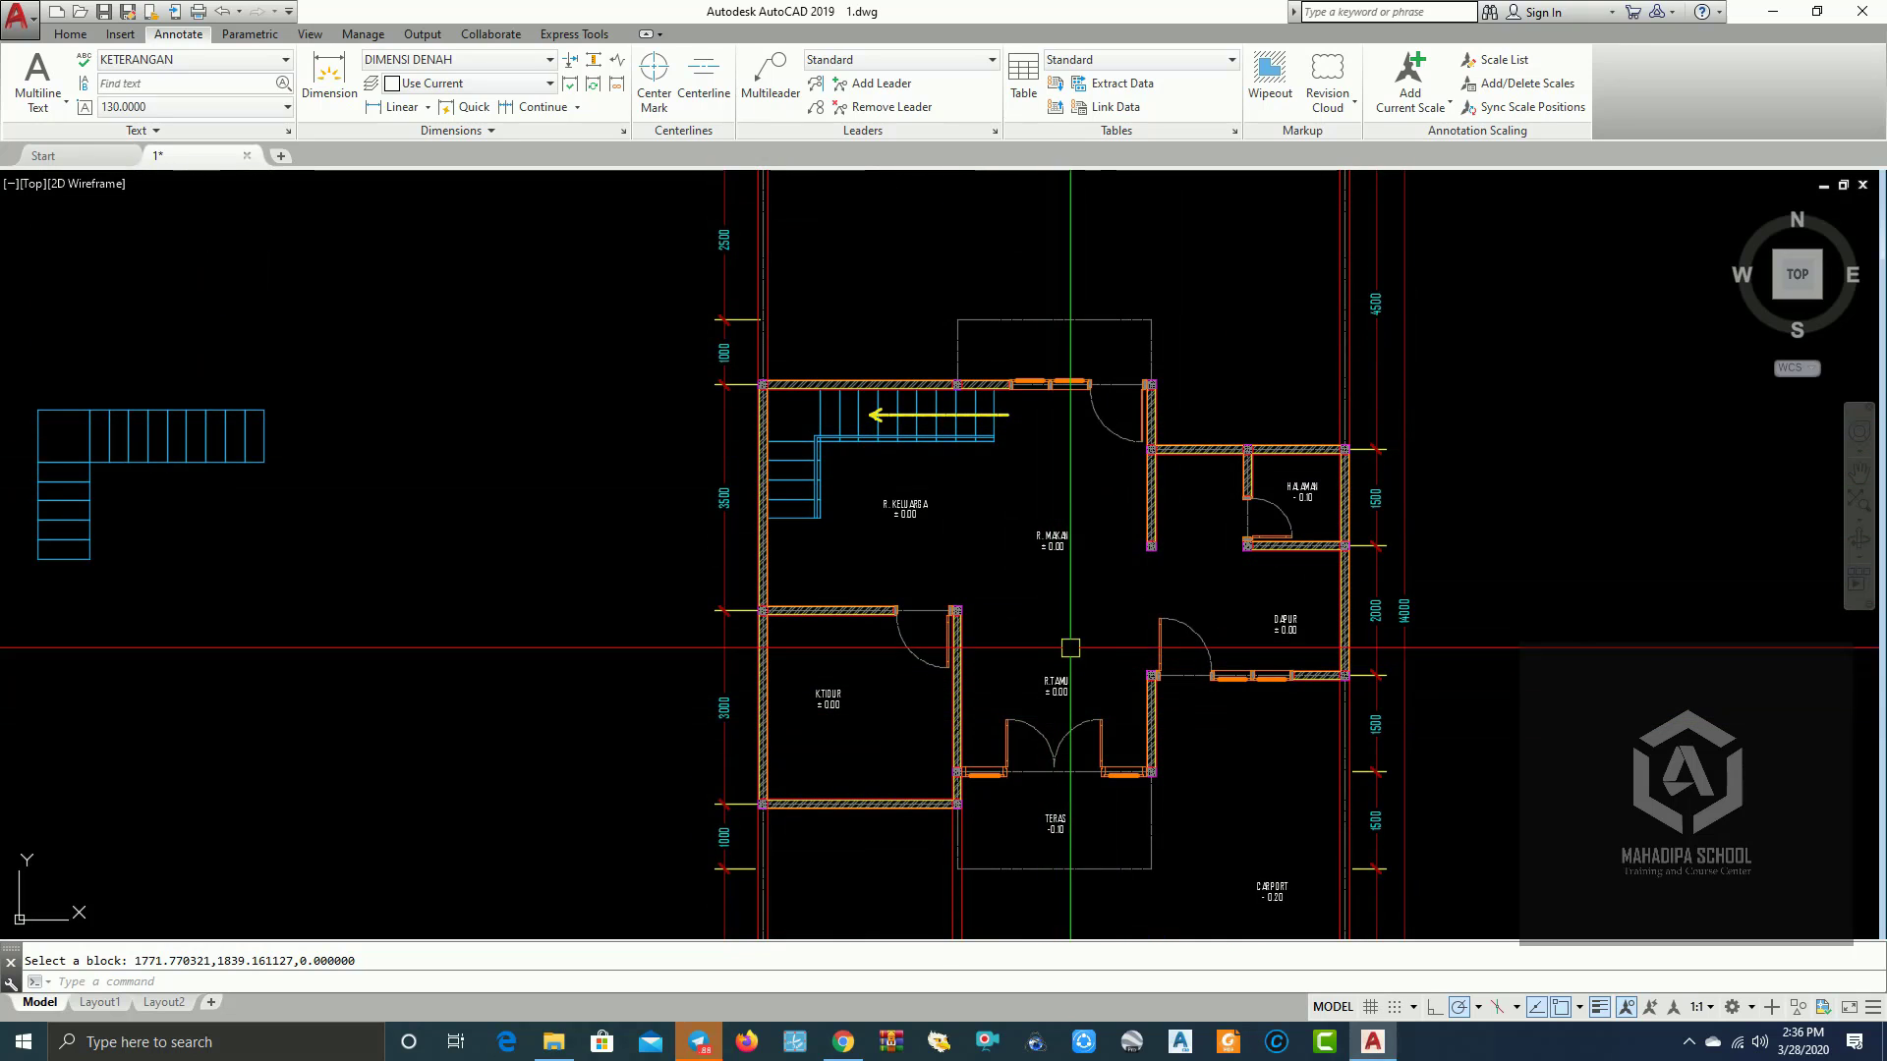
scroll(1079, 609, down, 2)
scroll(1066, 619, up, 2)
scroll(948, 398, down, 4)
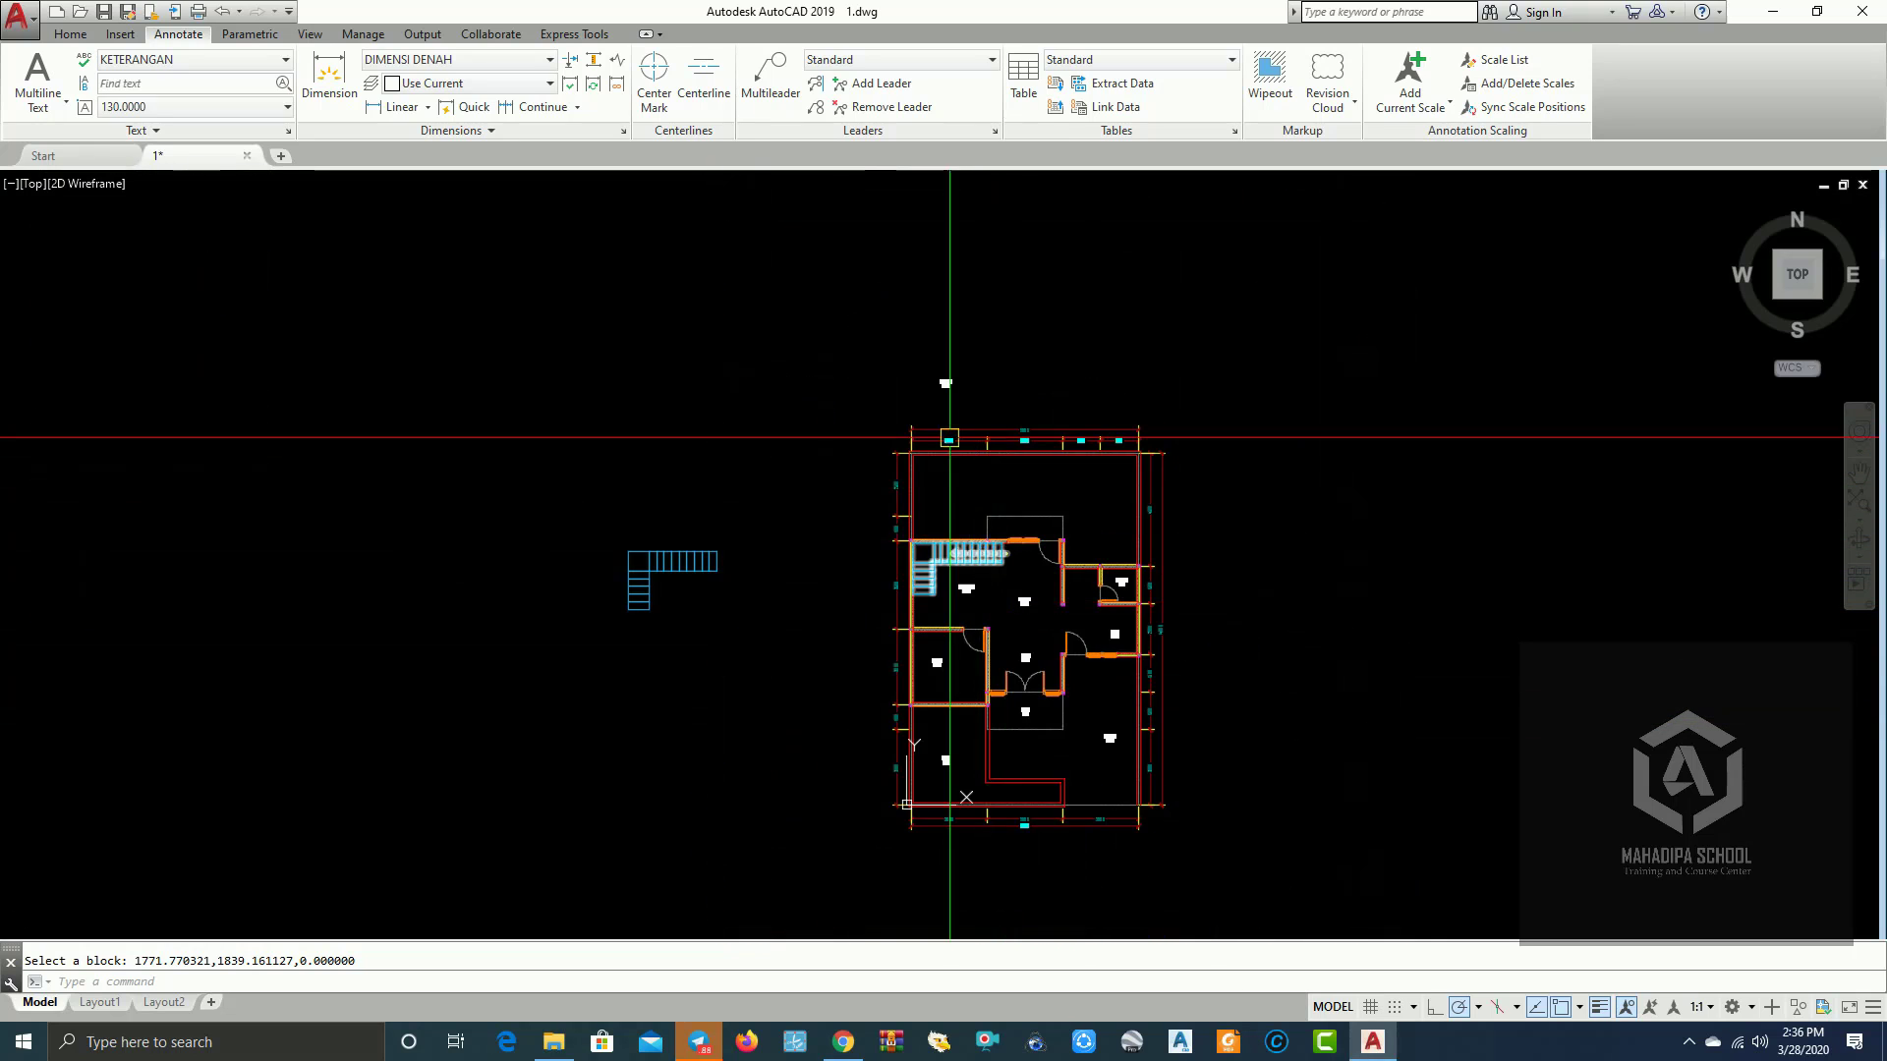
scroll(941, 368, up, 4)
click(941, 369)
key(Return)
scroll(982, 492, down, 2)
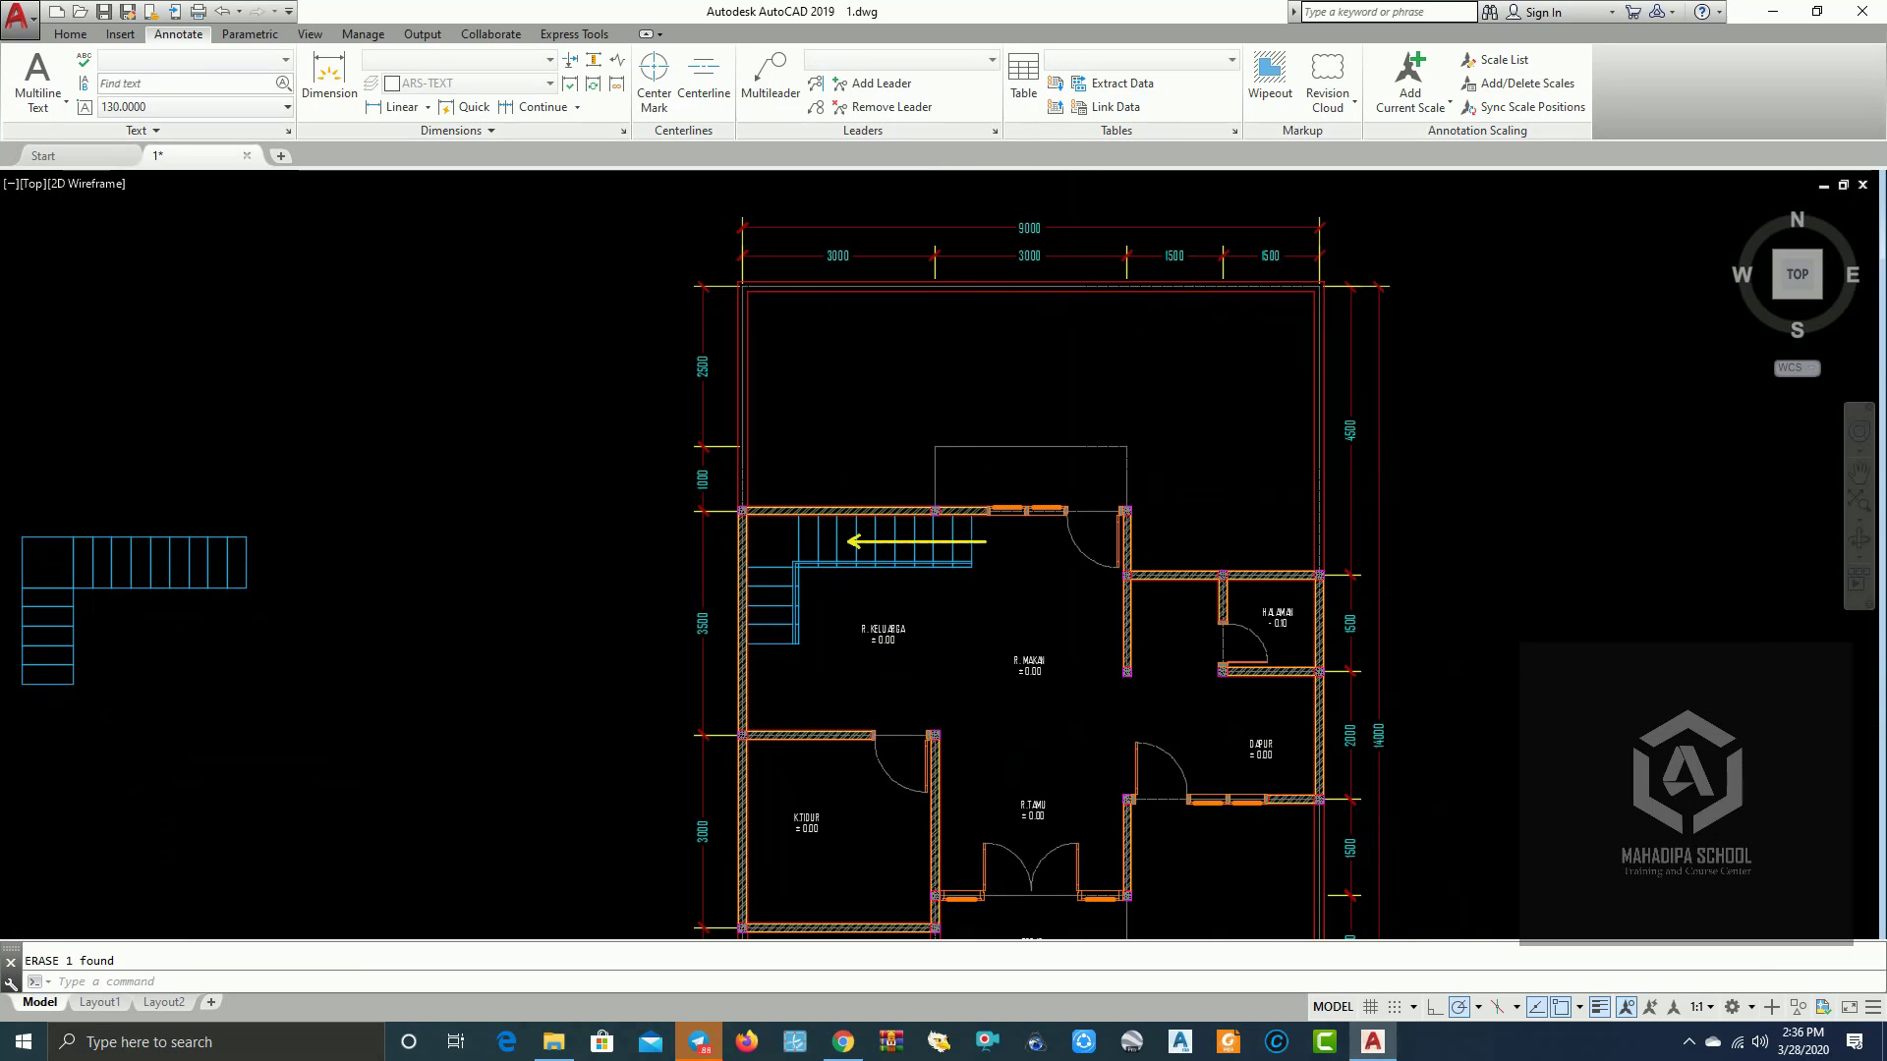
scroll(934, 589, up, 2)
scroll(865, 707, down, 2)
scroll(805, 835, up, 2)
Step: Copy the TAMAN label to the top open area and rename it HALAMAN
middle_drag(797, 922, 806, 736)
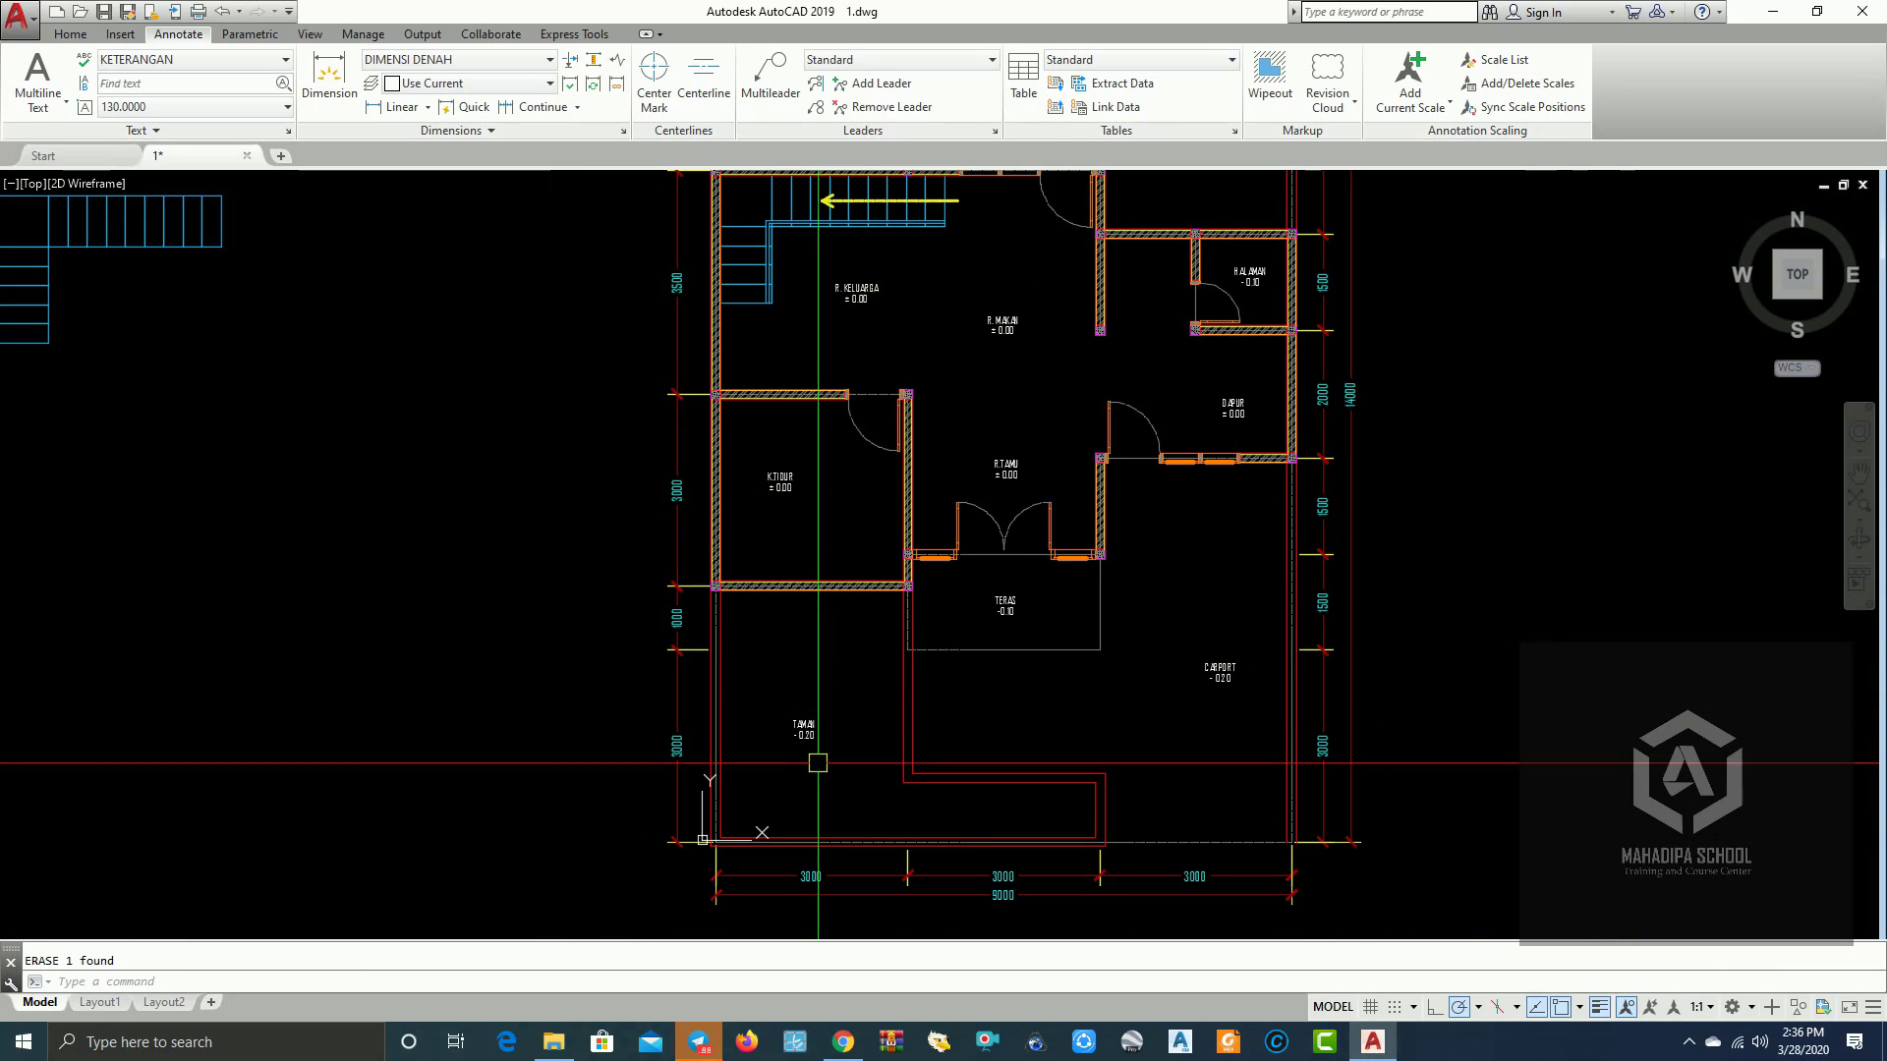
click(806, 736)
key(Return)
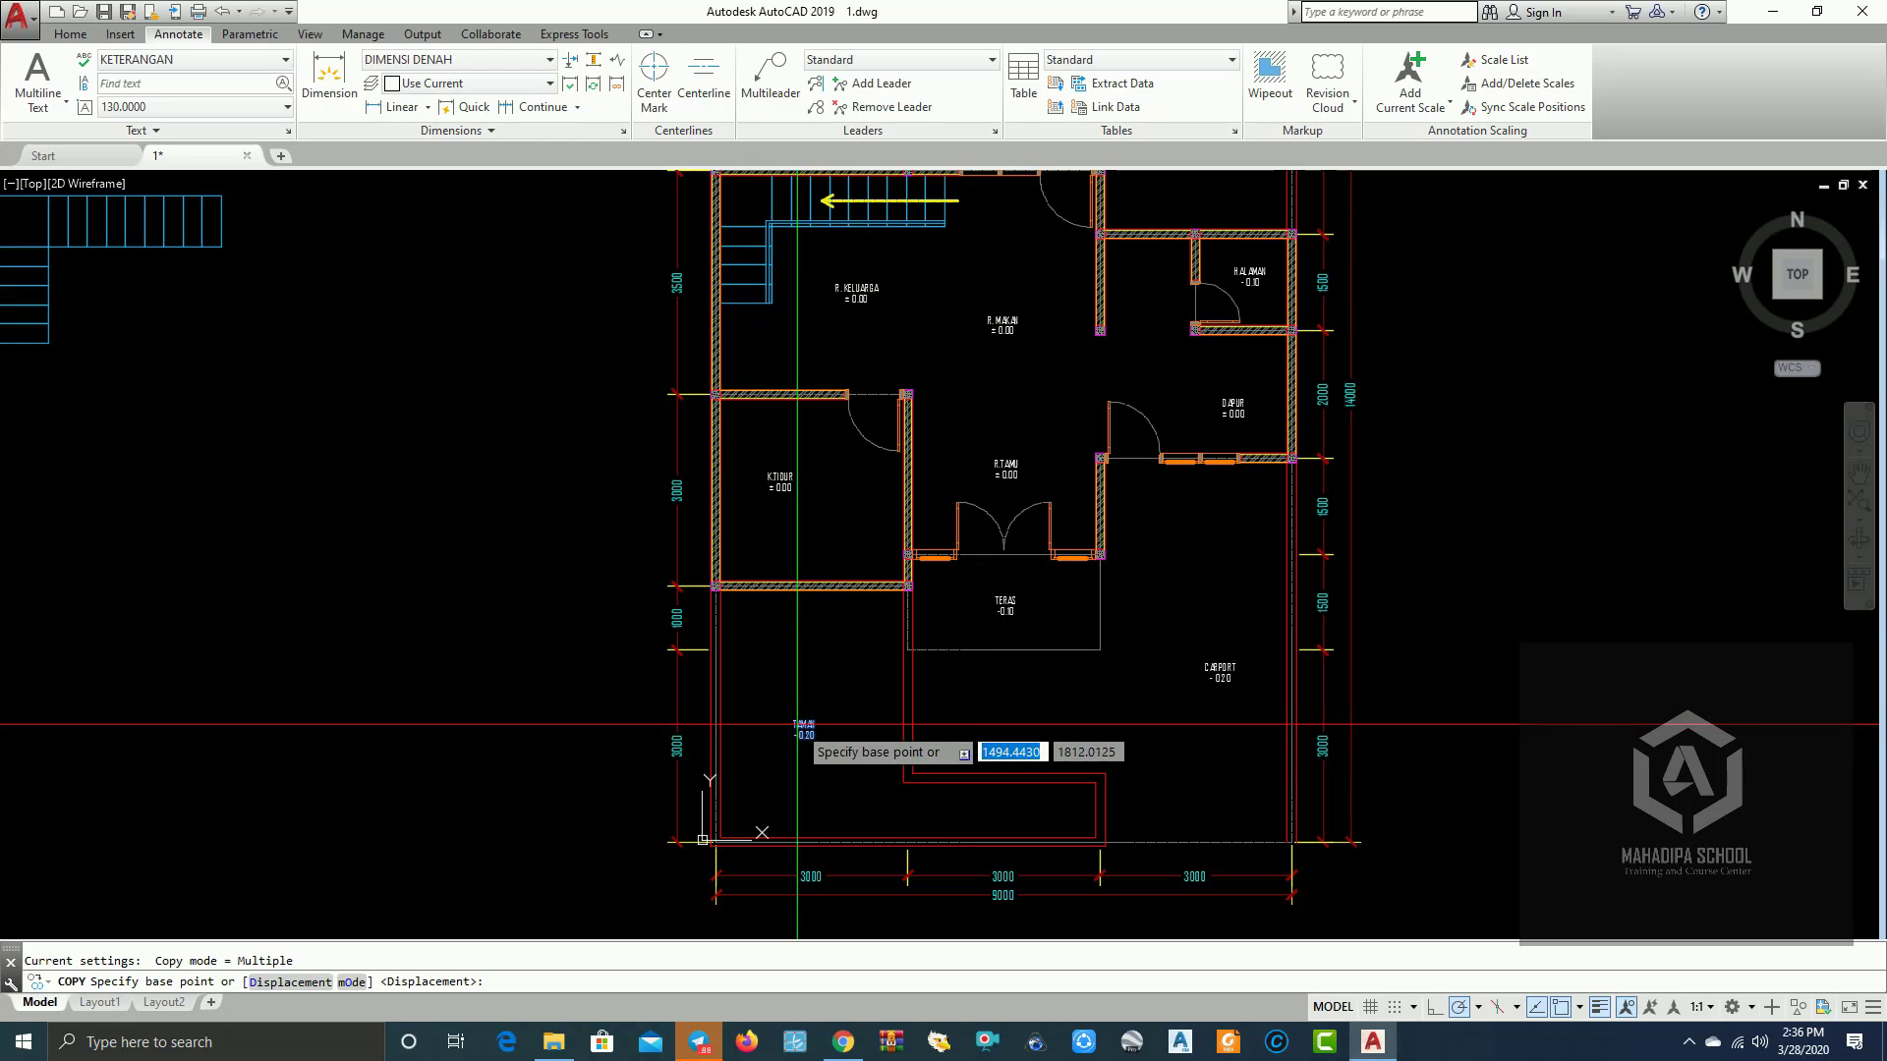
click(806, 736)
scroll(978, 493, down, 3)
scroll(977, 503, up, 3)
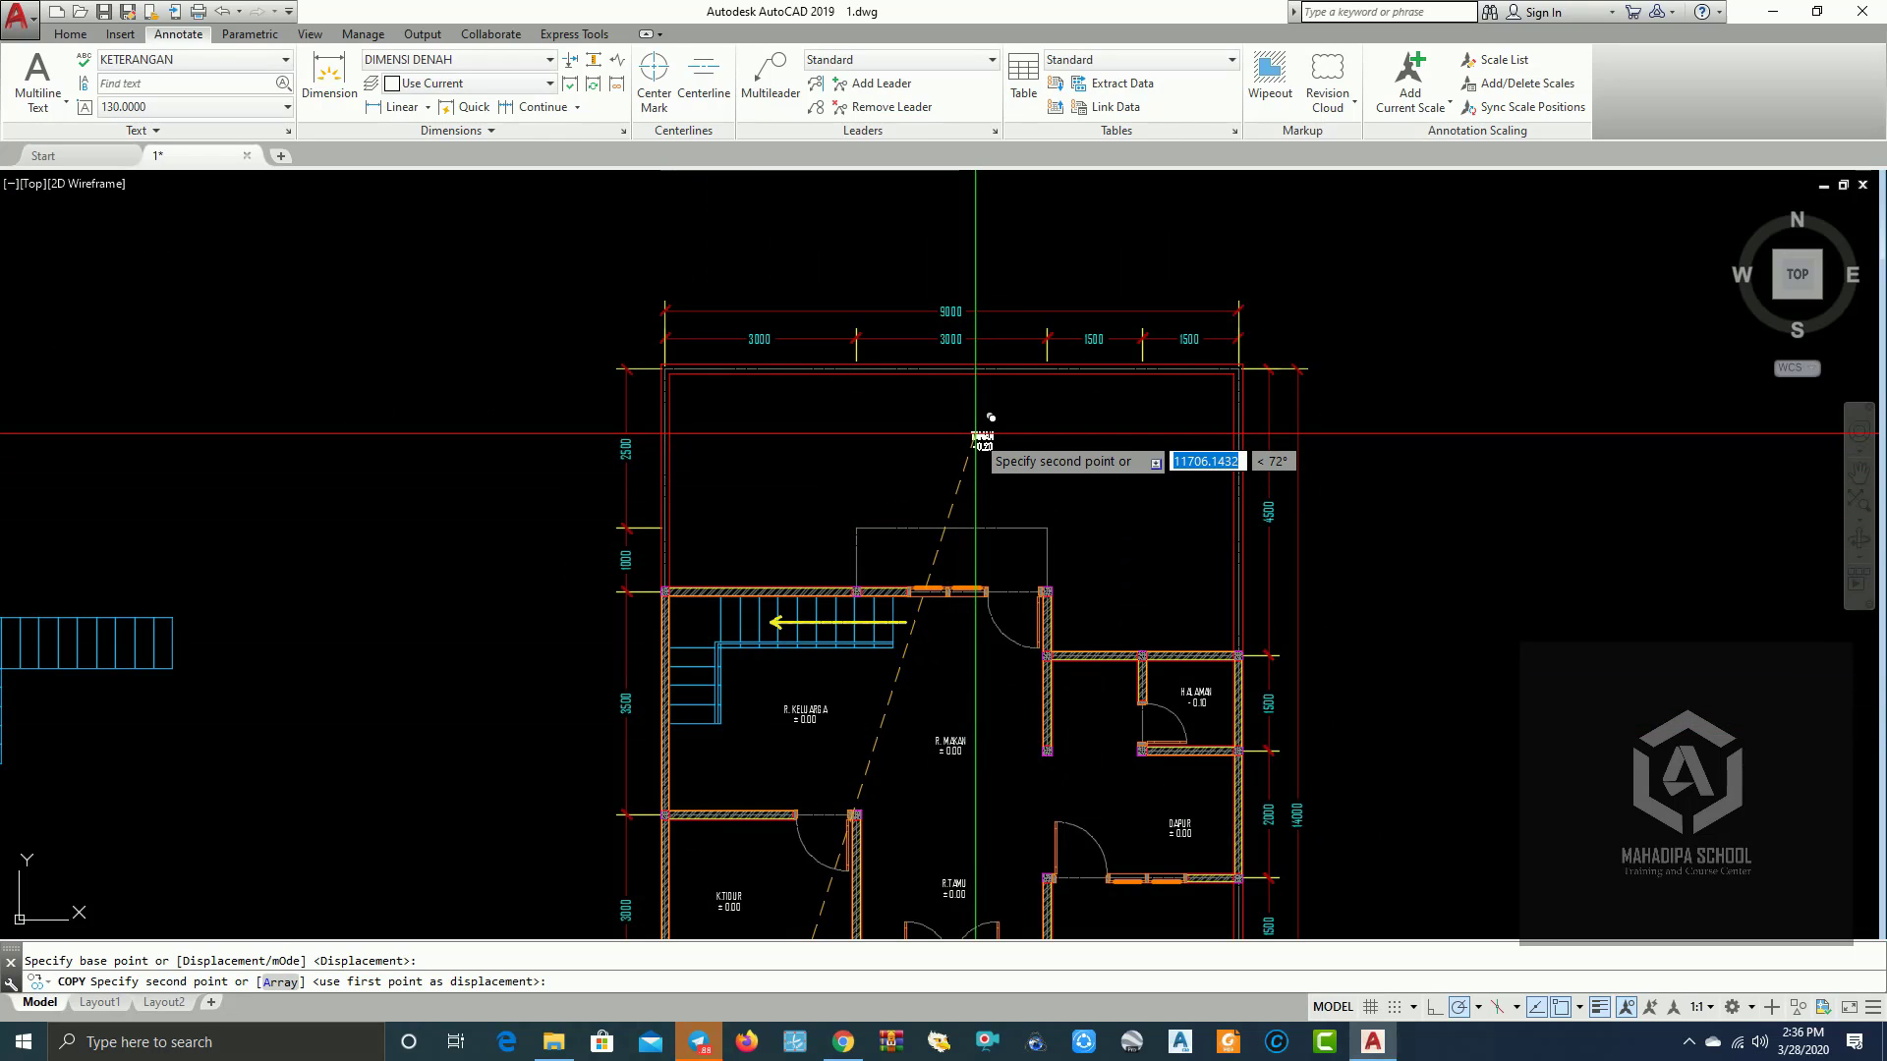
click(978, 432)
key(Escape)
scroll(996, 424, up, 5)
double_click(996, 424)
text(HALAMAN)
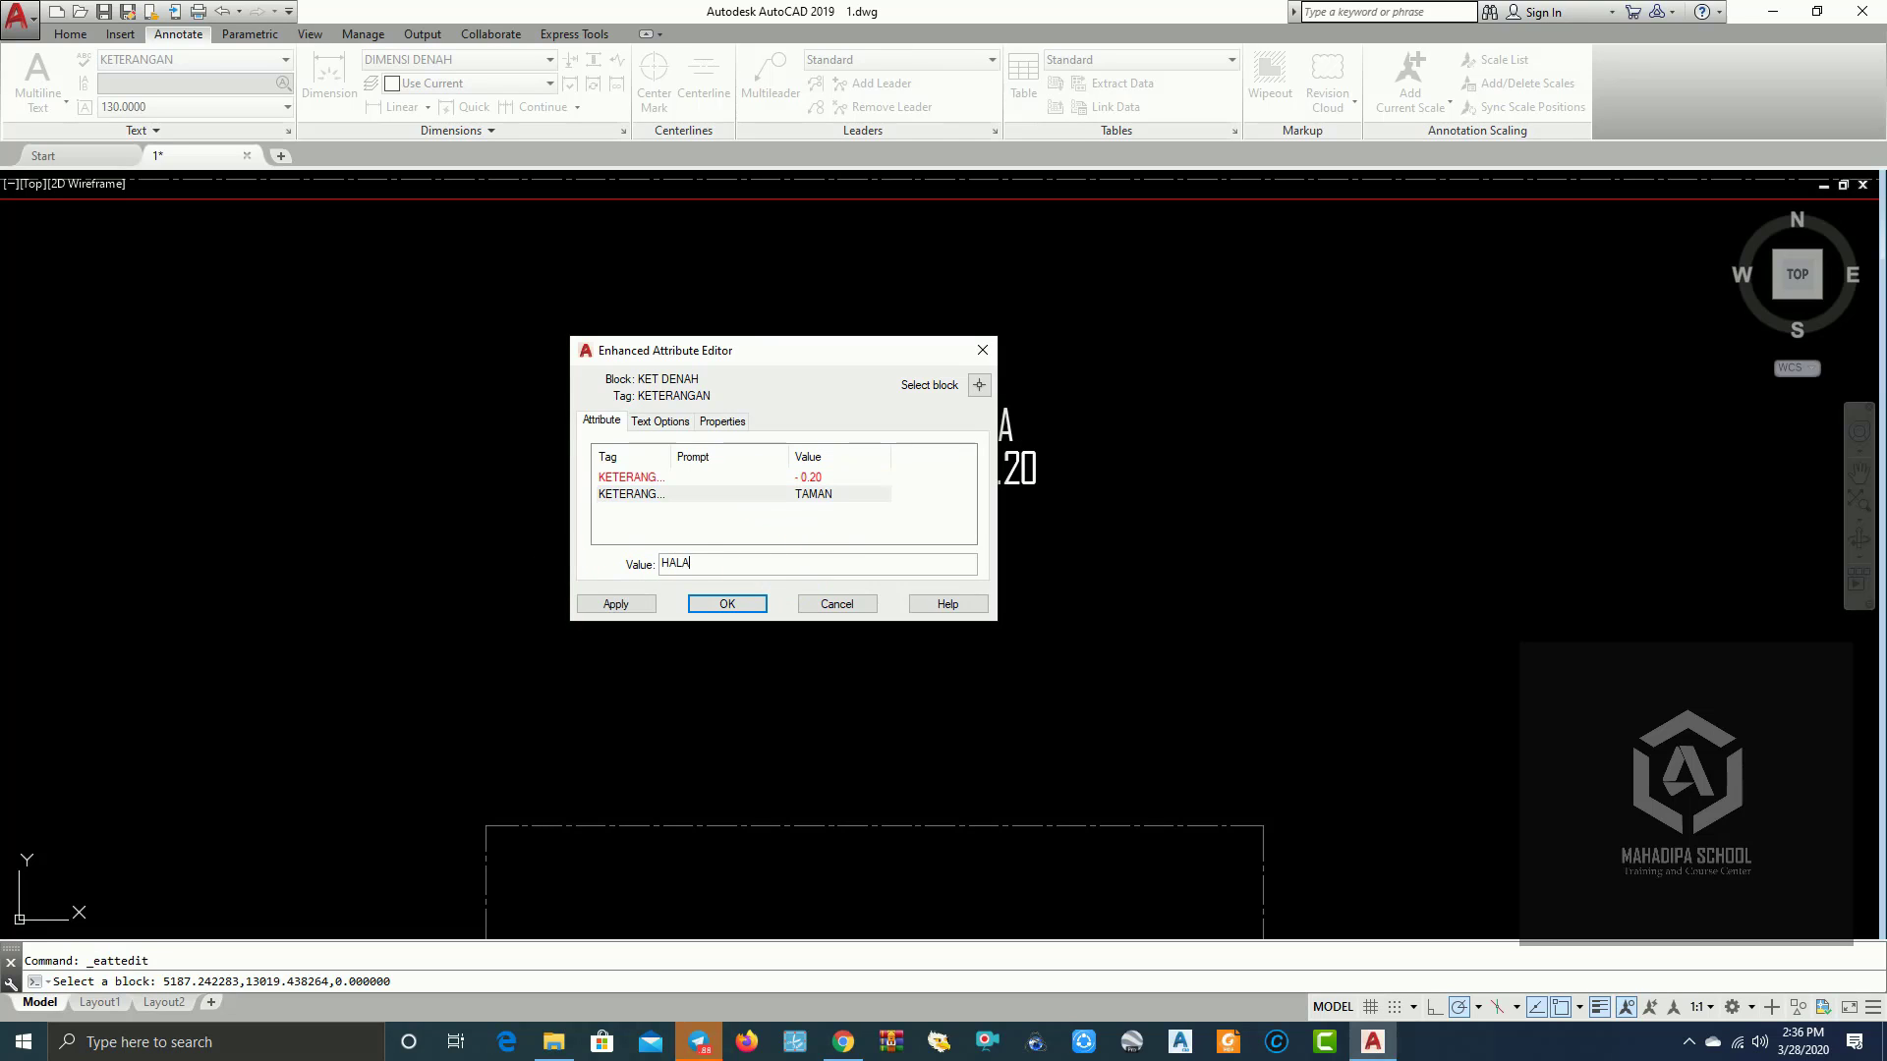
click(744, 609)
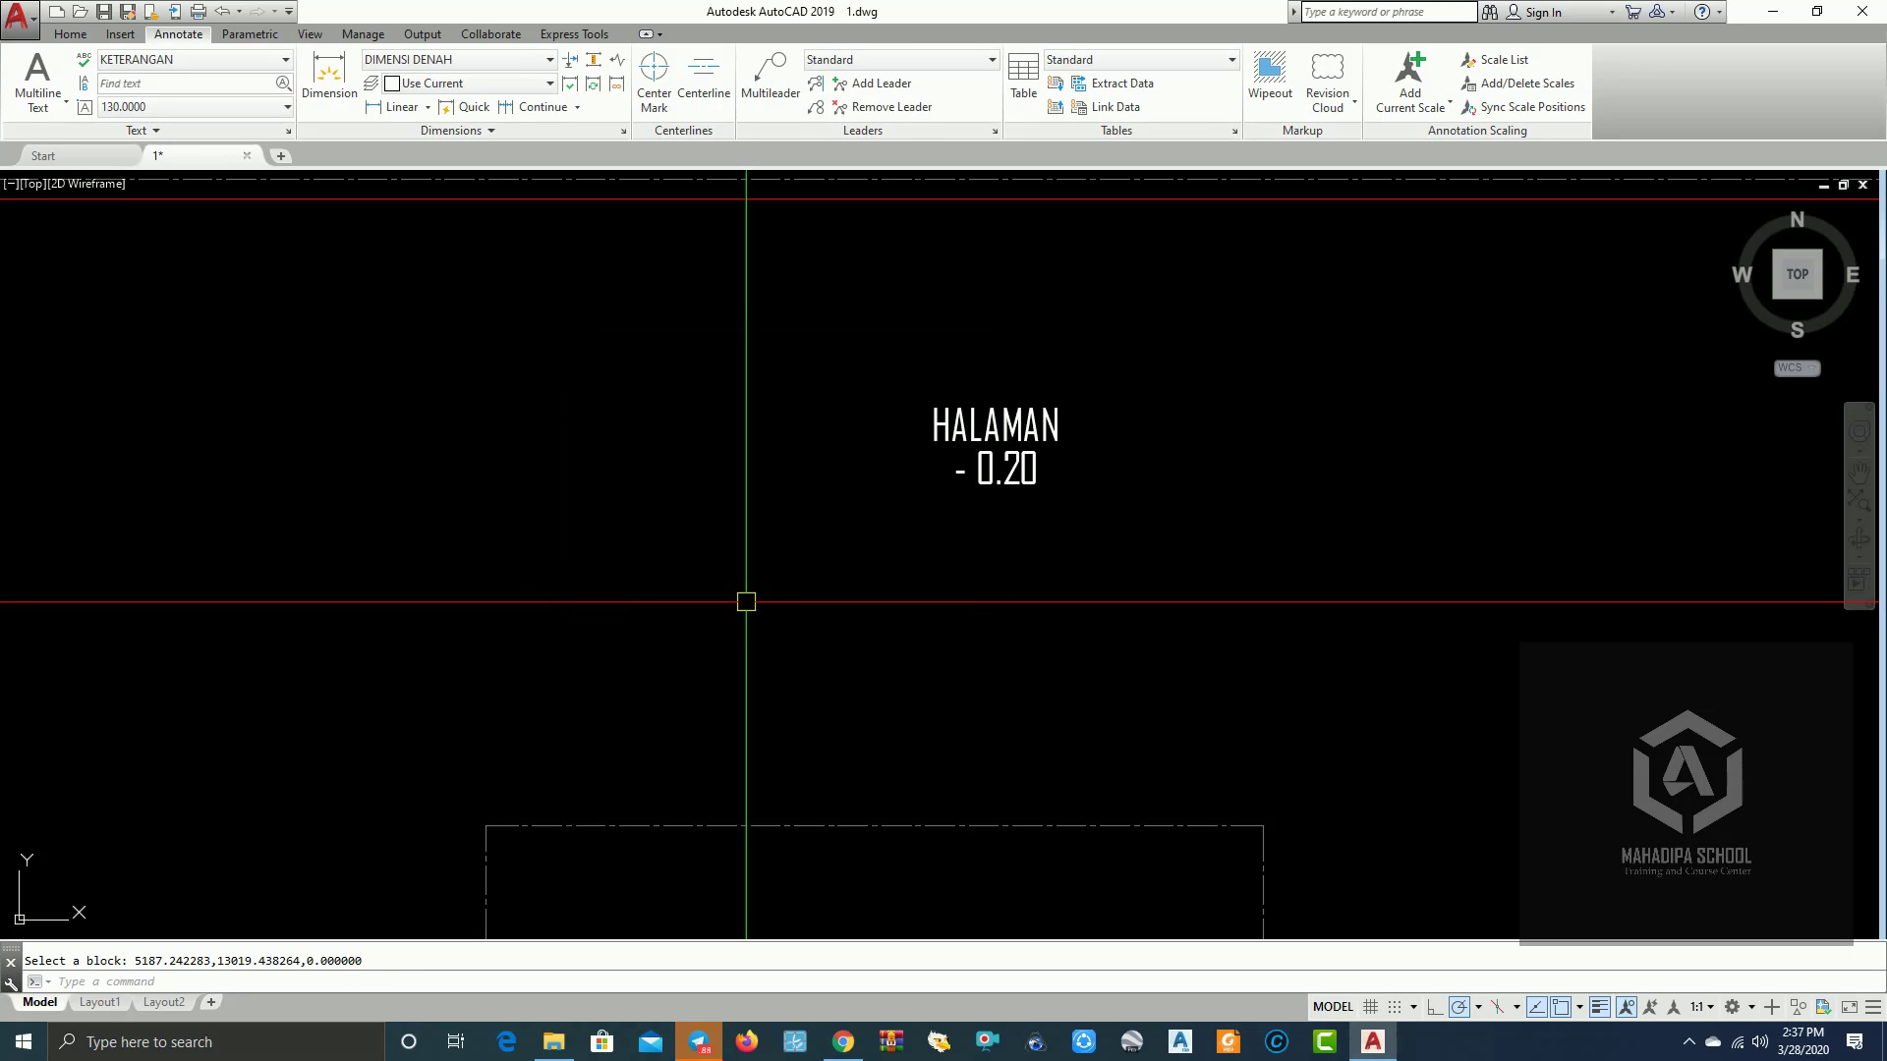
scroll(948, 578, down, 5)
scroll(1099, 527, down, 2)
scroll(1011, 590, up, 1)
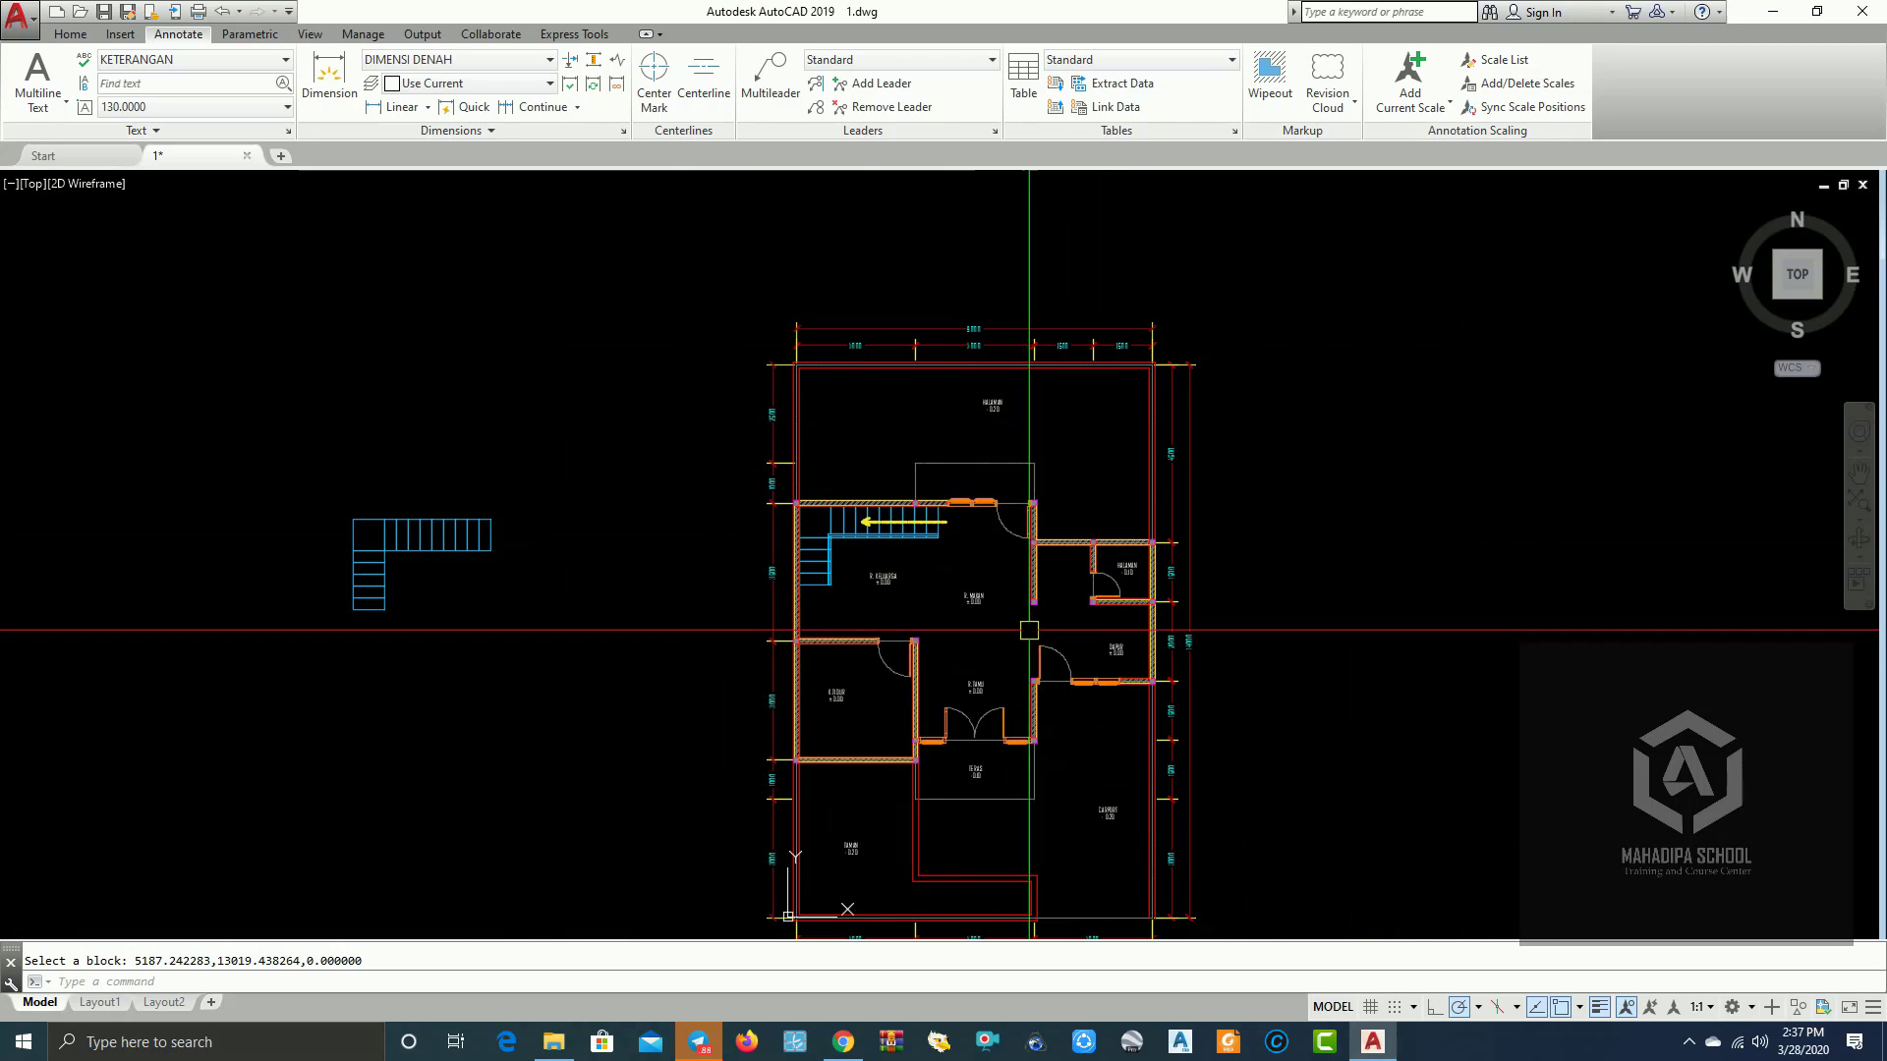
scroll(1023, 623, up, 2)
scroll(565, 388, down, 2)
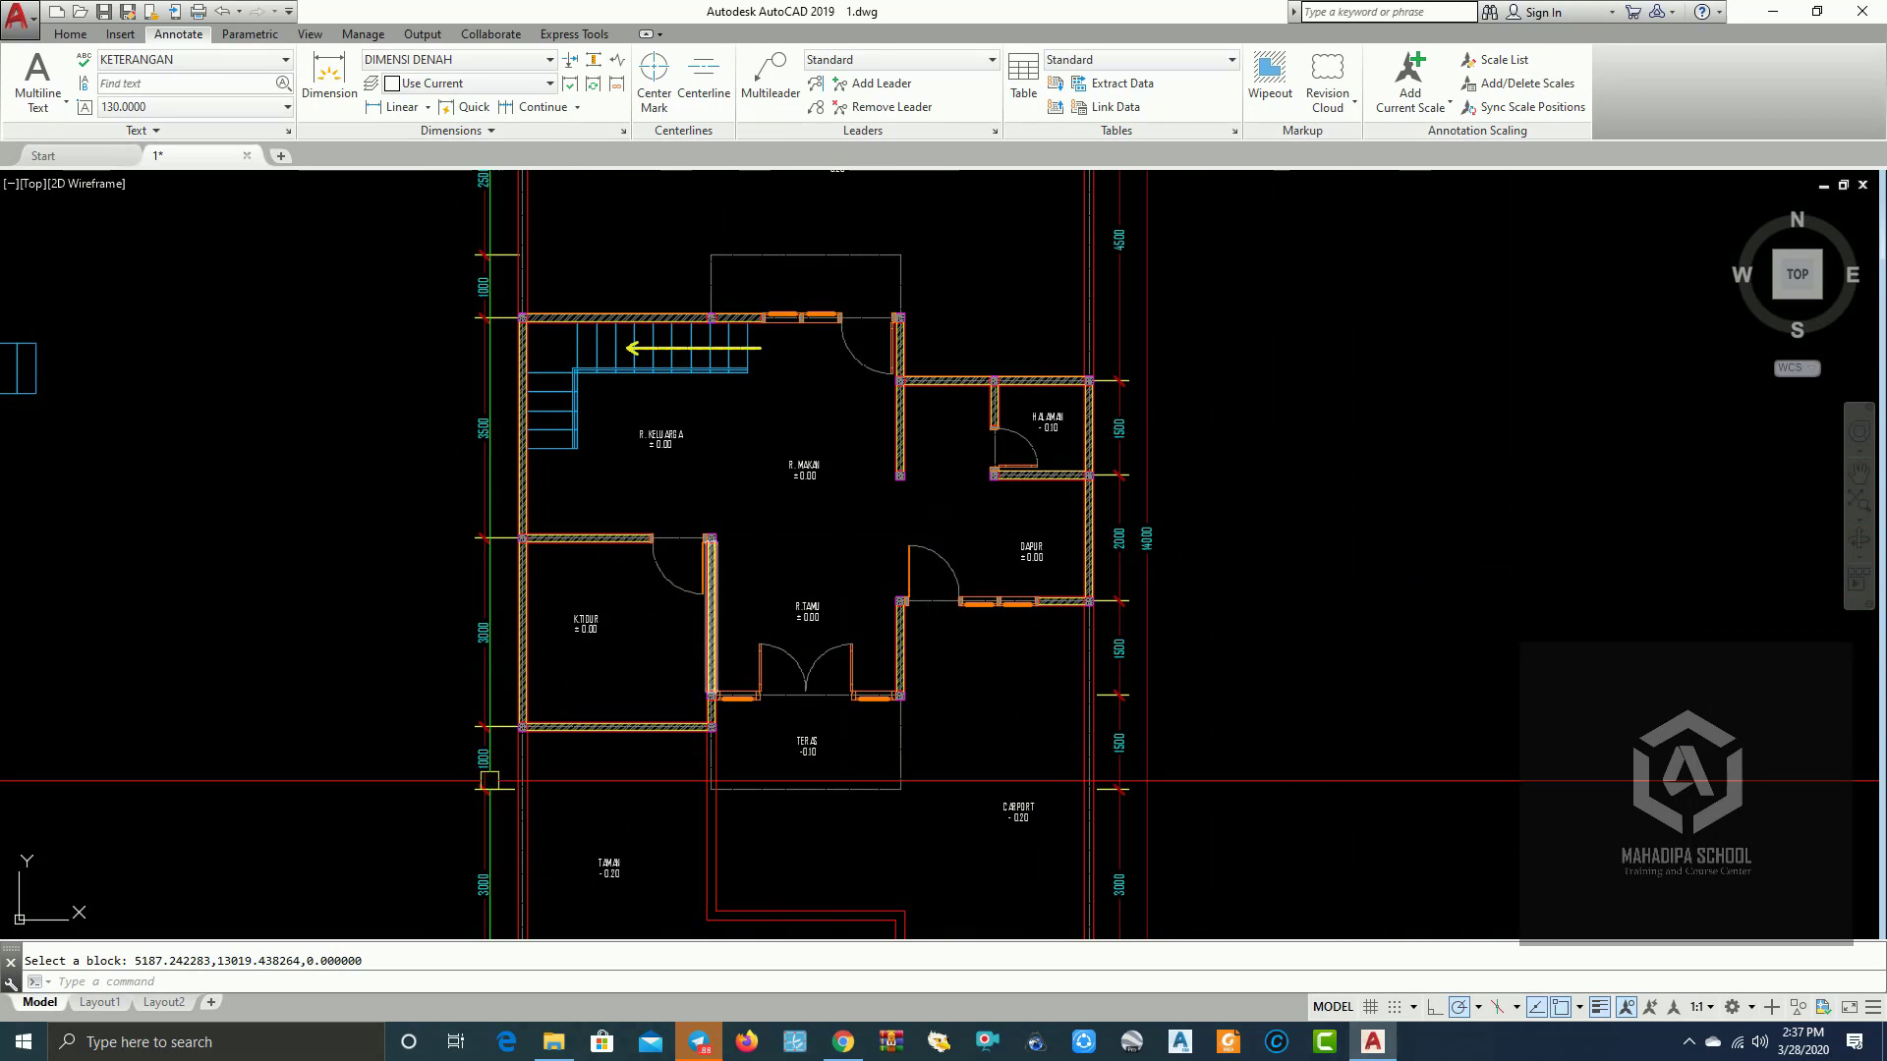
scroll(610, 862, up, 1)
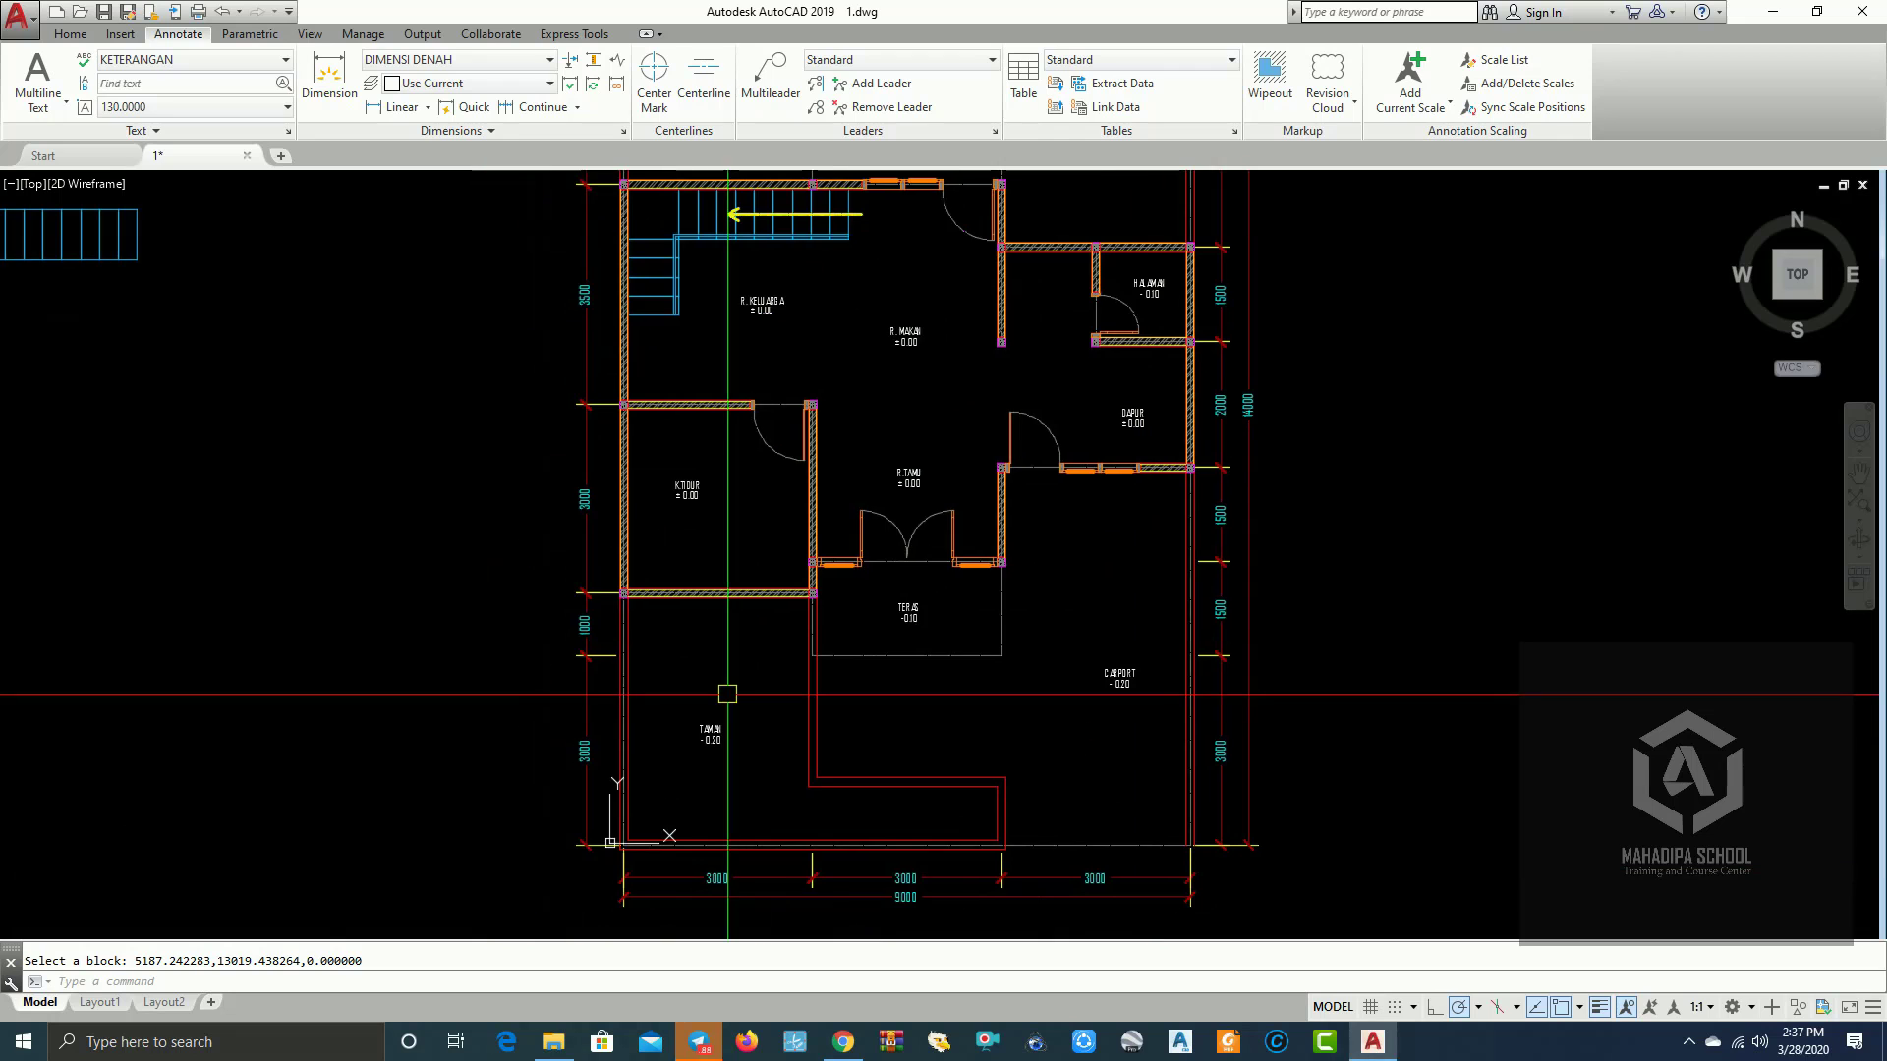
scroll(749, 373, up, 4)
middle_drag(800, 214, 733, 567)
scroll(733, 567, down, 4)
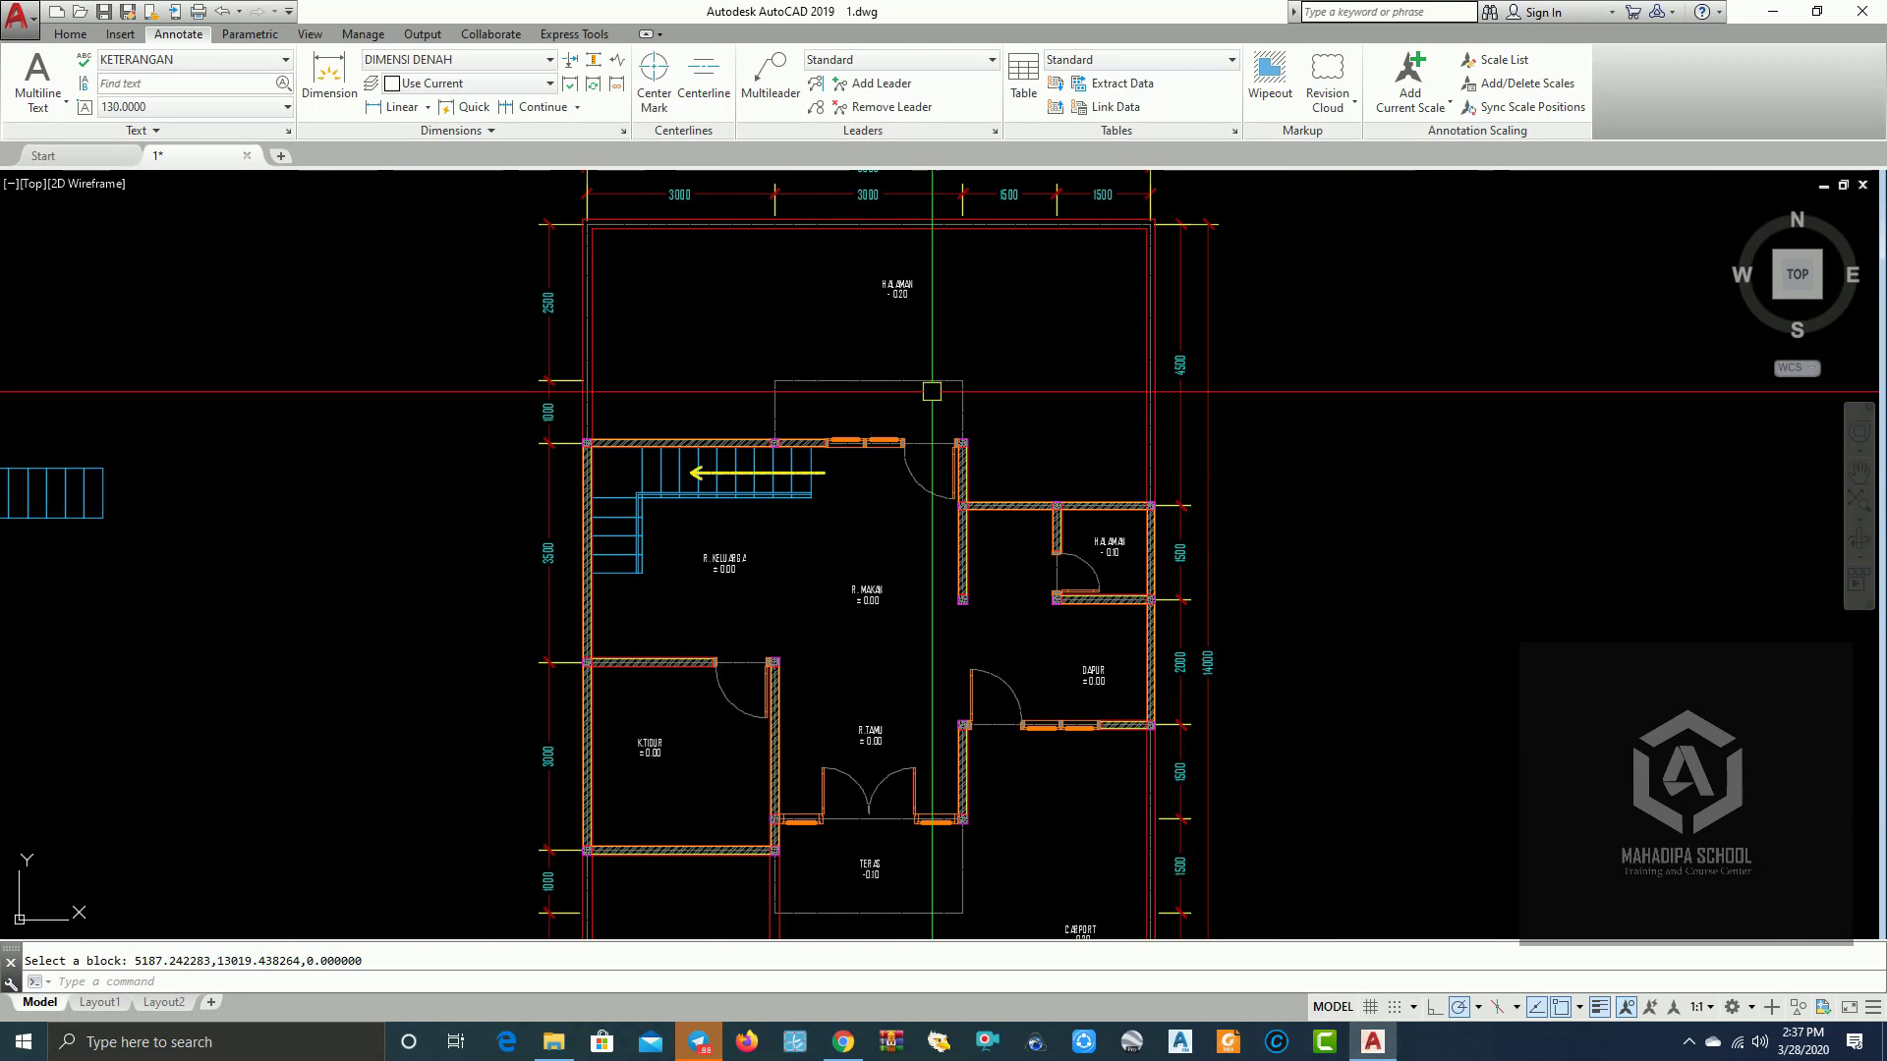
scroll(644, 567, up, 1)
scroll(707, 550, up, 3)
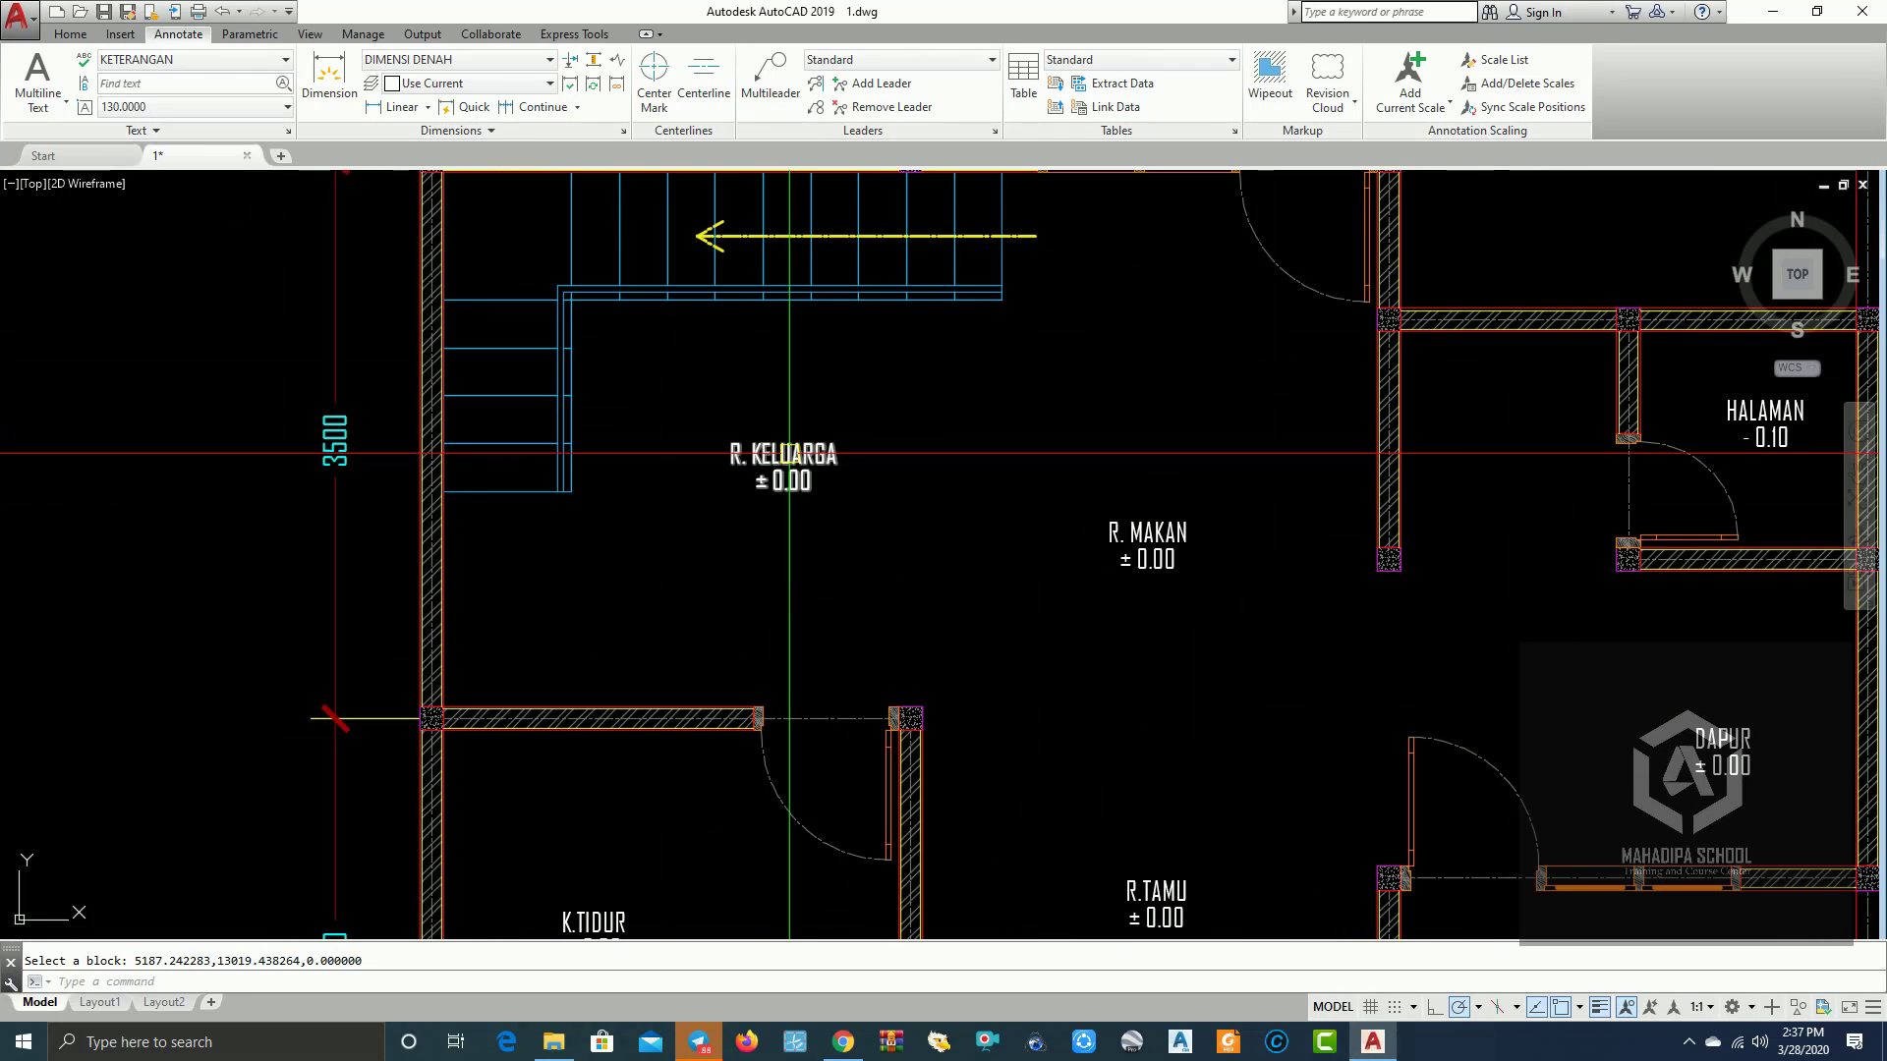
double_click(797, 462)
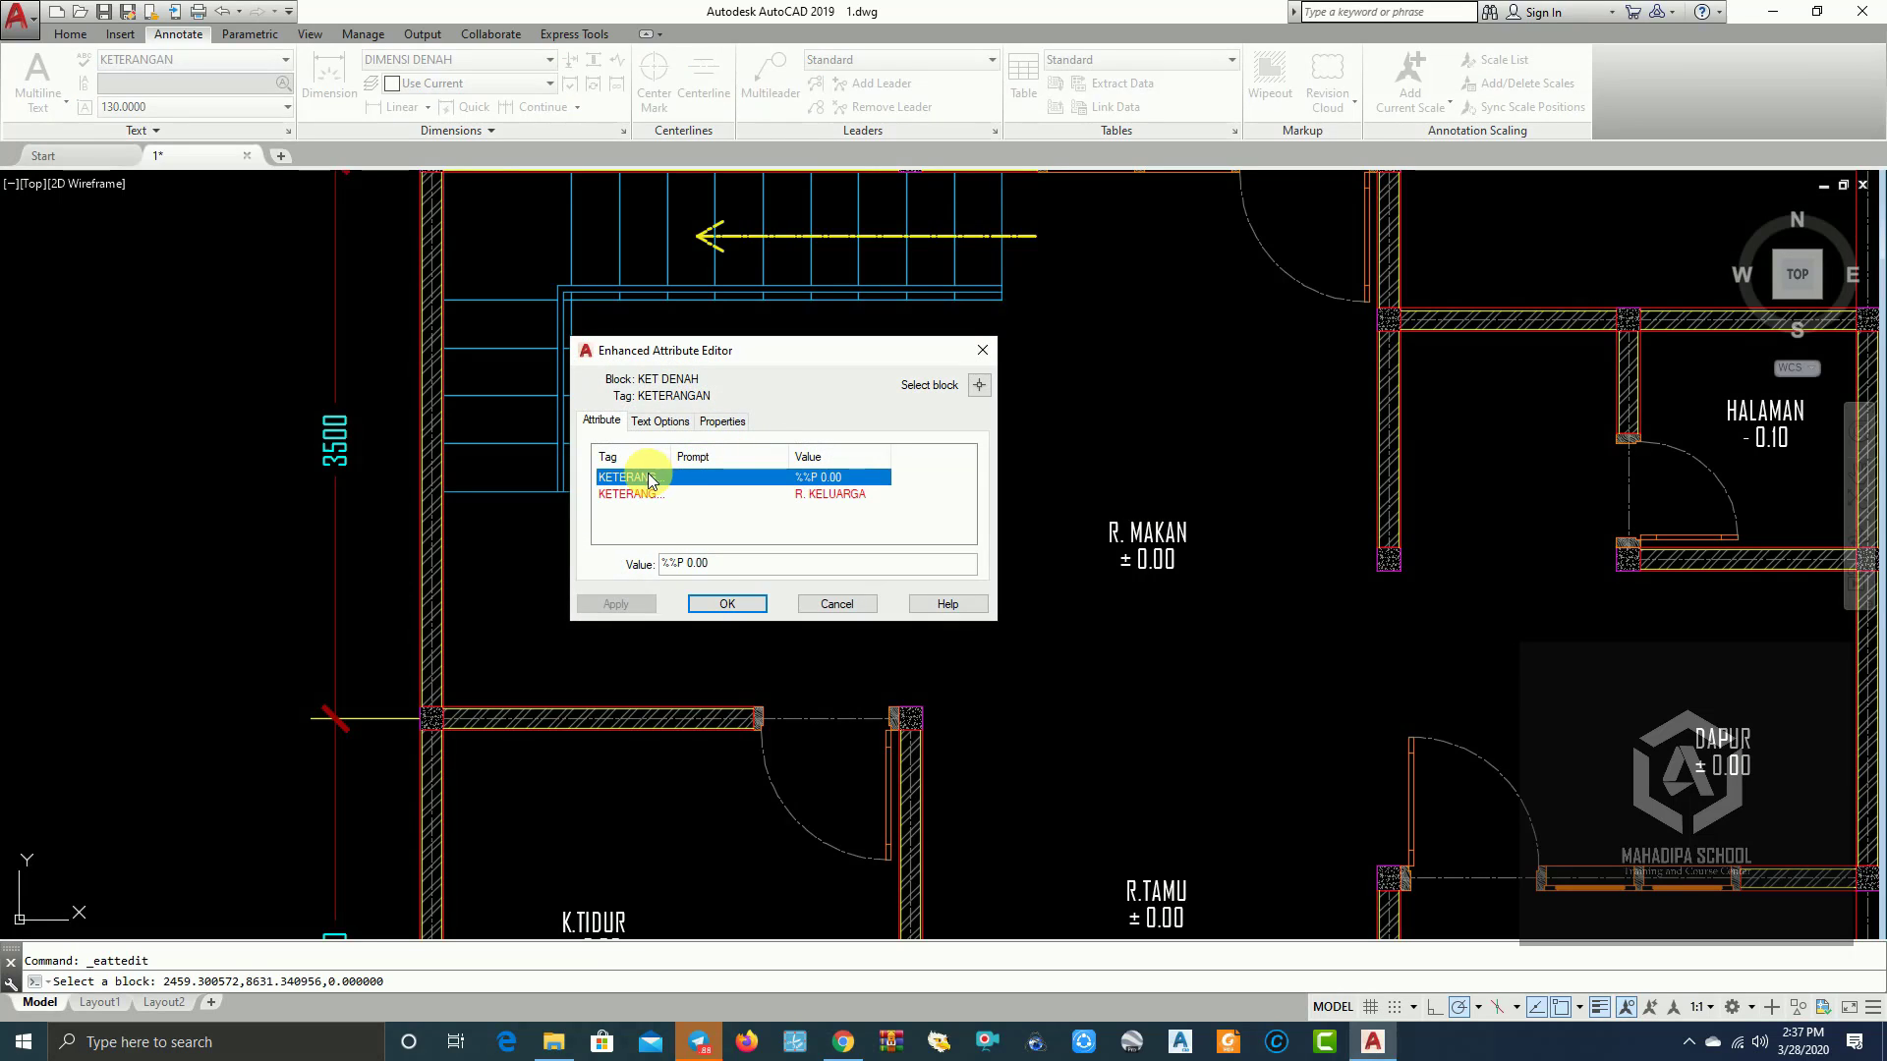
click(667, 419)
text(150)
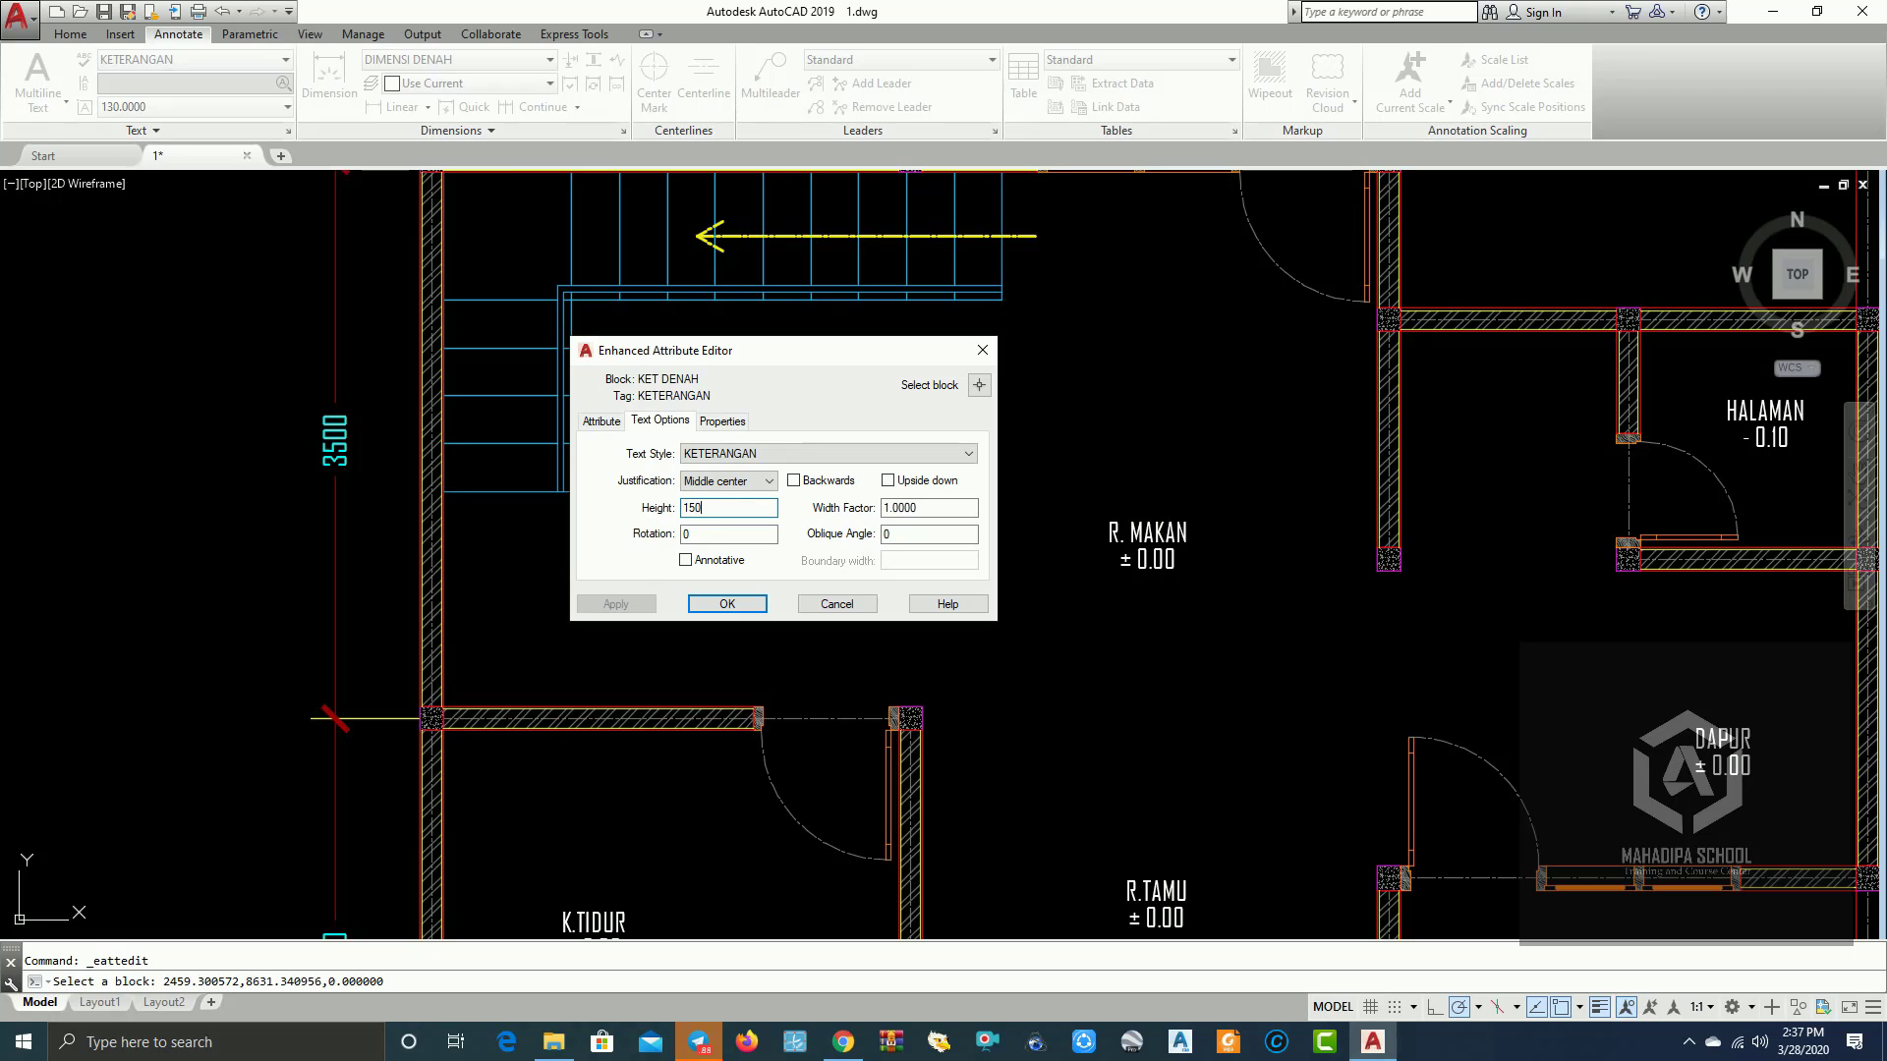
click(734, 610)
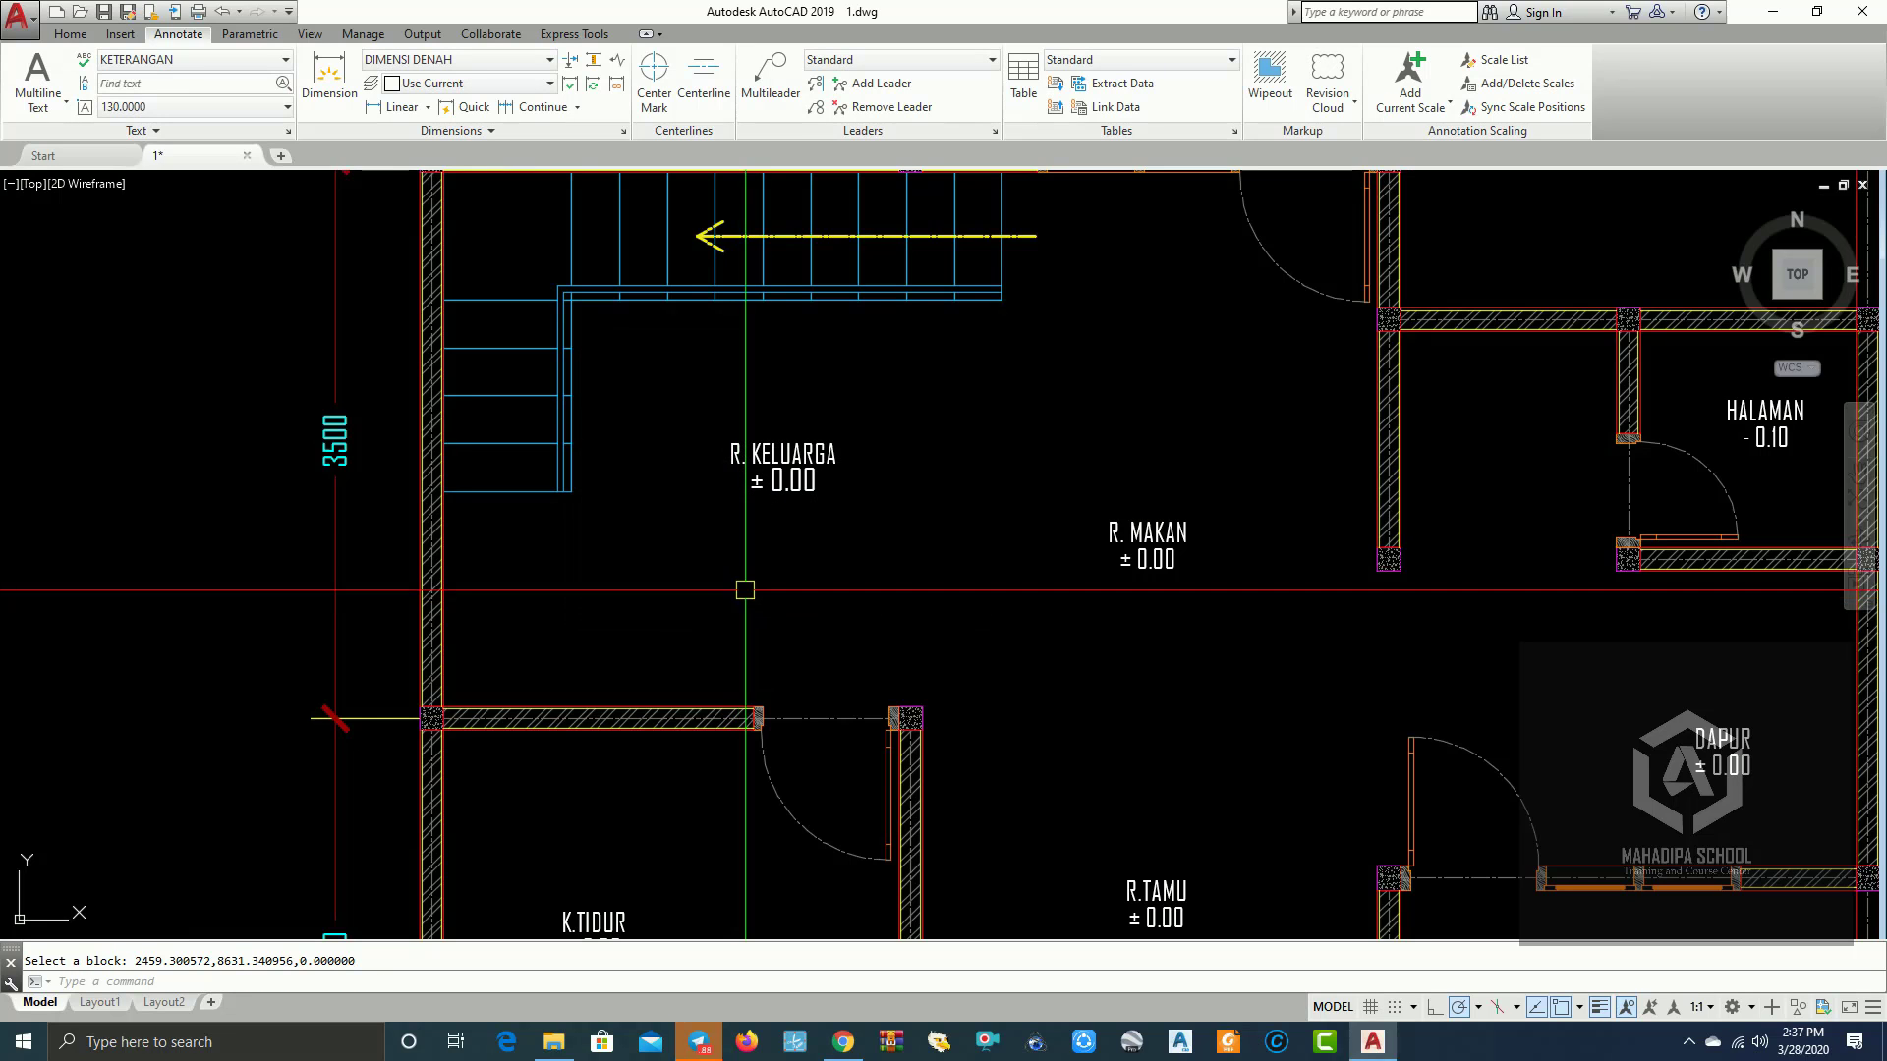
Step: Pan and zoom the view to the stair area
scroll(697, 498, down, 3)
scroll(697, 498, up, 2)
scroll(884, 531, down, 2)
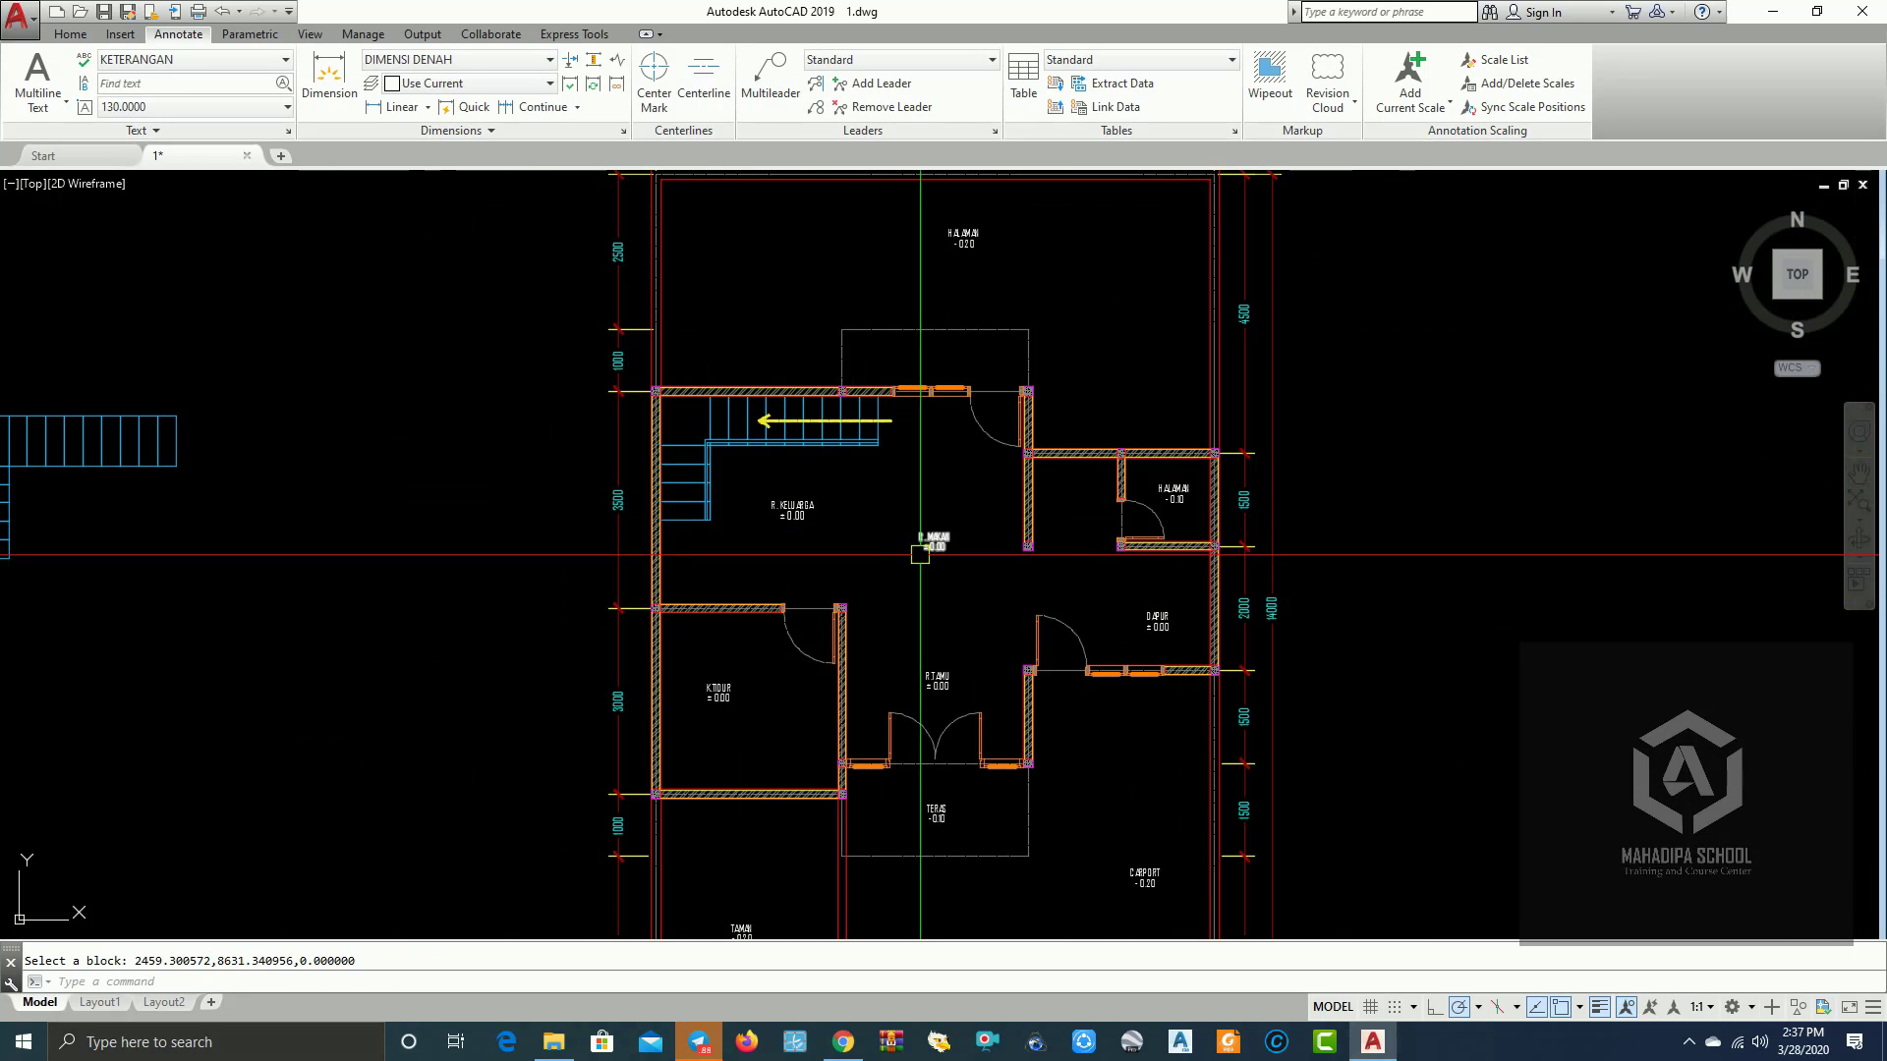
mouse_move(918, 539)
middle_down()
mouse_move(978, 514)
mouse_move(994, 533)
middle_up()
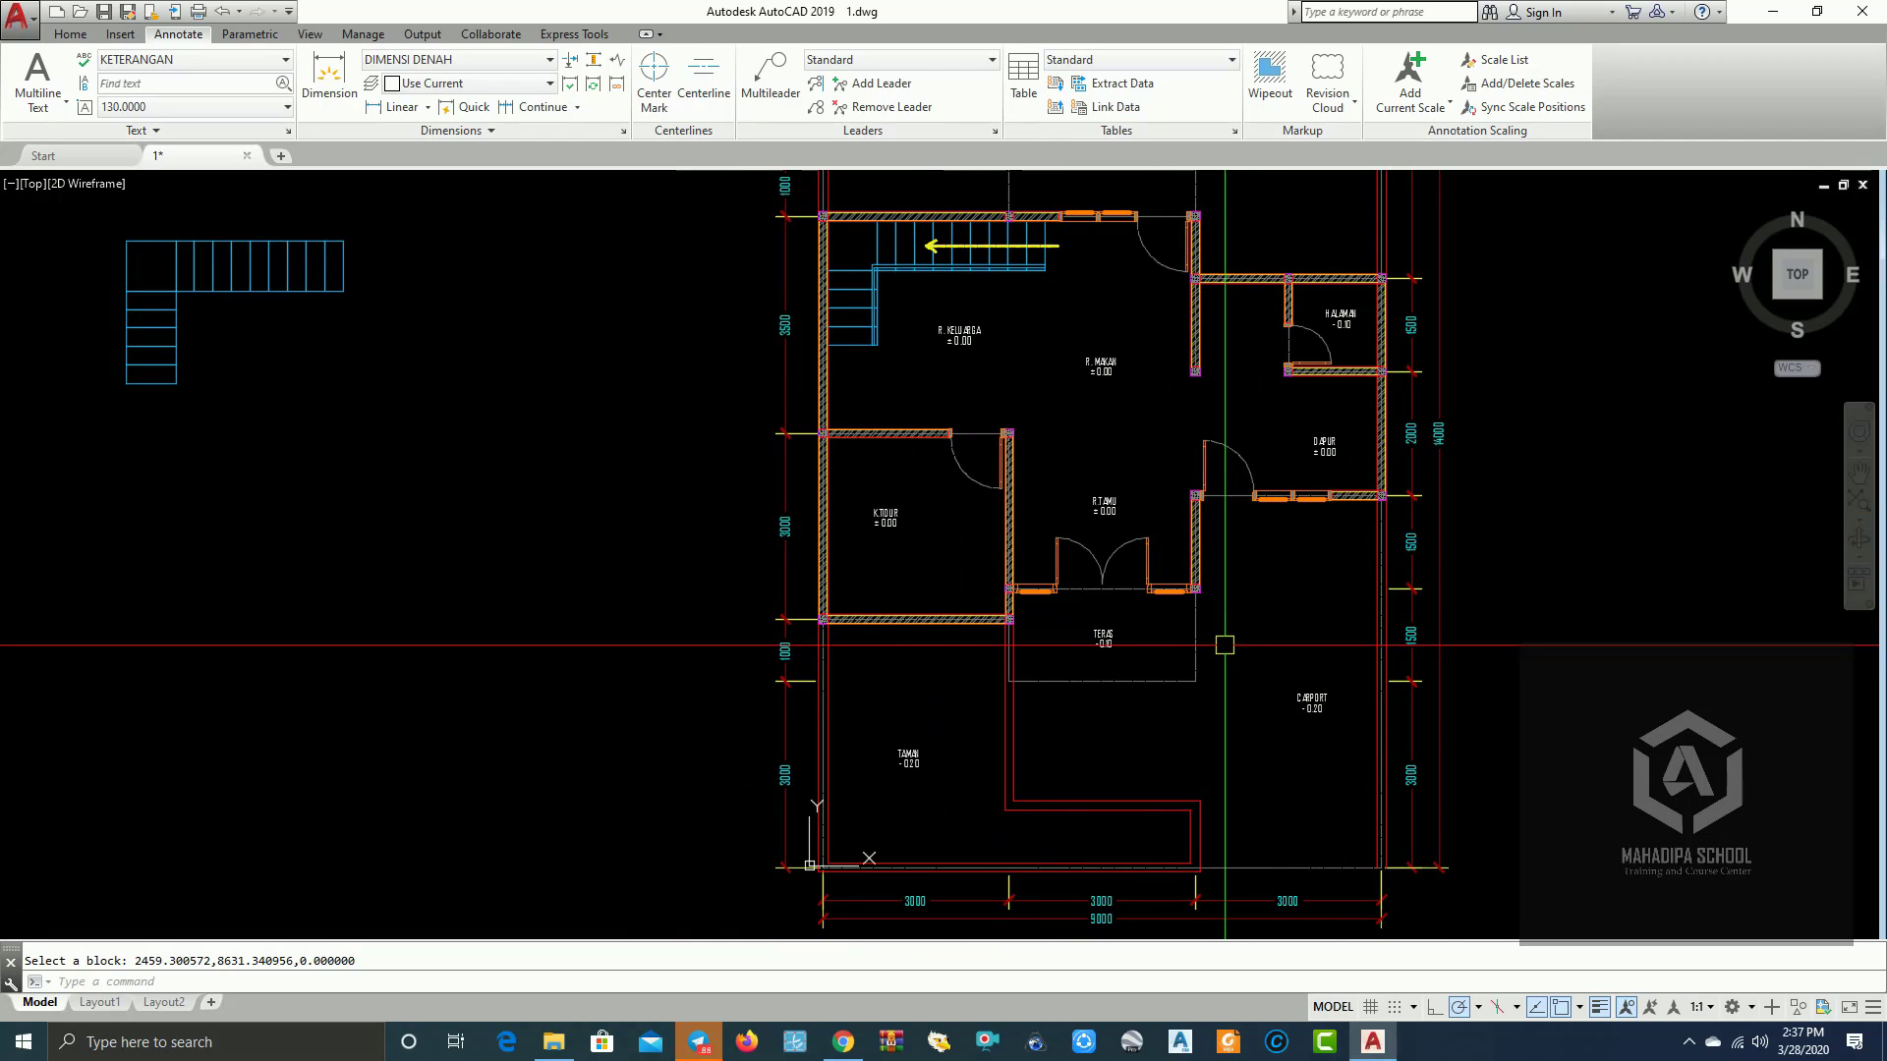
scroll(1107, 650, up, 2)
scroll(1107, 650, down, 2)
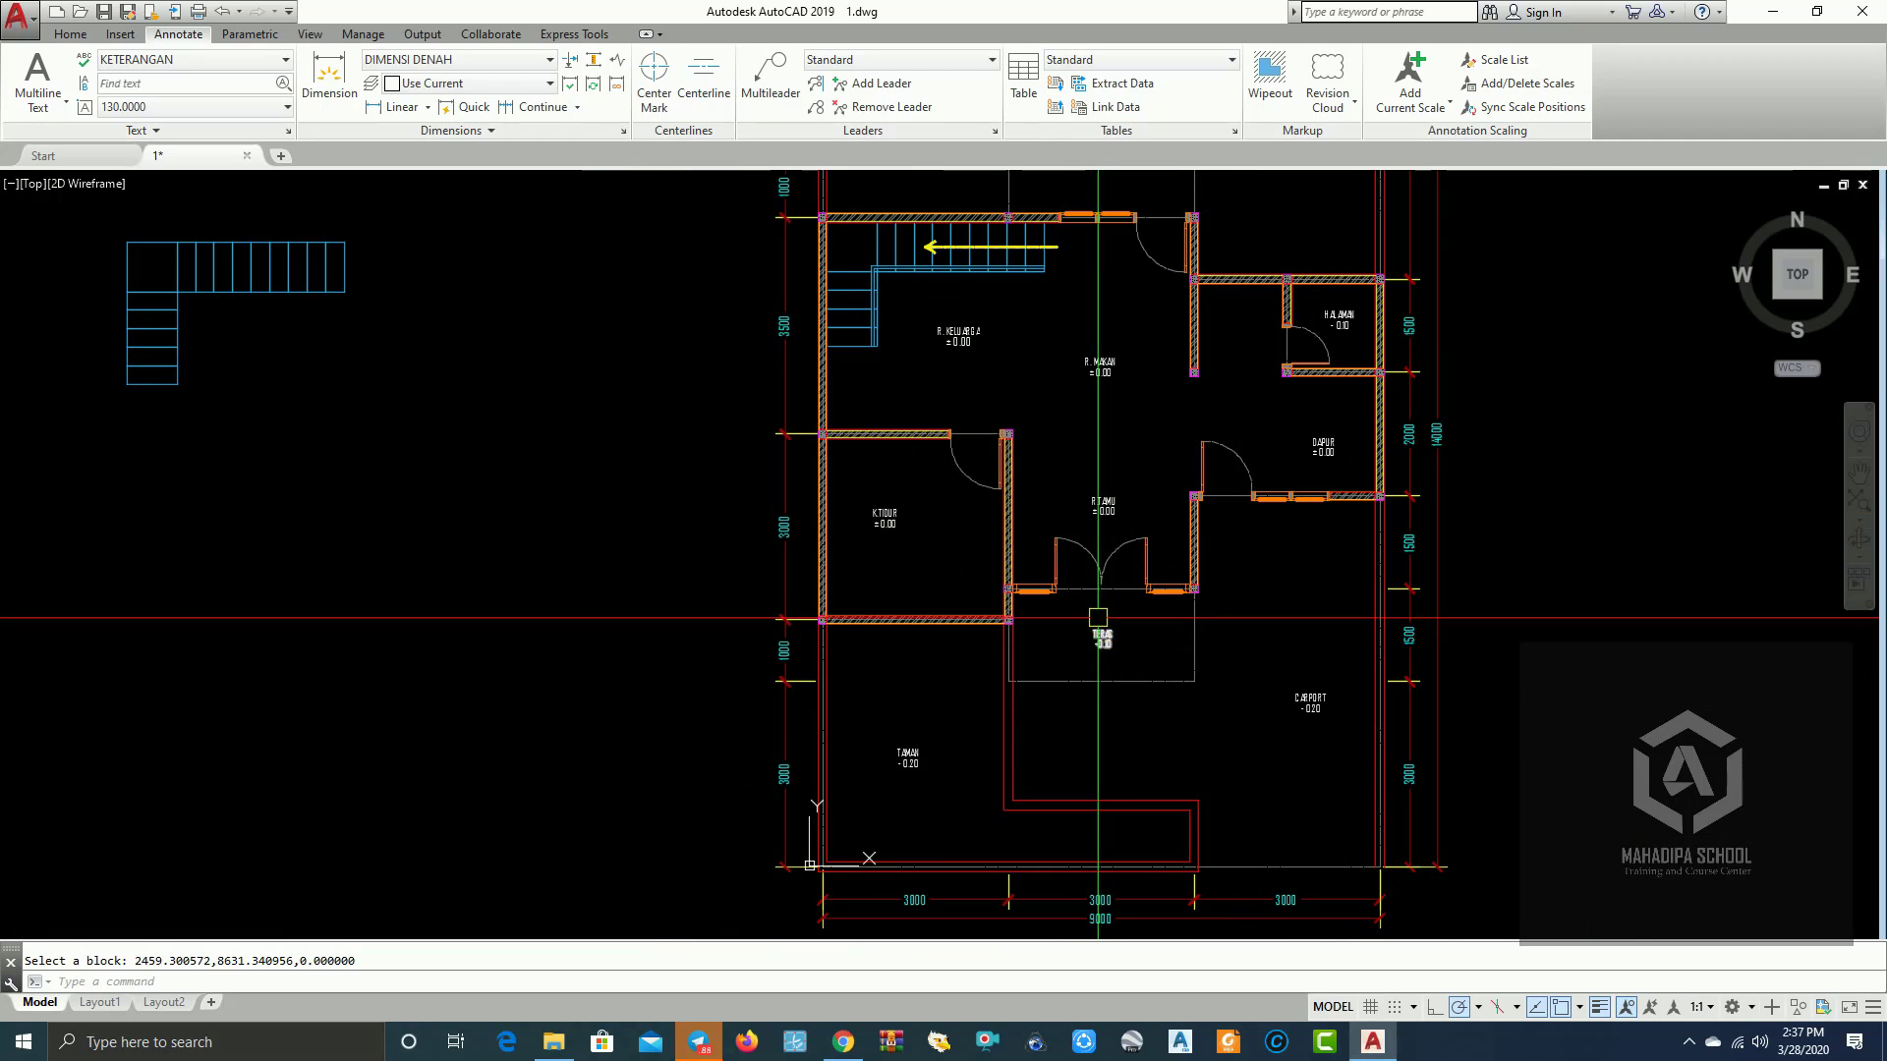
scroll(1108, 580, down, 1)
scroll(1109, 577, up, 1)
middle_drag(1108, 578, 1091, 703)
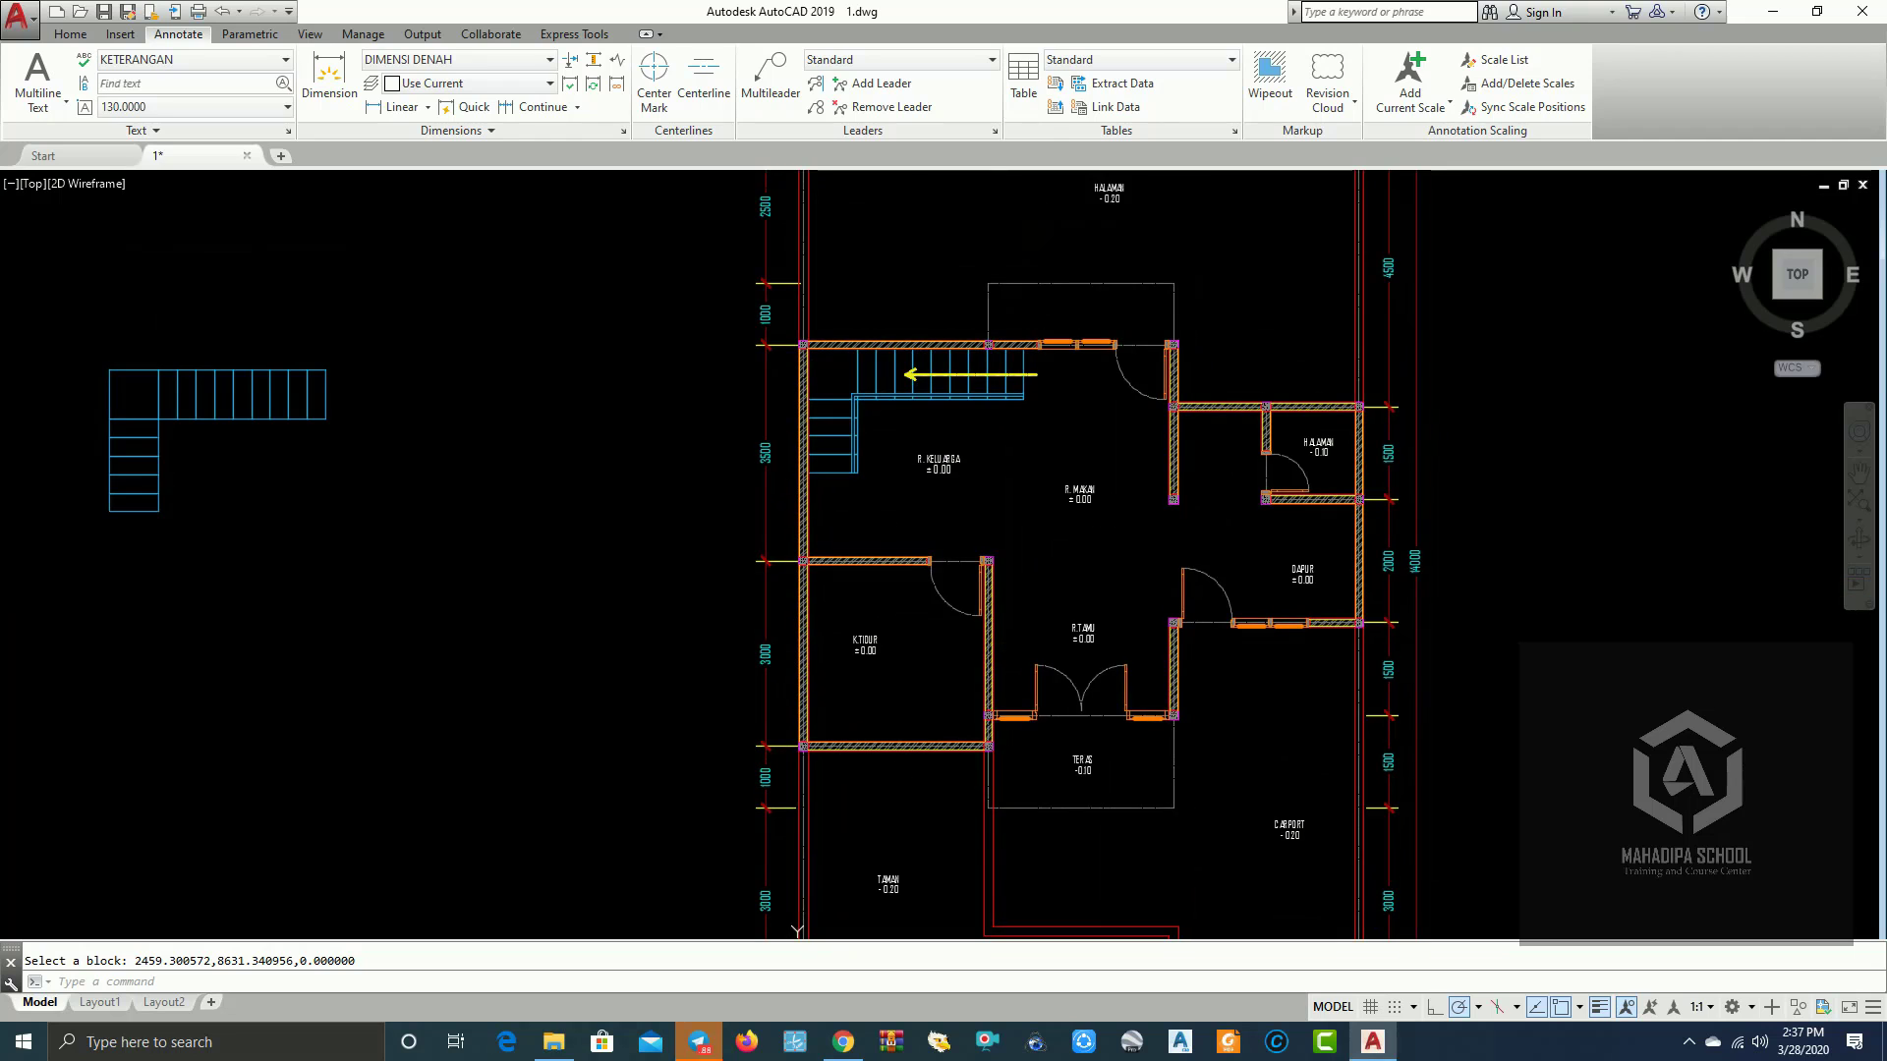
scroll(1022, 410, up, 1)
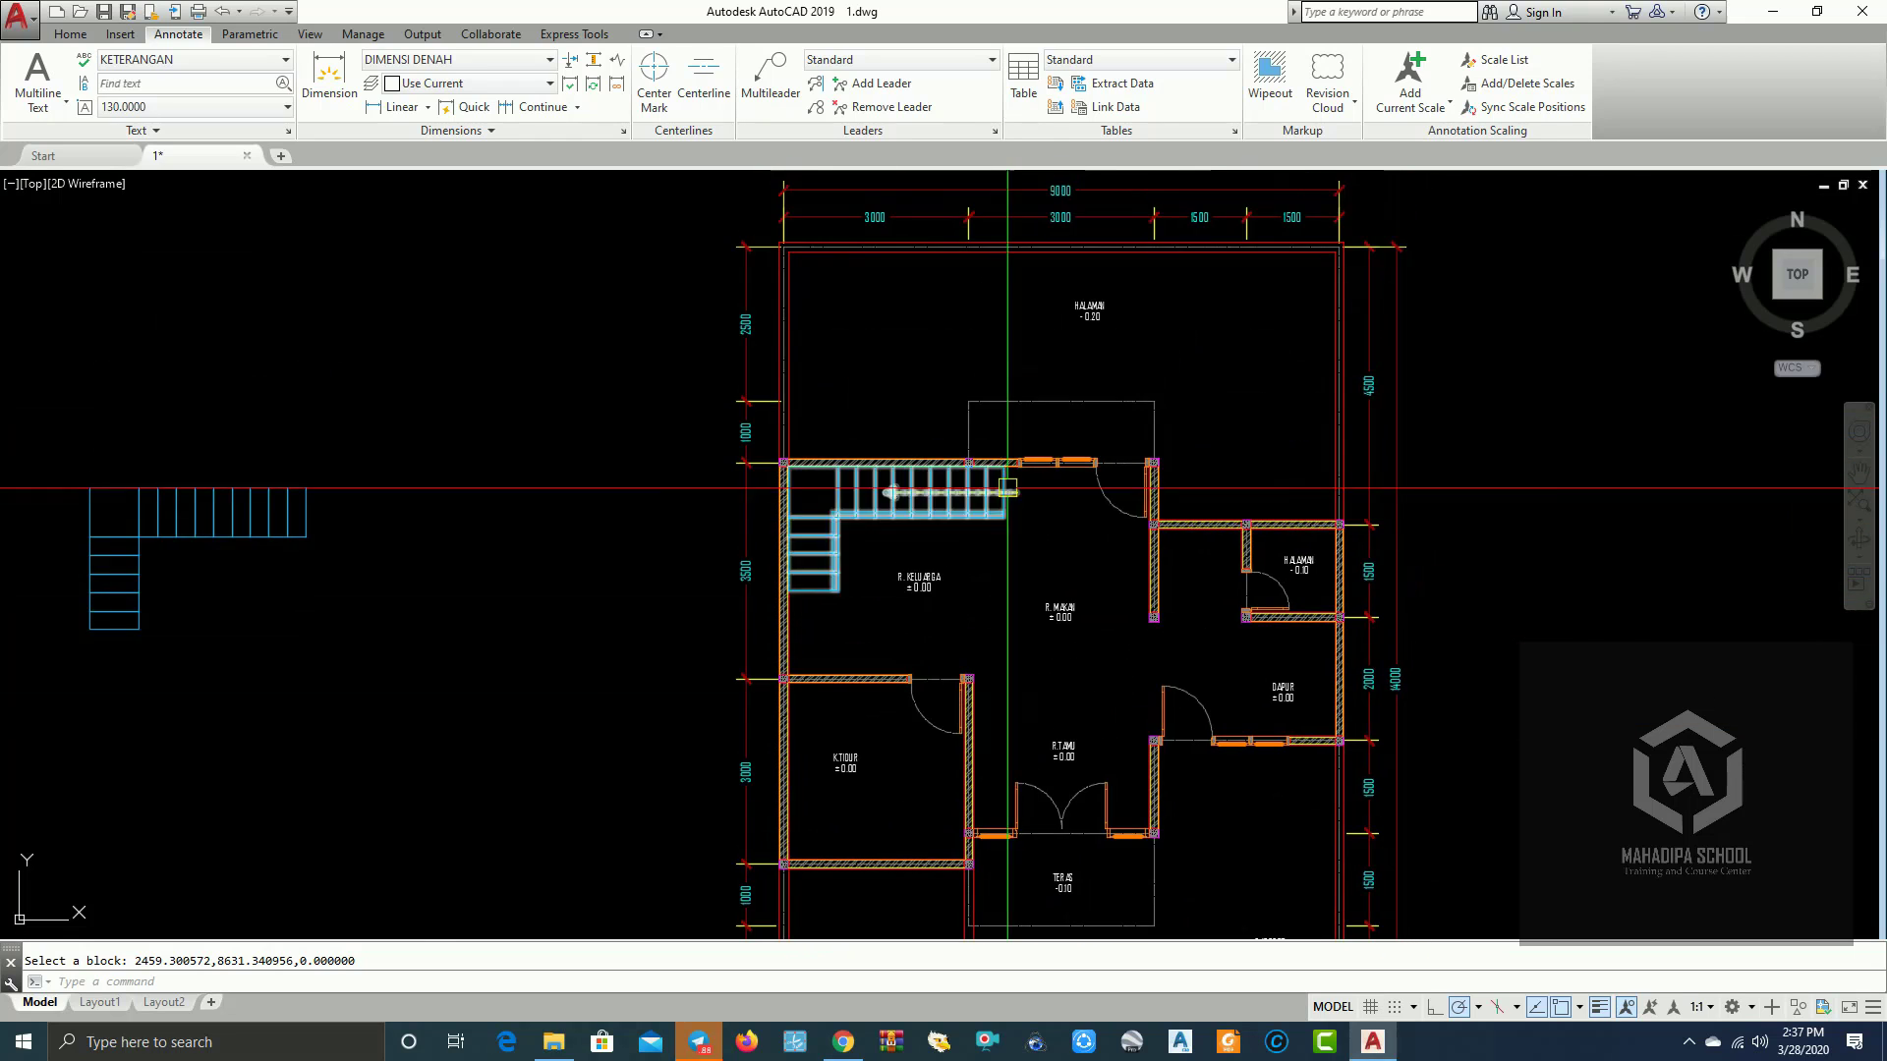
scroll(1021, 410, up, 3)
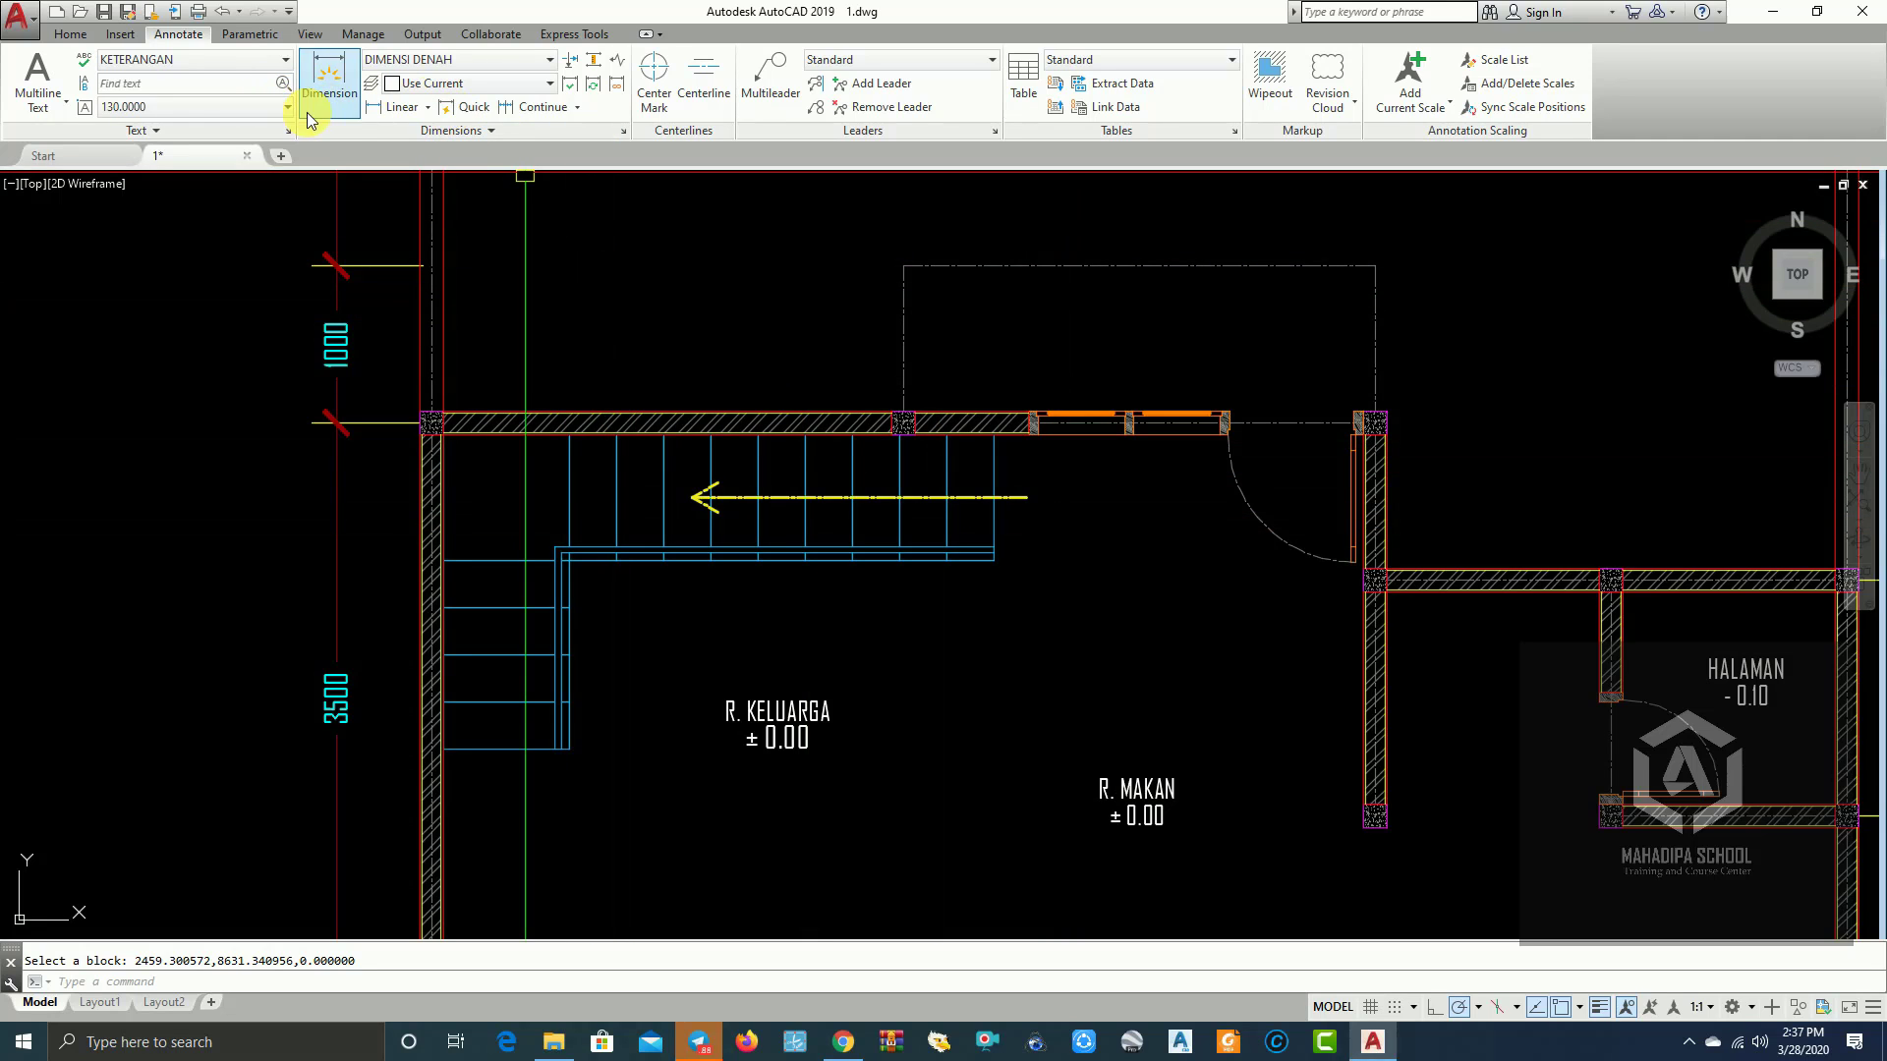
Step: Create a multiline text reading N beside the stair arrow
click(55, 144)
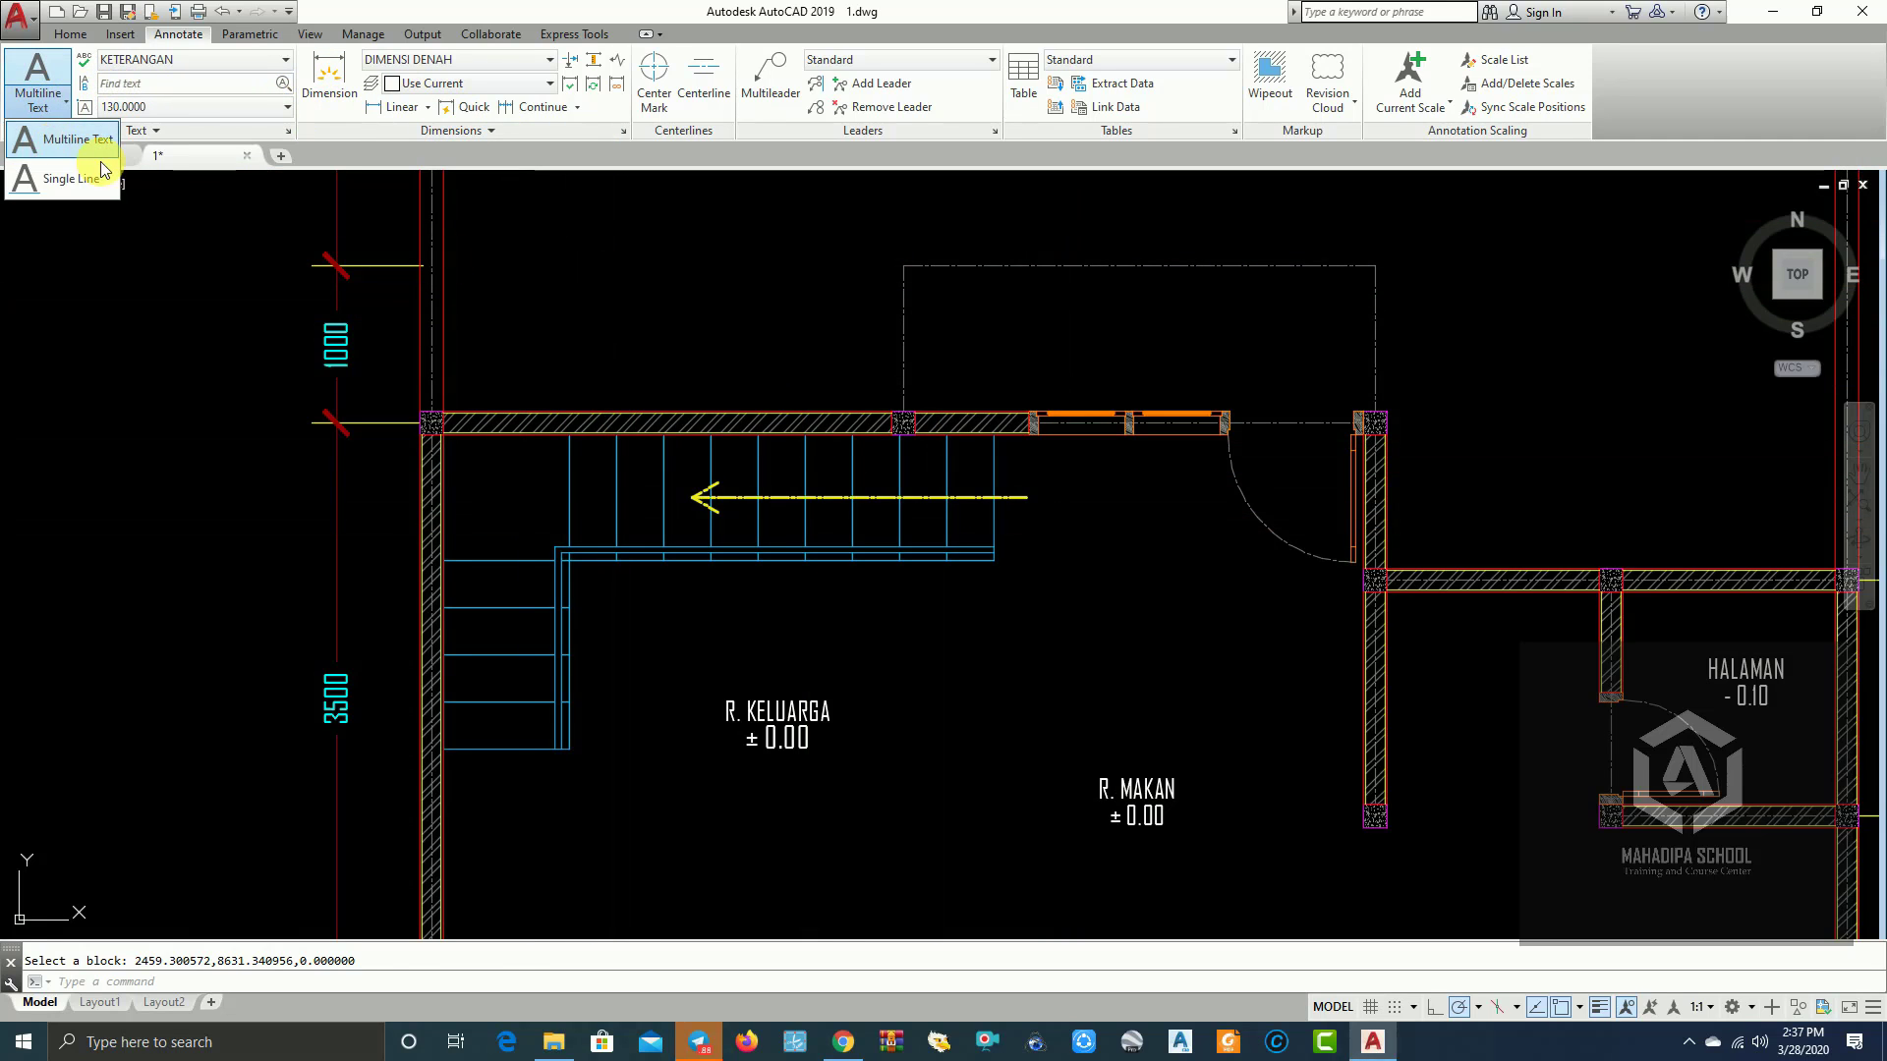
scroll(1061, 466, up, 2)
scroll(1022, 511, up, 2)
click(1015, 505)
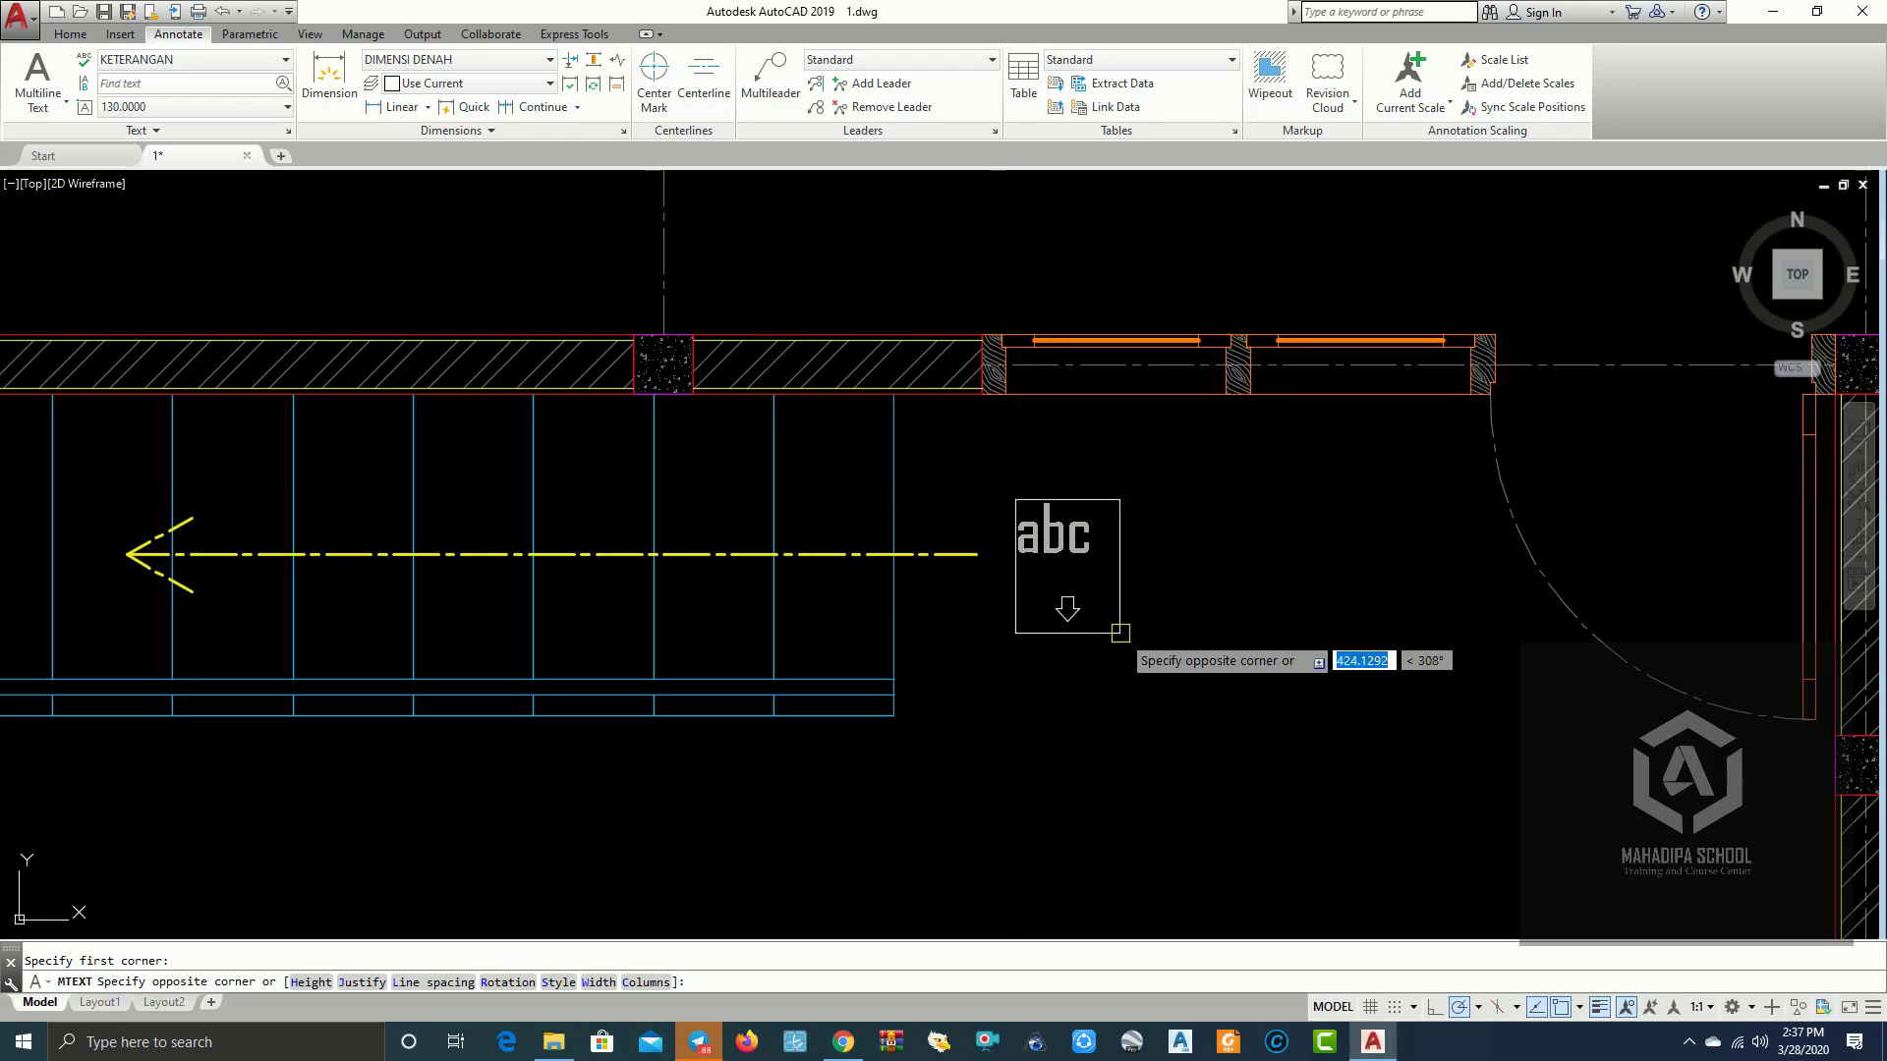
click(1096, 627)
text(N)
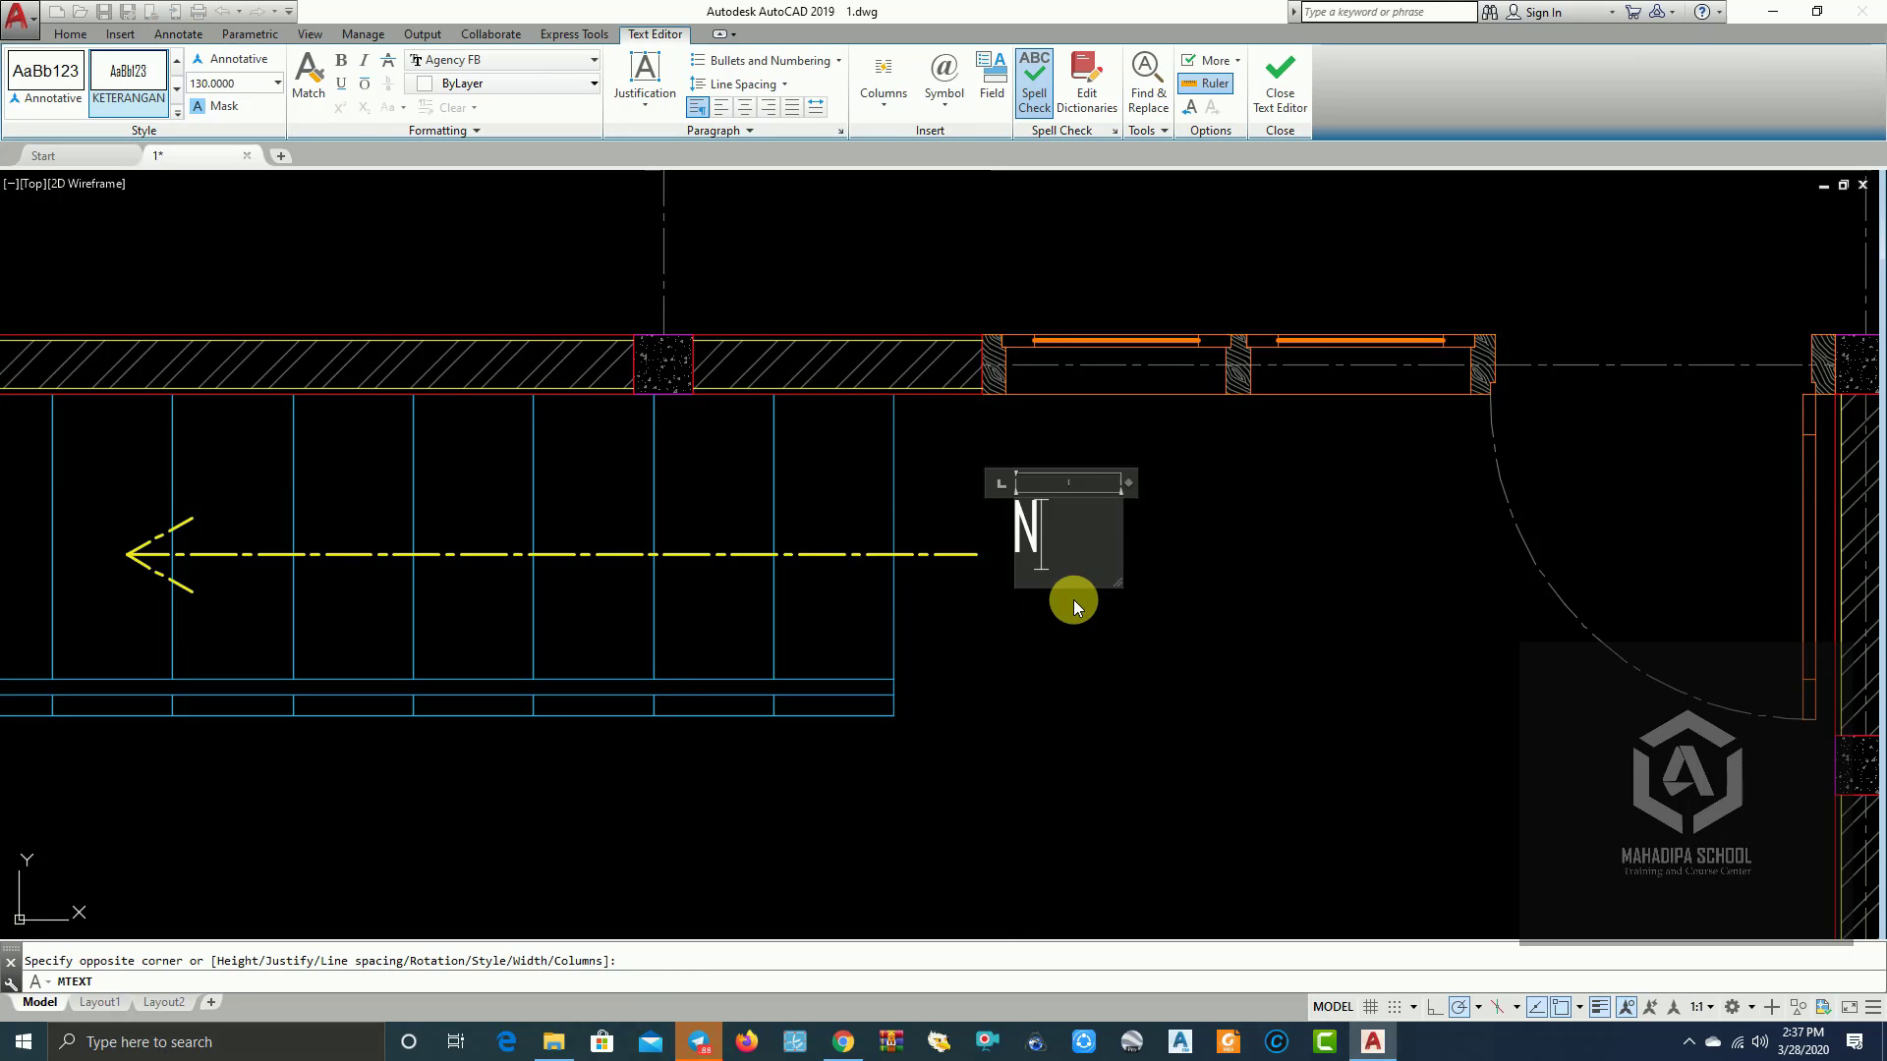
click(1073, 599)
Step: Move the N to the tail of the yellow stair arrow
click(998, 486)
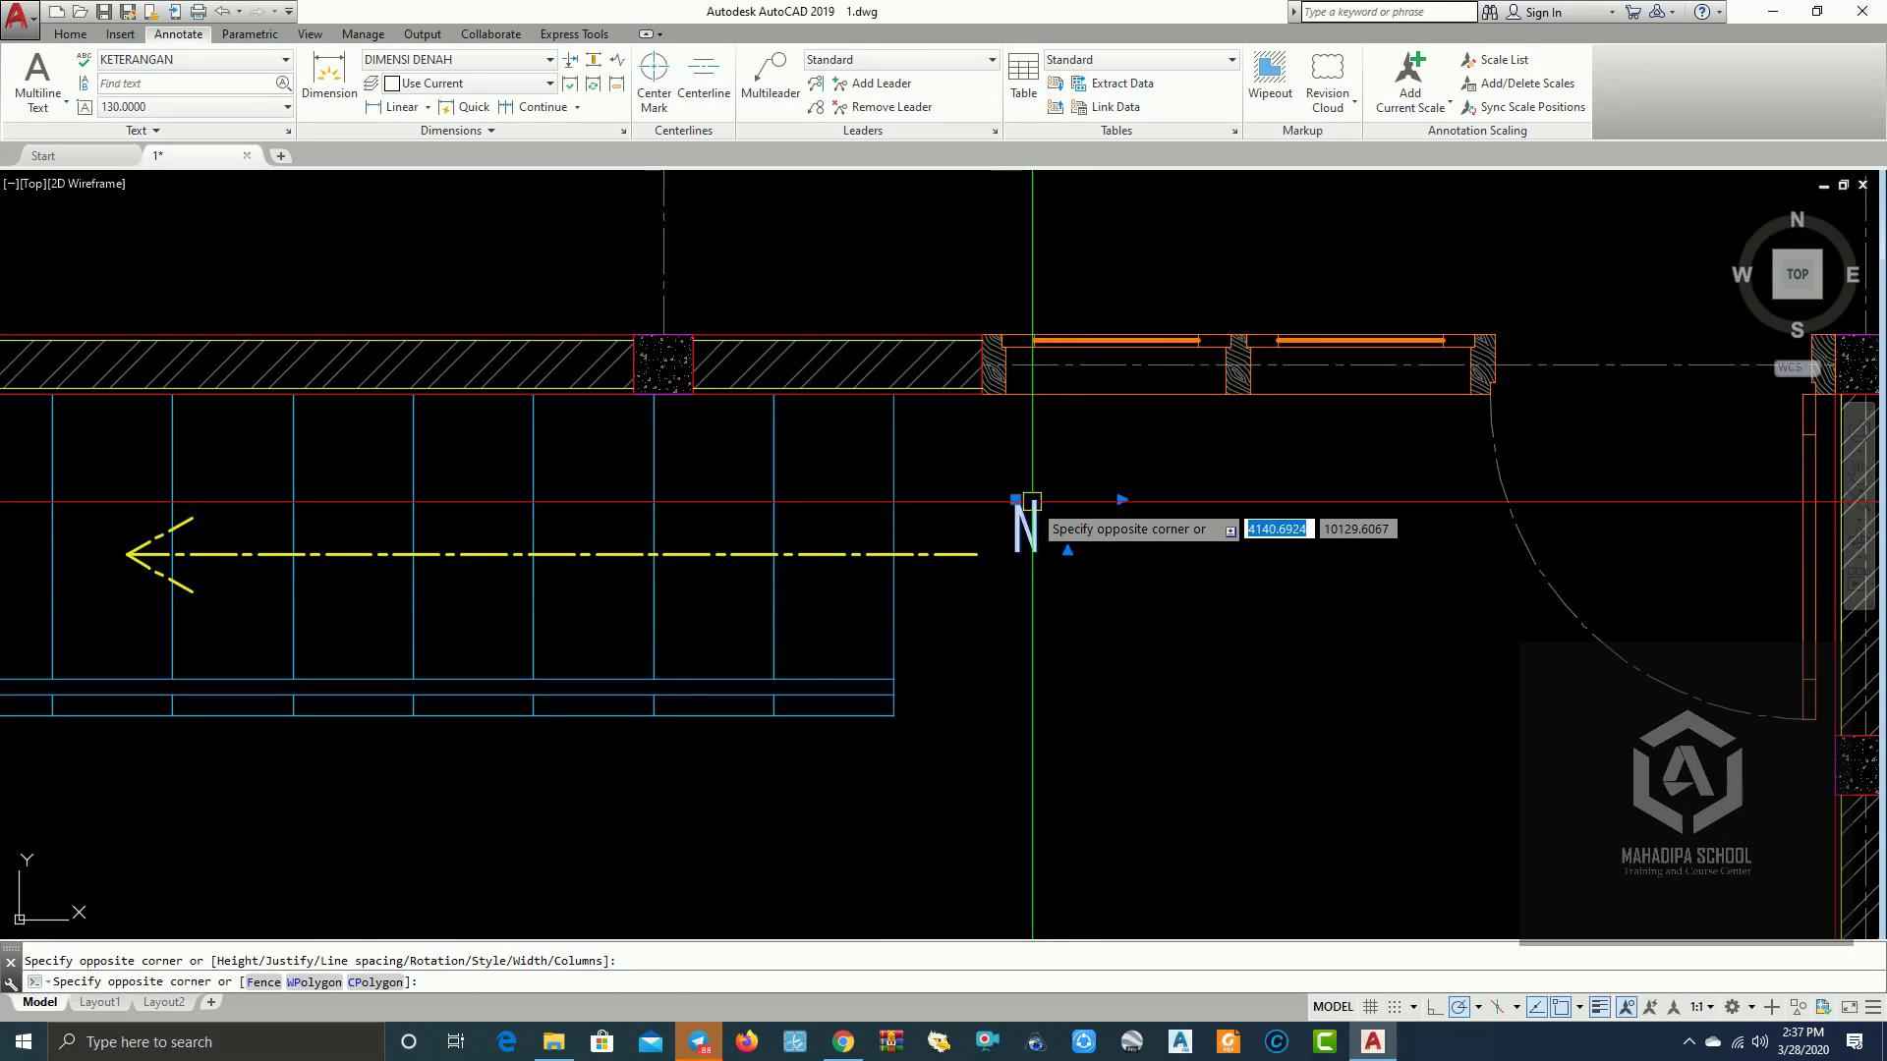
click(1187, 616)
key(m)
key(Return)
click(1223, 613)
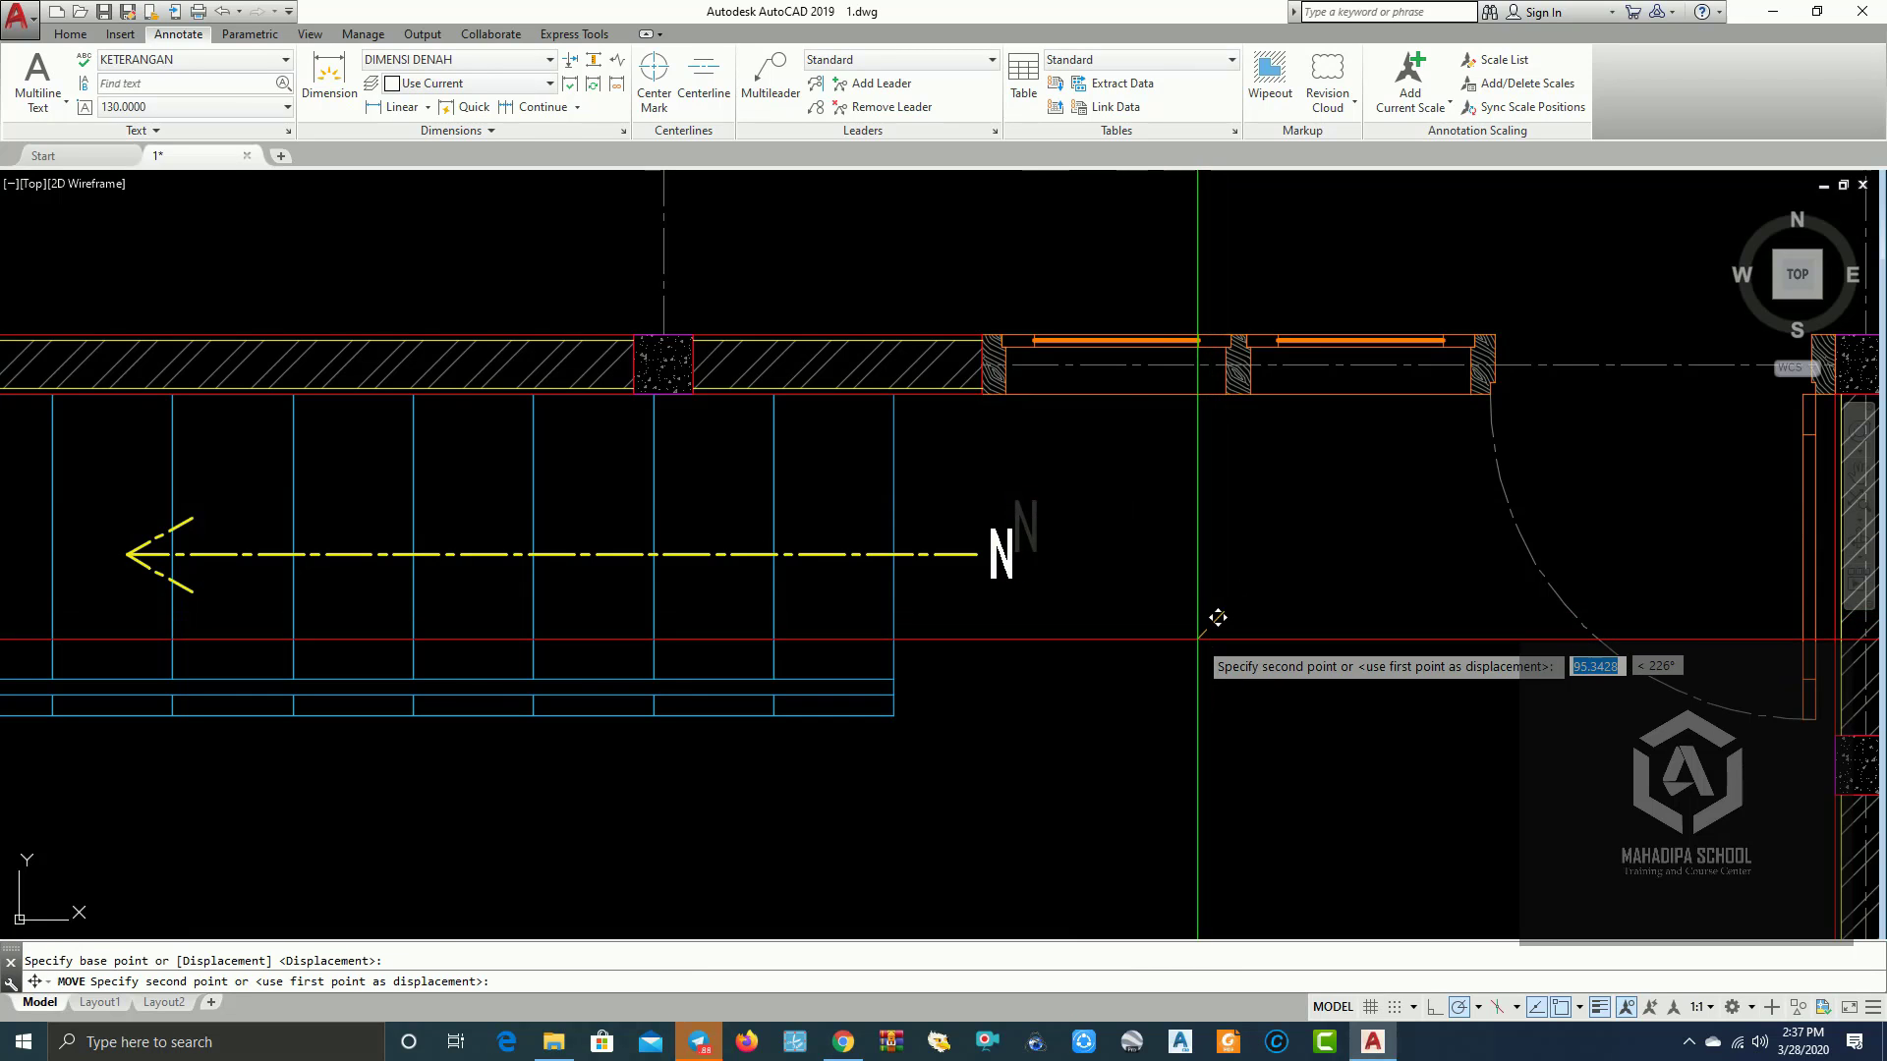
click(1223, 619)
scroll(1222, 619, down, 4)
mouse_move(1297, 659)
middle_down()
mouse_move(900, 312)
mouse_move(914, 348)
middle_up()
scroll(968, 462, down, 3)
scroll(967, 462, down, 2)
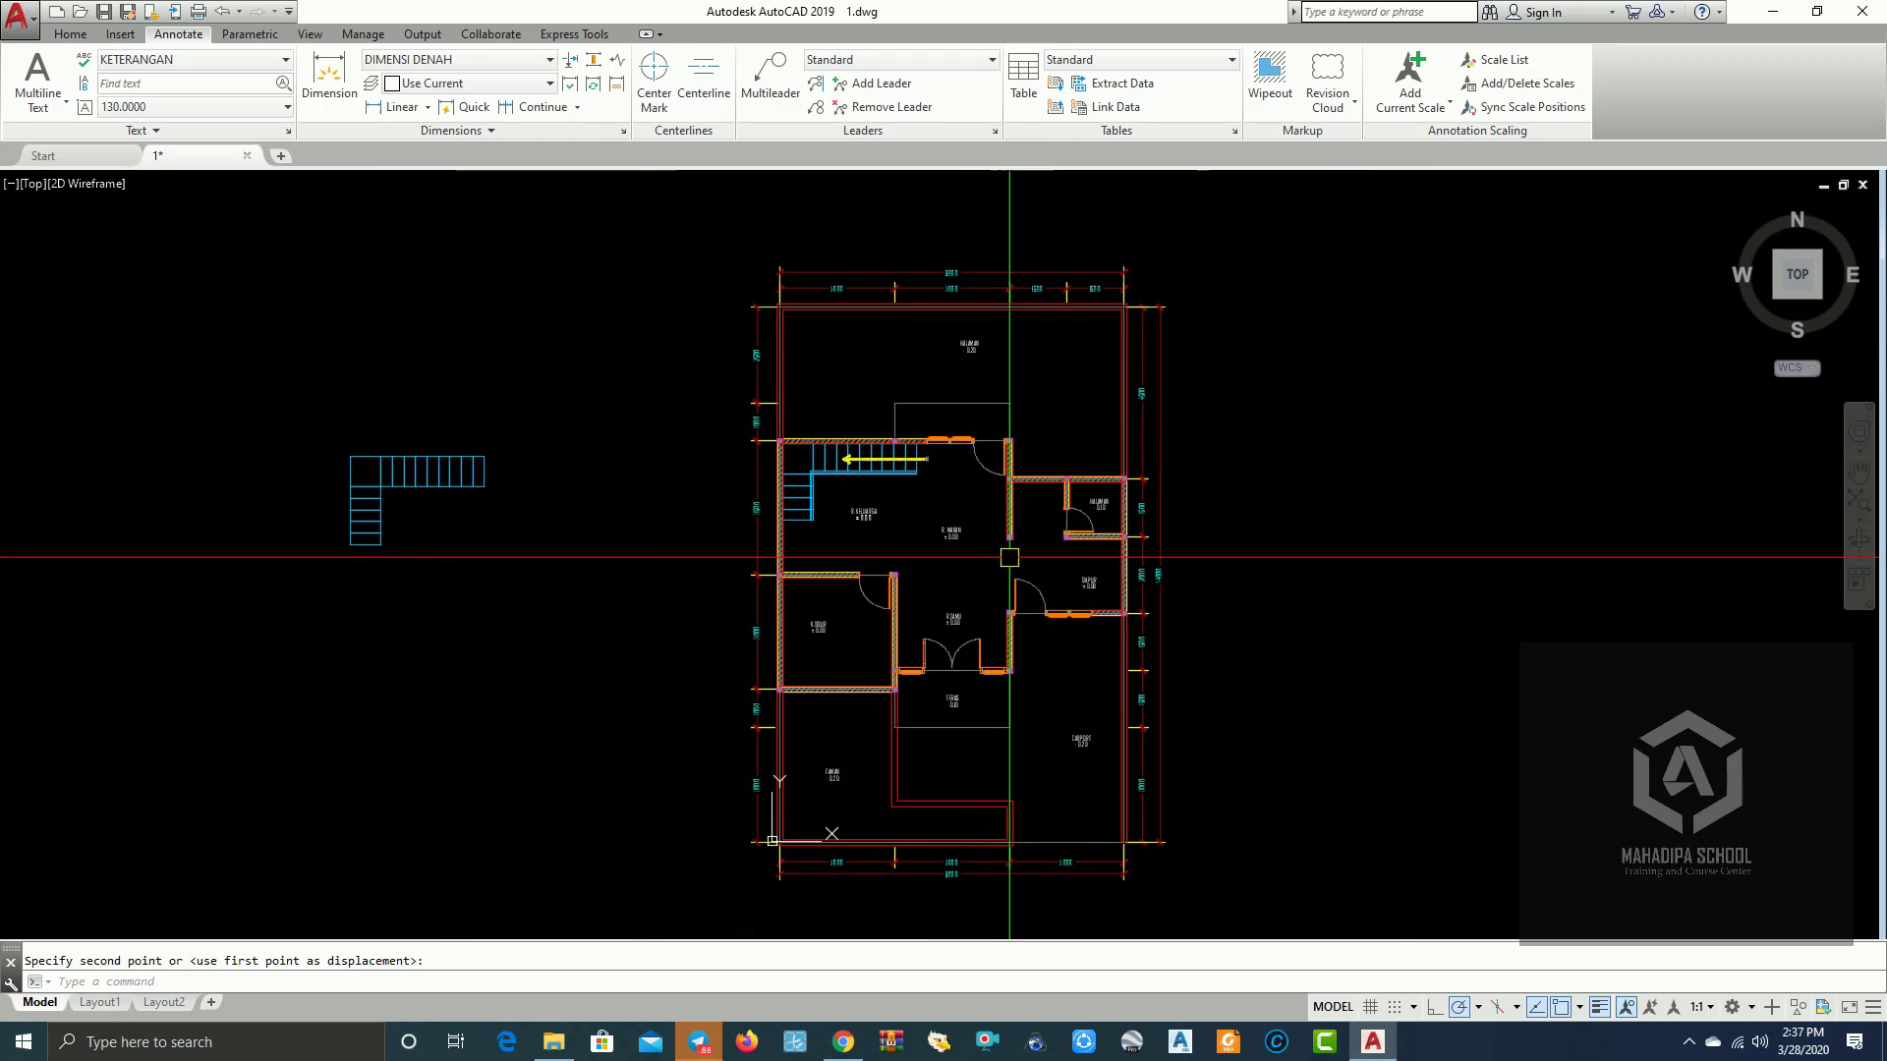
mouse_move(948, 423)
middle_down()
mouse_move(1020, 546)
mouse_move(901, 662)
mouse_move(735, 498)
middle_up()
scroll(1082, 535, up, 2)
Step: Switch to the Home tools and pan down to show TAMAN and the bottom dimensions
click(86, 37)
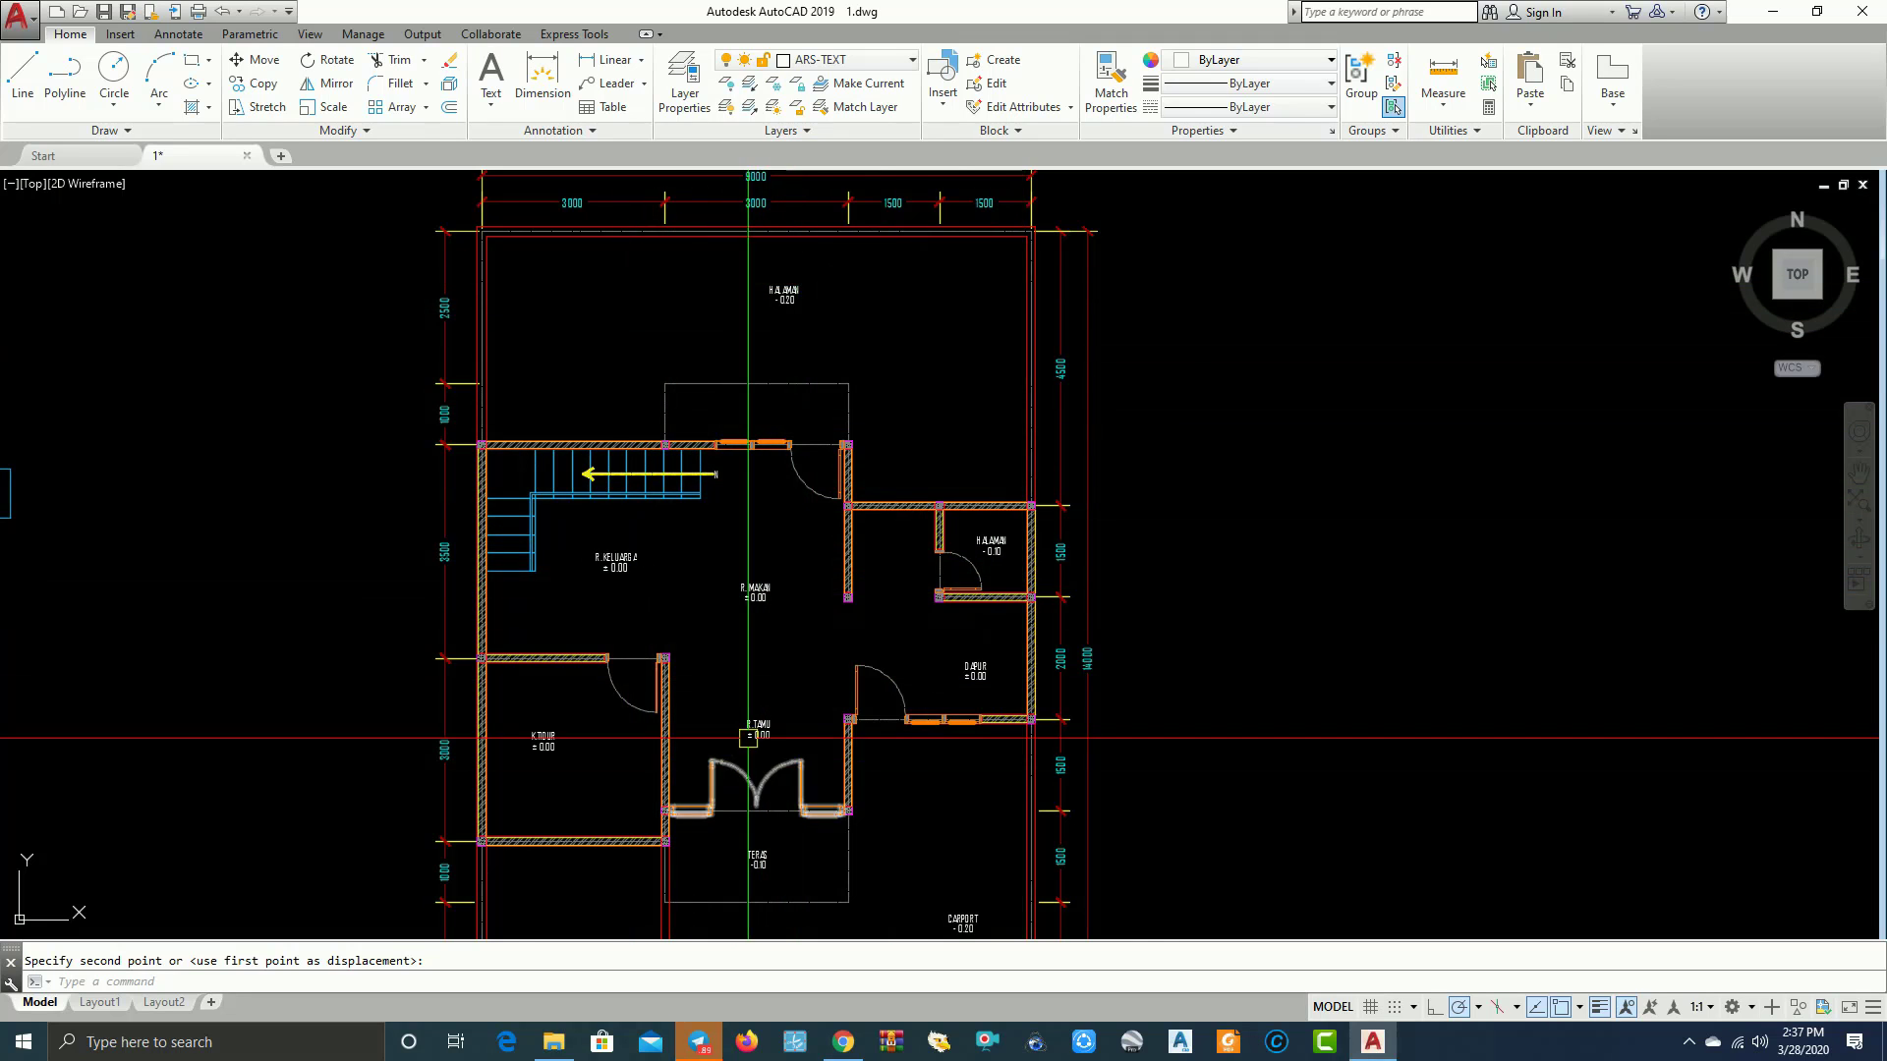
mouse_move(911, 923)
middle_down()
mouse_move(1033, 646)
mouse_move(1117, 634)
mouse_move(871, 570)
mouse_move(783, 757)
mouse_move(704, 812)
mouse_move(822, 749)
mouse_move(841, 836)
mouse_move(847, 766)
middle_up()
scroll(914, 497, down, 2)
scroll(877, 559, up, 2)
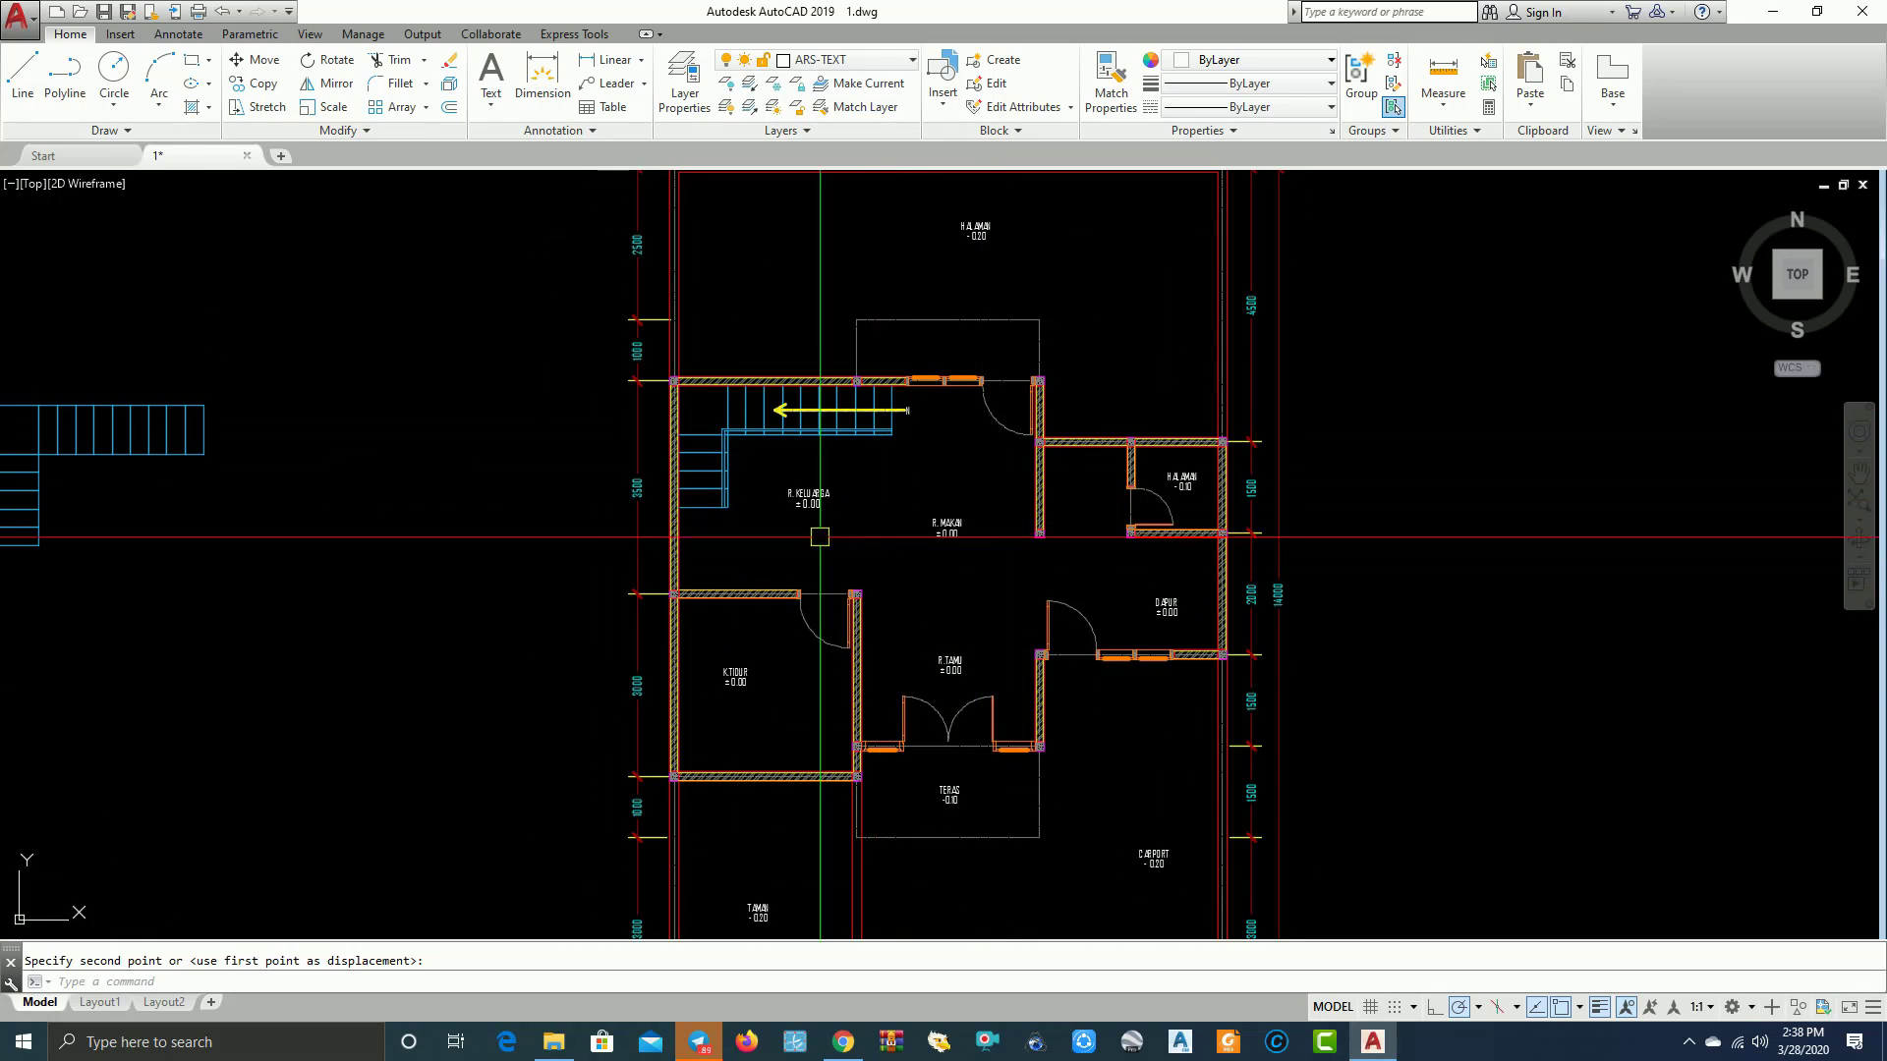